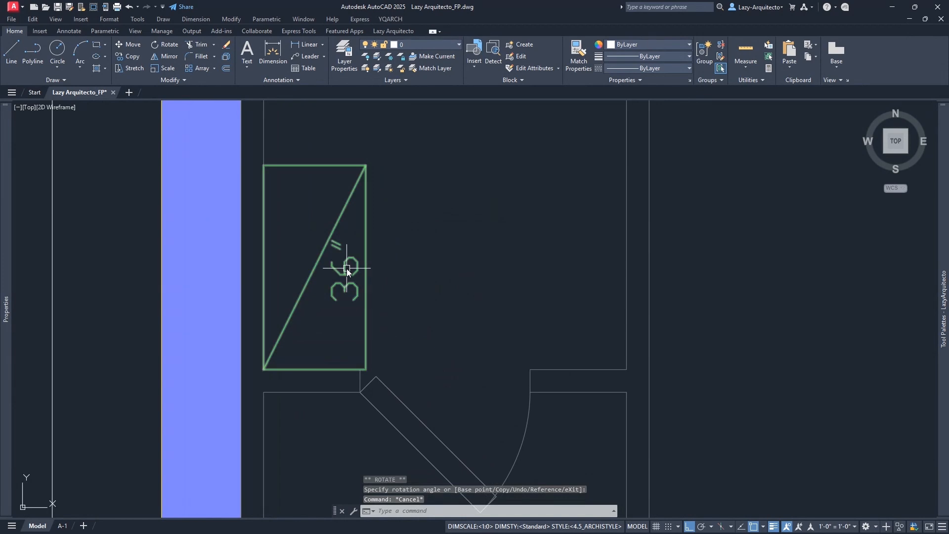
Open the 36" shelving block beside the door for editing in the Block Editor
{"action": "left_click", "coordinate": [340, 266]}
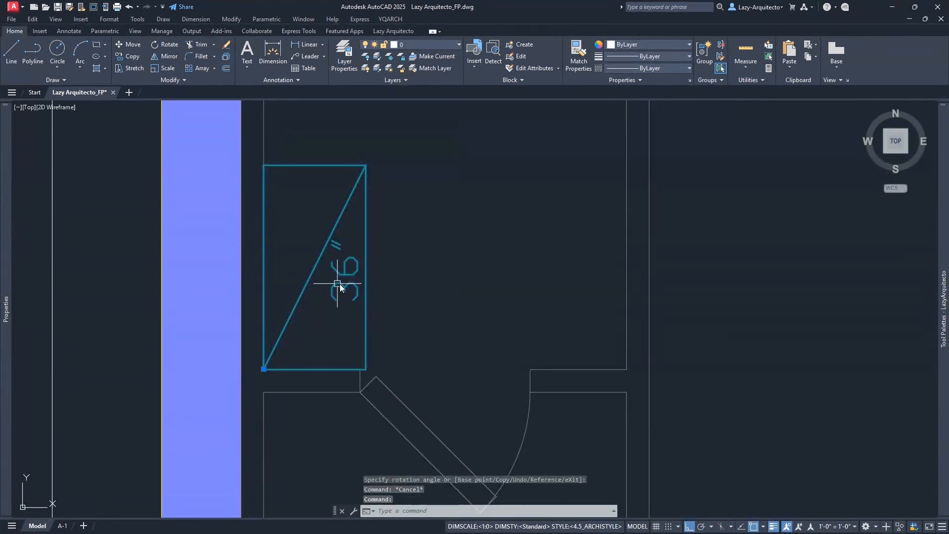
{"action": "scroll", "coordinate": [335, 271], "scroll_direction": "down", "scroll_amount": 3}
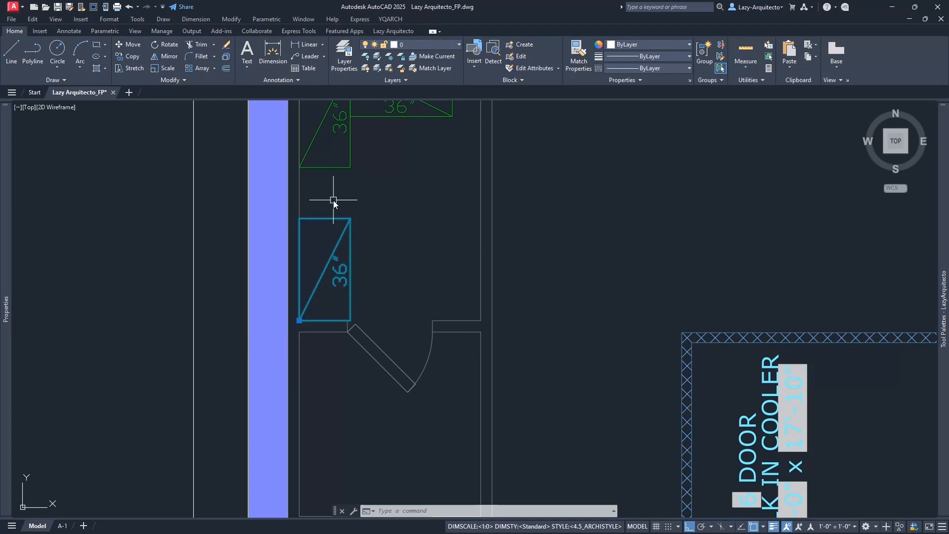
{"action": "middle_click_drag", "start_coordinate": [349, 212], "coordinate": [319, 273]}
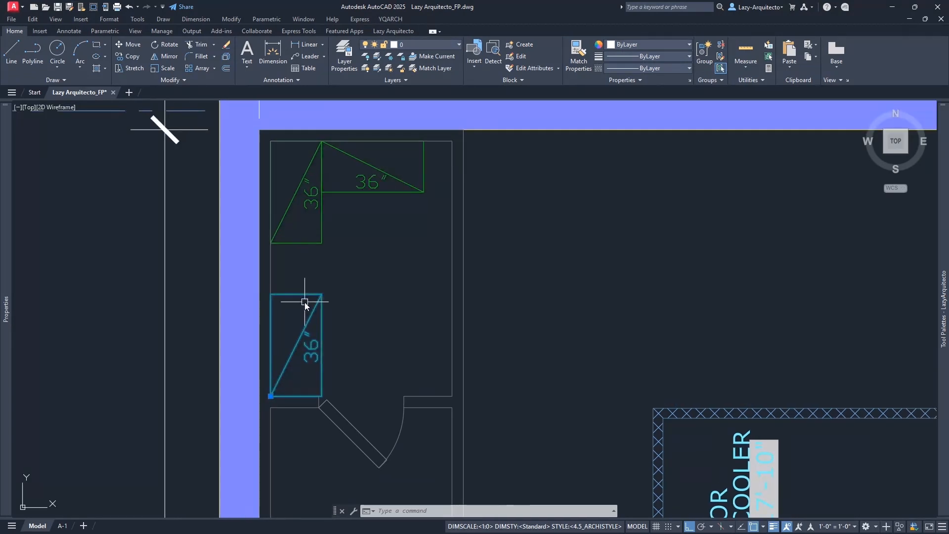
{"action": "scroll", "coordinate": [292, 339], "scroll_direction": "up", "scroll_amount": 3}
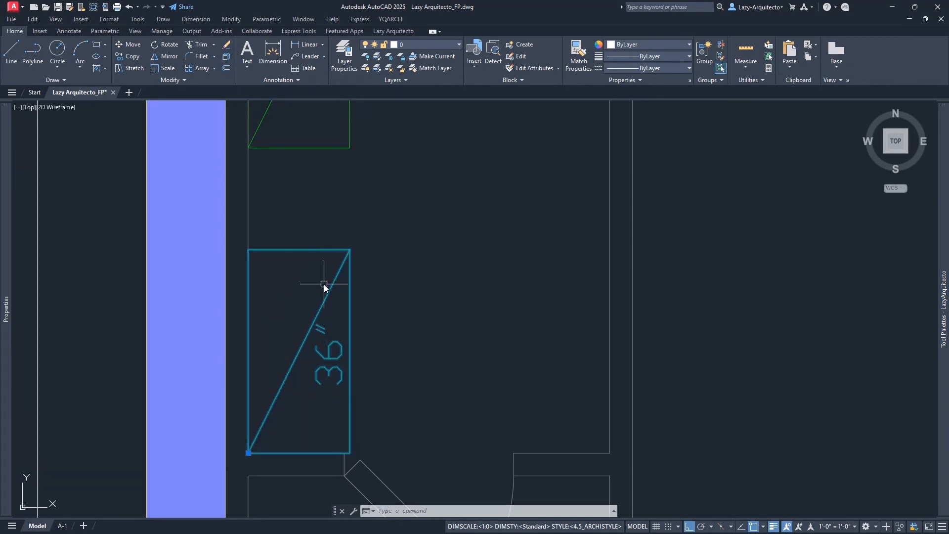
{"action": "right_click", "coordinate": [320, 251]}
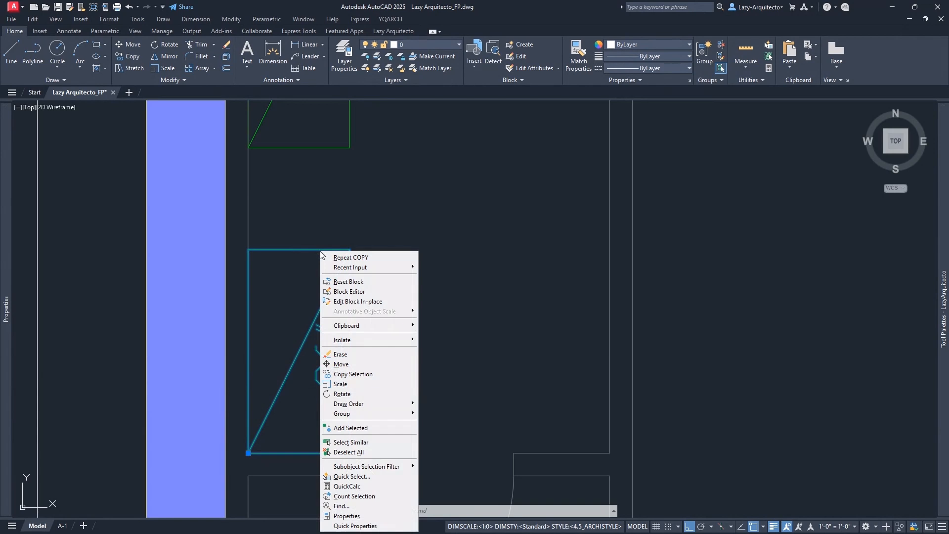
{"action": "left_click", "coordinate": [350, 291]}
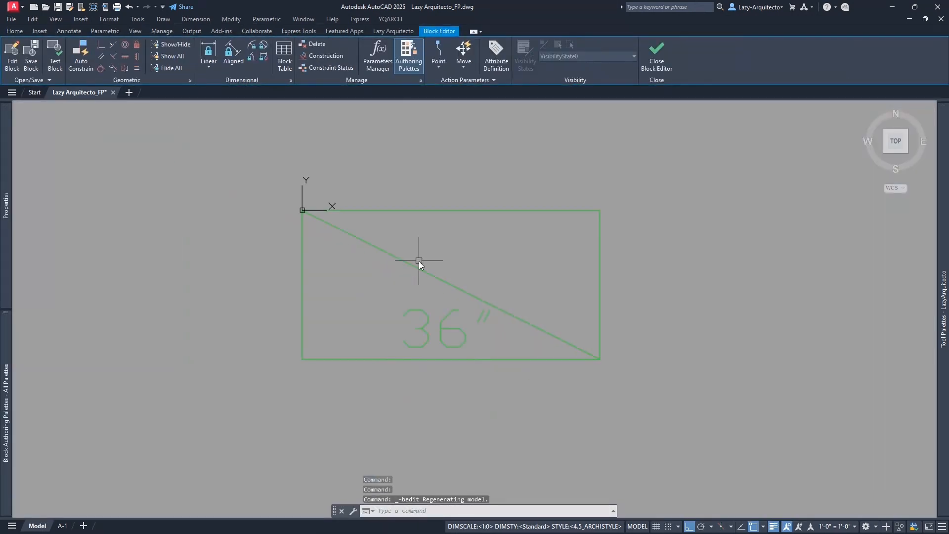
{"action": "middle_click_drag", "start_coordinate": [529, 237], "coordinate": [434, 254]}
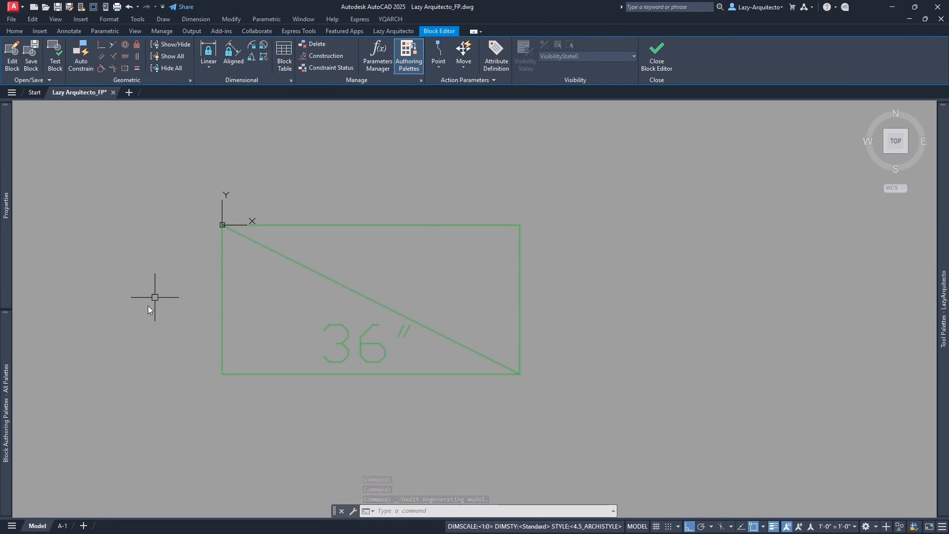
Toggle the block authoring palettes off and on again, and widen them
{"action": "mouse_move", "coordinate": [12, 401]}
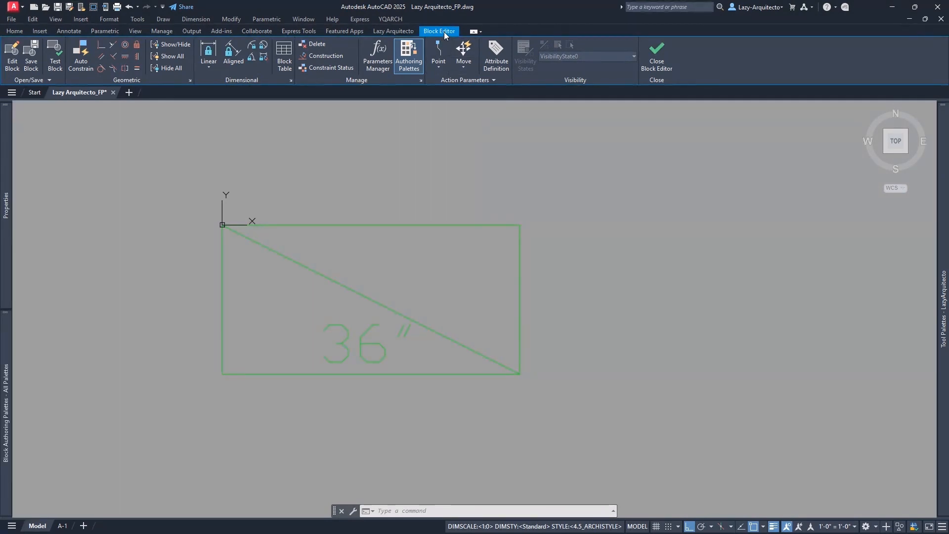
{"action": "left_click", "coordinate": [408, 66]}
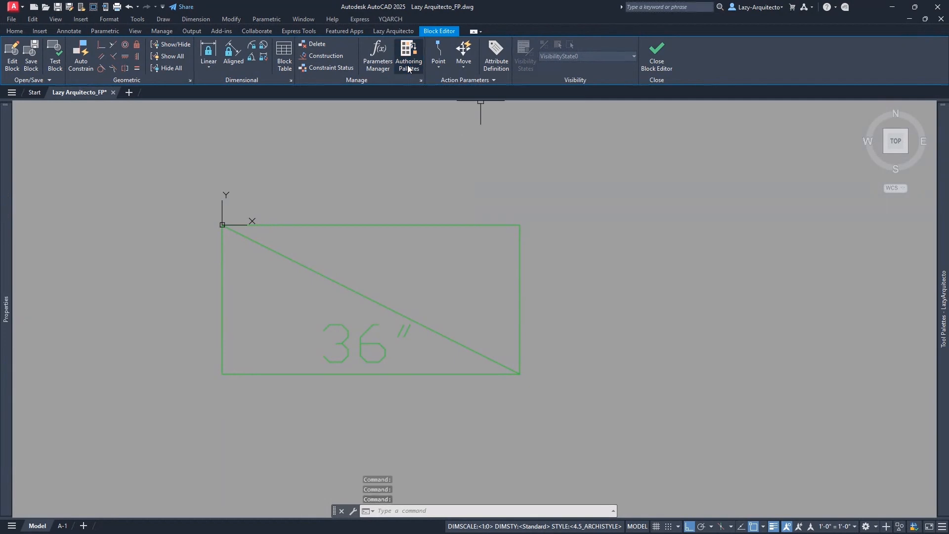
{"action": "left_click", "coordinate": [408, 65]}
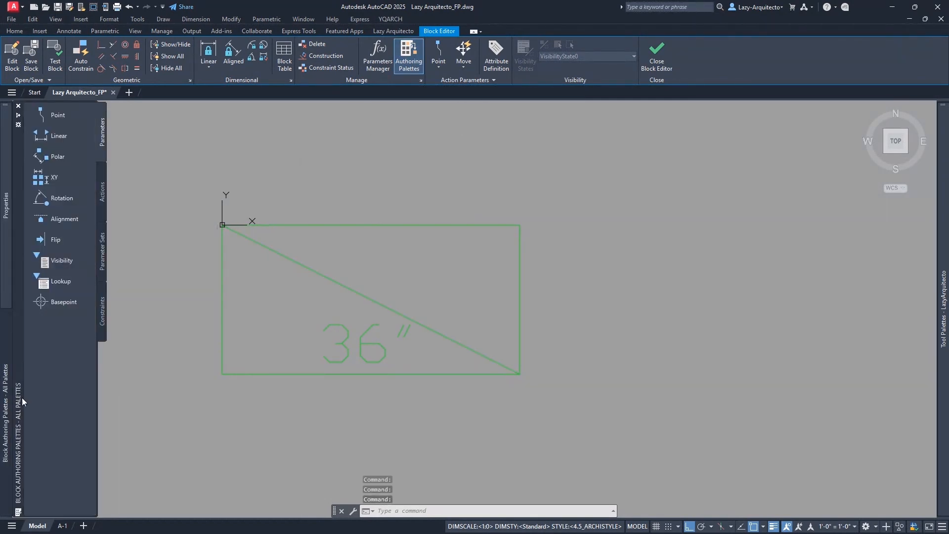
{"action": "left_click_drag", "start_coordinate": [97, 360], "coordinate": [157, 351]}
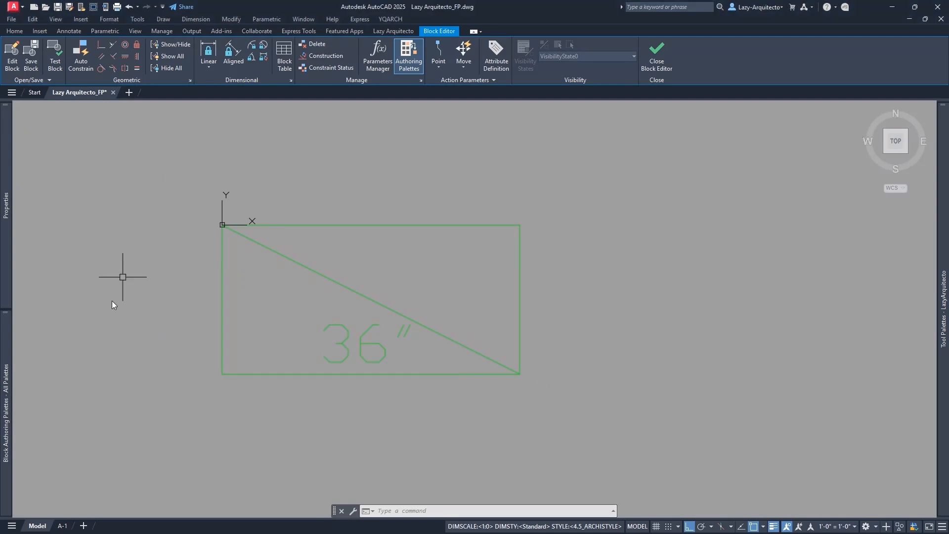
Add a linear parameter along the full bottom edge of the shelf rectangle, with its label placed below the edge
{"action": "mouse_move", "coordinate": [7, 461]}
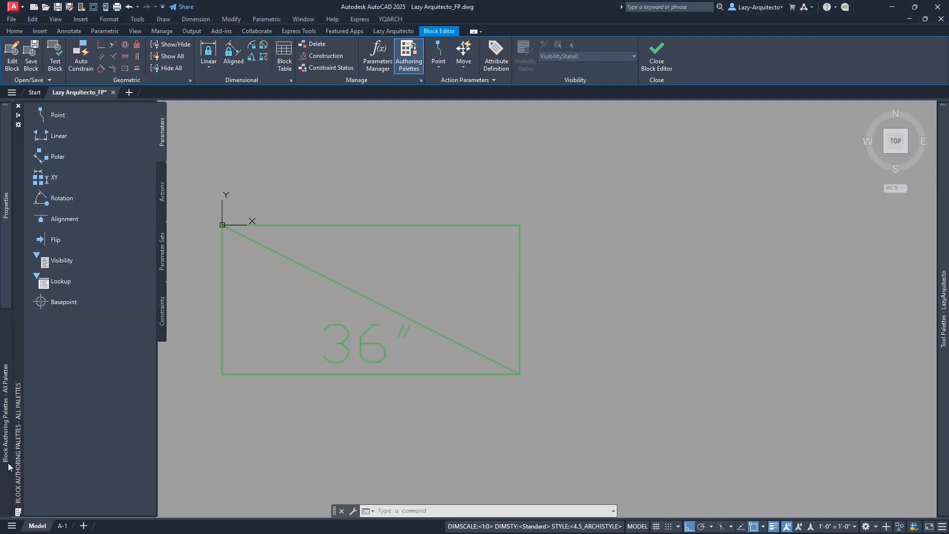
{"action": "left_click", "coordinate": [58, 141]}
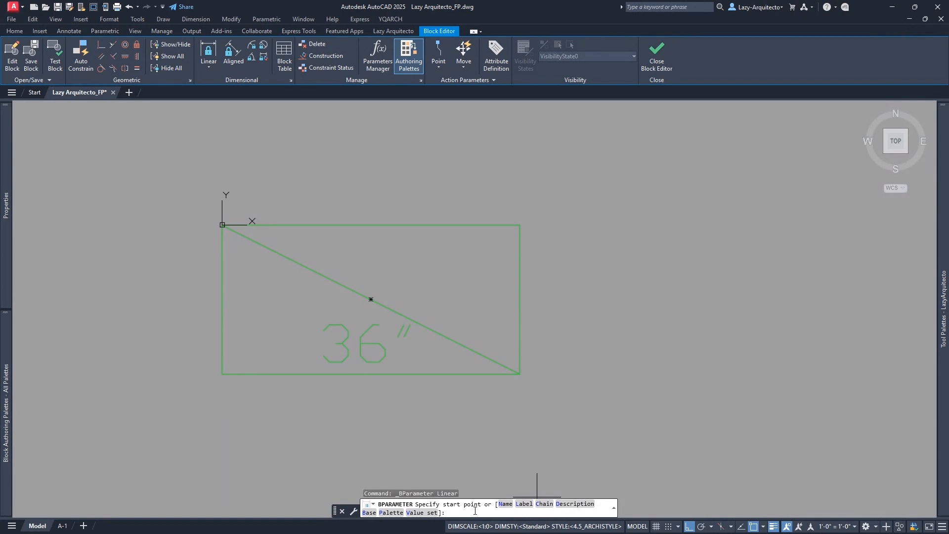
{"action": "left_click", "coordinate": [226, 378]}
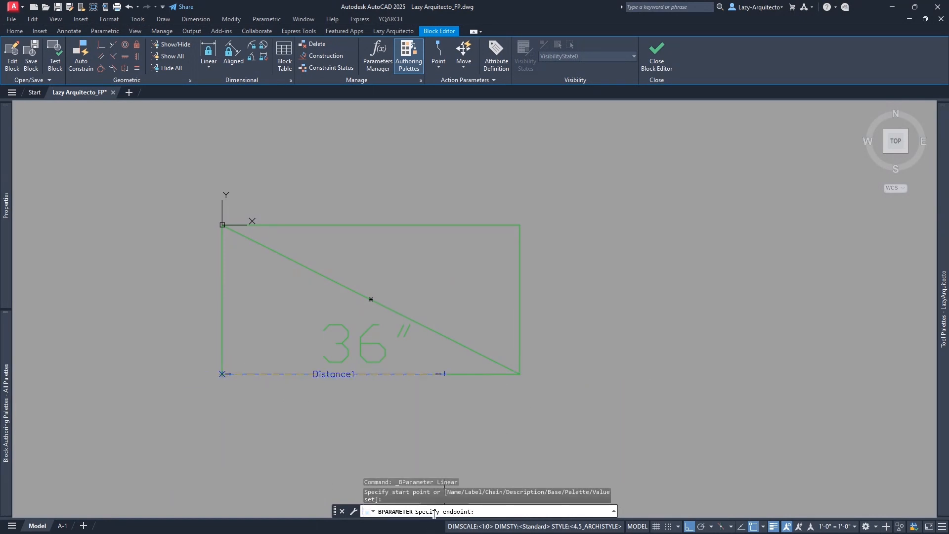
{"action": "left_click", "coordinate": [521, 376]}
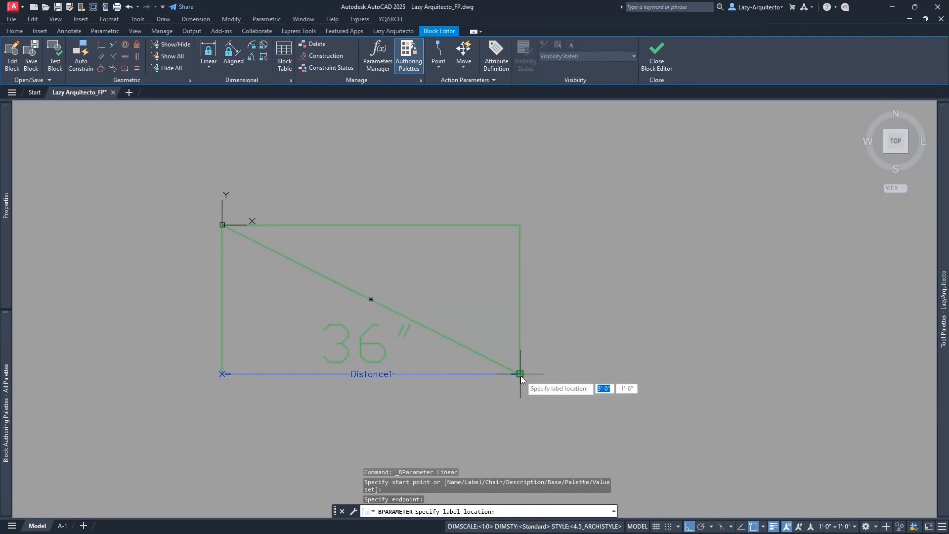
{"action": "left_click", "coordinate": [389, 431]}
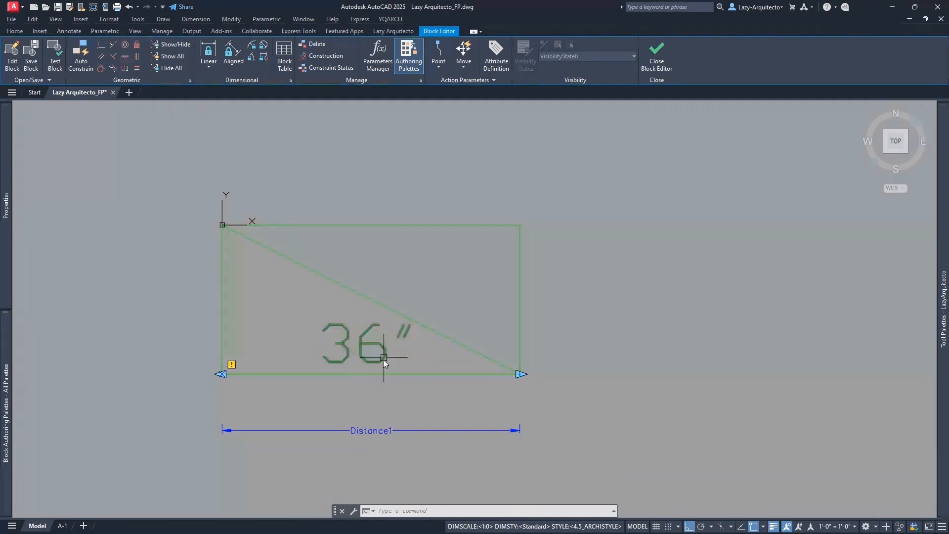
Rename the linear parameter's distance name to LENGHT
{"action": "left_click", "coordinate": [373, 432]}
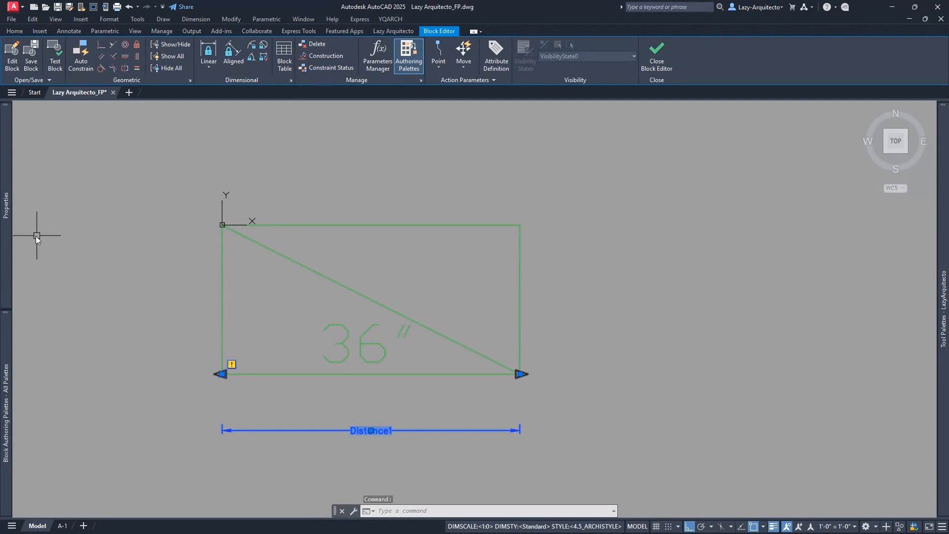
{"action": "mouse_move", "coordinate": [4, 247]}
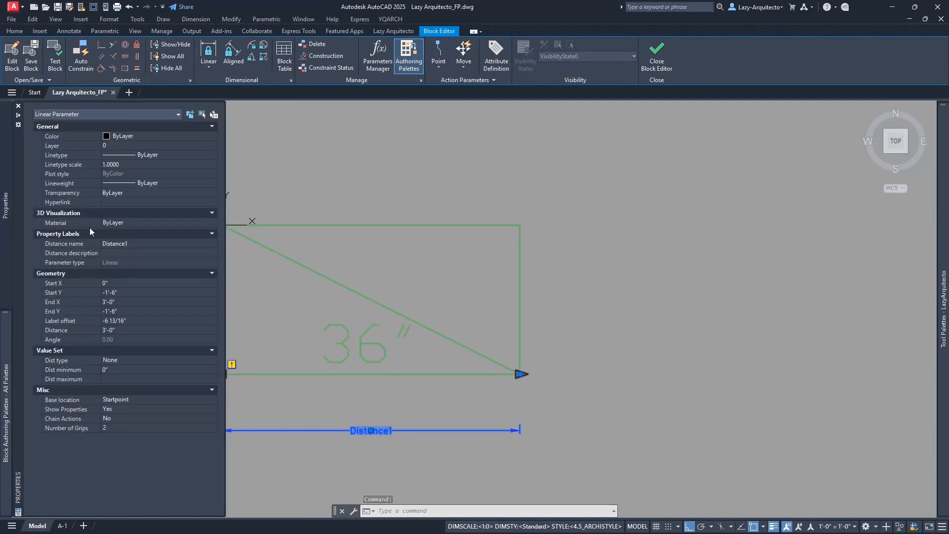
{"action": "left_click", "coordinate": [139, 243]}
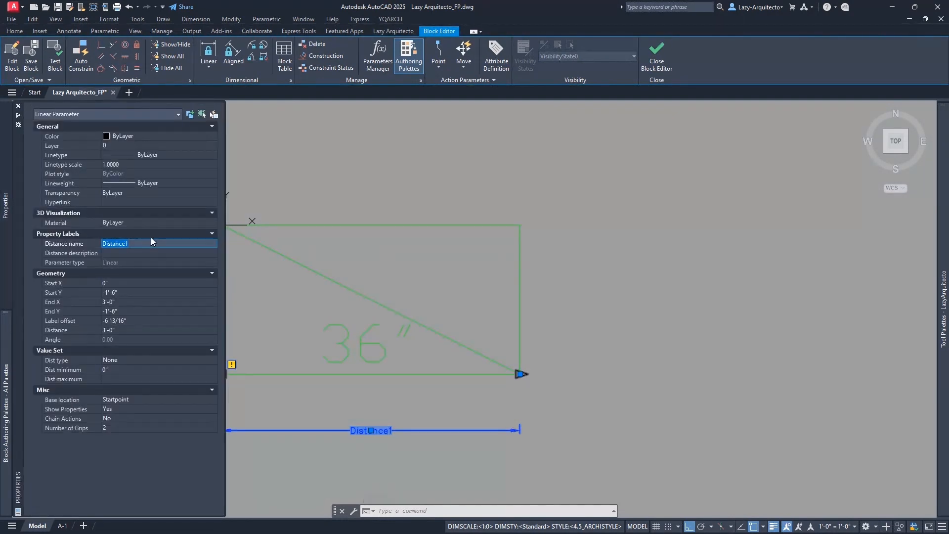
{"action": "type", "text": "LENGHT"}
{"action": "key", "text": "Tab"}
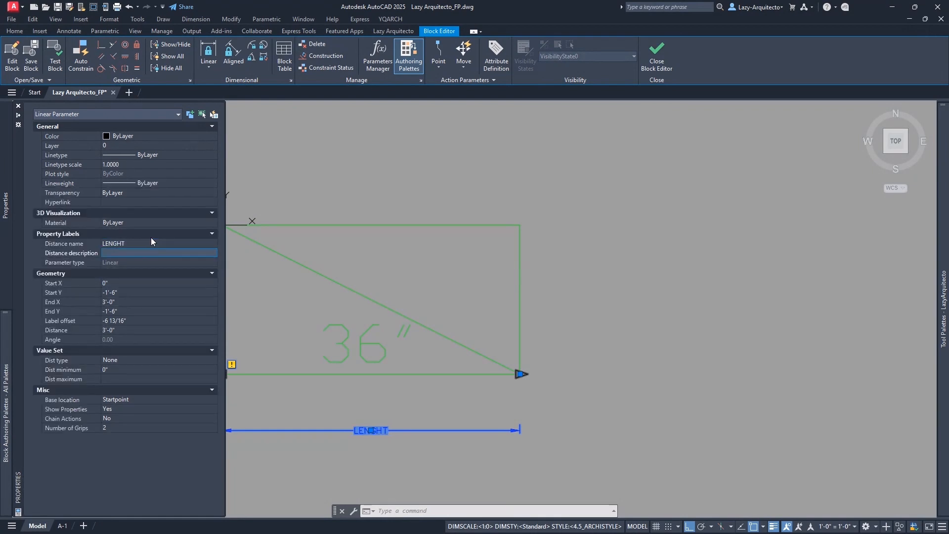
{"action": "key", "text": "Escape"}
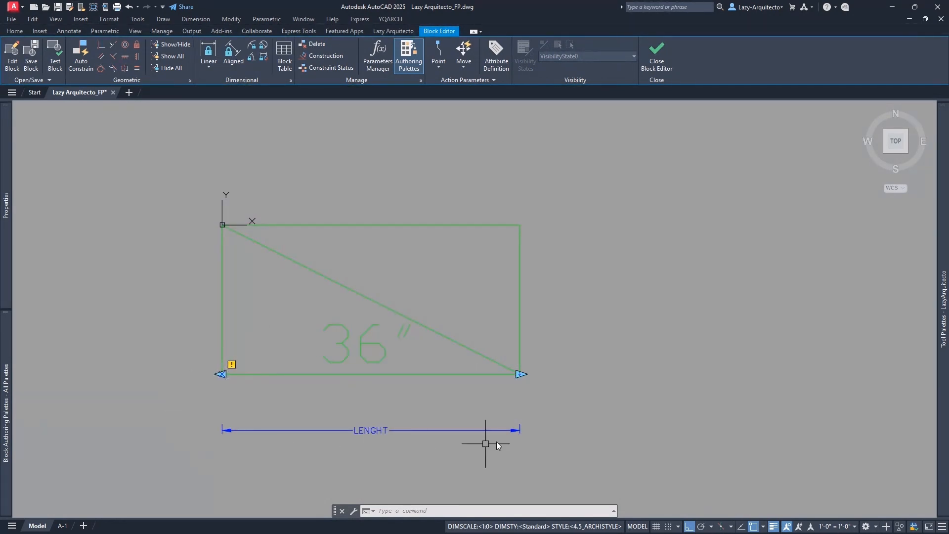
Test the block by selecting it to check its grips, and return to the block definition
{"action": "left_click", "coordinate": [52, 63]}
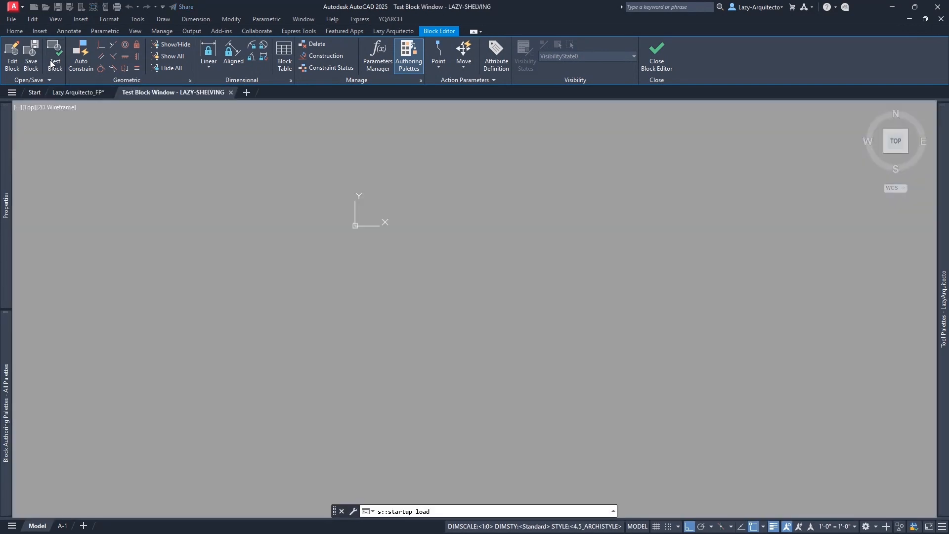
{"action": "left_click", "coordinate": [408, 251]}
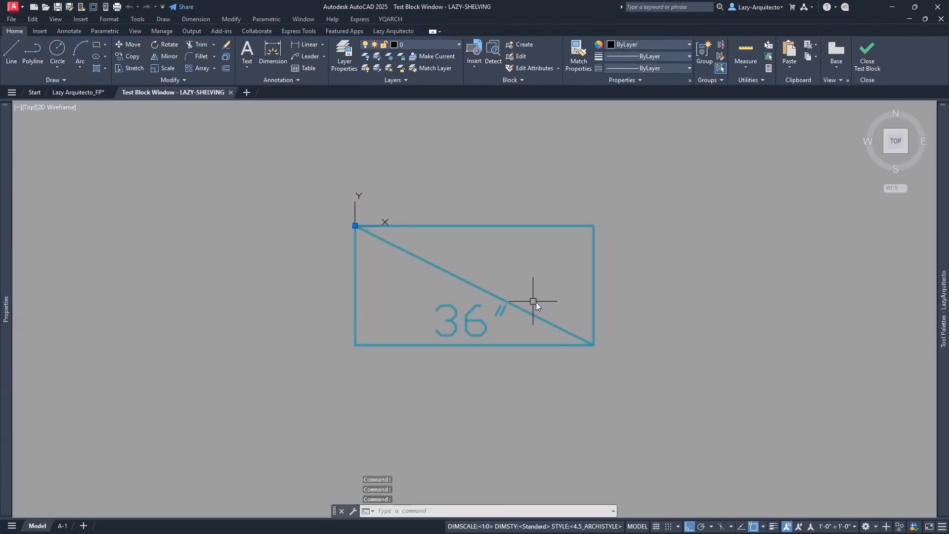
{"action": "scroll", "coordinate": [418, 363], "scroll_direction": "down", "scroll_amount": 3}
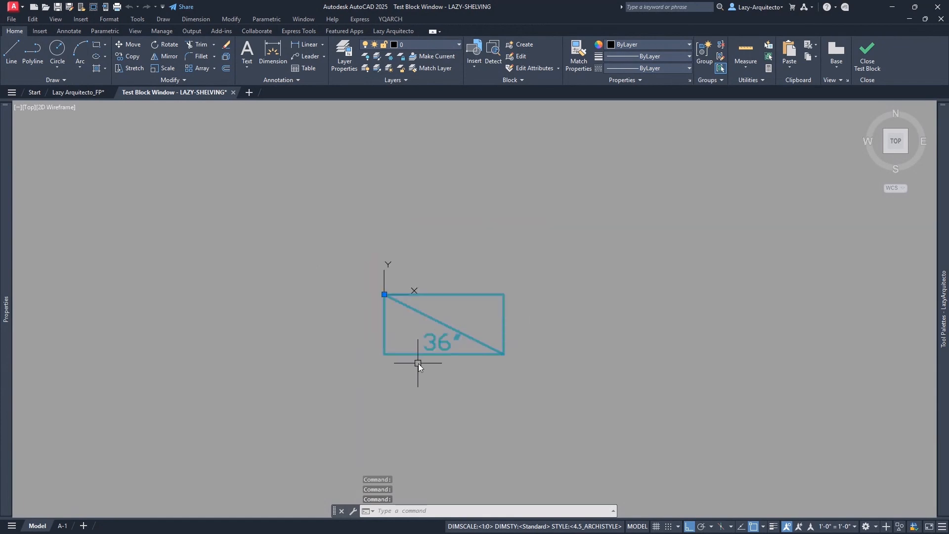
{"action": "scroll", "coordinate": [421, 363], "scroll_direction": "up", "scroll_amount": 3}
{"action": "left_click", "coordinate": [870, 55]}
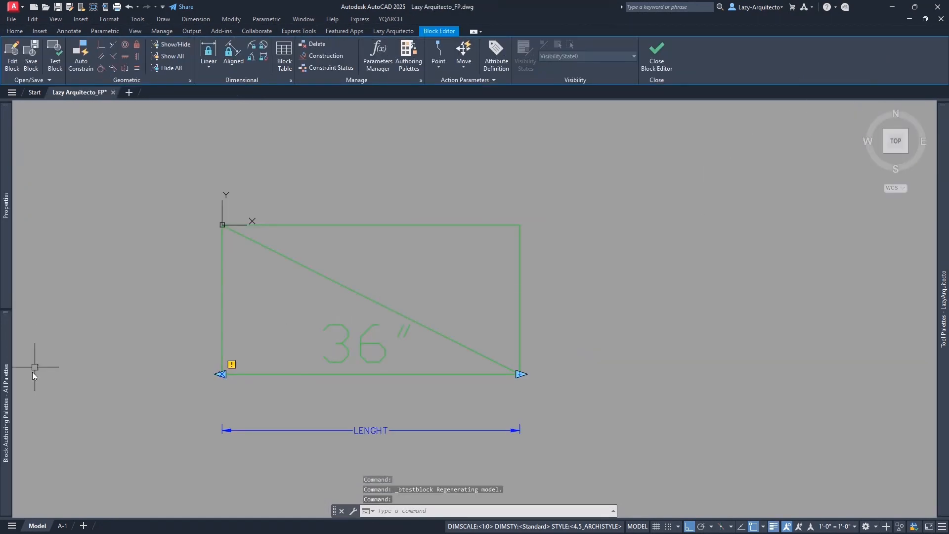
Add a Stretch action to the LENGHT parameter's right endpoint, with the stretch frame and object selection crossing the shelf's right end
{"action": "mouse_move", "coordinate": [9, 399]}
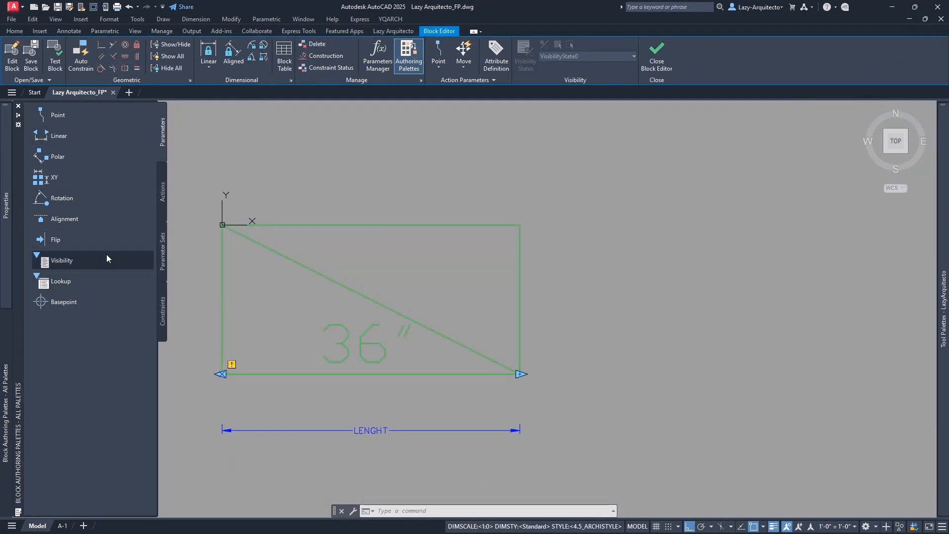
{"action": "left_click", "coordinate": [162, 195]}
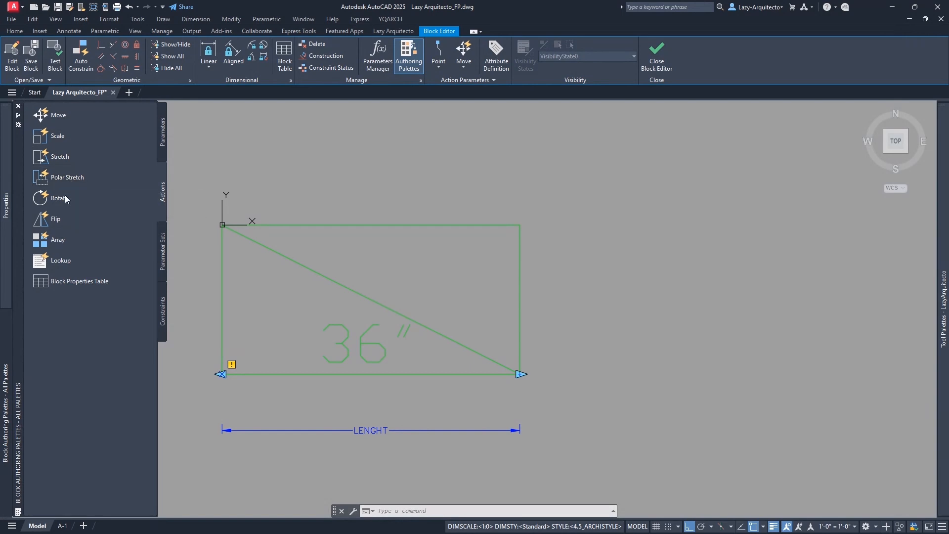
{"action": "left_click", "coordinate": [41, 158]}
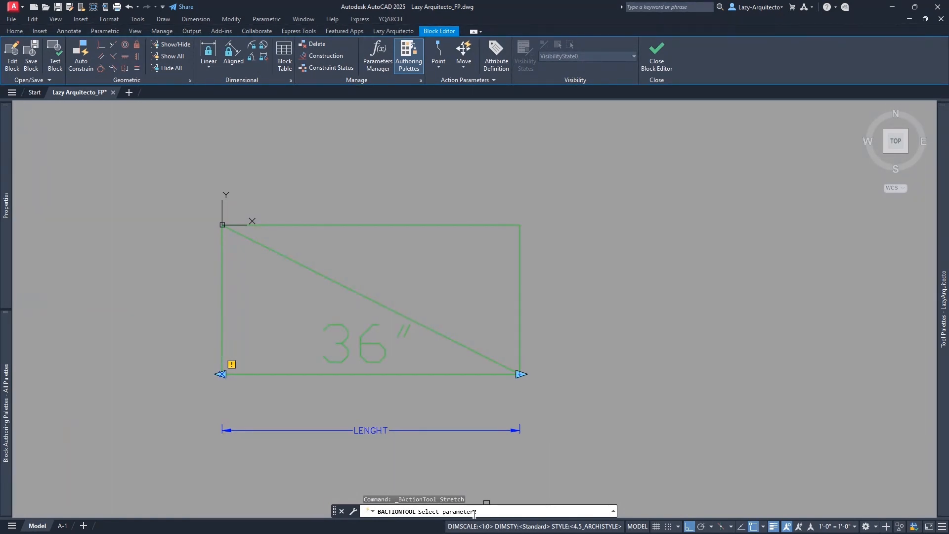
{"action": "left_click", "coordinate": [371, 432]}
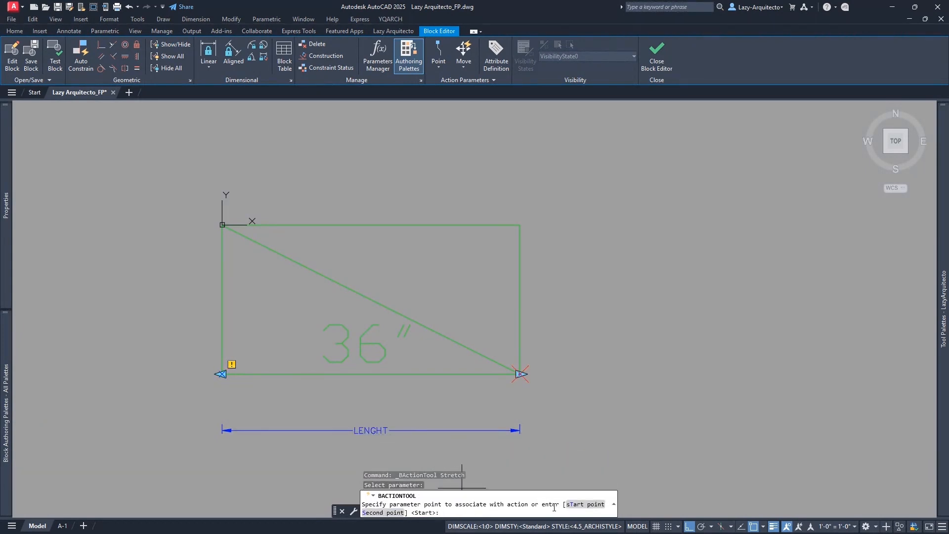
{"action": "left_click", "coordinate": [519, 375]}
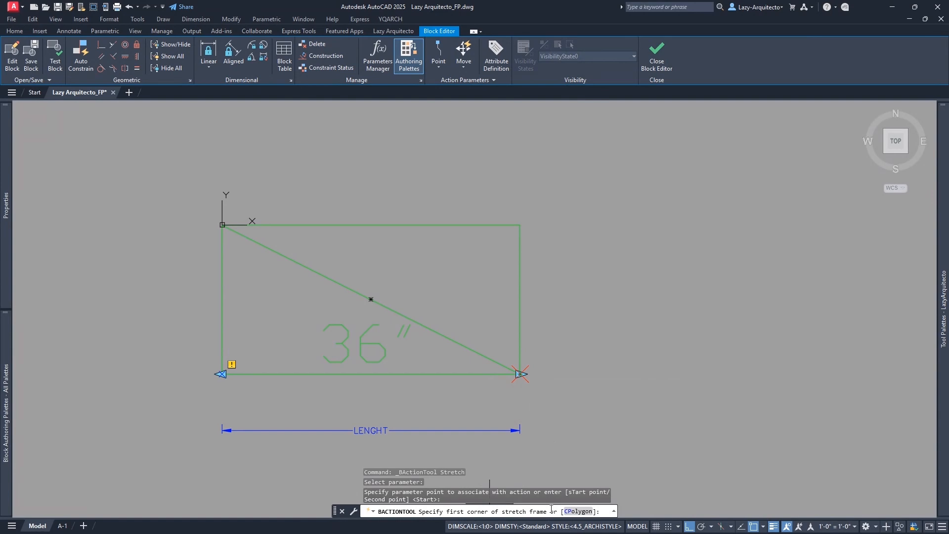
{"action": "left_click", "coordinate": [574, 467]}
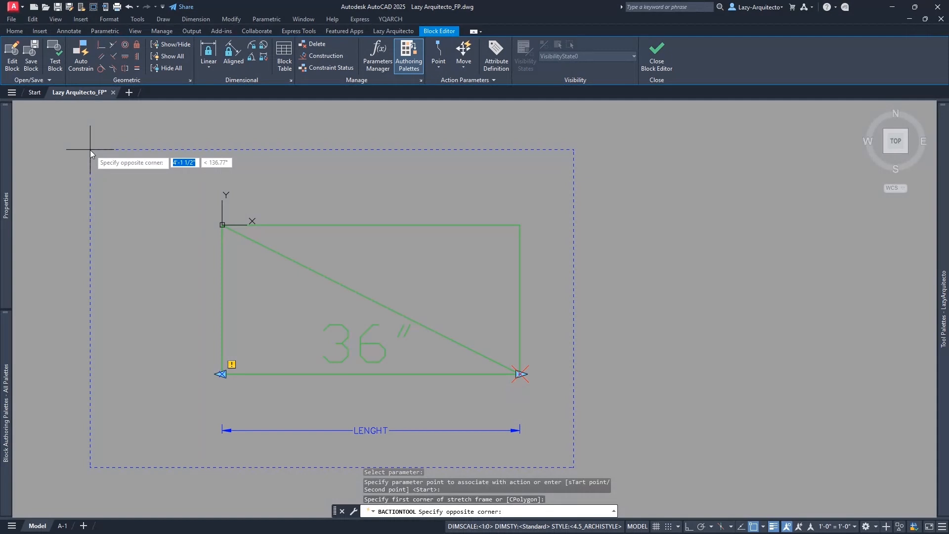
{"action": "left_click", "coordinate": [444, 136]}
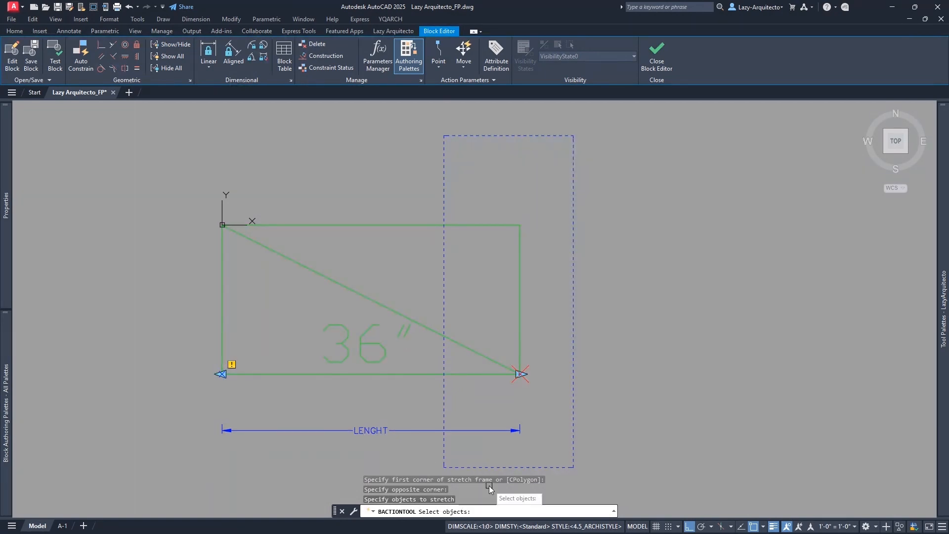
{"action": "left_click", "coordinate": [545, 451]}
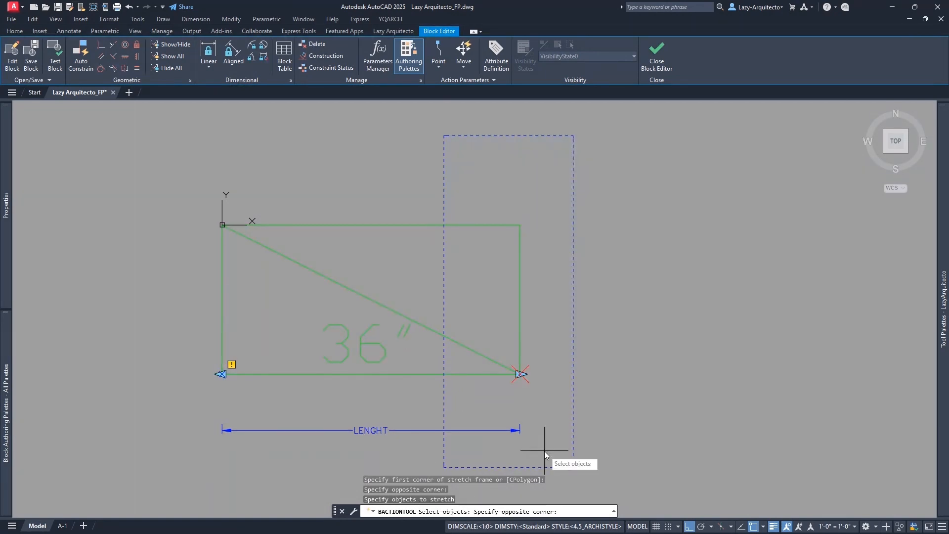
{"action": "left_click", "coordinate": [478, 191]}
{"action": "key", "text": "Return"}
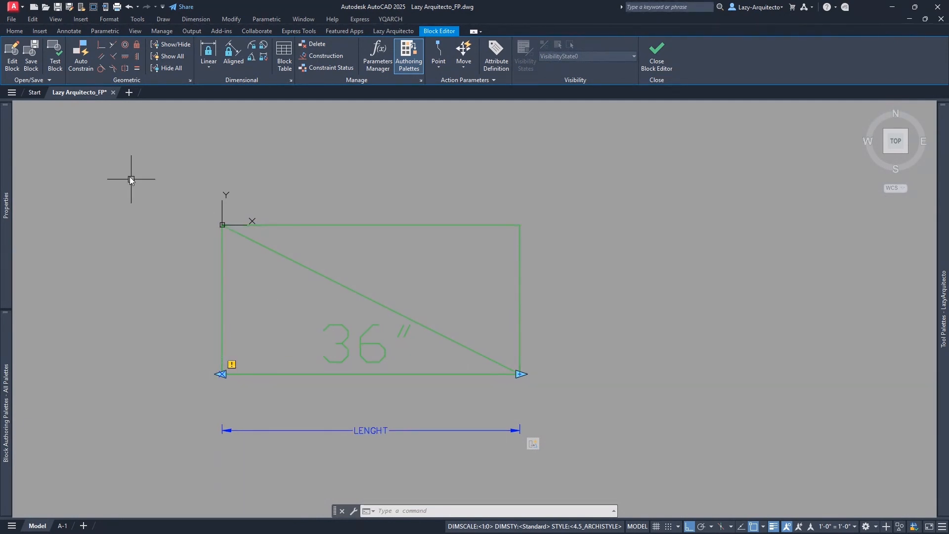
Test the block by stretching the shelf's right end longer and shorter several times, and return to the block definition
{"action": "left_click", "coordinate": [55, 57]}
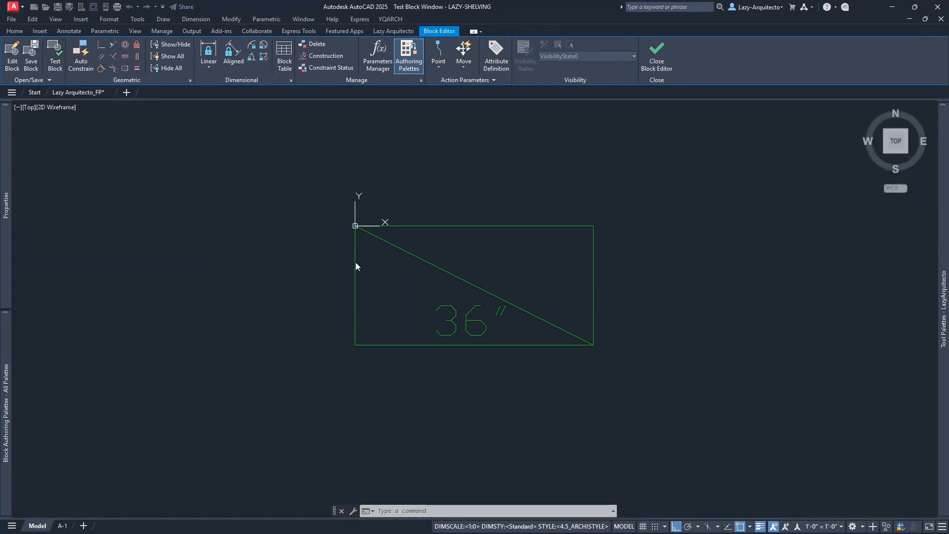
{"action": "left_click", "coordinate": [355, 262]}
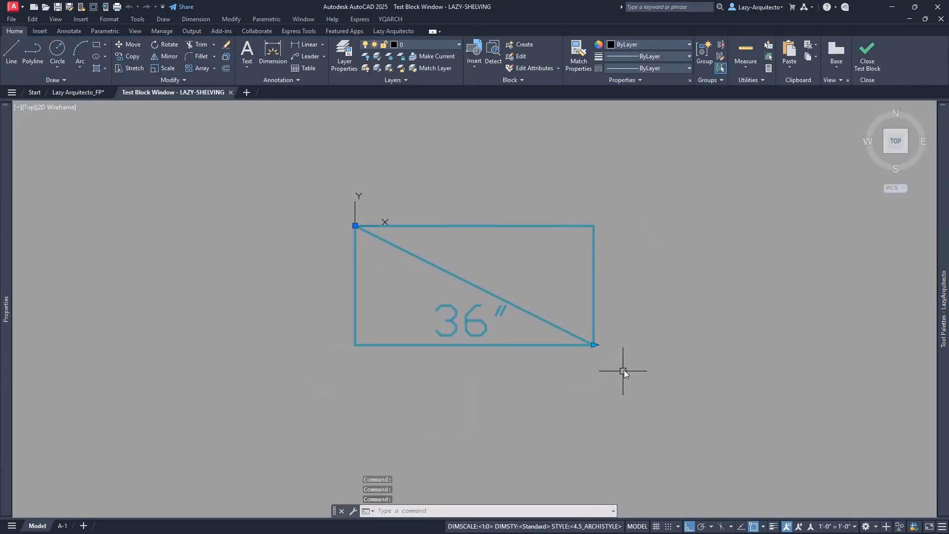
{"action": "left_click", "coordinate": [594, 345]}
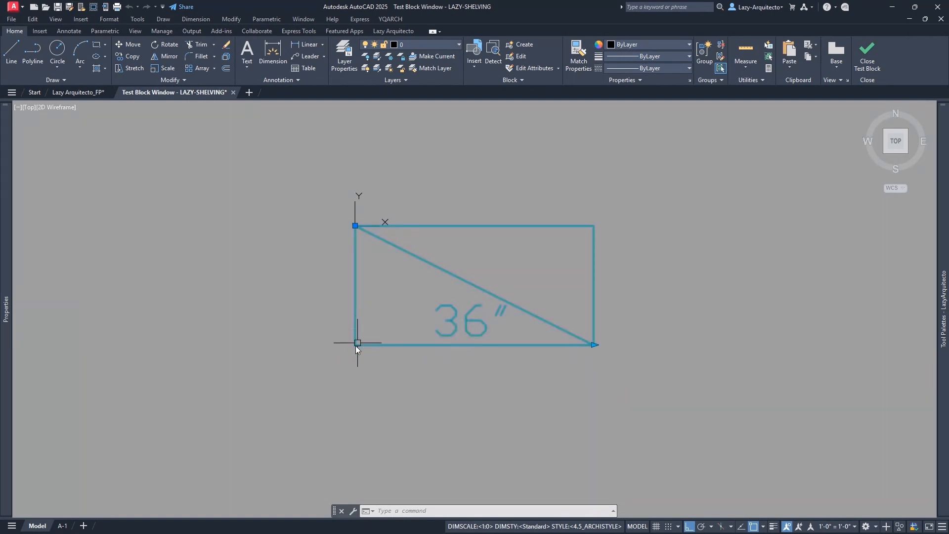
{"action": "left_click", "coordinate": [593, 346]}
{"action": "left_click", "coordinate": [722, 346]}
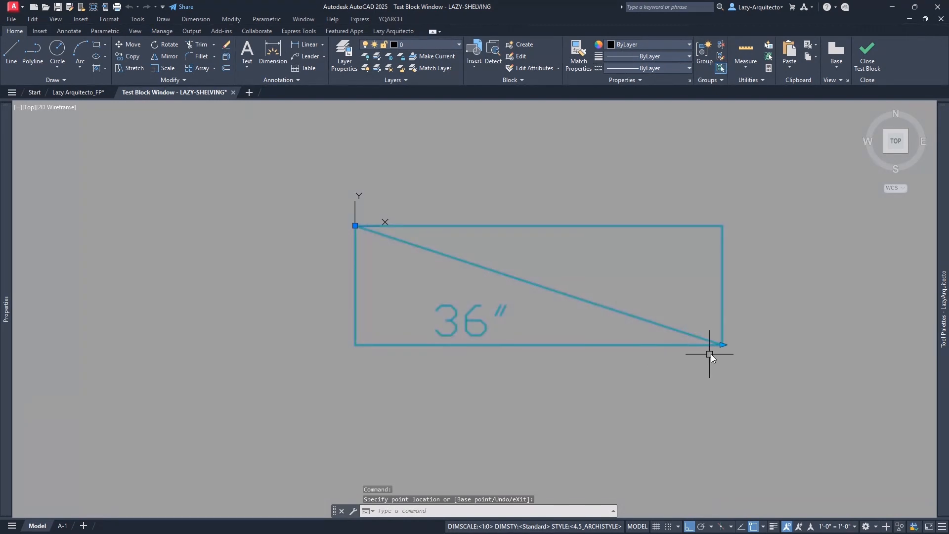
{"action": "left_click", "coordinate": [497, 409]}
{"action": "scroll", "coordinate": [355, 397], "scroll_direction": "down", "scroll_amount": 3}
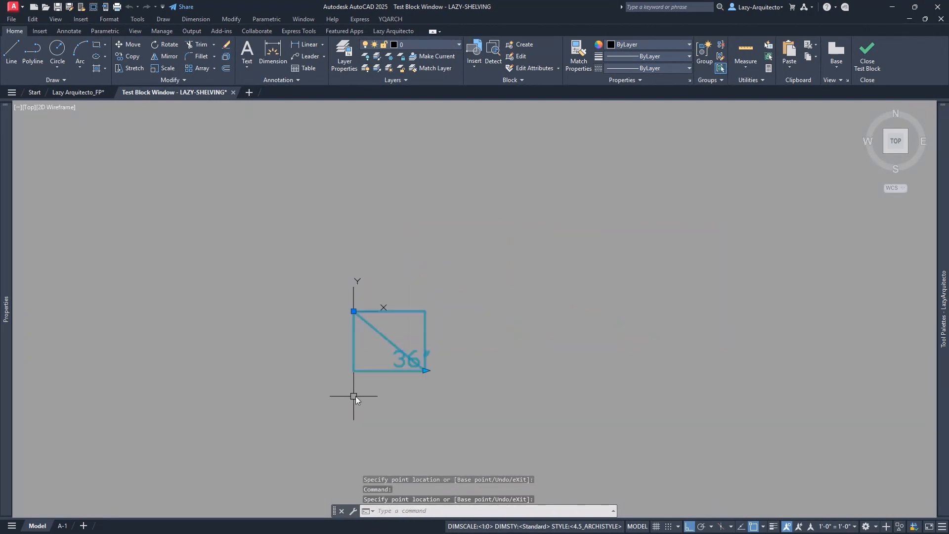
{"action": "left_click", "coordinate": [426, 372]}
{"action": "left_click", "coordinate": [658, 345]}
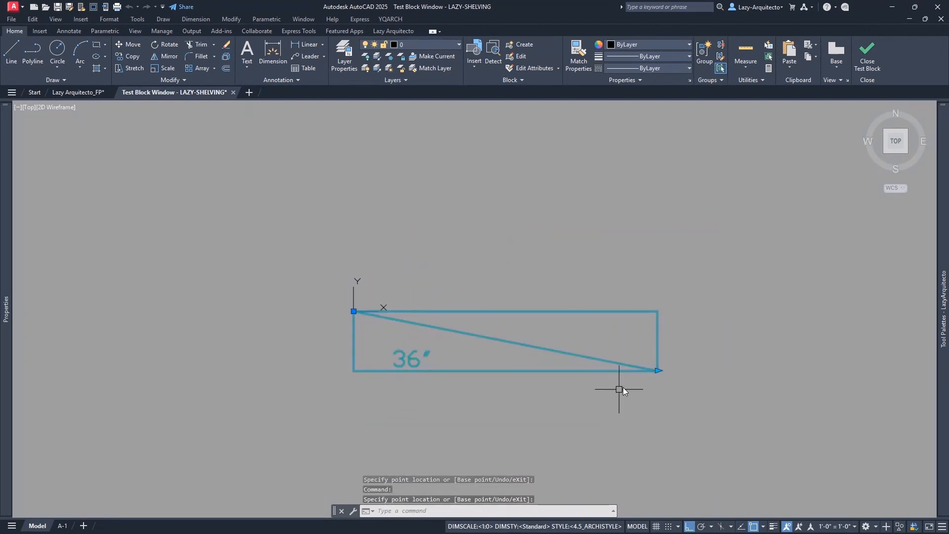
{"action": "left_click", "coordinate": [654, 375]}
{"action": "left_click", "coordinate": [477, 411]}
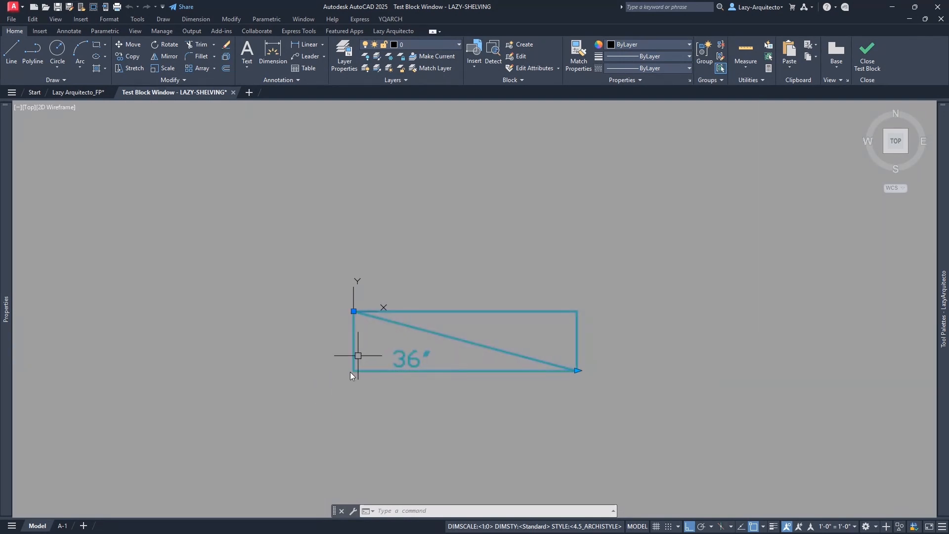
{"action": "left_click", "coordinate": [577, 371]}
{"action": "left_click", "coordinate": [379, 440]}
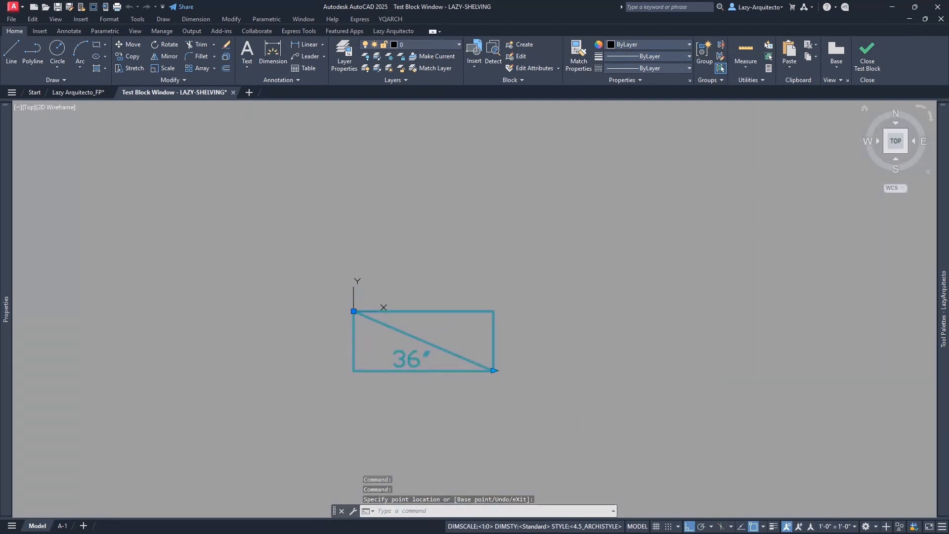
{"action": "left_click", "coordinate": [867, 64]}
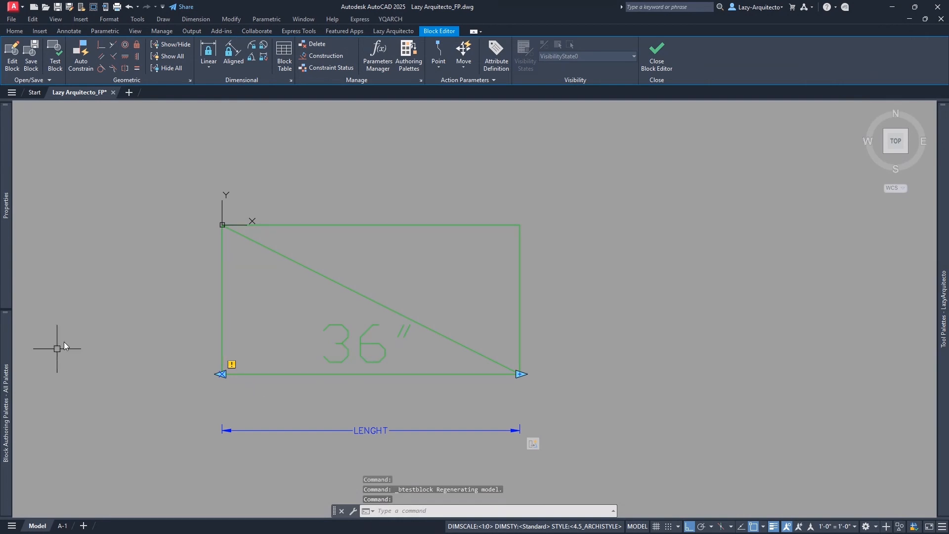
Add a Stretch action to the LENGHT parameter's left endpoint, with the stretch frame and object selection crossing the shelf's left end
{"action": "mouse_move", "coordinate": [2, 383]}
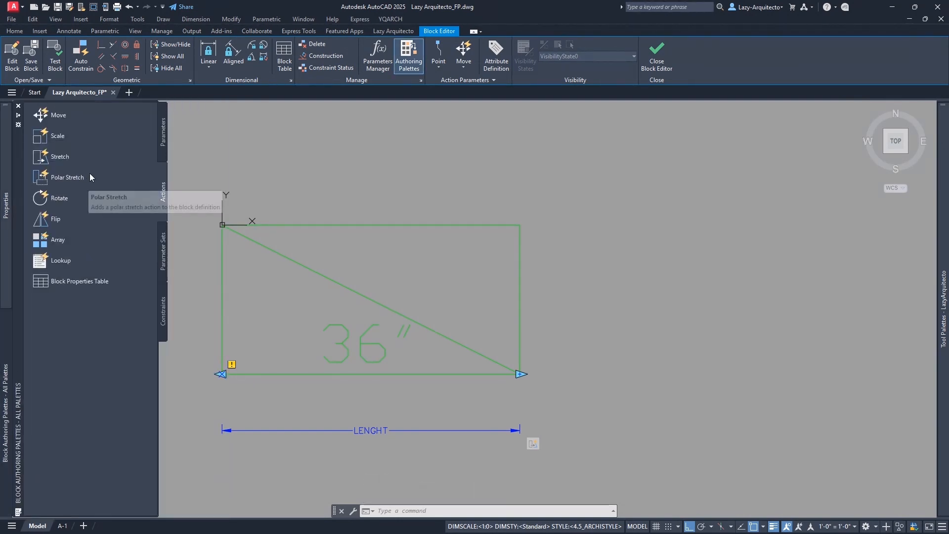
{"action": "left_click", "coordinate": [70, 154]}
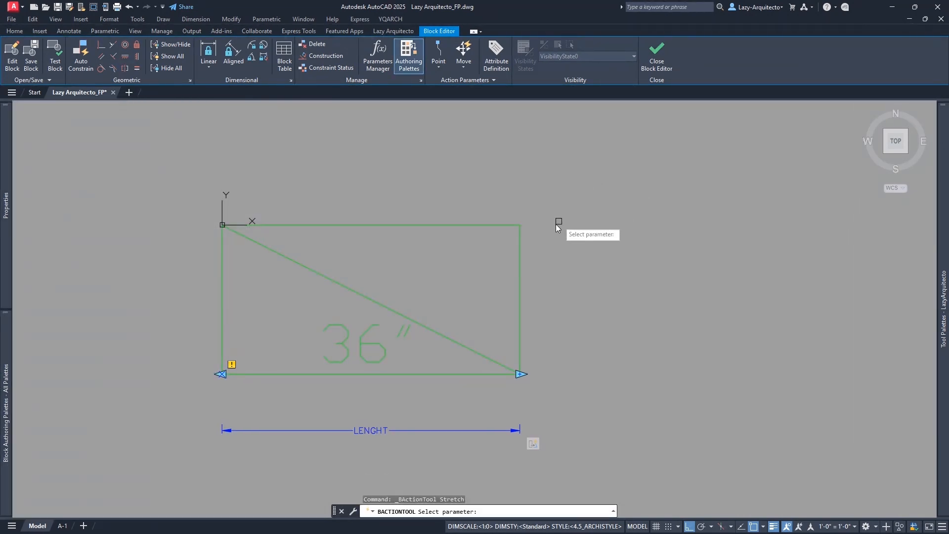
{"action": "left_click", "coordinate": [387, 431]}
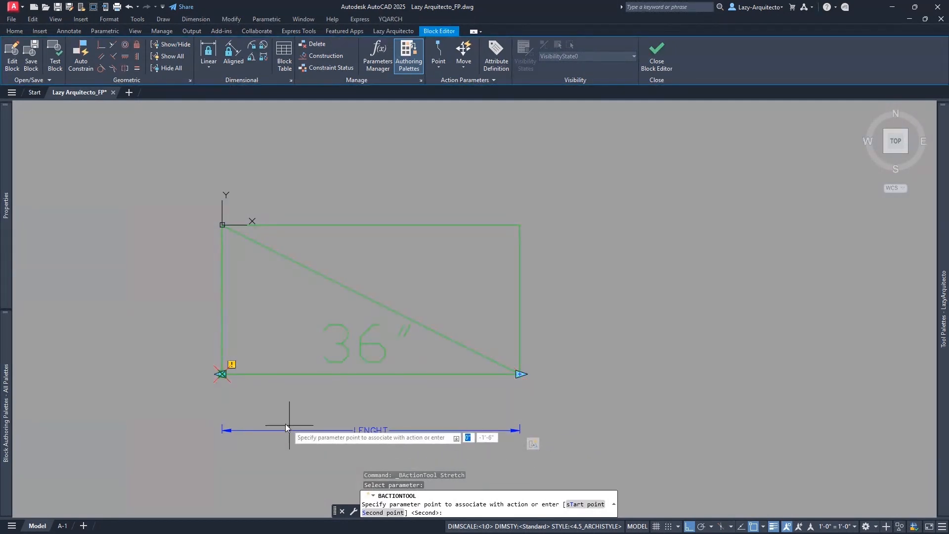
{"action": "left_click", "coordinate": [222, 374]}
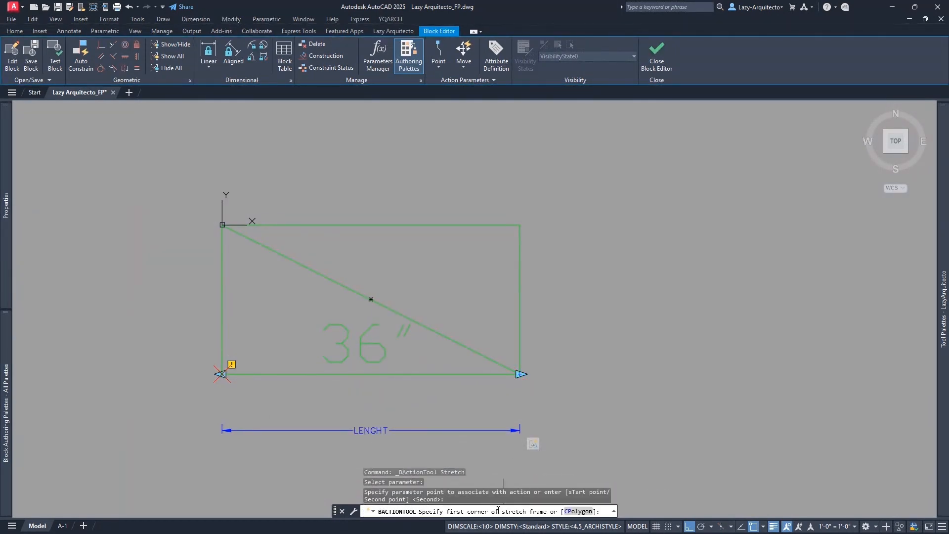
{"action": "left_click", "coordinate": [292, 488]}
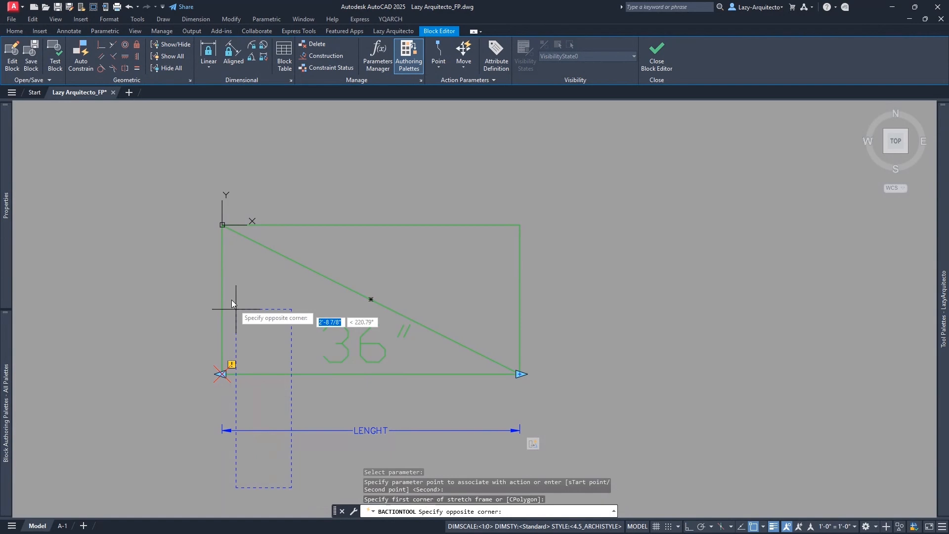
{"action": "left_click", "coordinate": [161, 164]}
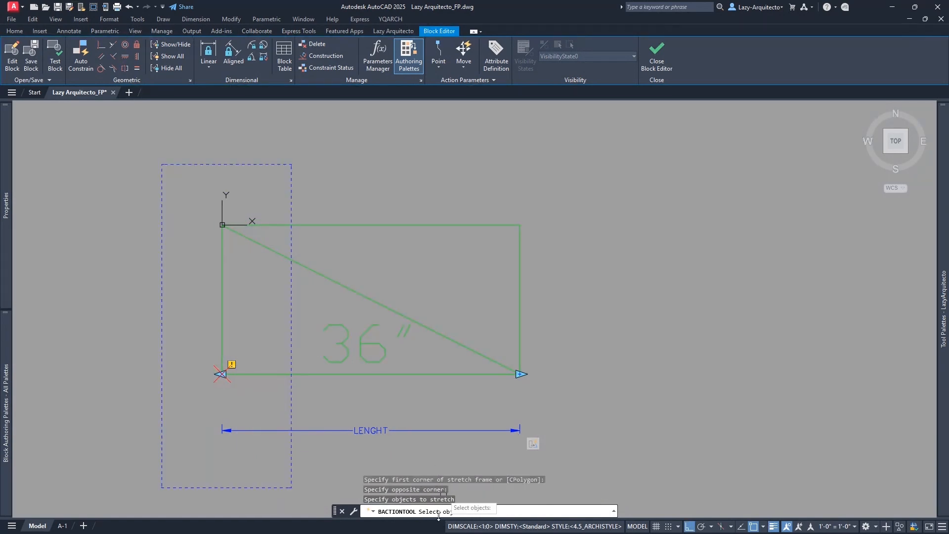
{"action": "left_click", "coordinate": [260, 463]}
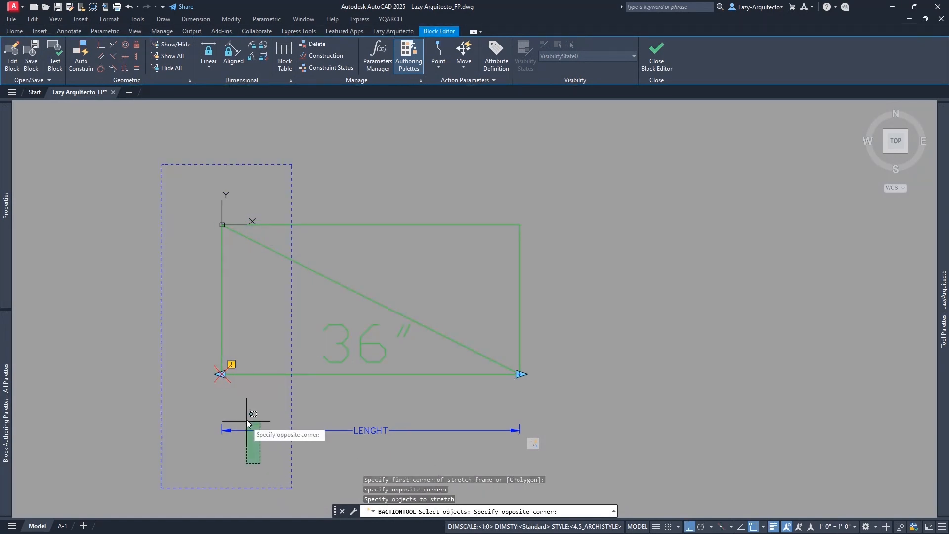
{"action": "left_click", "coordinate": [197, 199]}
{"action": "key", "text": "Return"}
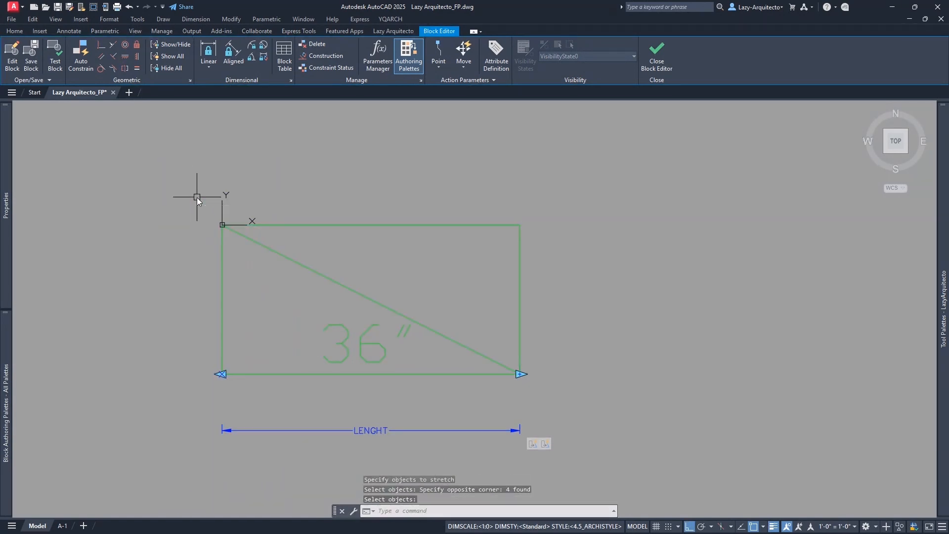
Test the block by stretching the shelf from its end grips, and return to the block definition
{"action": "left_click", "coordinate": [58, 64]}
{"action": "left_click", "coordinate": [469, 276]}
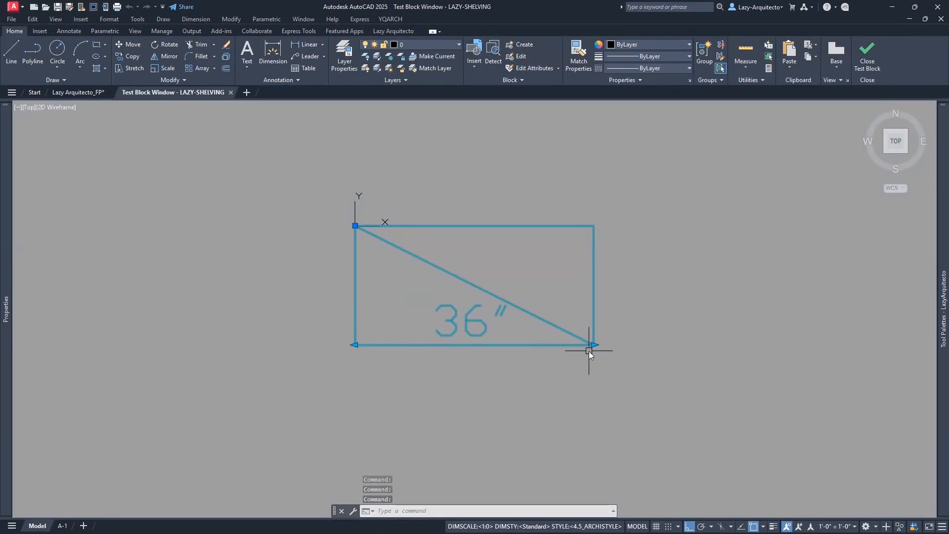
{"action": "left_click", "coordinate": [595, 345]}
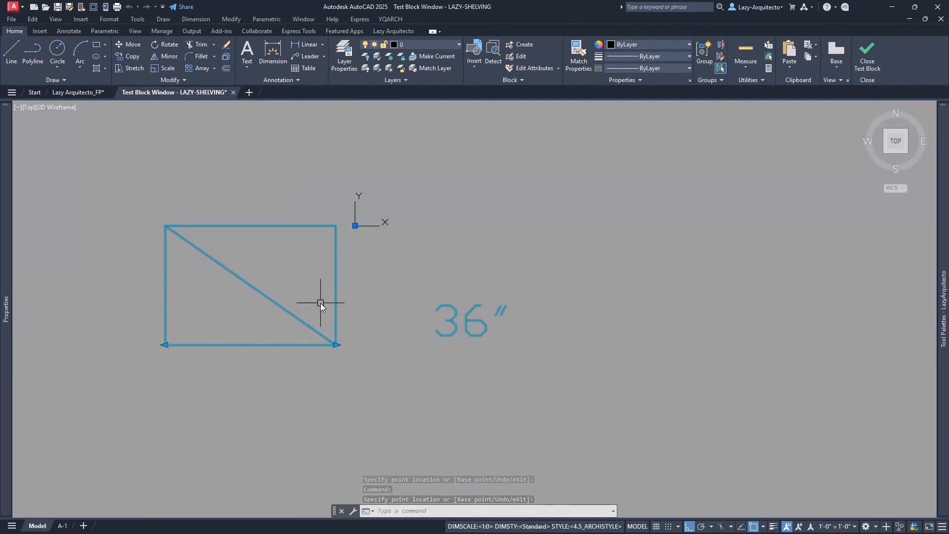
{"action": "left_click", "coordinate": [875, 55]}
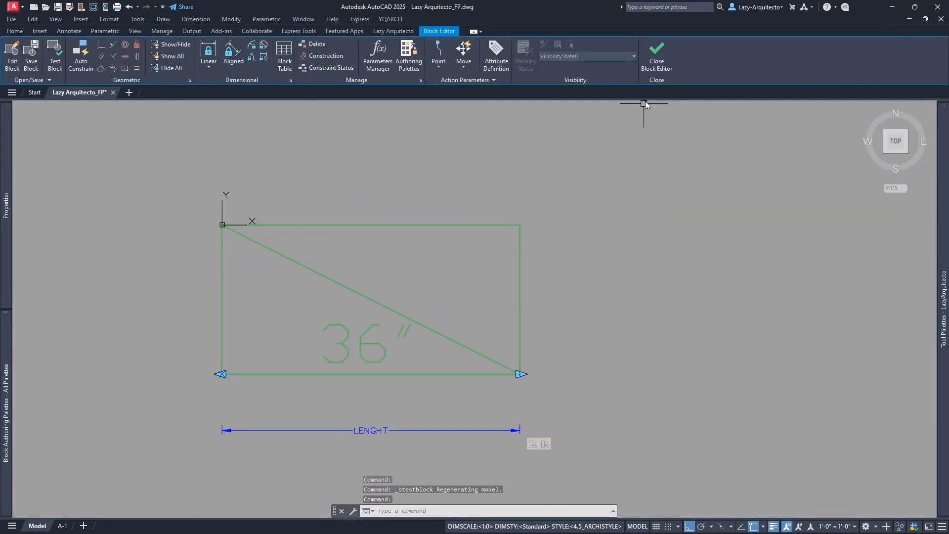
Close the Block Editor and save the changes to LAZY-SHELVING
{"action": "left_click", "coordinate": [659, 66]}
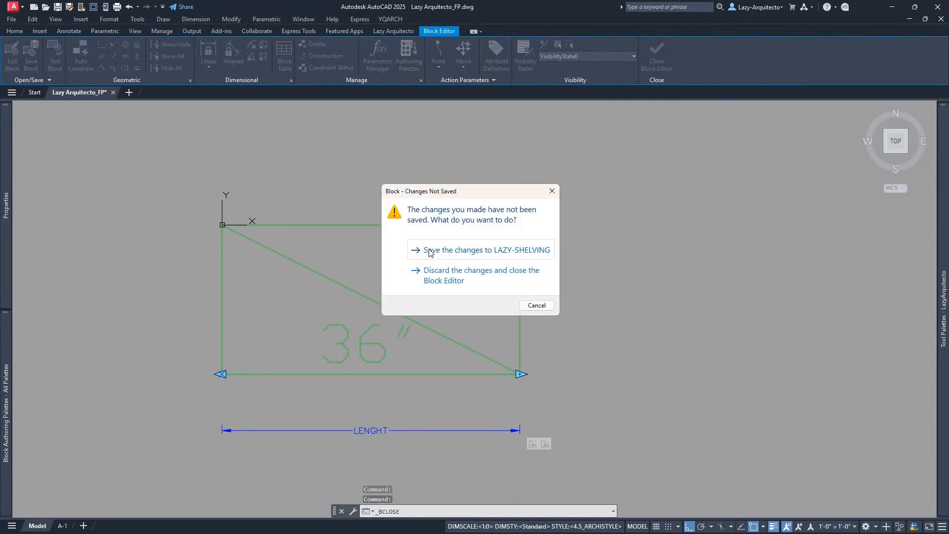
{"action": "left_click", "coordinate": [430, 251]}
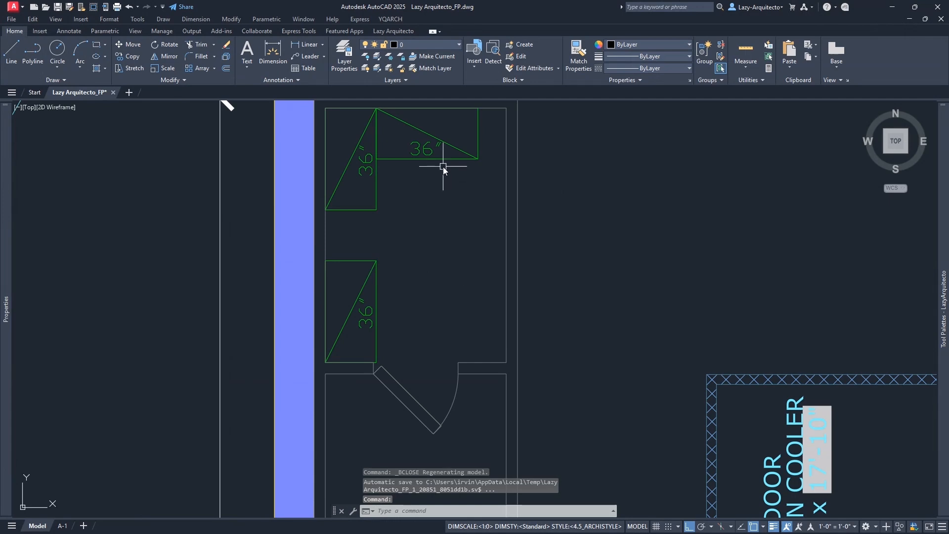
Stretch the horizontal shelf block's right end past the room's right wall, and pull it back inside the room
{"action": "left_click", "coordinate": [443, 163]}
{"action": "middle_click_drag", "start_coordinate": [449, 177], "coordinate": [388, 286]}
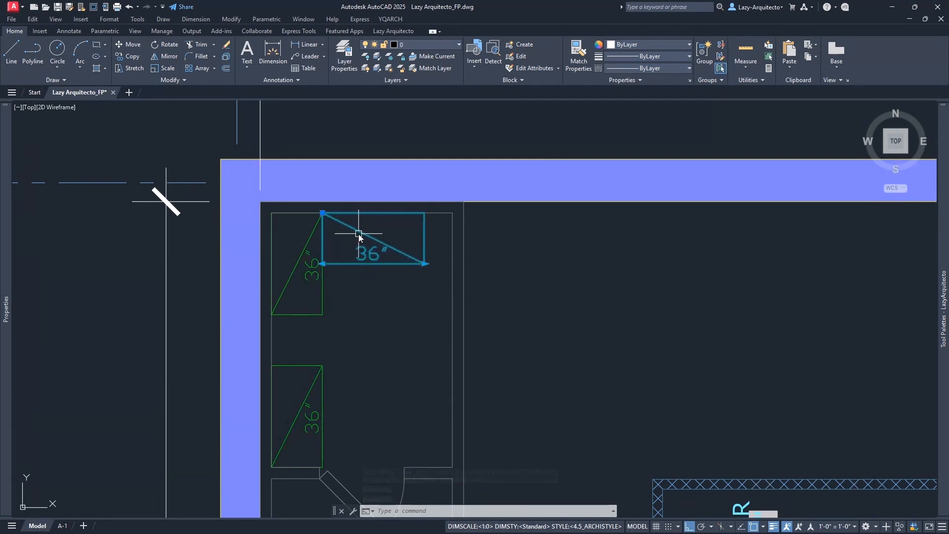
{"action": "mouse_move", "coordinate": [359, 238]}
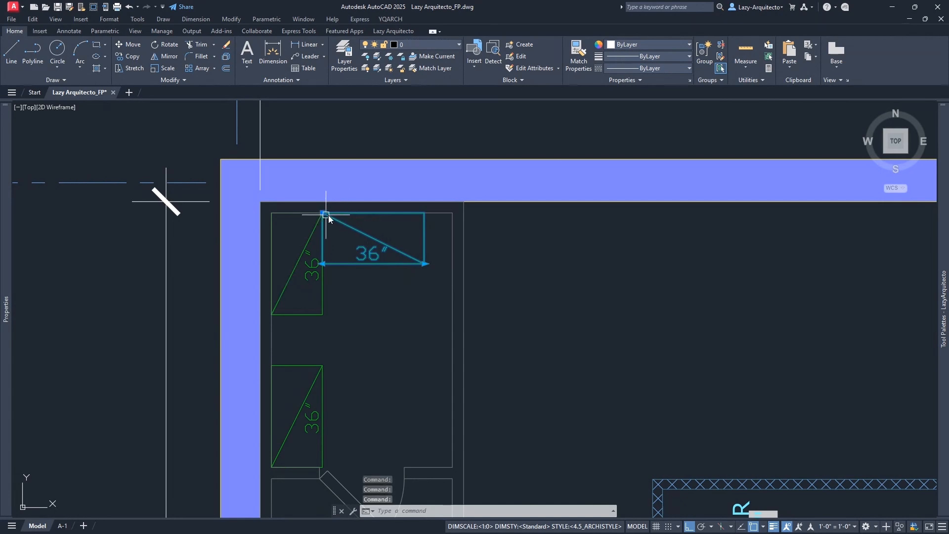
{"action": "left_click", "coordinate": [326, 214]}
{"action": "key", "text": "Escape"}
{"action": "left_click", "coordinate": [425, 264]}
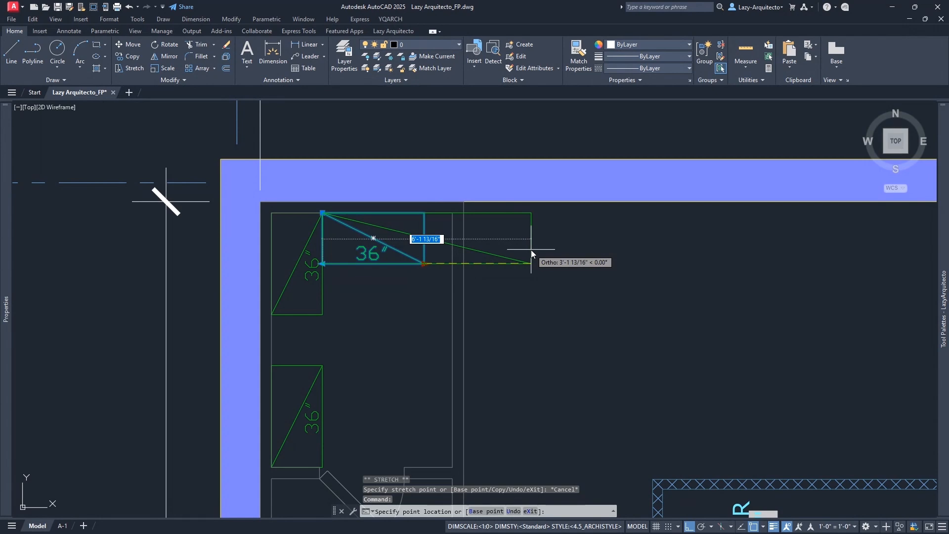
{"action": "left_click", "coordinate": [531, 250]}
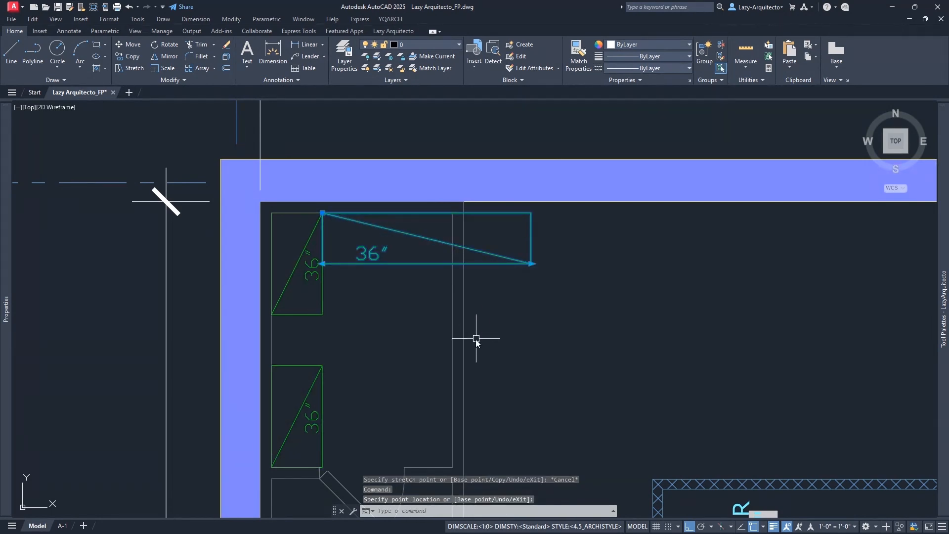
{"action": "left_click", "coordinate": [531, 266]}
{"action": "left_click", "coordinate": [413, 312]}
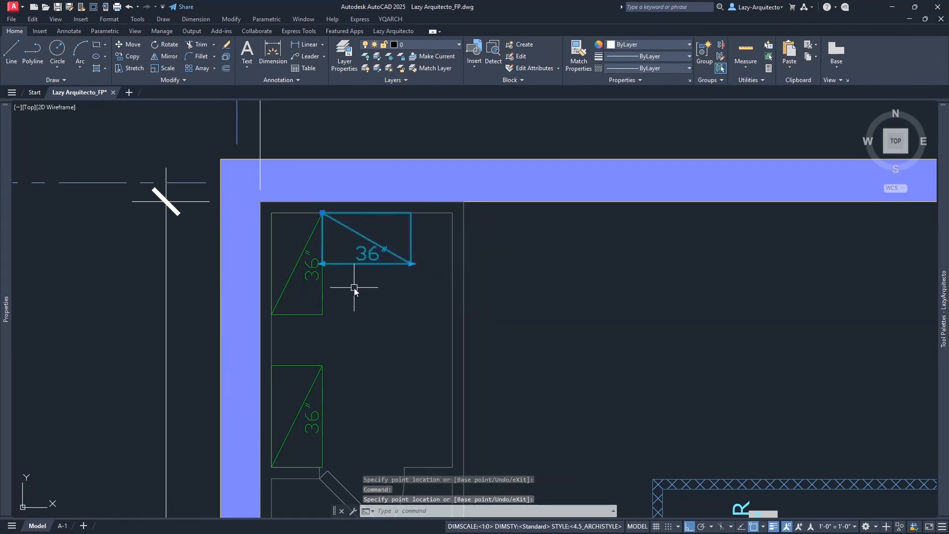
Move the horizontal shelf block right to near the wall and stretch its left end to the upper vertical shelf
{"action": "key", "text": "space"}
{"action": "left_click", "coordinate": [374, 316]}
{"action": "left_click", "coordinate": [411, 308]}
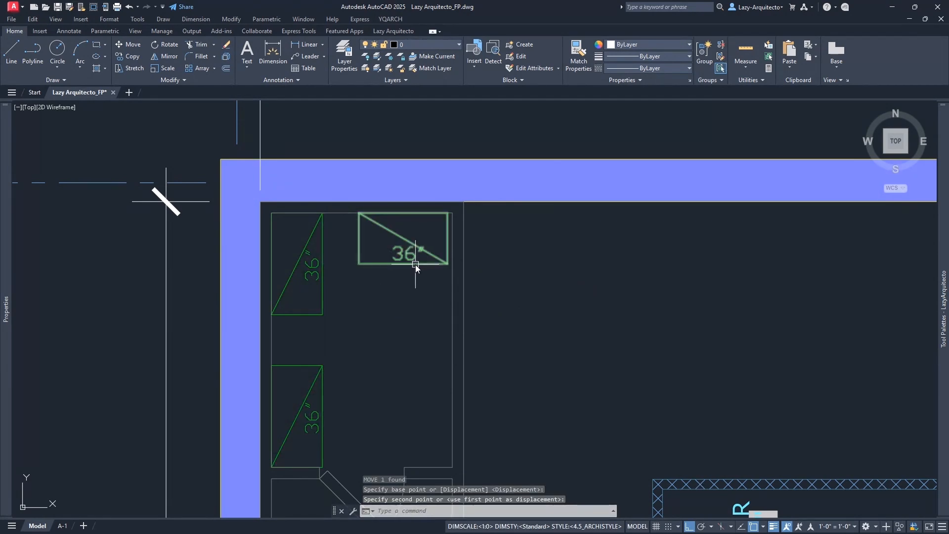
{"action": "left_click", "coordinate": [415, 264]}
{"action": "left_click", "coordinate": [360, 264]}
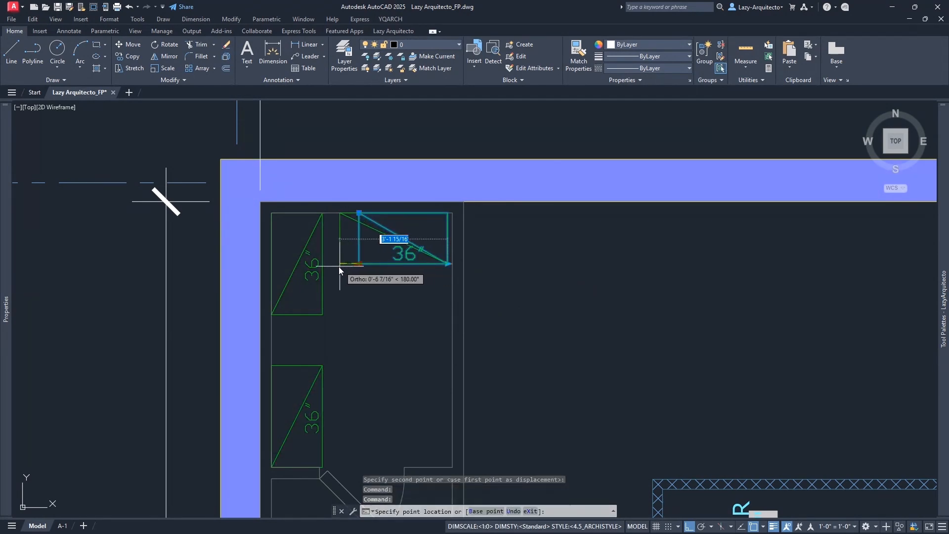
{"action": "left_click", "coordinate": [325, 265]}
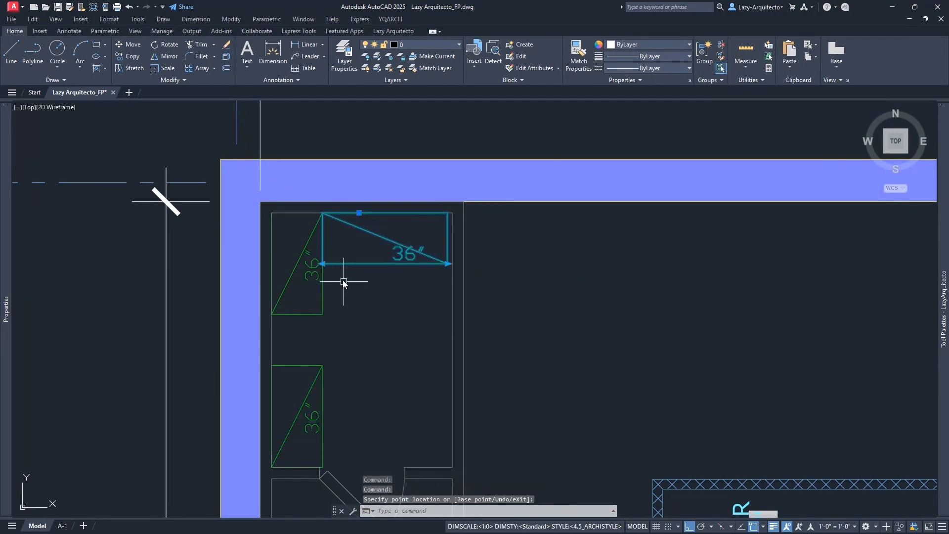
Shorten the horizontal shelf block from its right end to roughly a square shape
{"action": "left_click", "coordinate": [322, 264]}
{"action": "key", "text": "Escape"}
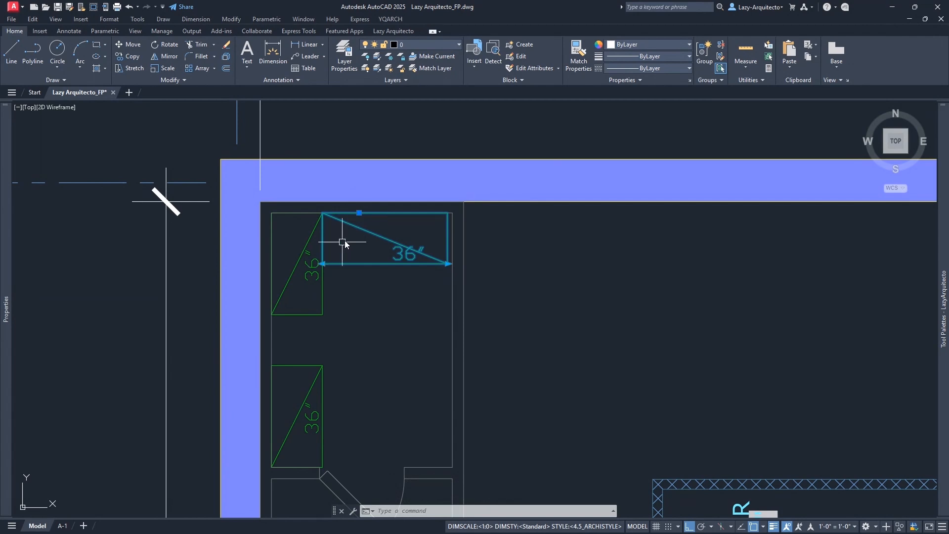
{"action": "left_click", "coordinate": [449, 264]}
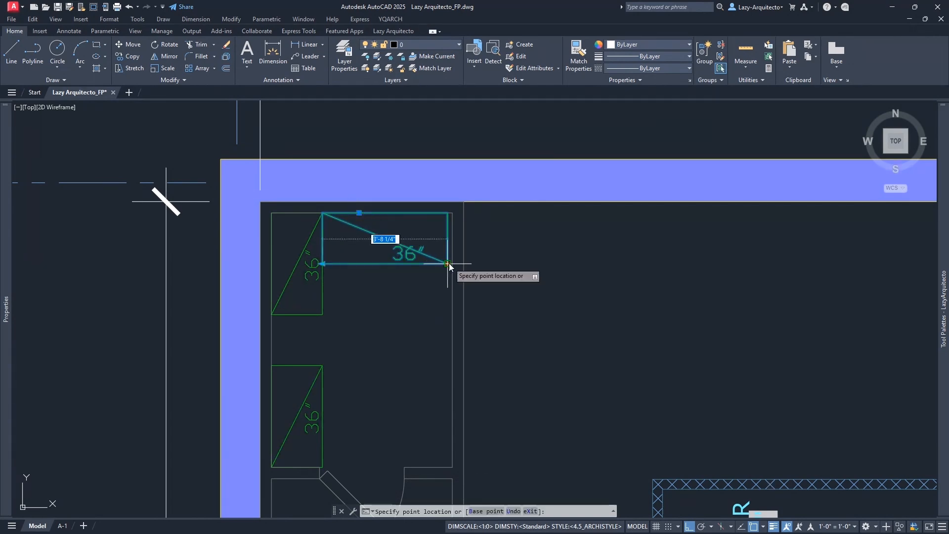
{"action": "key", "text": "Escape"}
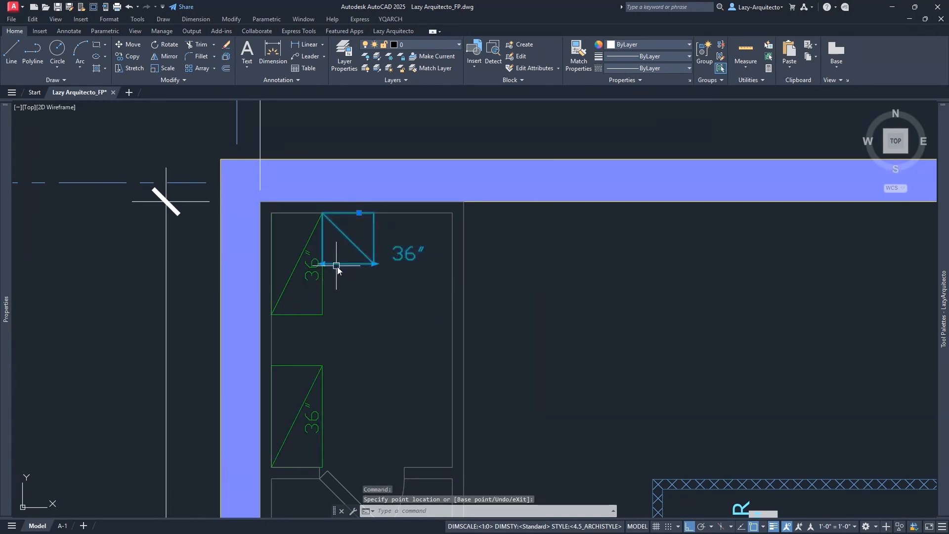
Move the shortened shelf block toward the right wall and extend its left end back to the upper vertical shelf's edge
{"action": "type", "text": "m"}
{"action": "key", "text": "Return"}
{"action": "left_click", "coordinate": [368, 286]}
{"action": "left_click", "coordinate": [437, 282]}
{"action": "left_click", "coordinate": [429, 264]}
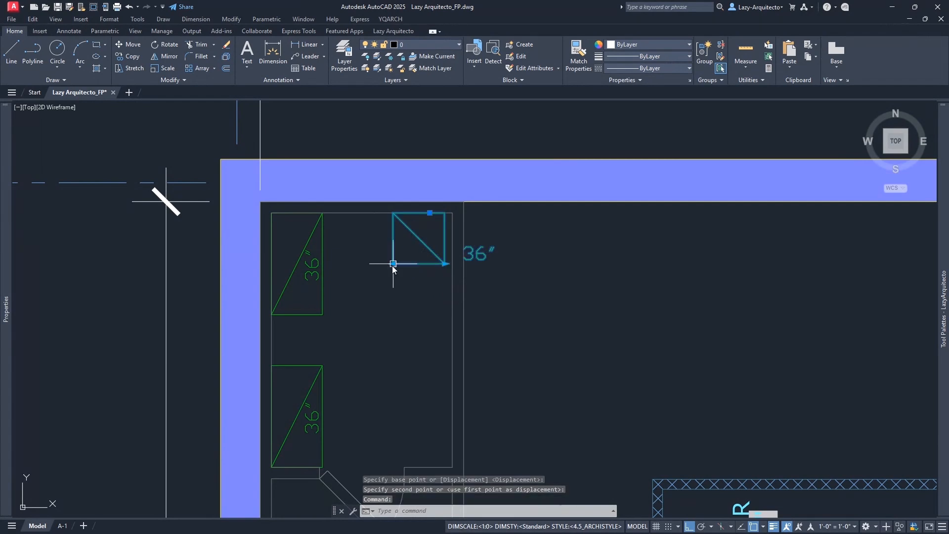
{"action": "left_click", "coordinate": [394, 264]}
{"action": "left_click", "coordinate": [328, 268]}
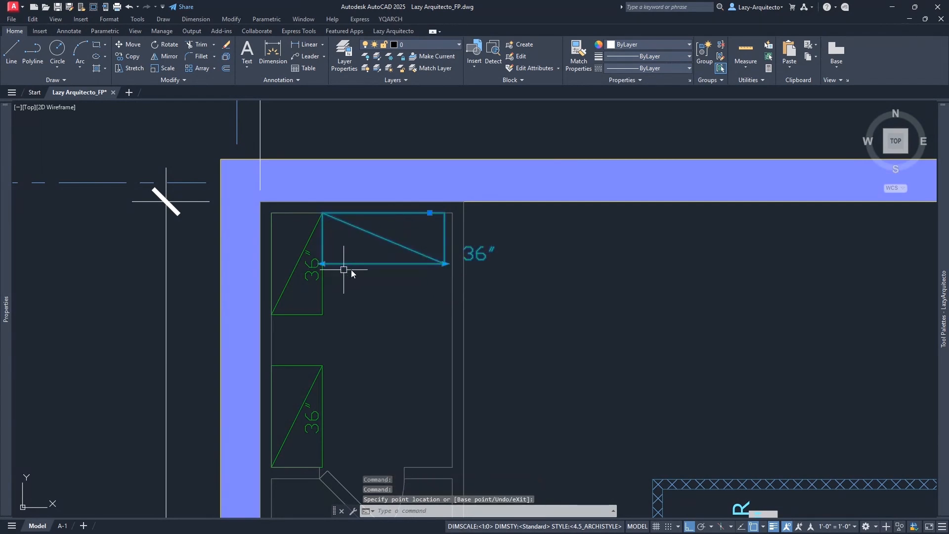
Shorten the horizontal shelf block to roughly a square, try moving it up to the wall by its base grip, and undo that move
{"action": "left_click", "coordinate": [444, 265]}
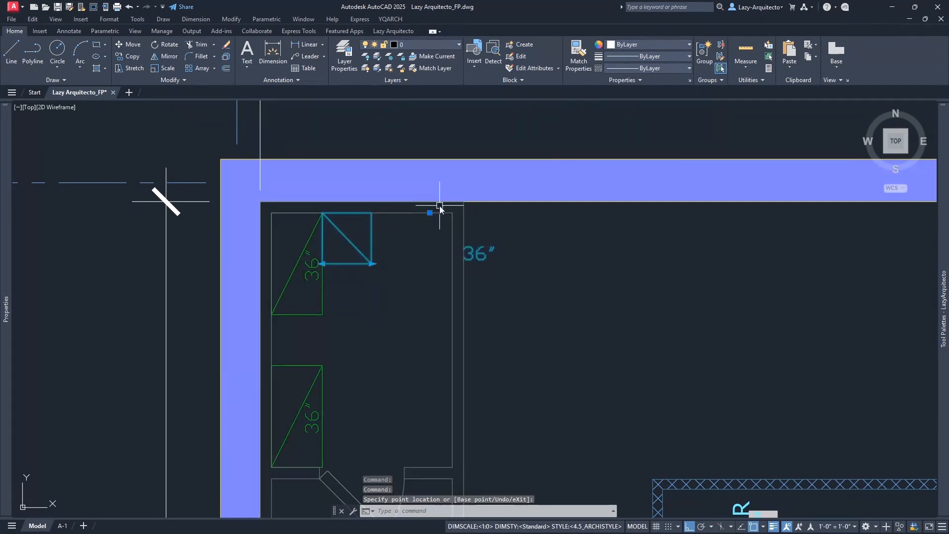
{"action": "key", "text": "Escape"}
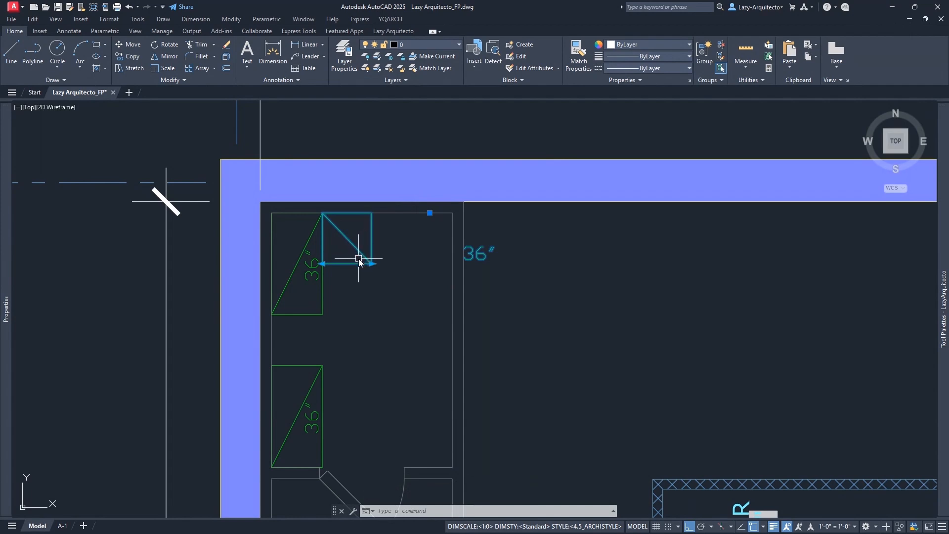
{"action": "left_click", "coordinate": [431, 213]}
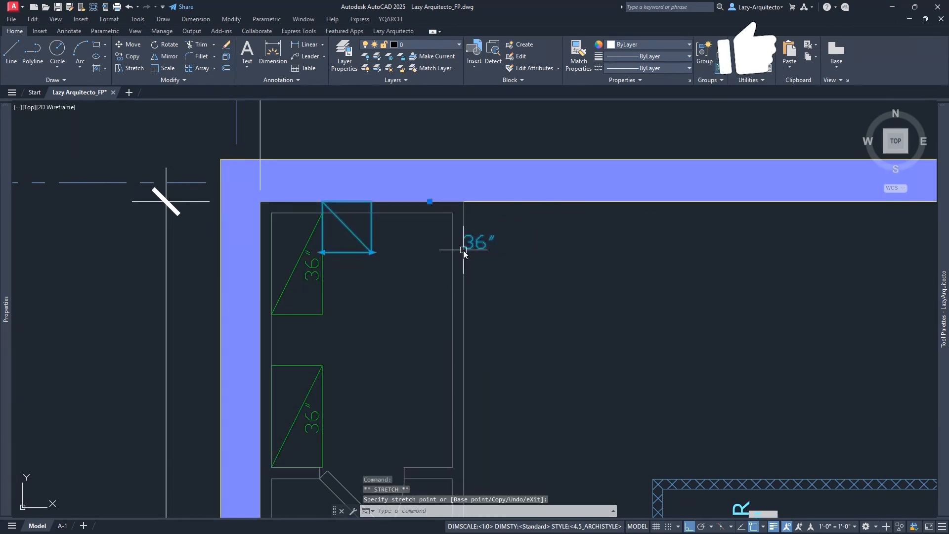
{"action": "key", "text": "ctrl+z"}
{"action": "left_click", "coordinate": [494, 241]}
{"action": "left_click", "coordinate": [479, 256]}
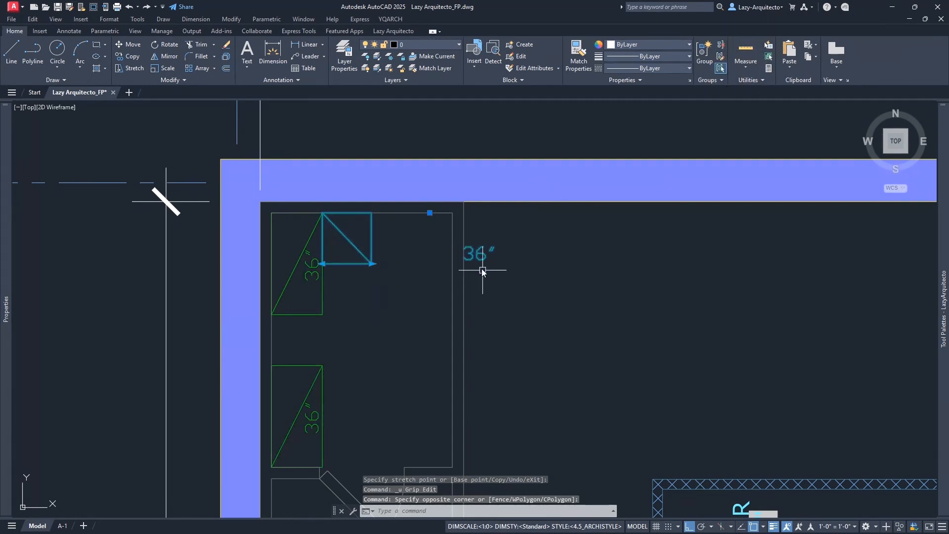
{"action": "left_click", "coordinate": [430, 213]}
{"action": "key", "text": "Escape"}
Stretch the horizontal shelf block's right end to the inner line along the room's right wall, and open the block in the Block Editor
{"action": "left_click", "coordinate": [372, 264]}
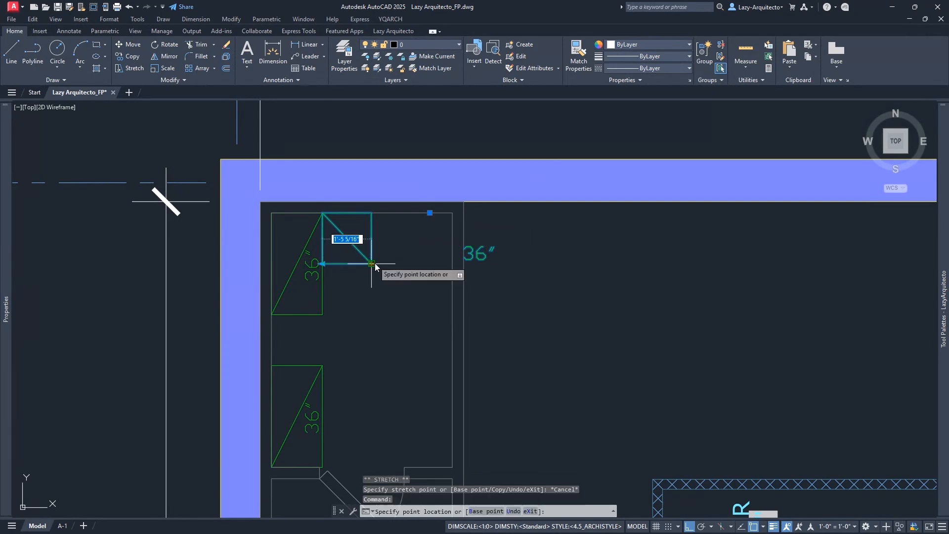
{"action": "left_click", "coordinate": [438, 259]}
{"action": "right_click", "coordinate": [437, 254]}
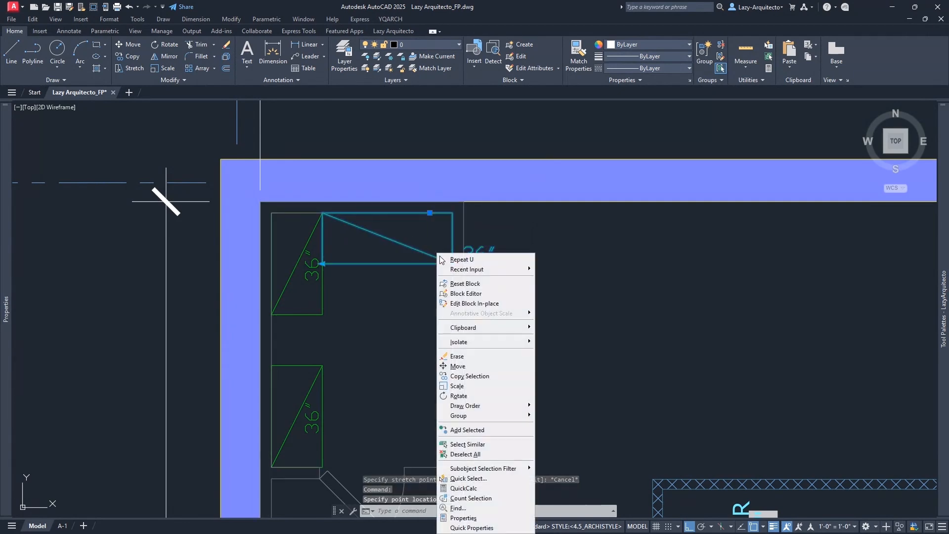
{"action": "left_click", "coordinate": [462, 293]}
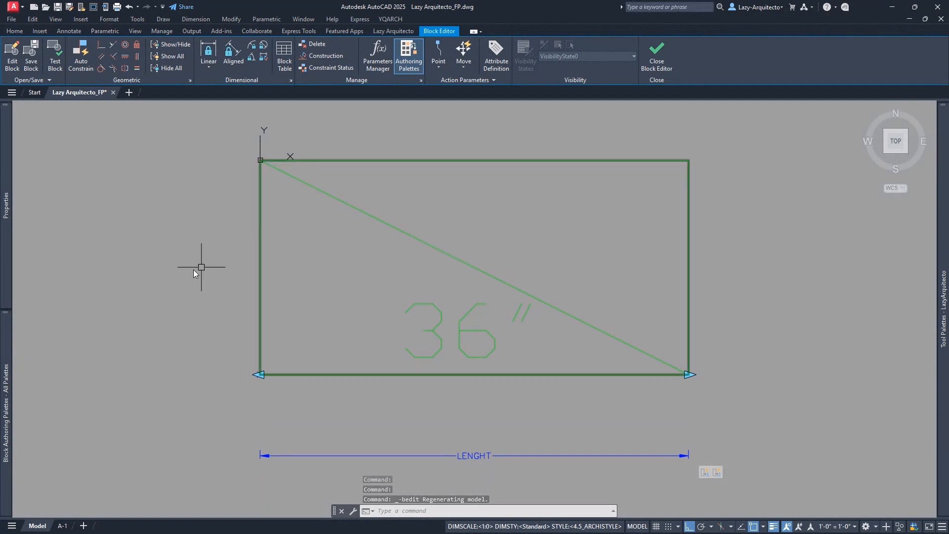
Add a Basepoint parameter at the upper-left corner of the shelving block, on the origin
{"action": "mouse_move", "coordinate": [2, 376]}
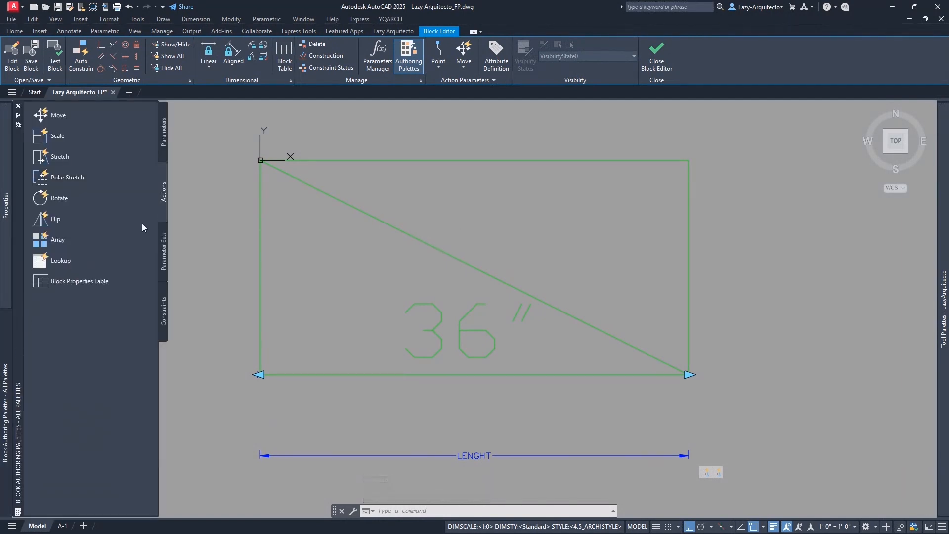
{"action": "left_click", "coordinate": [165, 157]}
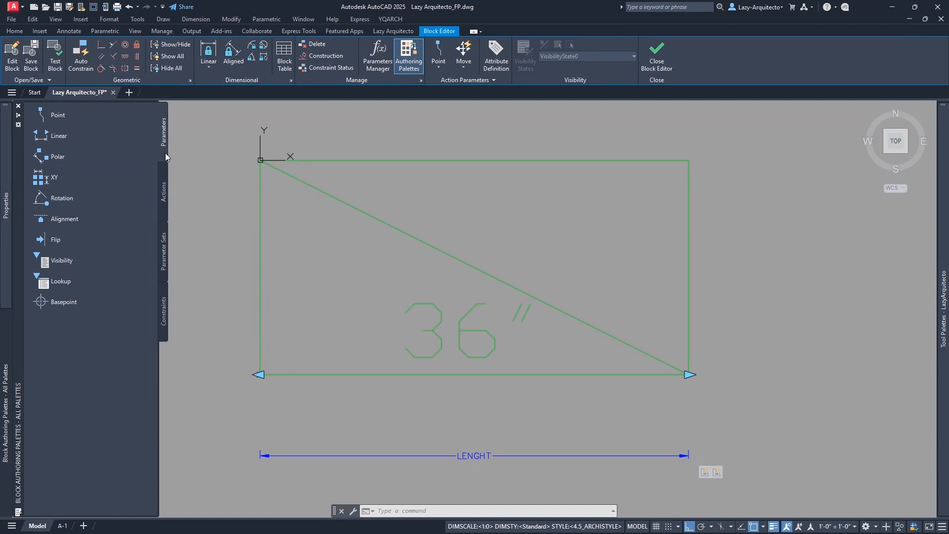
{"action": "left_click", "coordinate": [53, 302]}
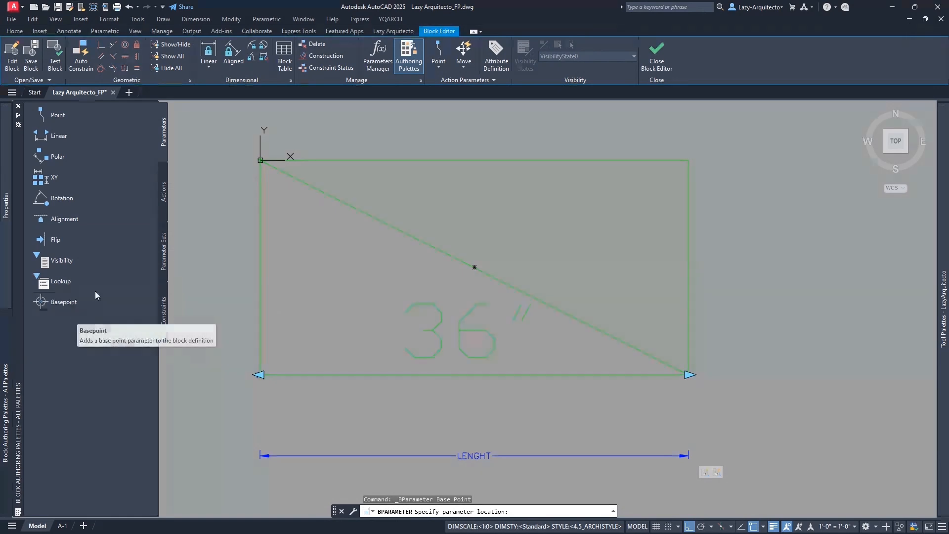
{"action": "left_click", "coordinate": [259, 160]}
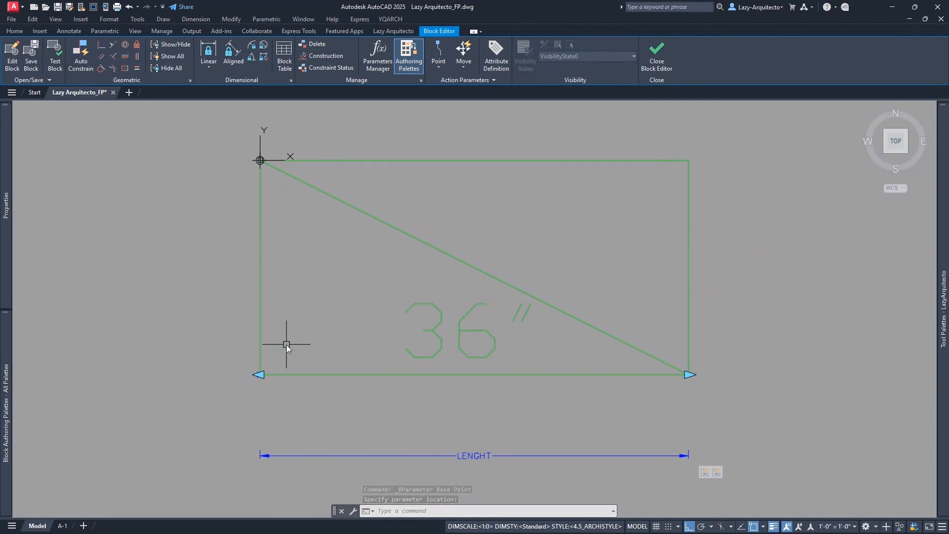
Test the shelving block by stretching its left end inward and outward around the base point, and close the test window
{"action": "left_click", "coordinate": [55, 56]}
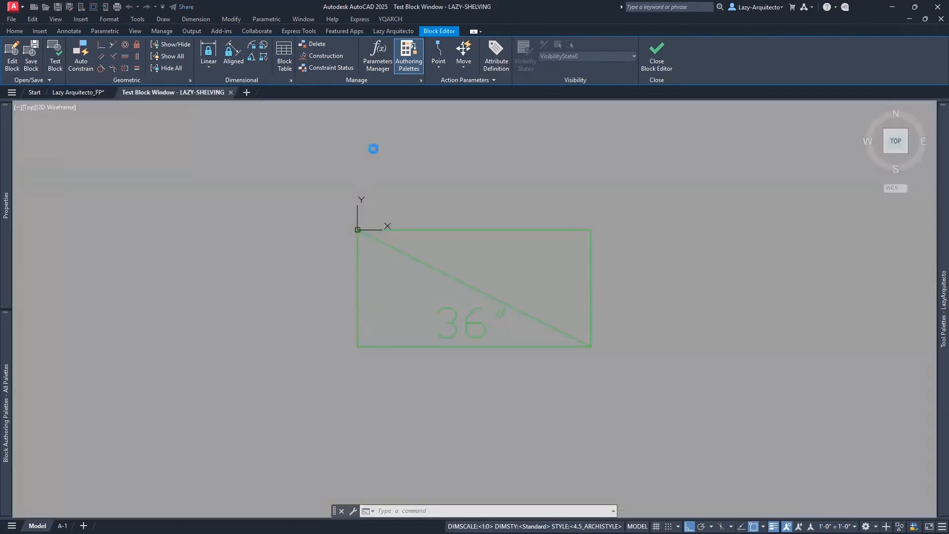
{"action": "left_click", "coordinate": [452, 277]}
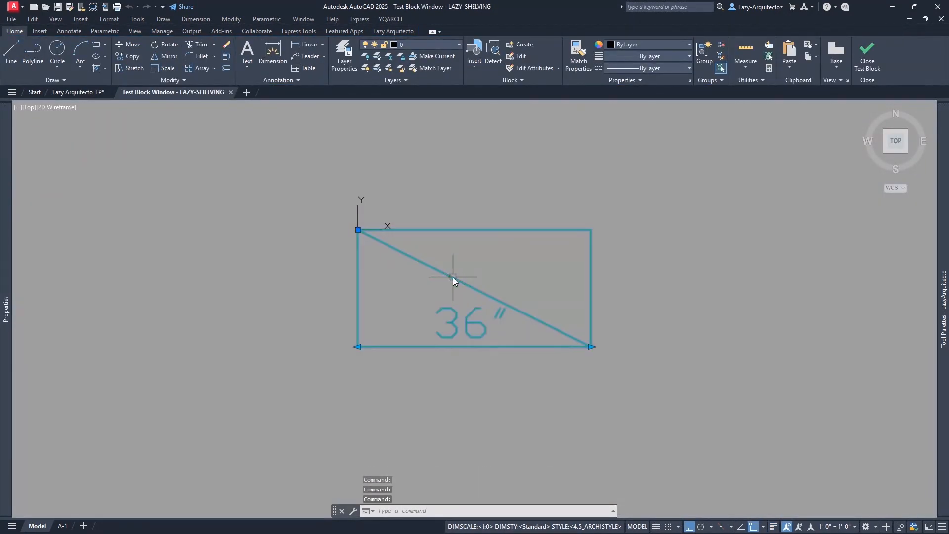
{"action": "left_click", "coordinate": [358, 347]}
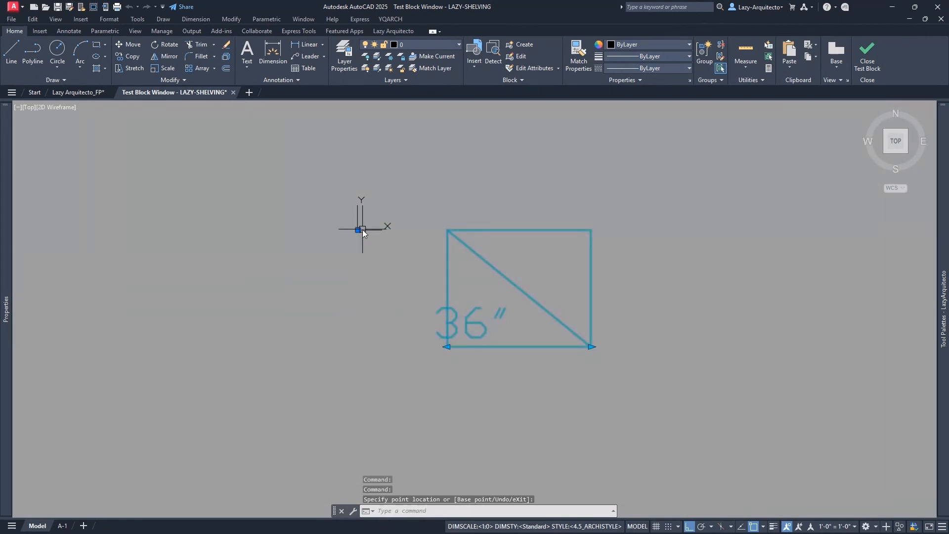
{"action": "left_click", "coordinate": [447, 346]}
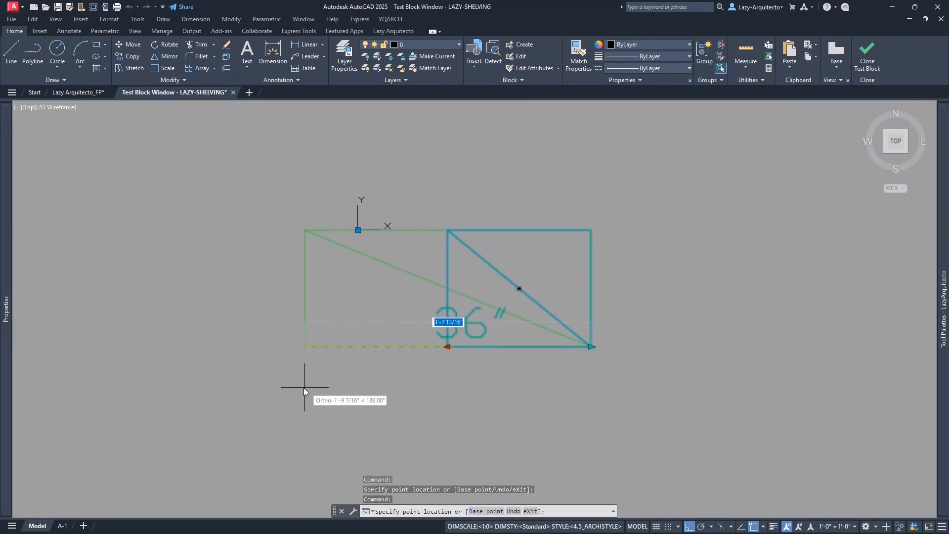
{"action": "left_click", "coordinate": [268, 378]}
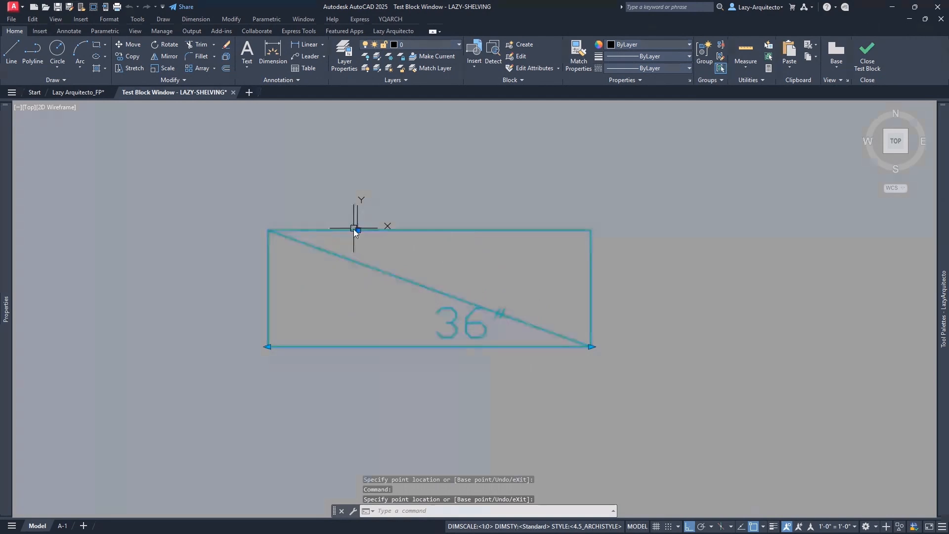
{"action": "left_click", "coordinate": [270, 348]}
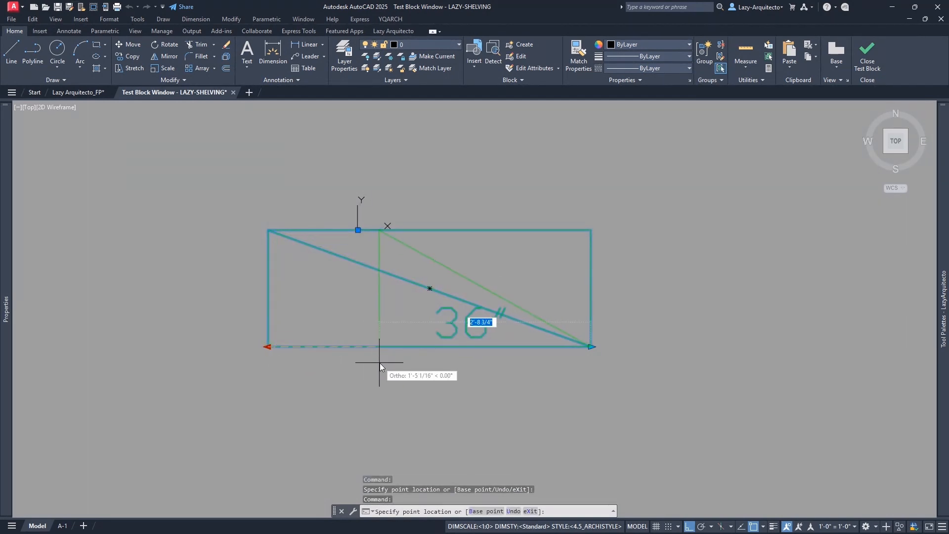
{"action": "left_click", "coordinate": [380, 346]}
{"action": "left_click", "coordinate": [380, 346]}
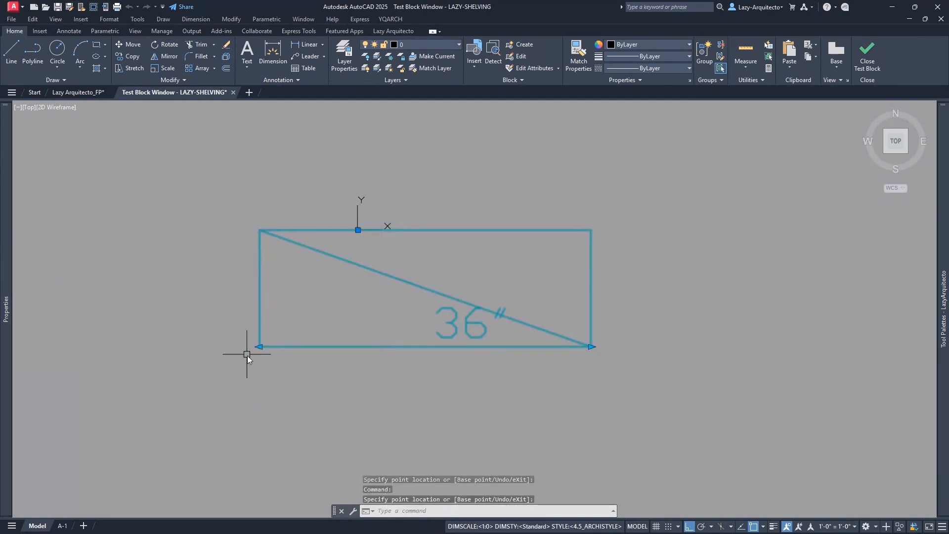
{"action": "left_click", "coordinate": [421, 348]}
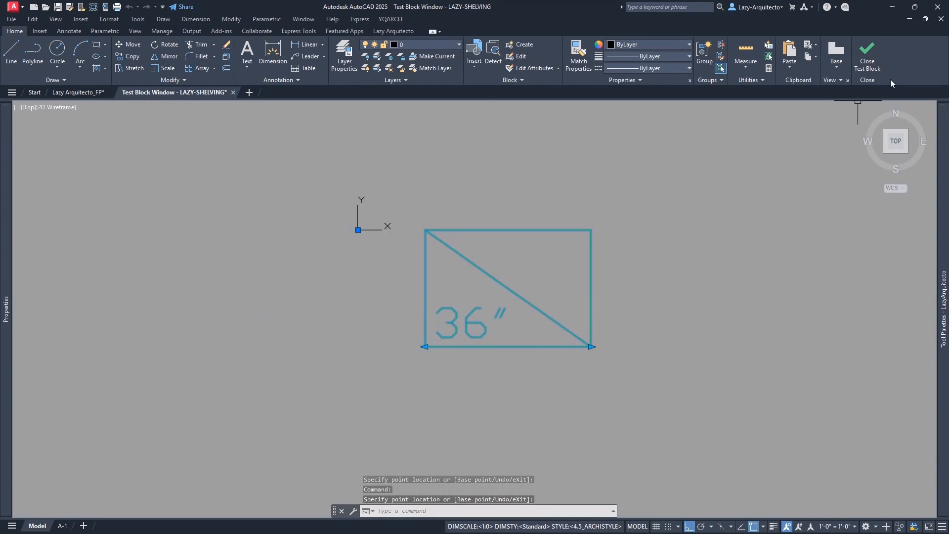
{"action": "left_click", "coordinate": [868, 67]}
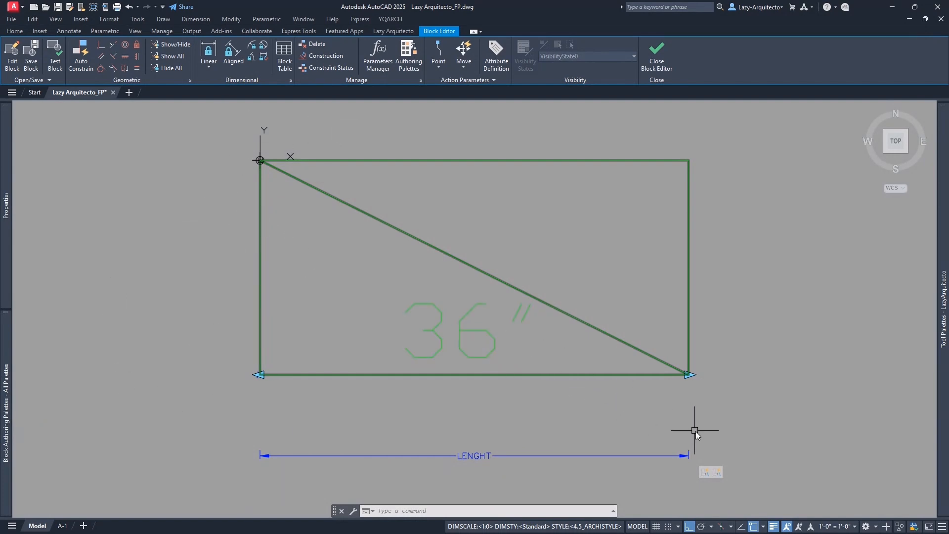
Modify the left-end stretch action's selection set, keeping its existing stretch frame and adding the base point parameter to it
{"action": "right_click", "coordinate": [719, 475]}
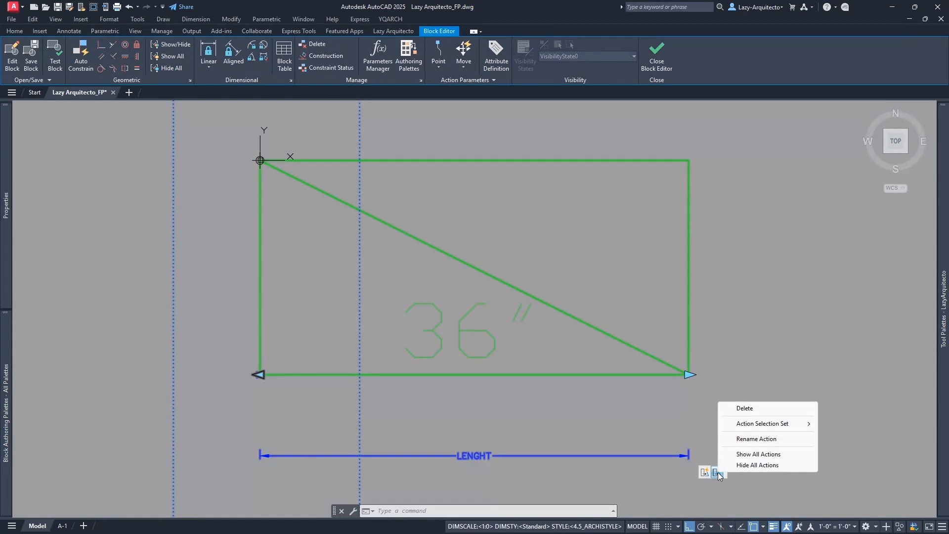
{"action": "mouse_move", "coordinate": [764, 423]}
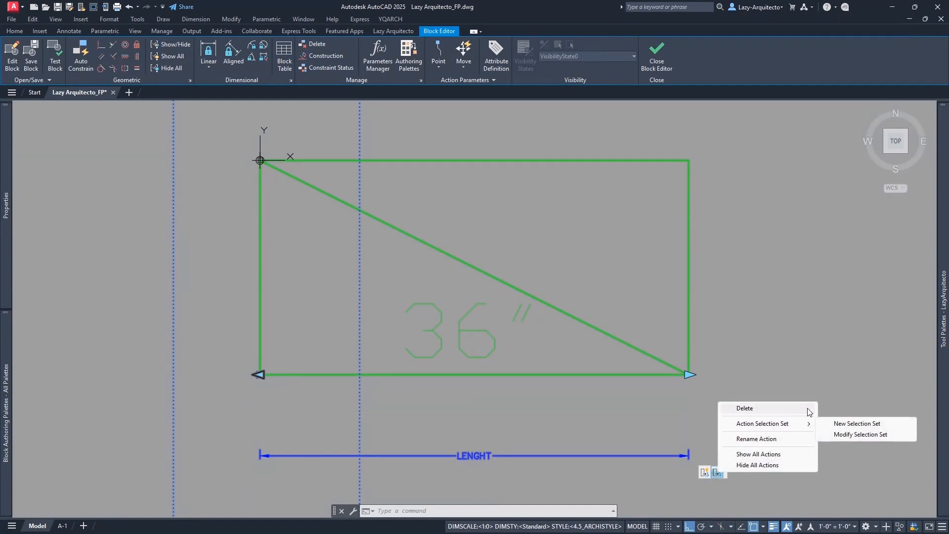
{"action": "left_click", "coordinate": [837, 436]}
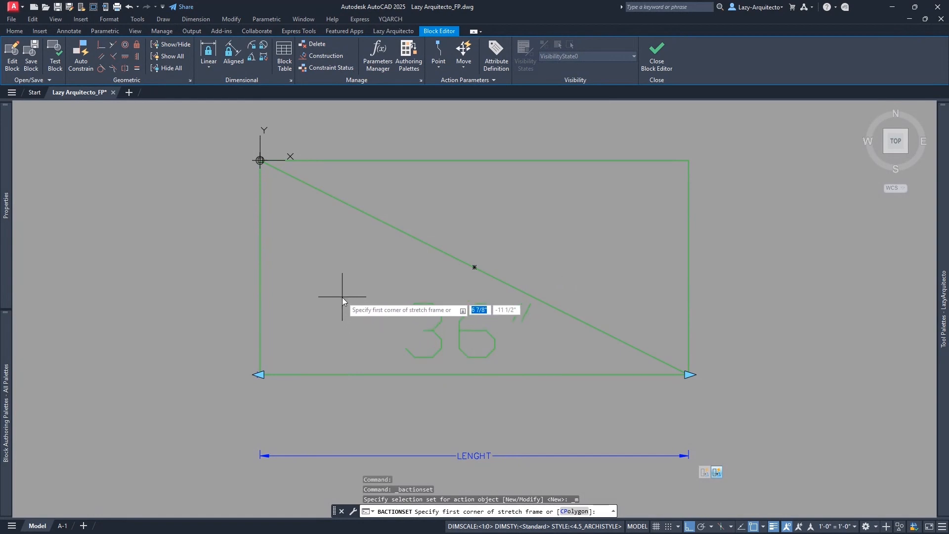
{"action": "key", "text": "Return"}
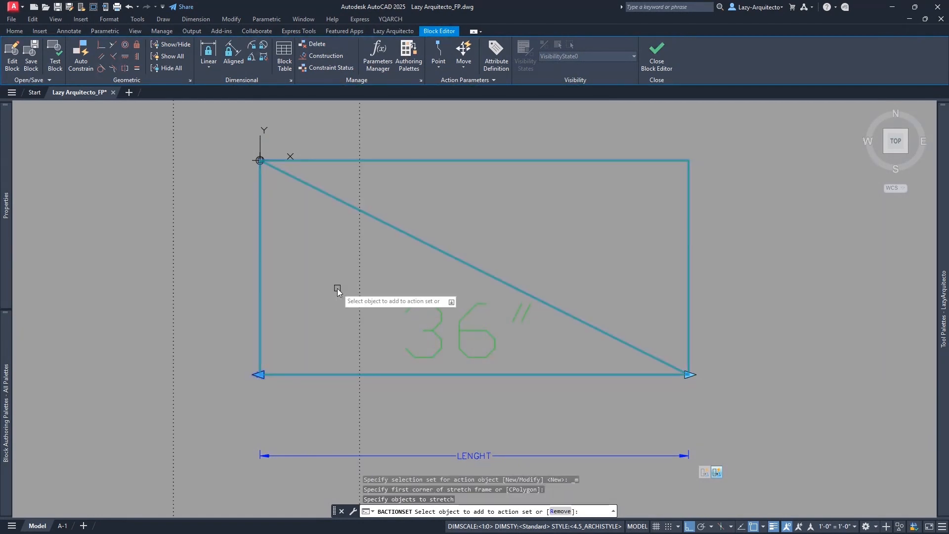
{"action": "scroll", "coordinate": [336, 284], "scroll_direction": "down", "scroll_amount": 3}
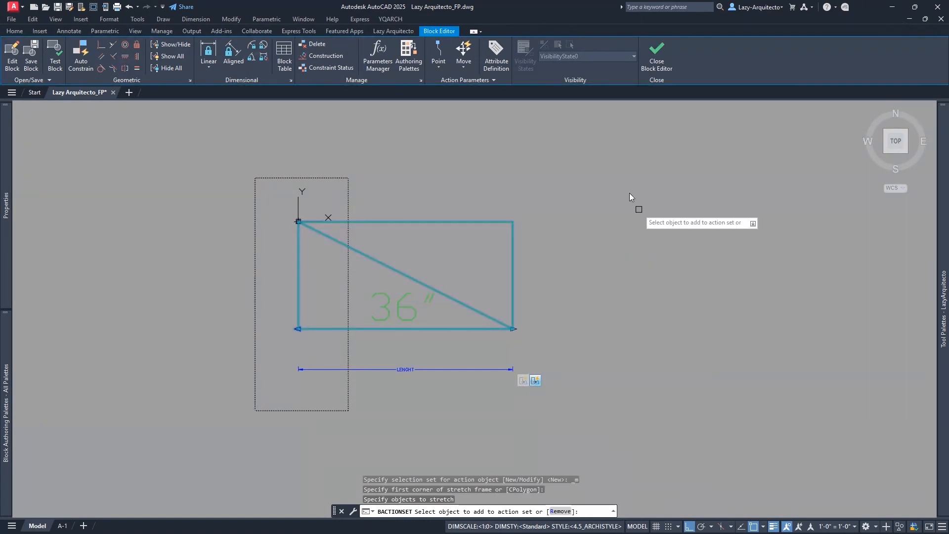
{"action": "scroll", "coordinate": [297, 224], "scroll_direction": "up", "scroll_amount": 5}
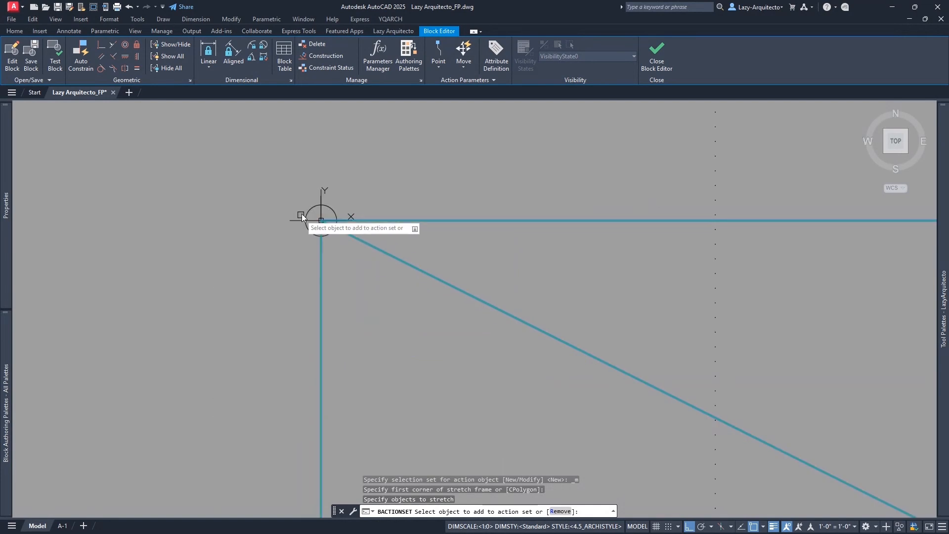
{"action": "scroll", "coordinate": [298, 238], "scroll_direction": "down", "scroll_amount": 5}
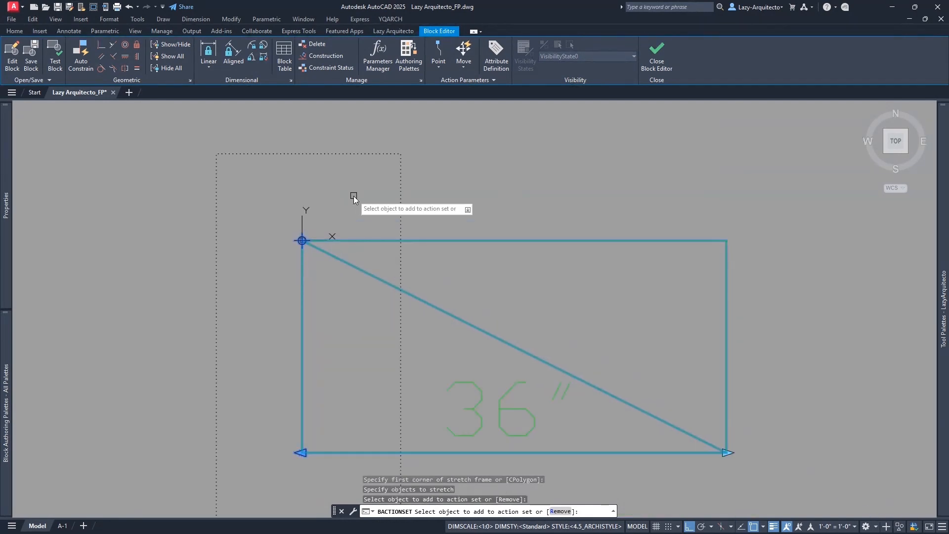
{"action": "key", "text": "Return"}
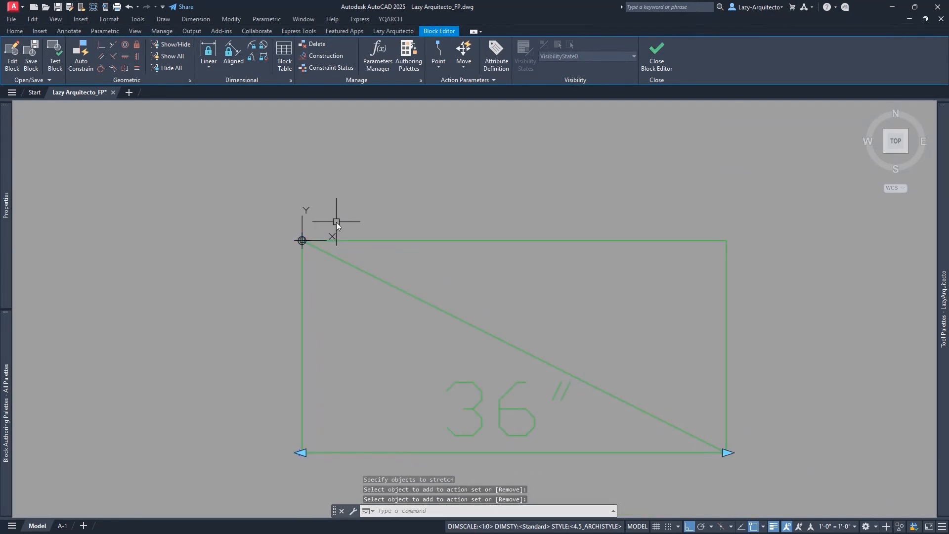
Test the updated shelving block by stretching its left end outward and inward, and extending its right end
{"action": "scroll", "coordinate": [349, 215], "scroll_direction": "down", "scroll_amount": 3}
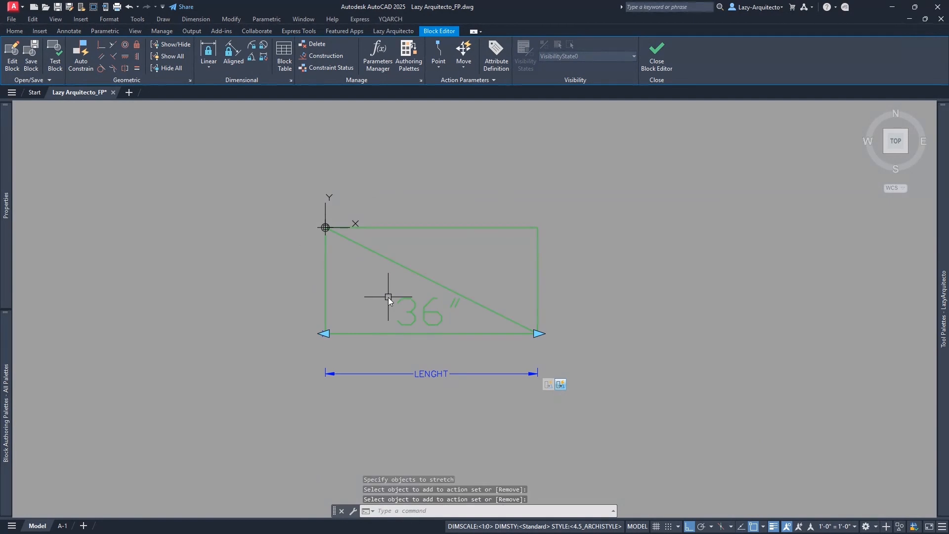
{"action": "left_click", "coordinate": [55, 60]}
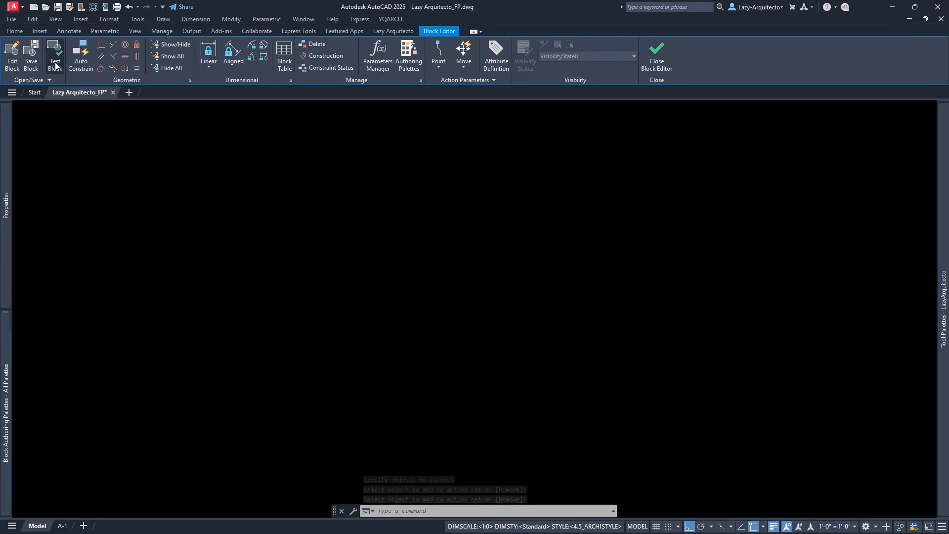
{"action": "left_click", "coordinate": [426, 268]}
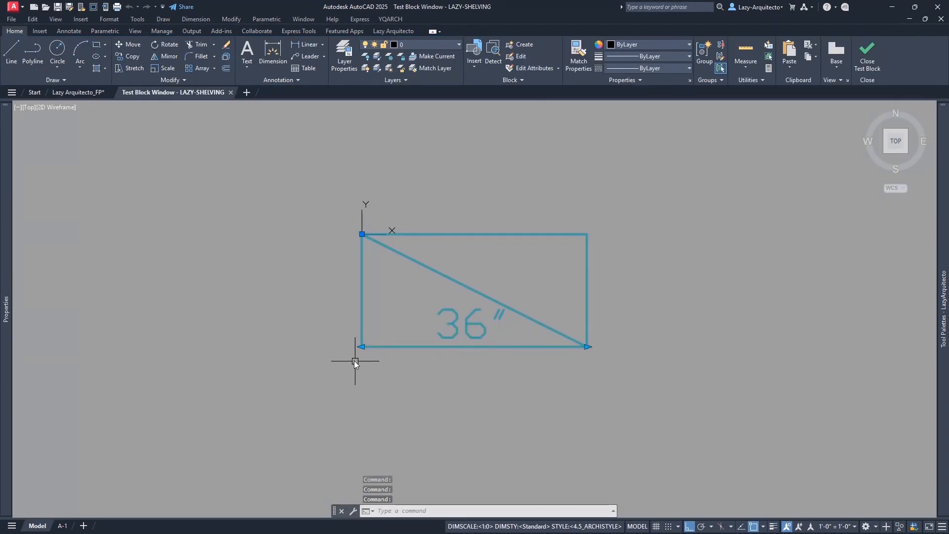
{"action": "left_click", "coordinate": [363, 349]}
{"action": "left_click", "coordinate": [288, 380]}
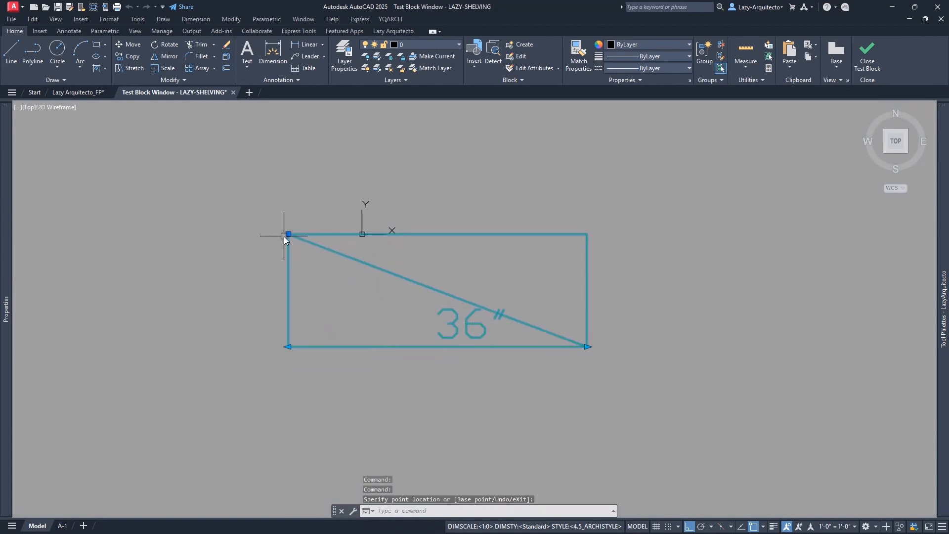
{"action": "left_click", "coordinate": [288, 346]}
{"action": "left_click", "coordinate": [424, 350]}
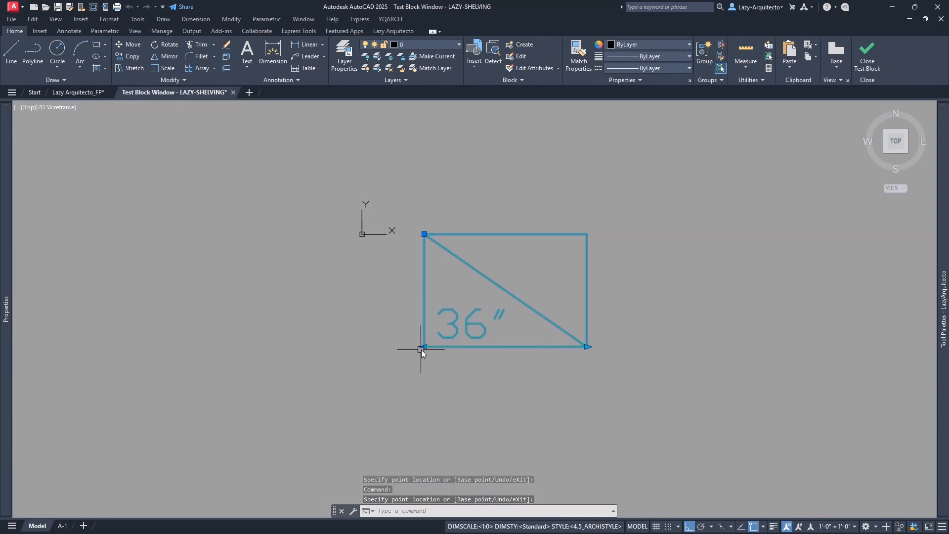
{"action": "left_click", "coordinate": [590, 346]}
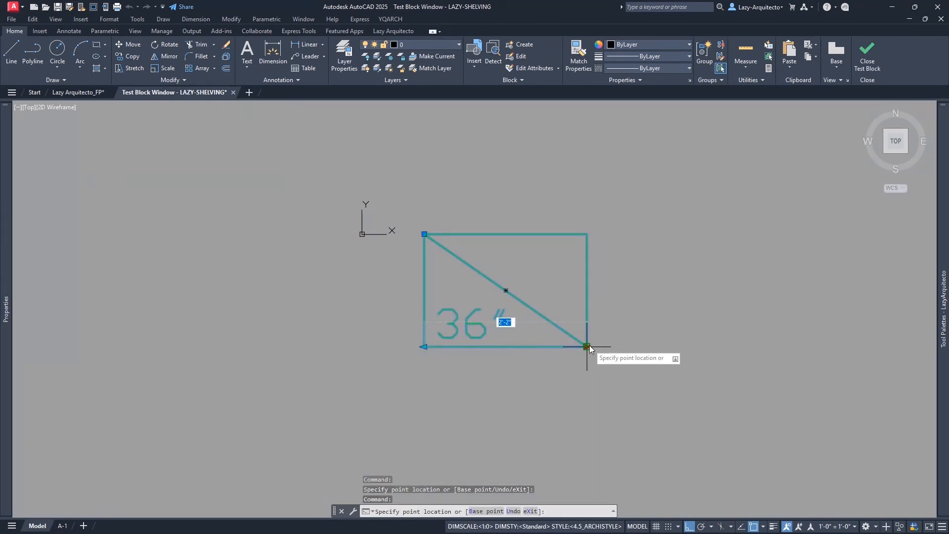
{"action": "left_click", "coordinate": [676, 336]}
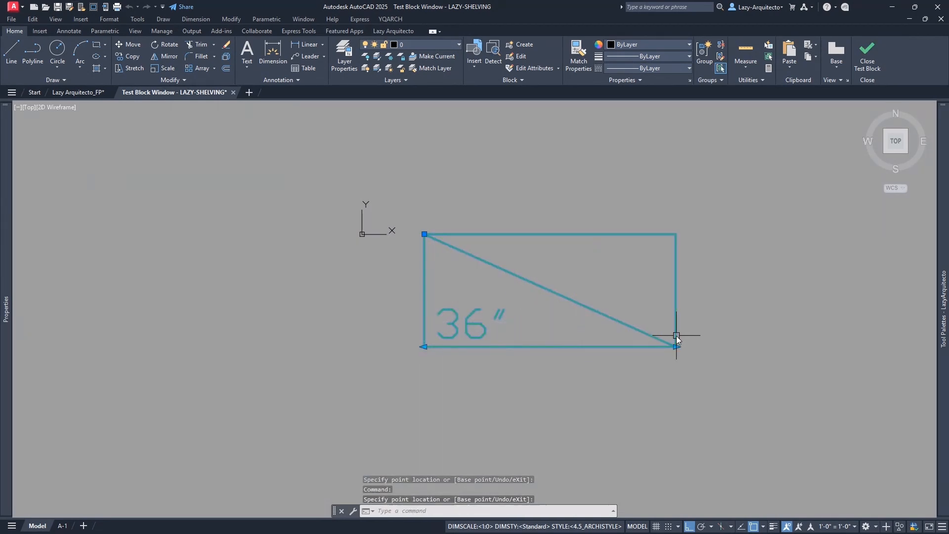
Test stretching the shelving block's left end outward once more, and close the test window
{"action": "double_click", "coordinate": [424, 349]}
{"action": "left_click", "coordinate": [310, 383]}
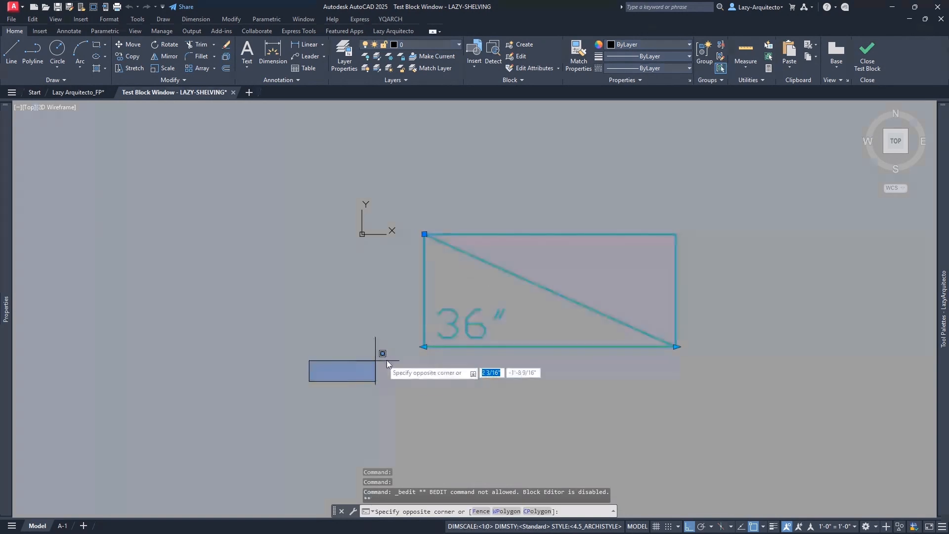
{"action": "key", "text": "Escape"}
{"action": "left_click", "coordinate": [425, 348]}
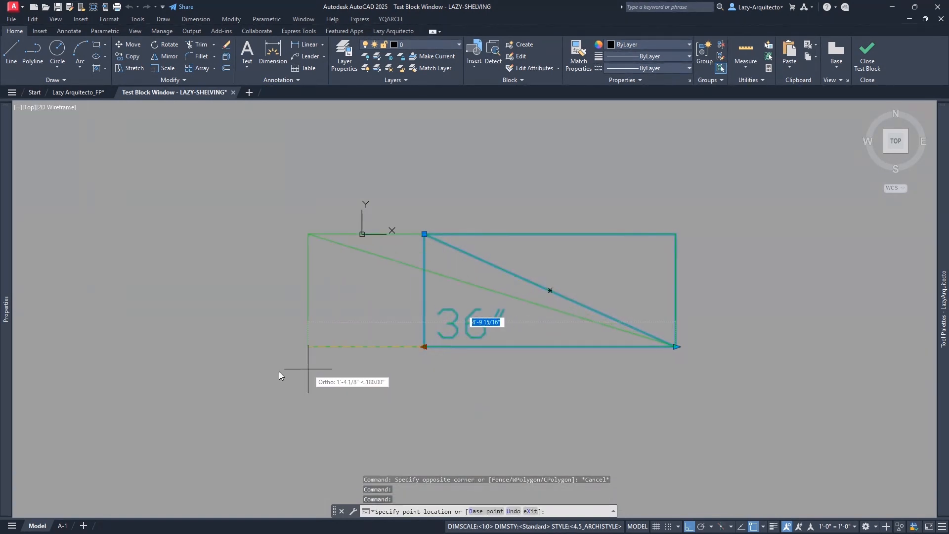
{"action": "left_click", "coordinate": [252, 370]}
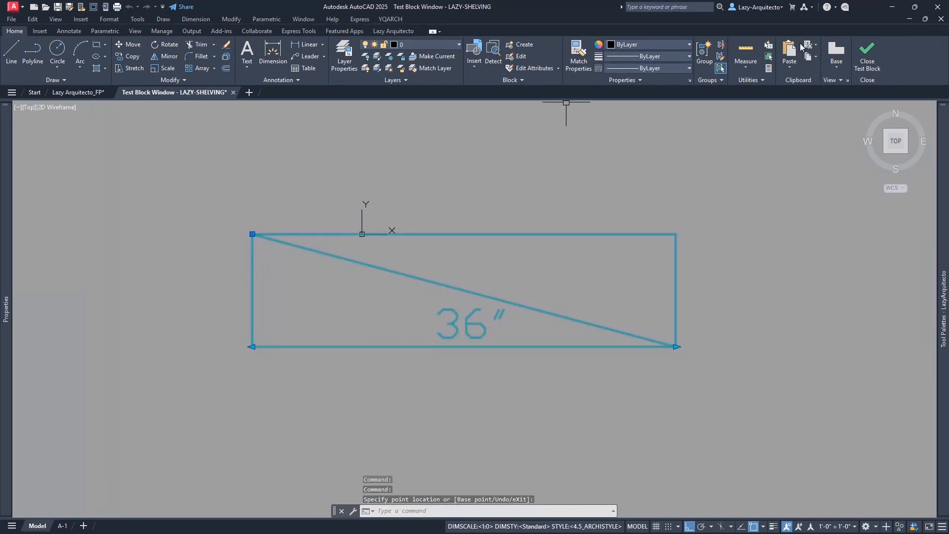
{"action": "left_click", "coordinate": [868, 56]}
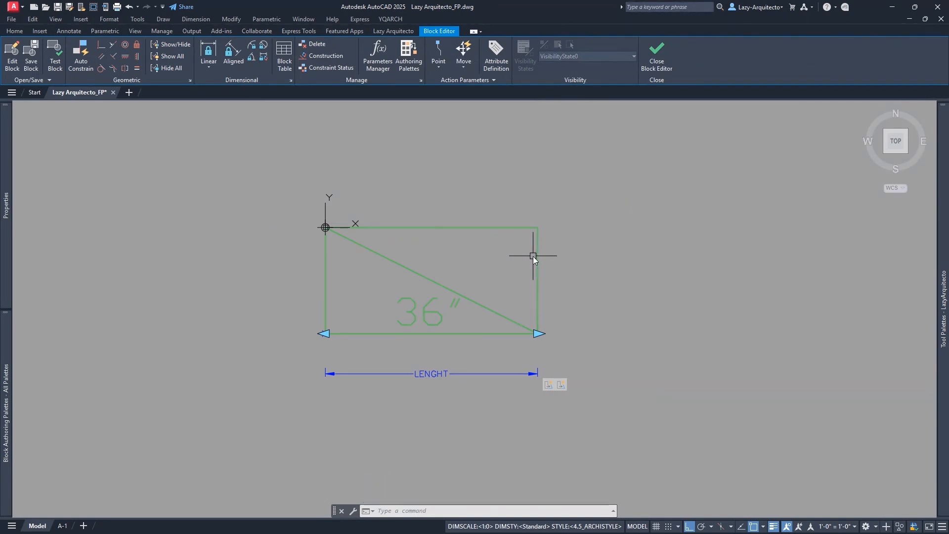
{"action": "left_click", "coordinate": [444, 310]}
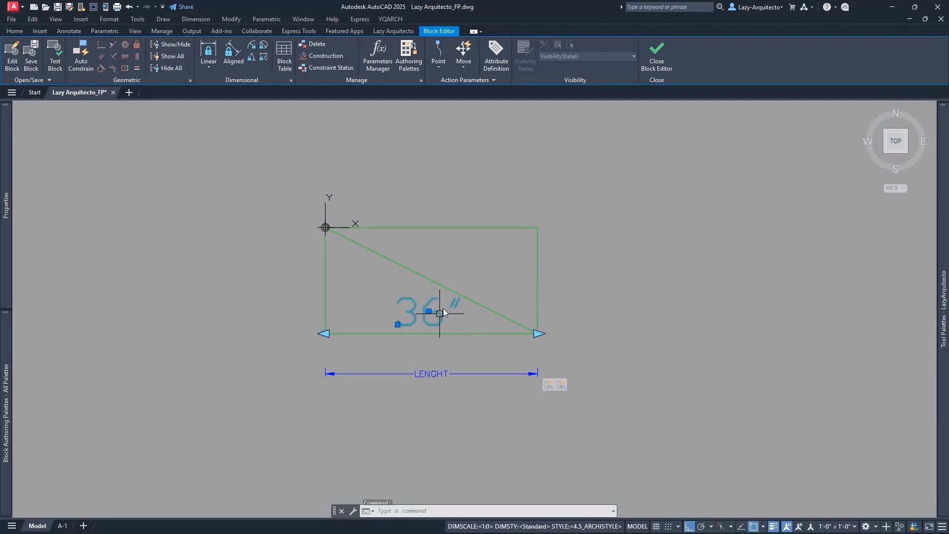
{"action": "key", "text": "Escape"}
{"action": "left_click", "coordinate": [441, 313]}
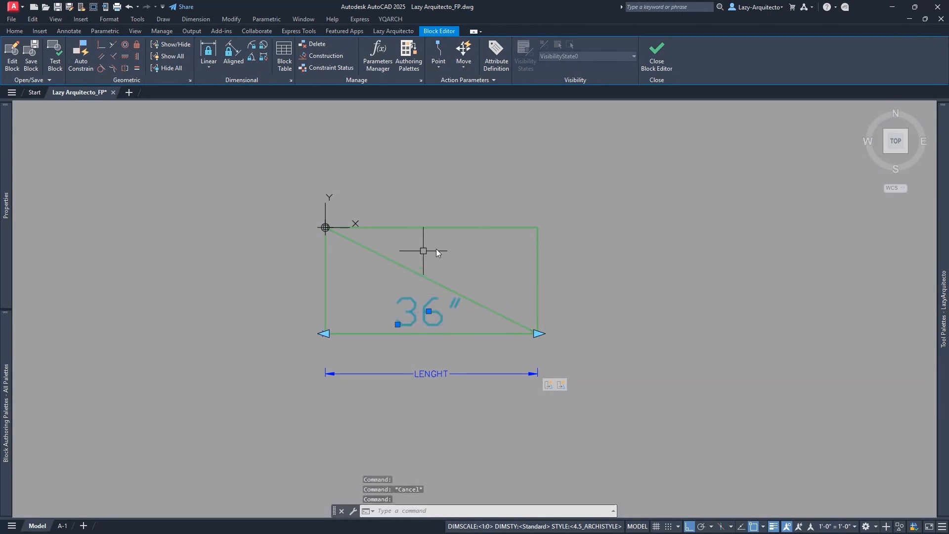
{"action": "key", "text": "Escape"}
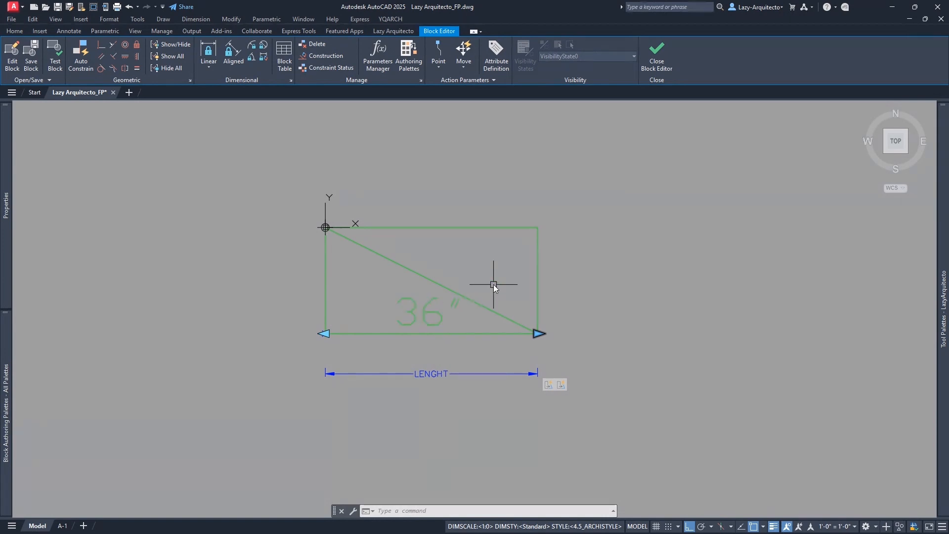
Try to add a linear dimension to the shelving block's outline by selecting its lower edge
{"action": "middle_click_drag", "start_coordinate": [493, 284], "coordinate": [431, 301]}
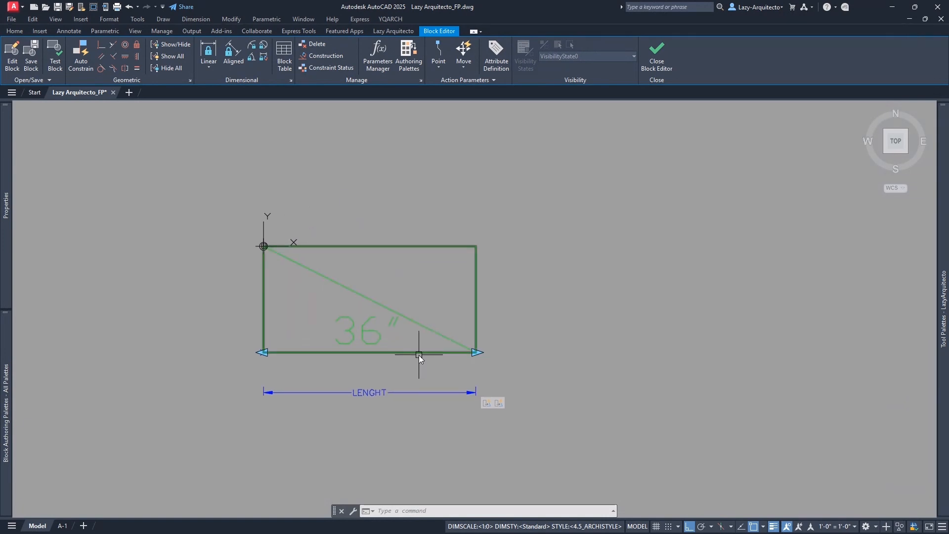
{"action": "type", "text": "DLI"}
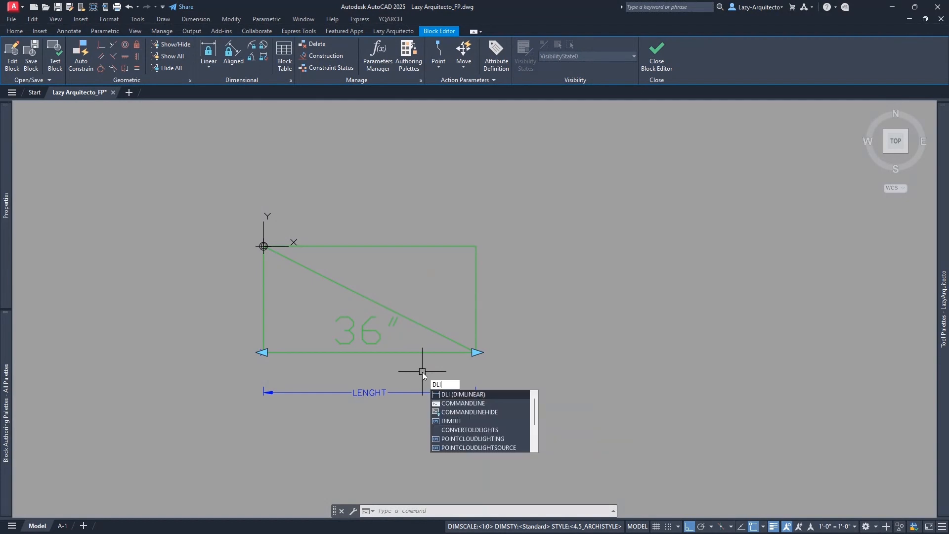
{"action": "key", "text": "Return"}
{"action": "key", "text": "Return"}
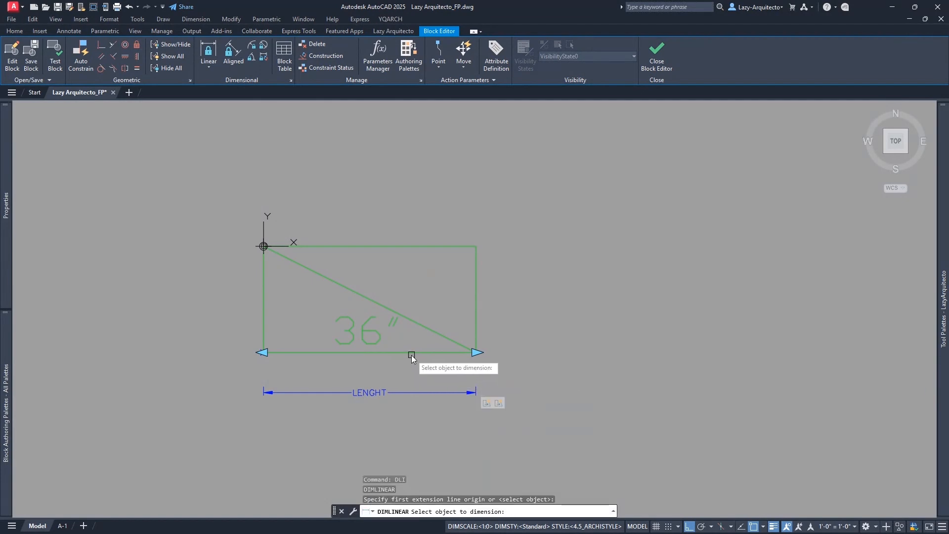
{"action": "left_click", "coordinate": [412, 354]}
{"action": "scroll", "coordinate": [361, 340], "scroll_direction": "up", "scroll_amount": 8}
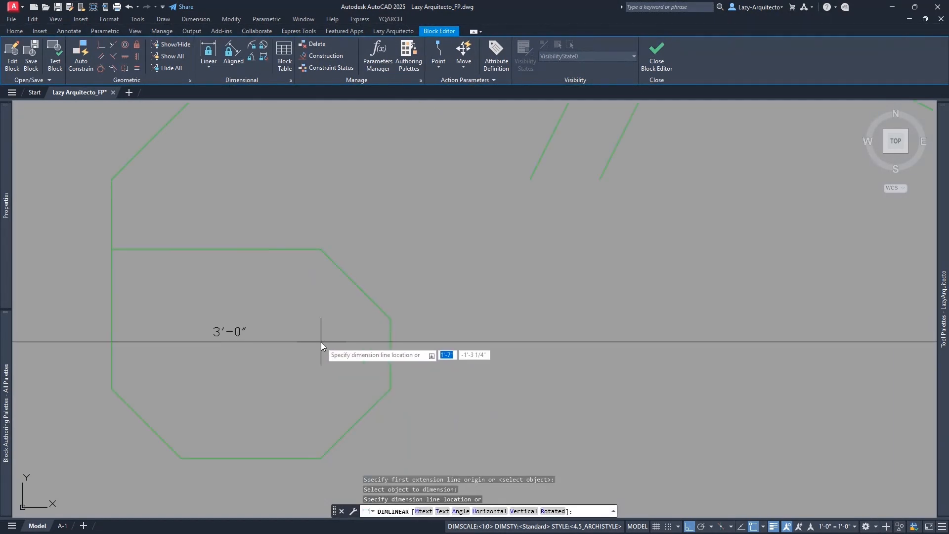
{"action": "scroll", "coordinate": [326, 345], "scroll_direction": "down", "scroll_amount": 3}
{"action": "scroll", "coordinate": [321, 346], "scroll_direction": "up", "scroll_amount": 5}
{"action": "scroll", "coordinate": [376, 346], "scroll_direction": "down", "scroll_amount": 10}
{"action": "key", "text": "Escape"}
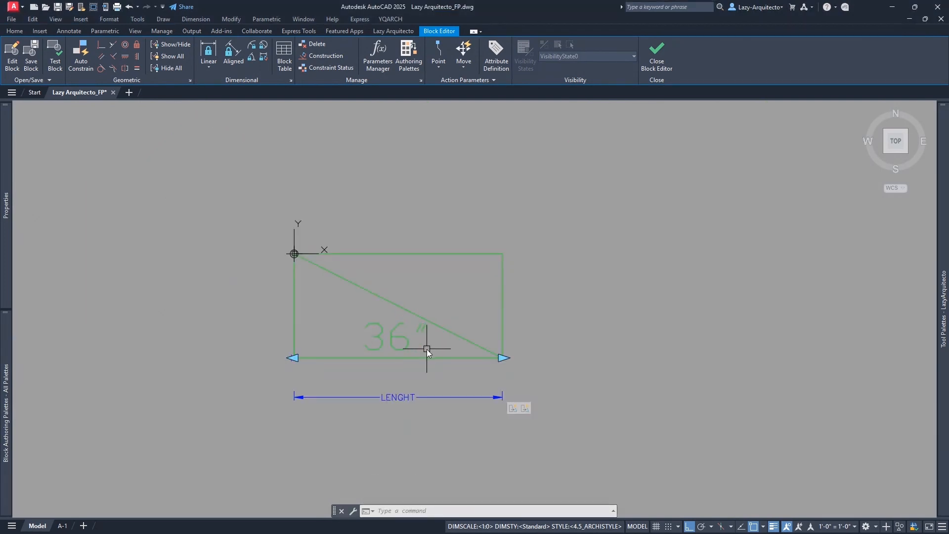
Start inserting an Object field from the Objects category in place of the 36" text, with the outline polyline as its source
{"action": "left_click", "coordinate": [397, 336]}
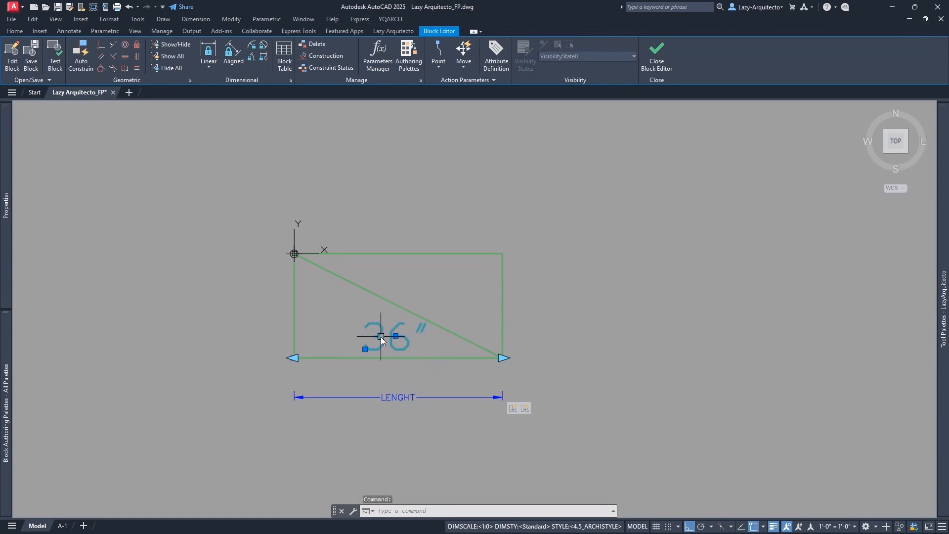
{"action": "scroll", "coordinate": [402, 345], "scroll_direction": "up", "scroll_amount": 3}
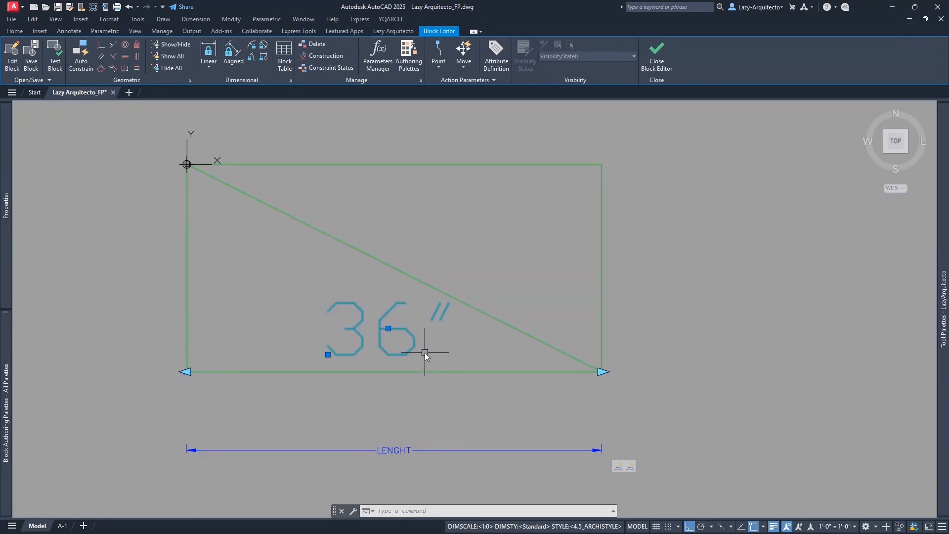
{"action": "double_click", "coordinate": [402, 331]}
{"action": "right_click", "coordinate": [401, 331]}
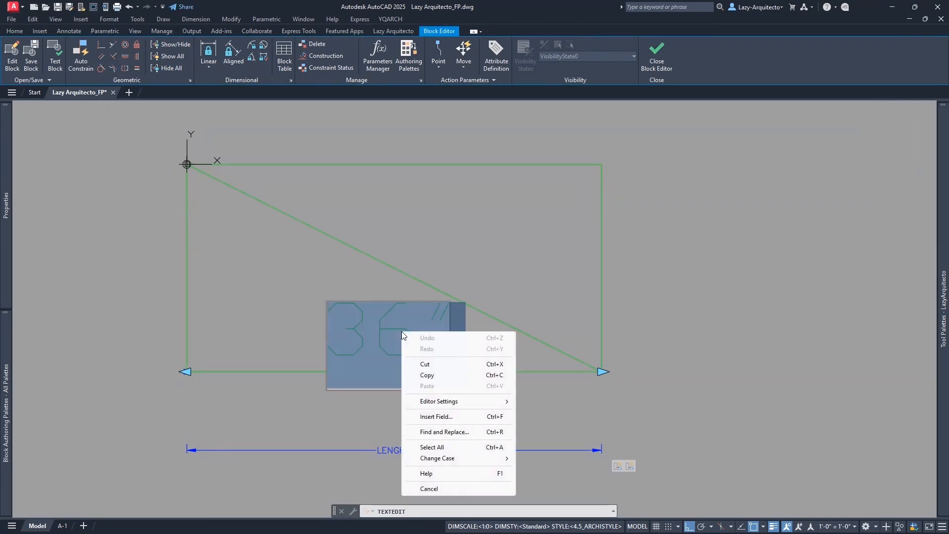
{"action": "left_click", "coordinate": [448, 417]}
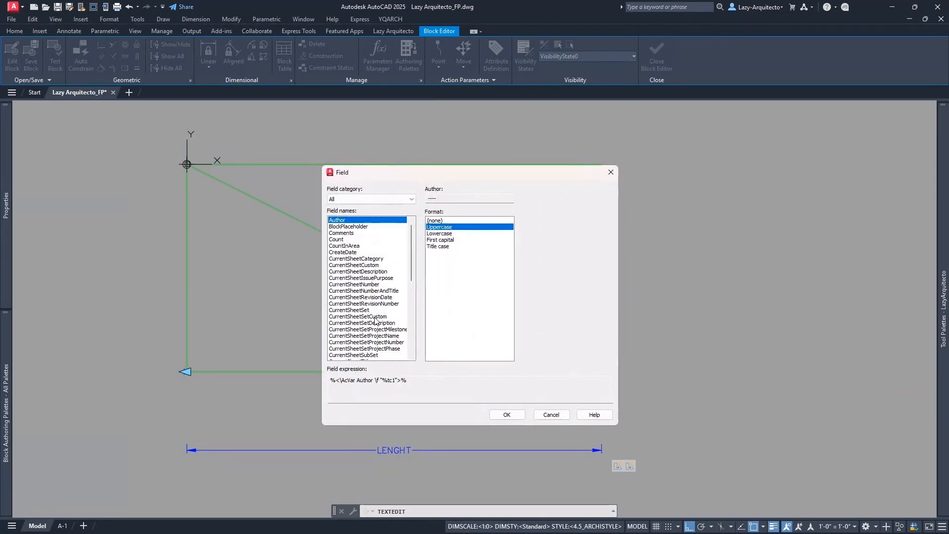
{"action": "scroll", "coordinate": [373, 296], "scroll_direction": "down", "scroll_amount": 2}
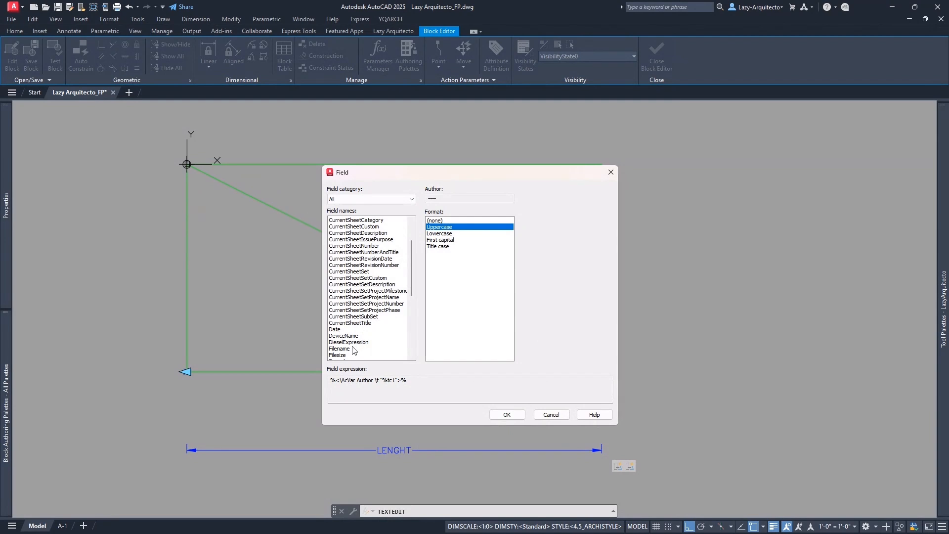
{"action": "left_click", "coordinate": [395, 199]}
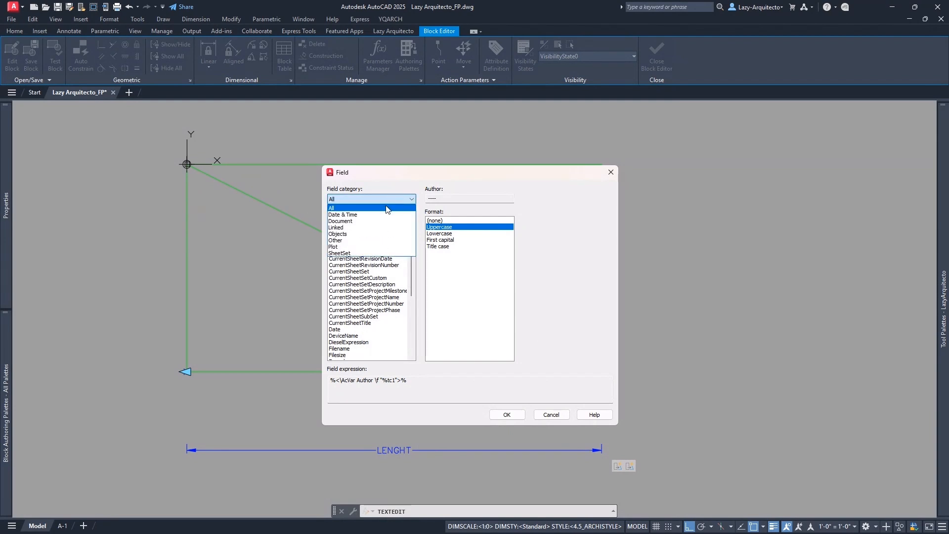
{"action": "left_click", "coordinate": [360, 234]}
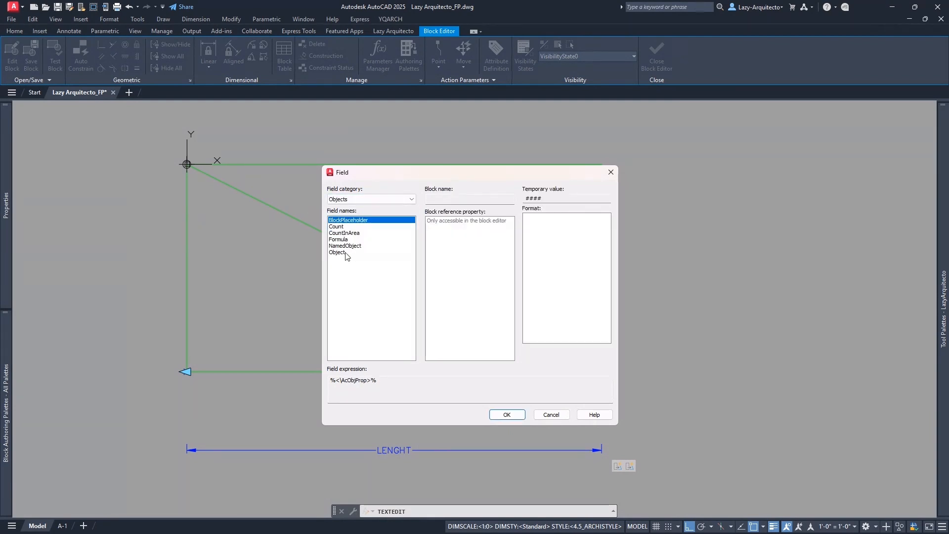
{"action": "left_click", "coordinate": [339, 253]}
{"action": "left_click", "coordinate": [508, 199]}
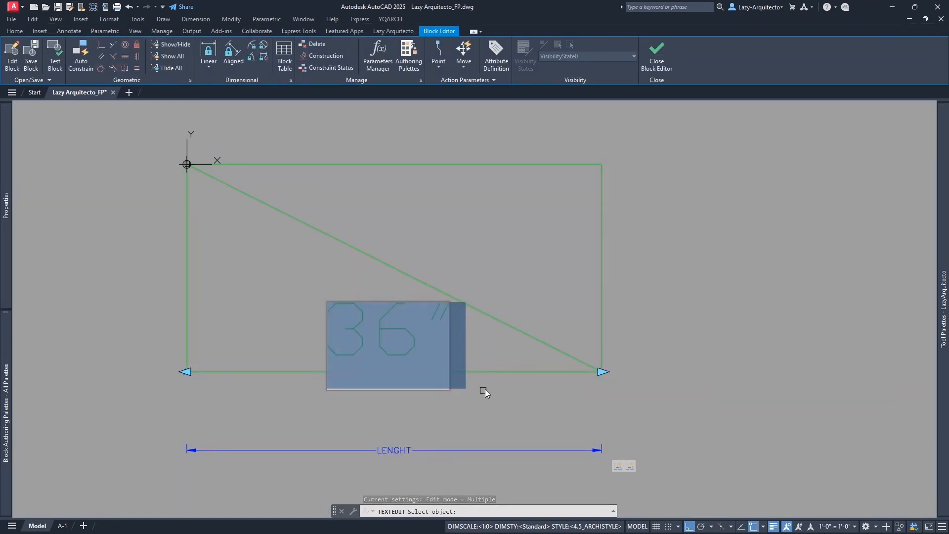
{"action": "left_click", "coordinate": [492, 374]}
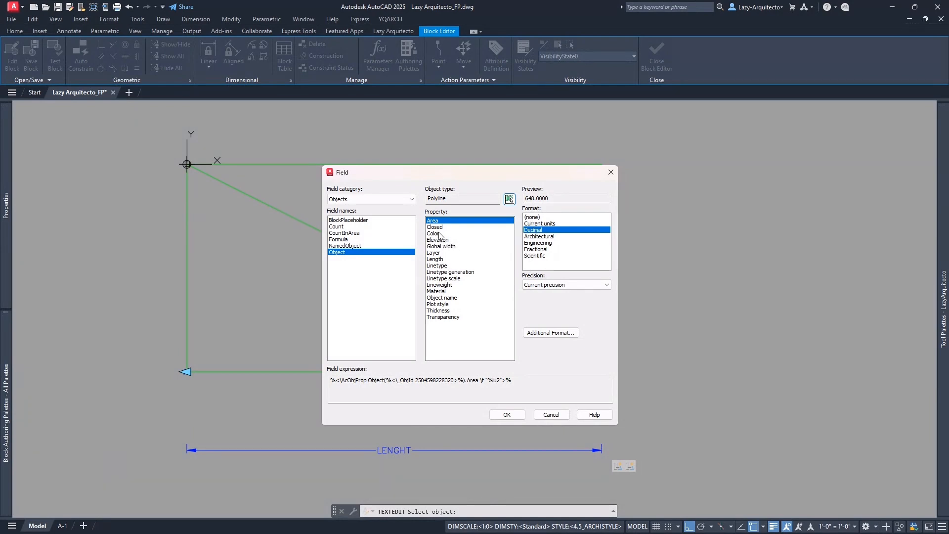
Preview the polyline's Length property in Architectural format, discard the field and leave text editing
{"action": "left_click", "coordinate": [438, 260]}
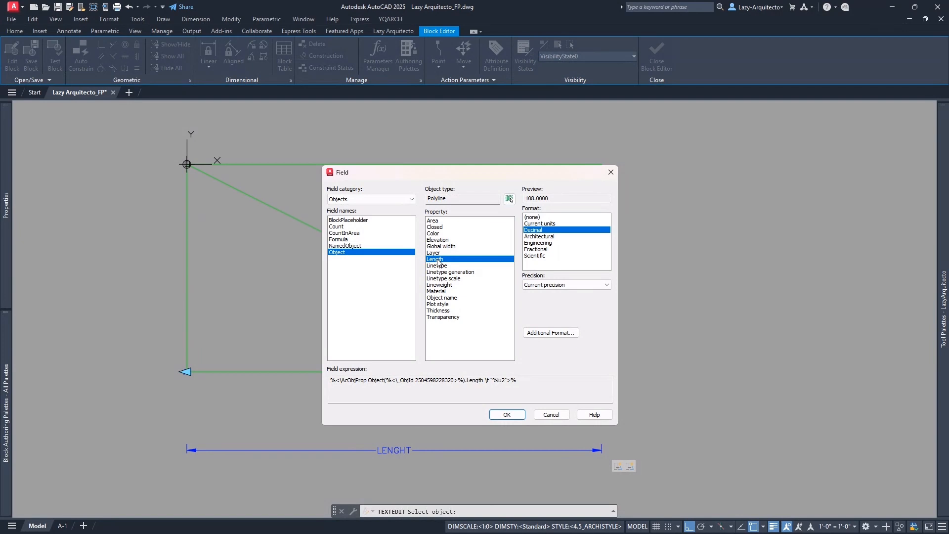
{"action": "left_click", "coordinate": [535, 237]}
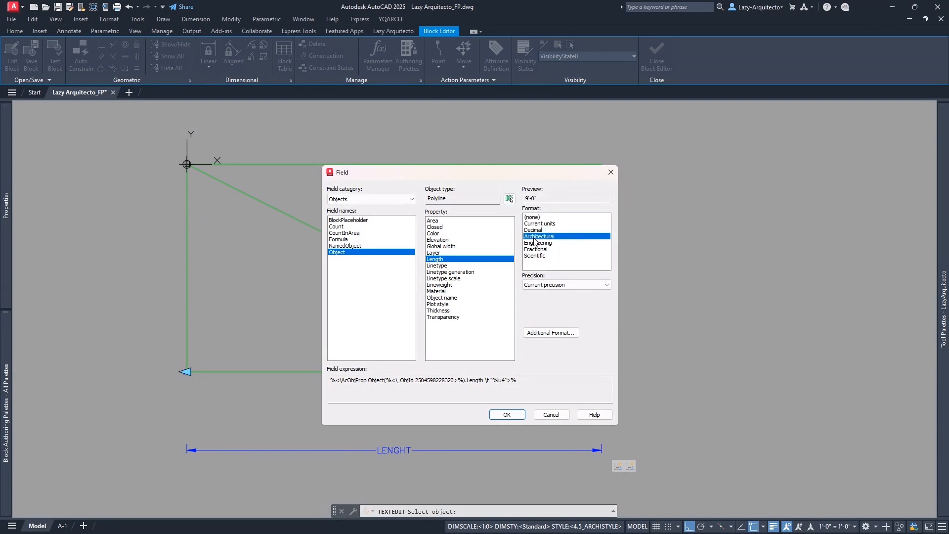
{"action": "left_click", "coordinate": [507, 414]}
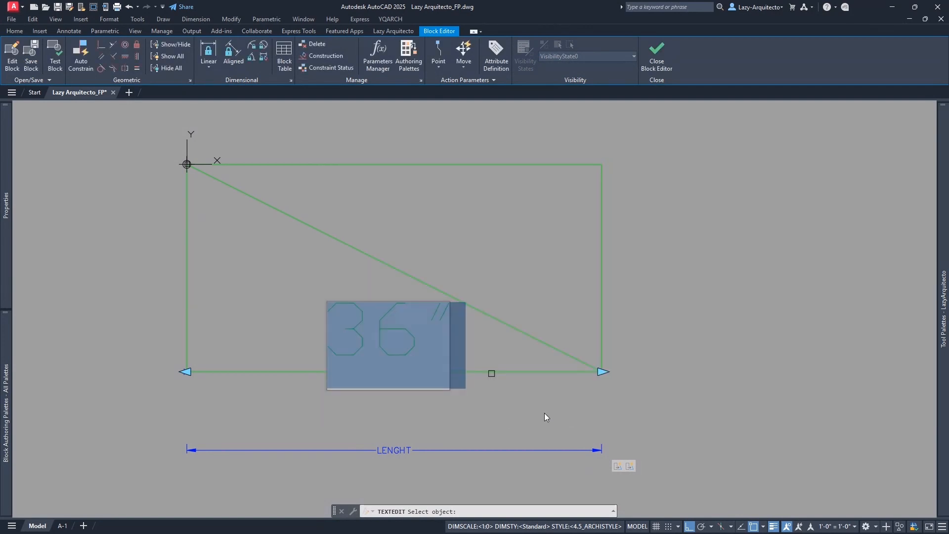
{"action": "left_click", "coordinate": [463, 268]}
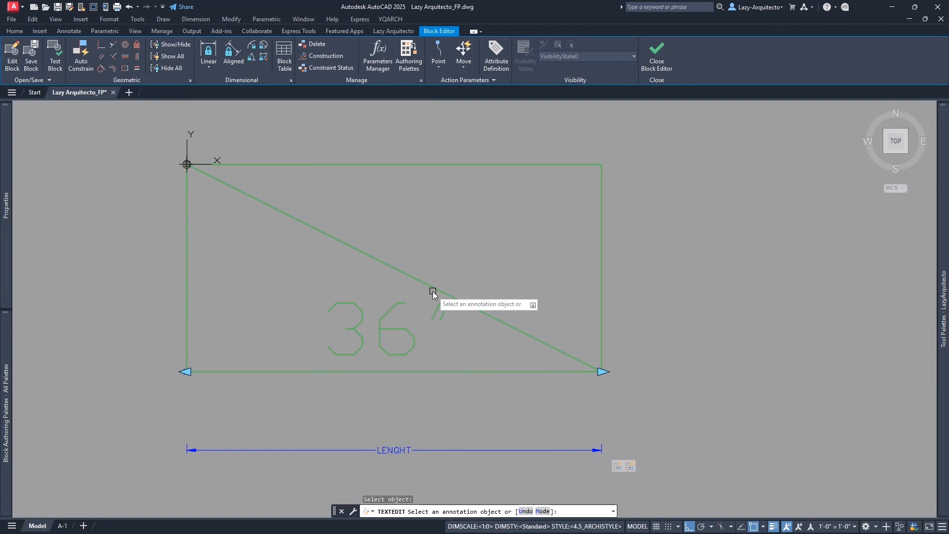
{"action": "key", "text": "Escape"}
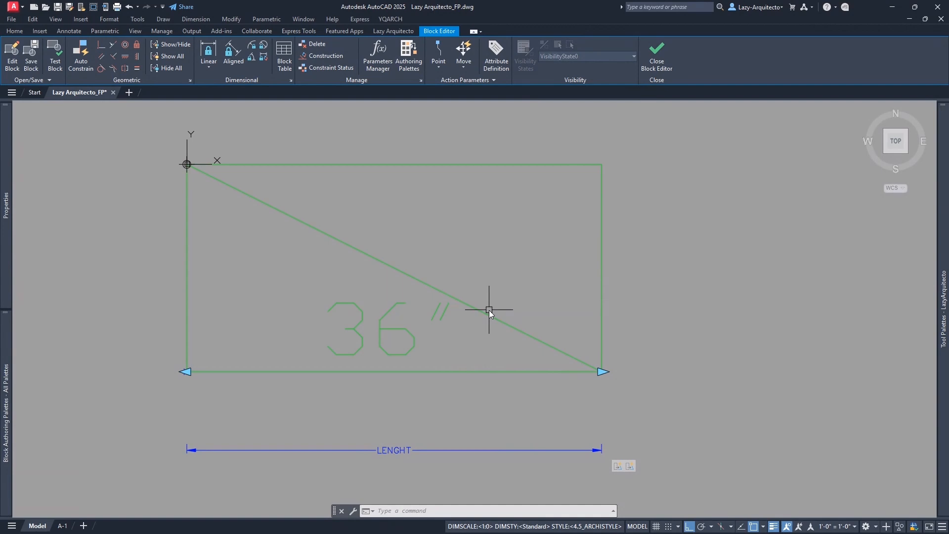
Replace the 36" text with a linear dimension between the outline's two lower corners, placed along the lower edge
{"action": "left_click", "coordinate": [439, 315]}
{"action": "key", "text": "Delete"}
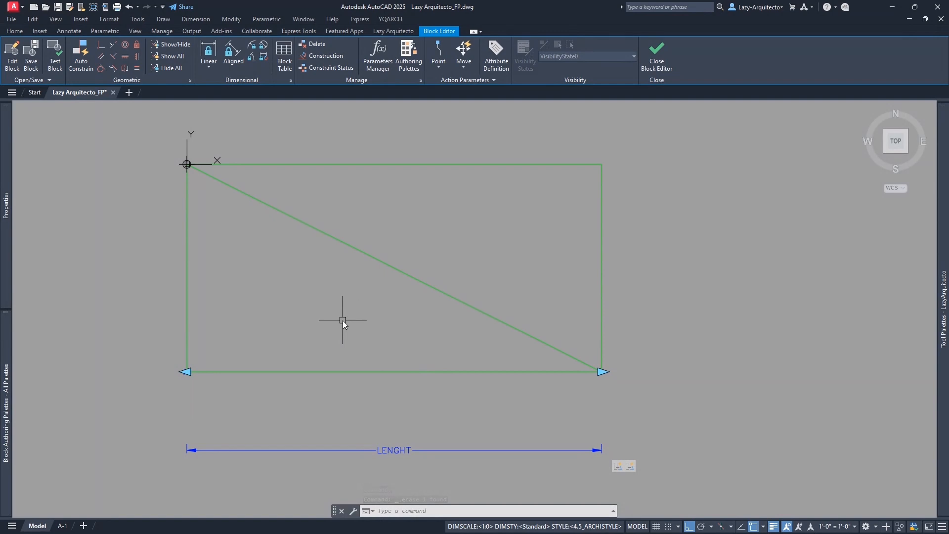
{"action": "type", "text": "D"}
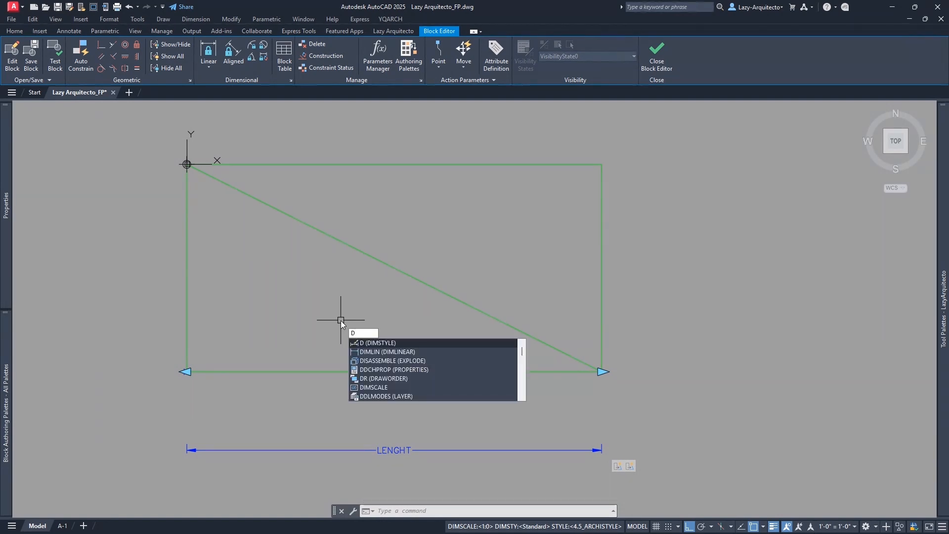
{"action": "type", "text": "LI"}
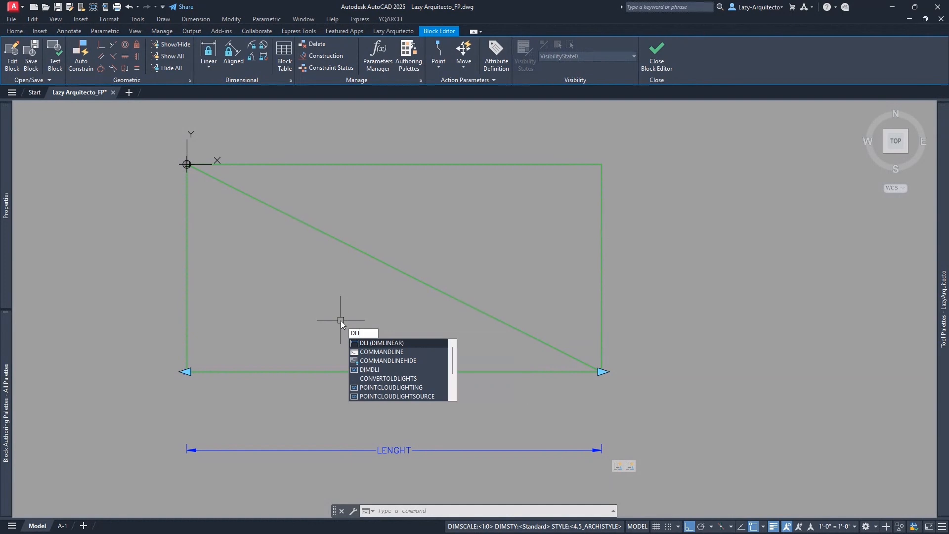
{"action": "key", "text": "Return"}
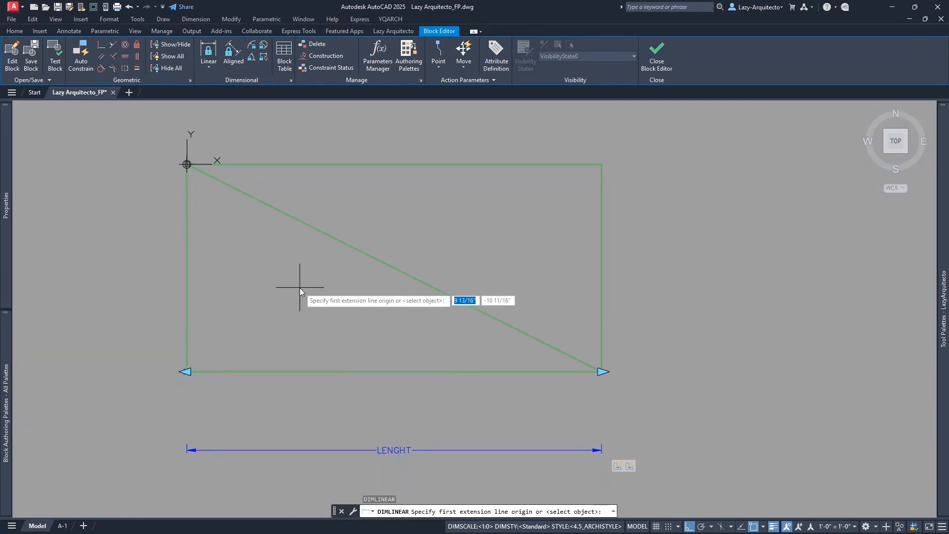
{"action": "left_click", "coordinate": [187, 373]}
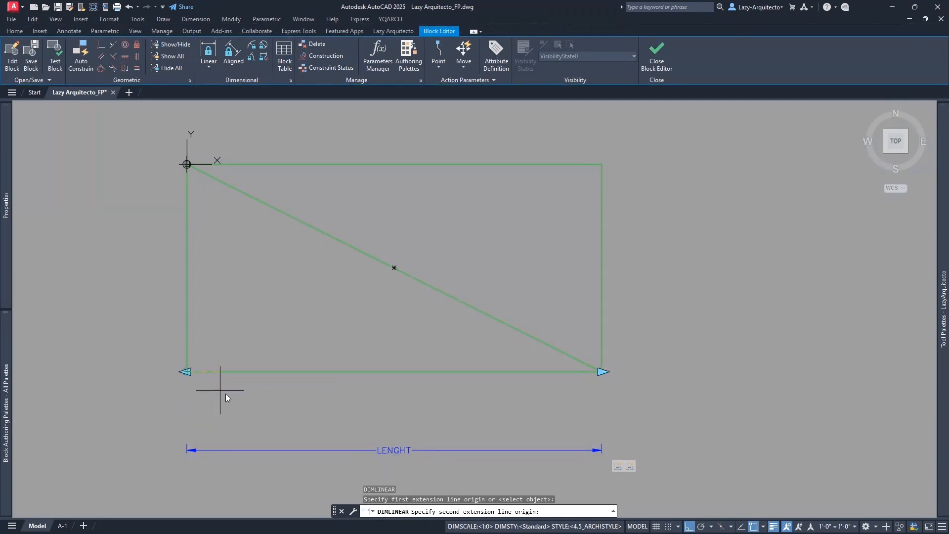
{"action": "left_click", "coordinate": [603, 372]}
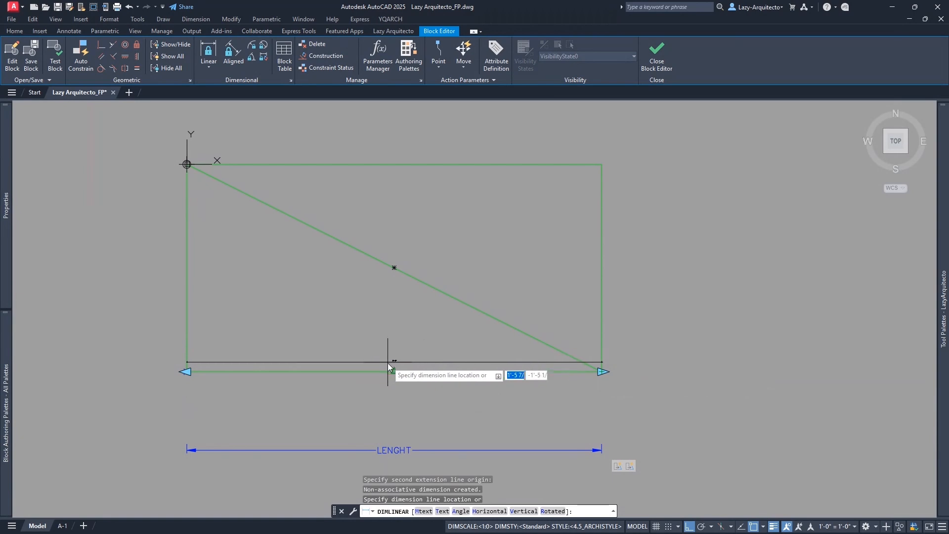
{"action": "scroll", "coordinate": [388, 364], "scroll_direction": "up", "scroll_amount": 6}
{"action": "left_click", "coordinate": [399, 371]}
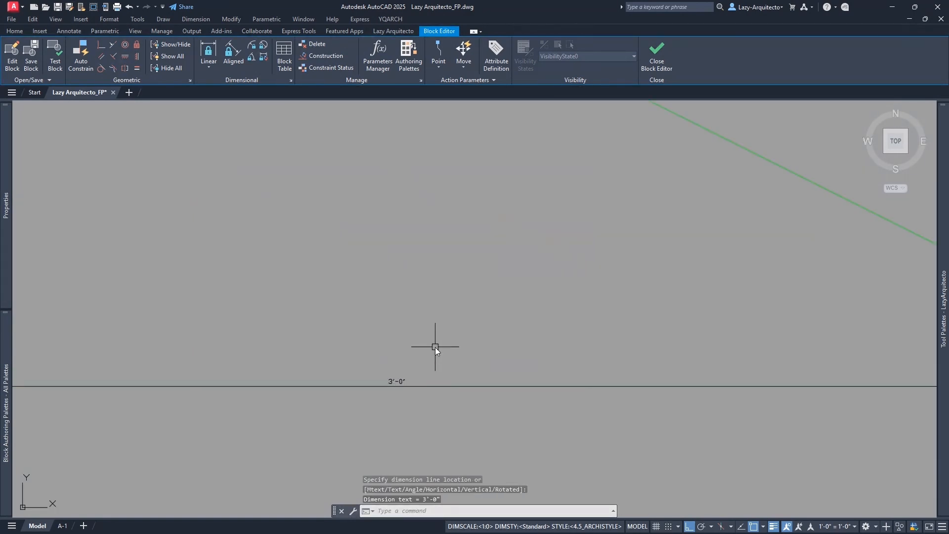
{"action": "scroll", "coordinate": [435, 347], "scroll_direction": "down", "scroll_amount": 5}
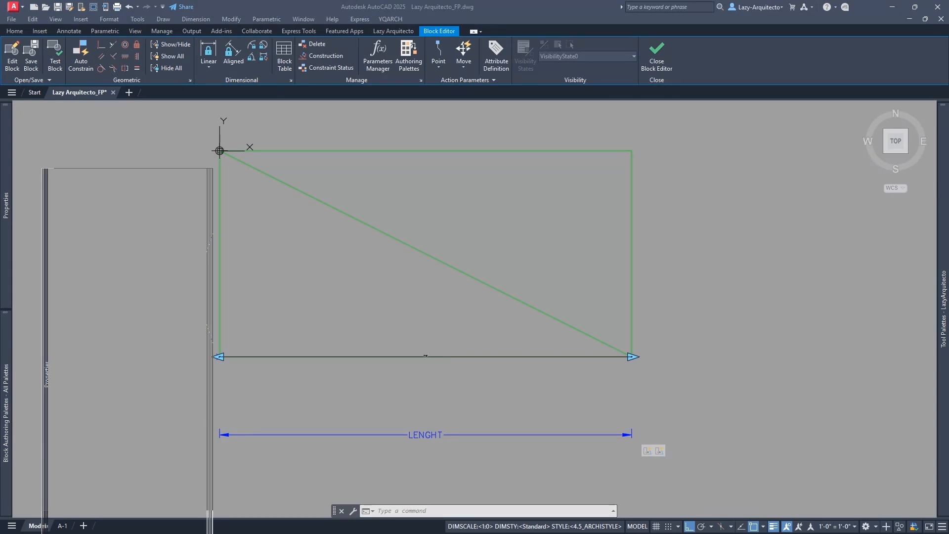
{"action": "scroll", "coordinate": [408, 360], "scroll_direction": "up", "scroll_amount": 5}
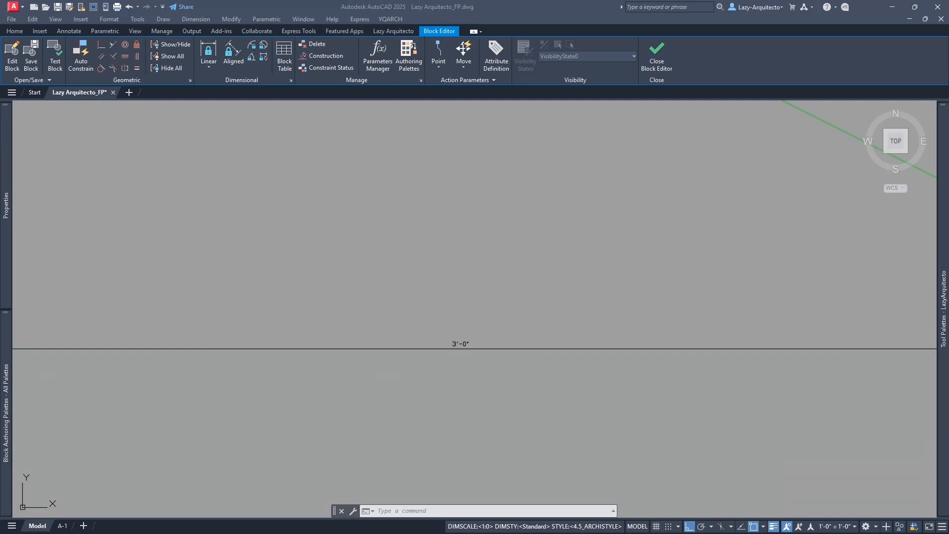
Set the overall dimension scale of the linear dimension along the block's lower edge to 24
{"action": "left_click", "coordinate": [460, 345]}
{"action": "scroll", "coordinate": [400, 349], "scroll_direction": "down", "scroll_amount": 4}
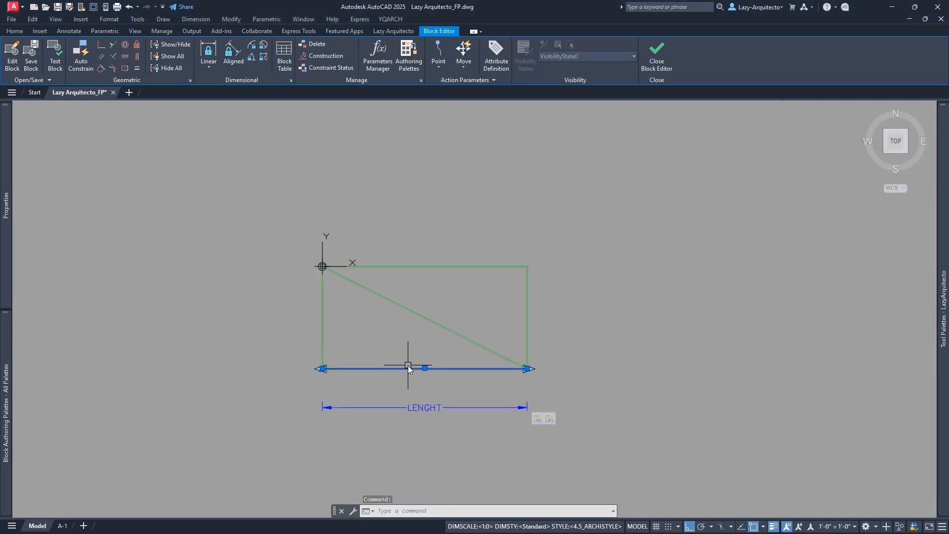
{"action": "scroll", "coordinate": [408, 366], "scroll_direction": "up", "scroll_amount": 3}
{"action": "mouse_move", "coordinate": [5, 250]}
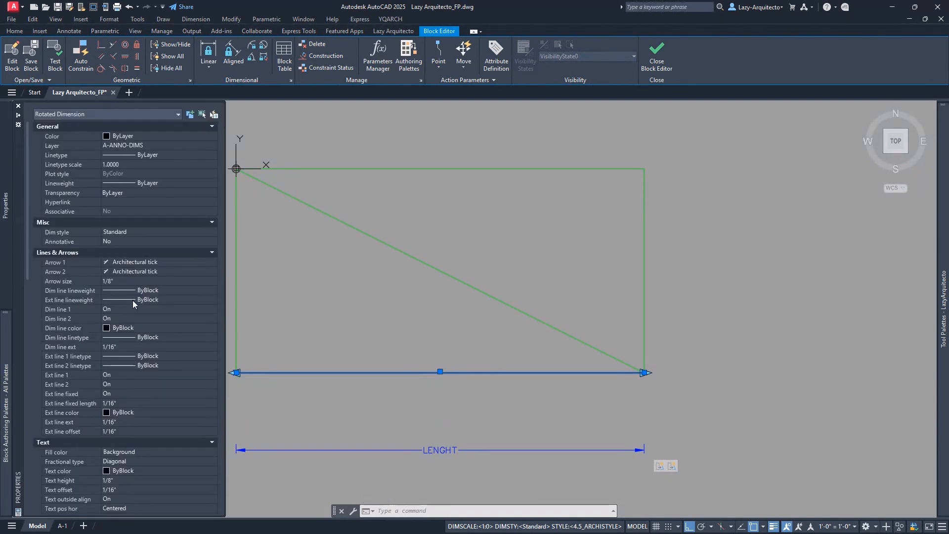
{"action": "scroll", "coordinate": [133, 301], "scroll_direction": "down", "scroll_amount": 4}
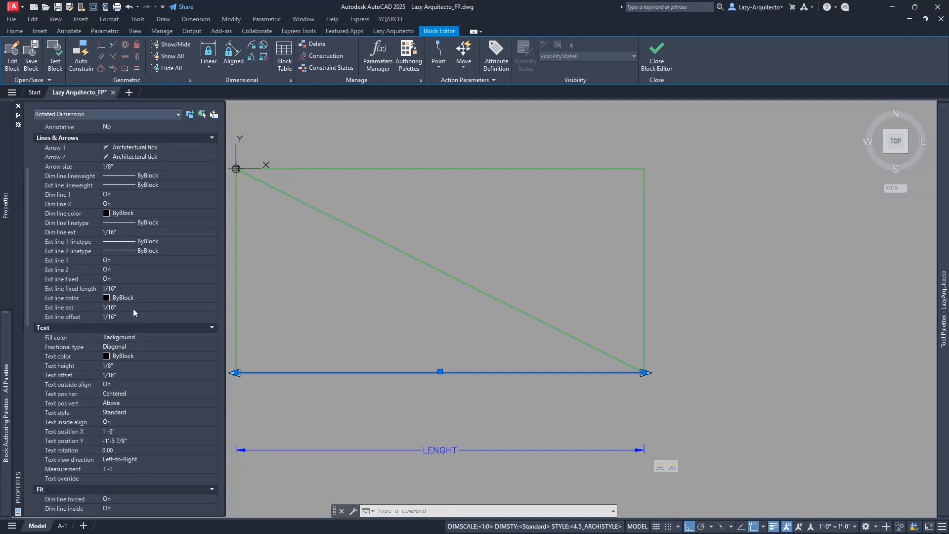
{"action": "scroll", "coordinate": [132, 308], "scroll_direction": "down", "scroll_amount": 2}
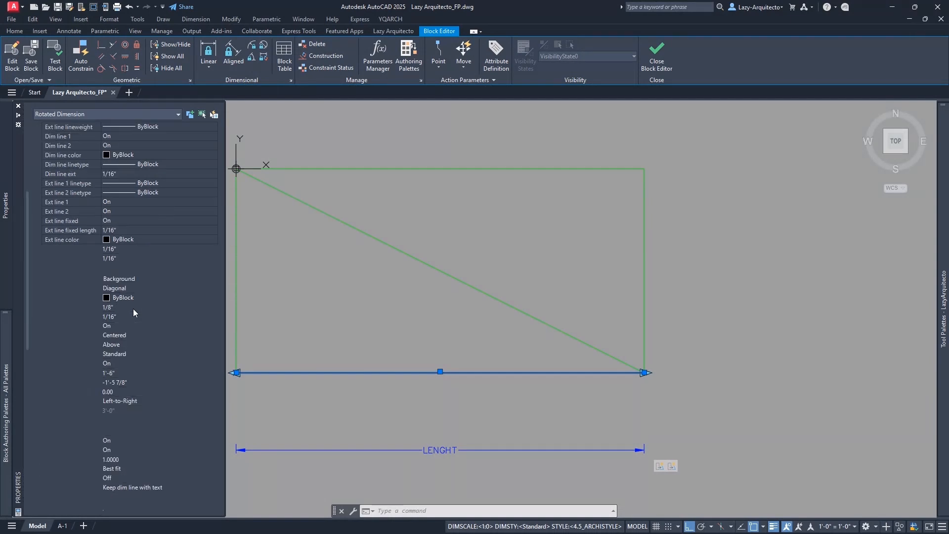
{"action": "scroll", "coordinate": [119, 408], "scroll_direction": "down", "scroll_amount": 2}
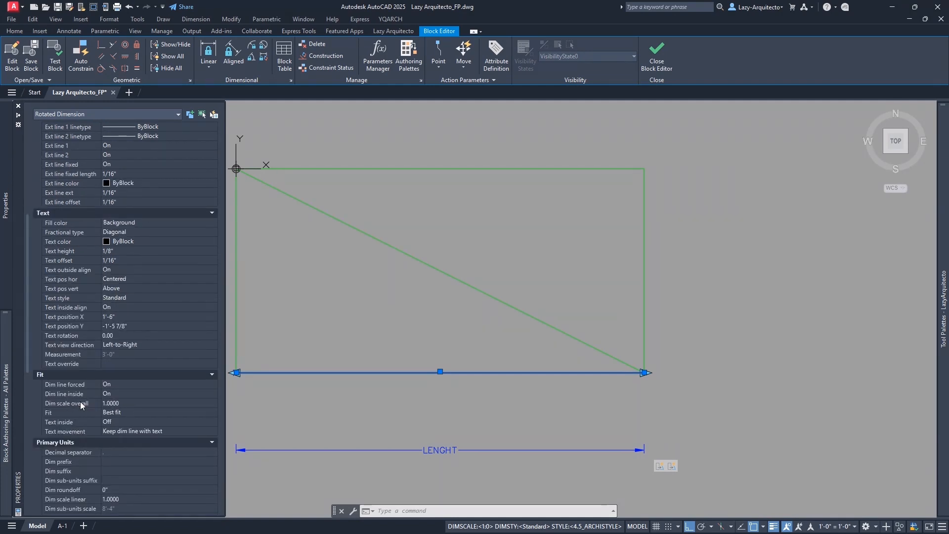
{"action": "left_click", "coordinate": [127, 403]}
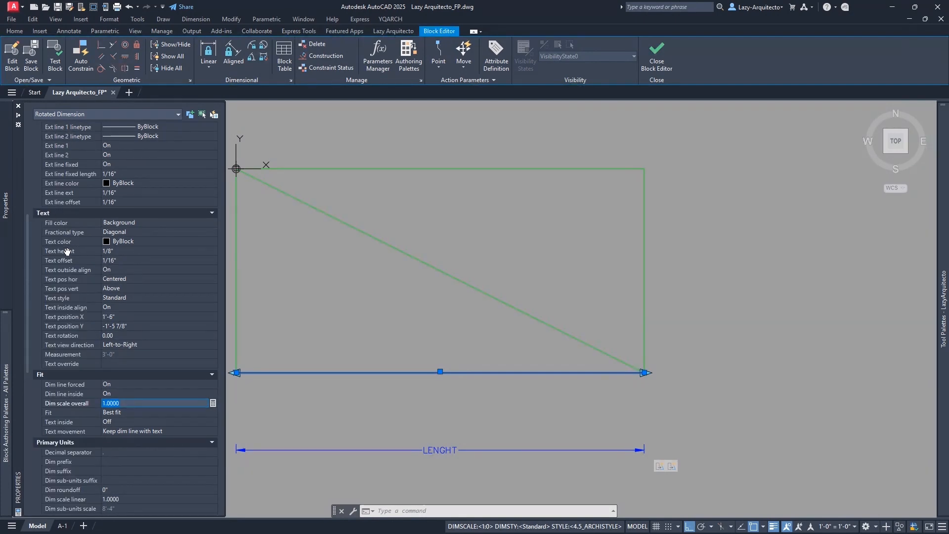
{"action": "left_click", "coordinate": [118, 250]}
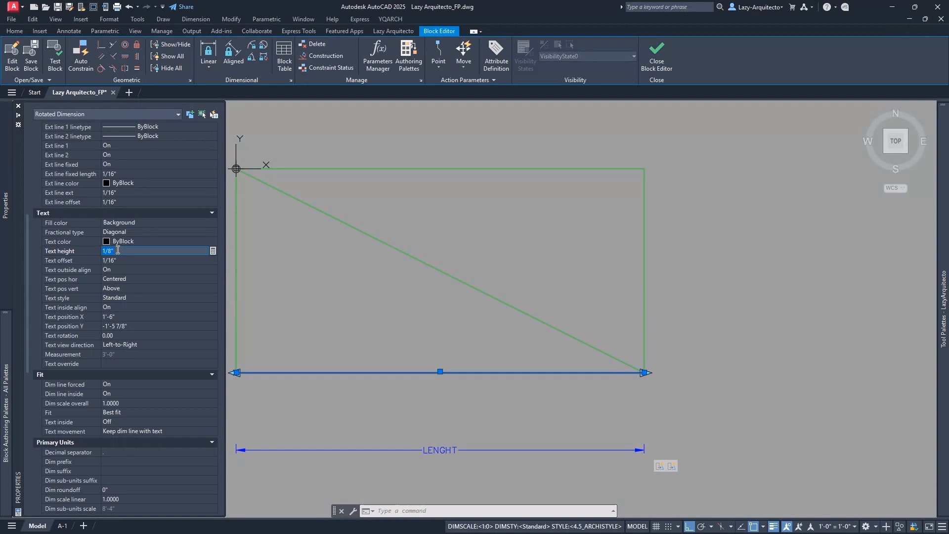
{"action": "left_click", "coordinate": [127, 405]}
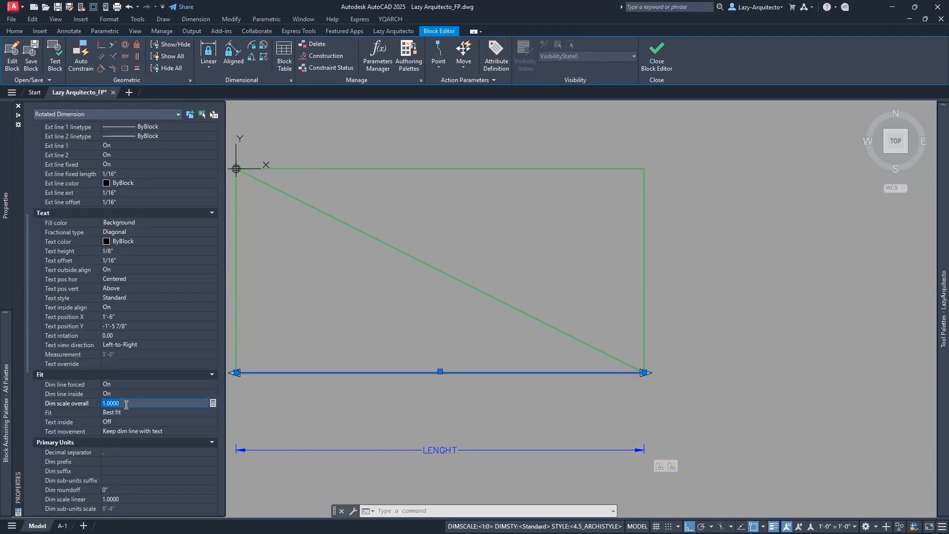
{"action": "type", "text": "24"}
{"action": "key", "text": "Return"}
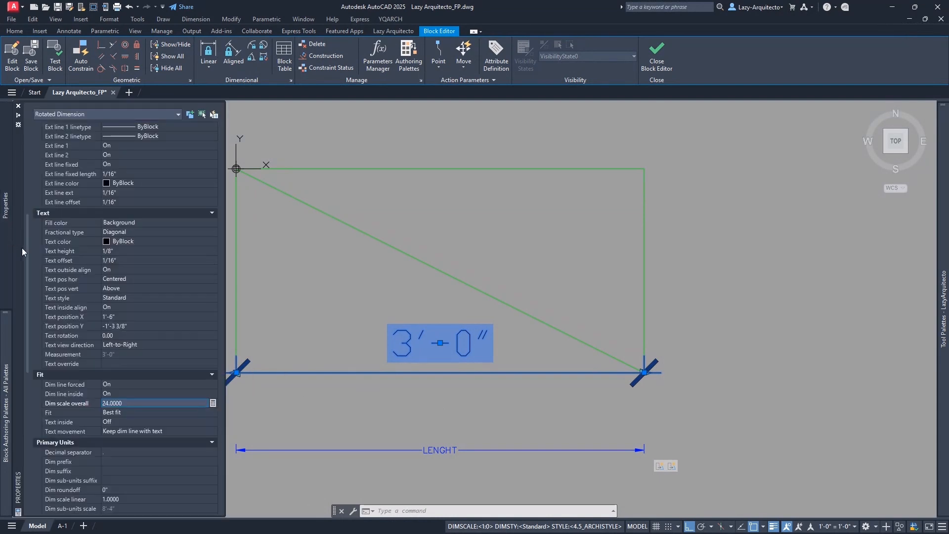
Set both arrowheads of the lower-edge dimension, Arrow 1 and Arrow 2, to None
{"action": "scroll", "coordinate": [123, 358], "scroll_direction": "up", "scroll_amount": 6}
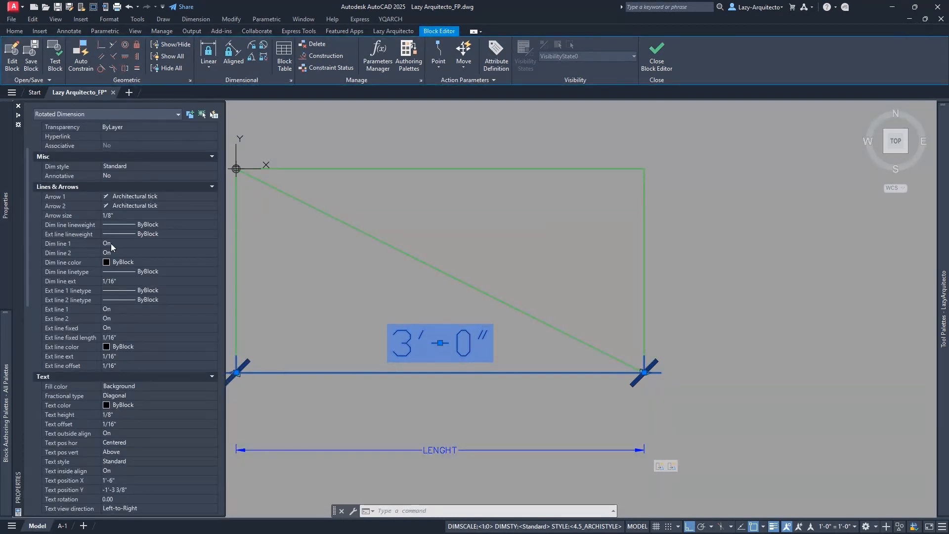
{"action": "left_click", "coordinate": [146, 194]}
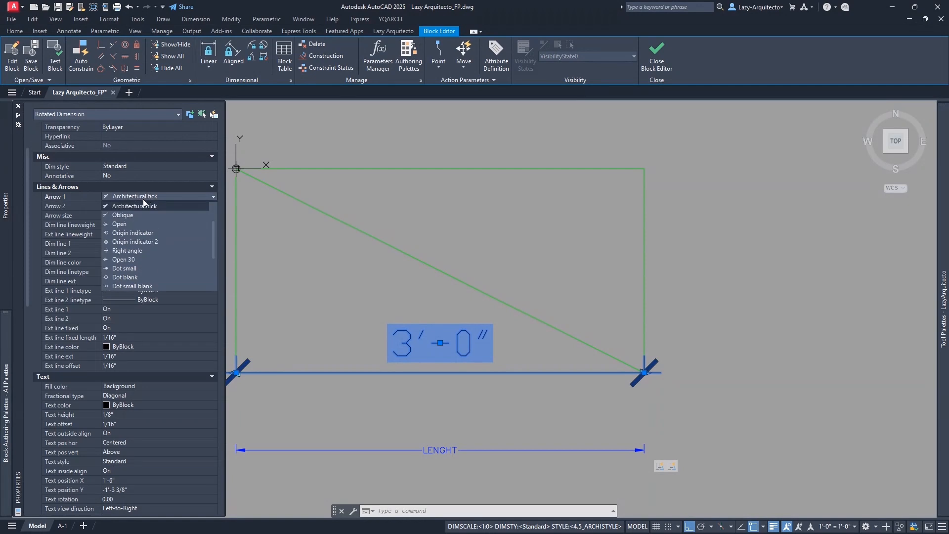
{"action": "scroll", "coordinate": [129, 250], "scroll_direction": "down", "scroll_amount": 3}
{"action": "left_click", "coordinate": [125, 275]}
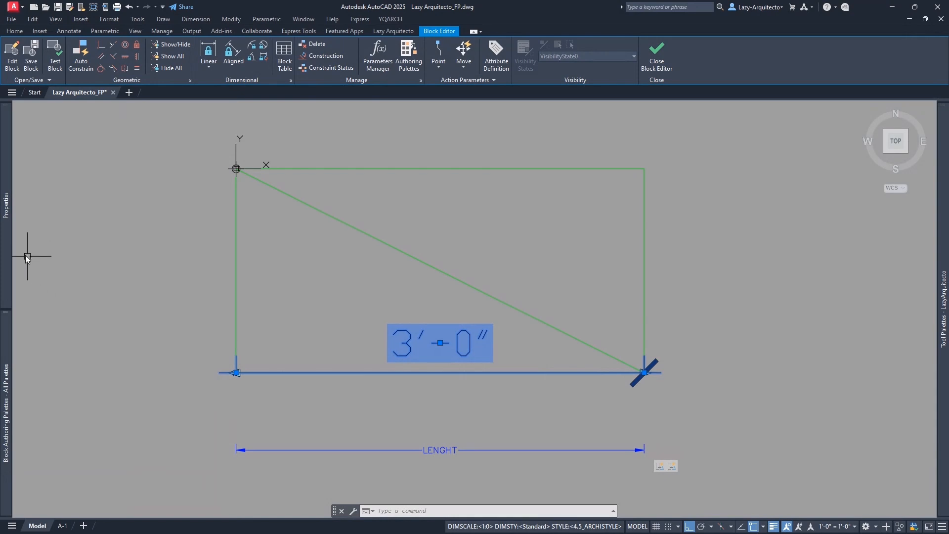
{"action": "mouse_move", "coordinate": [10, 247]}
{"action": "left_click", "coordinate": [117, 205]}
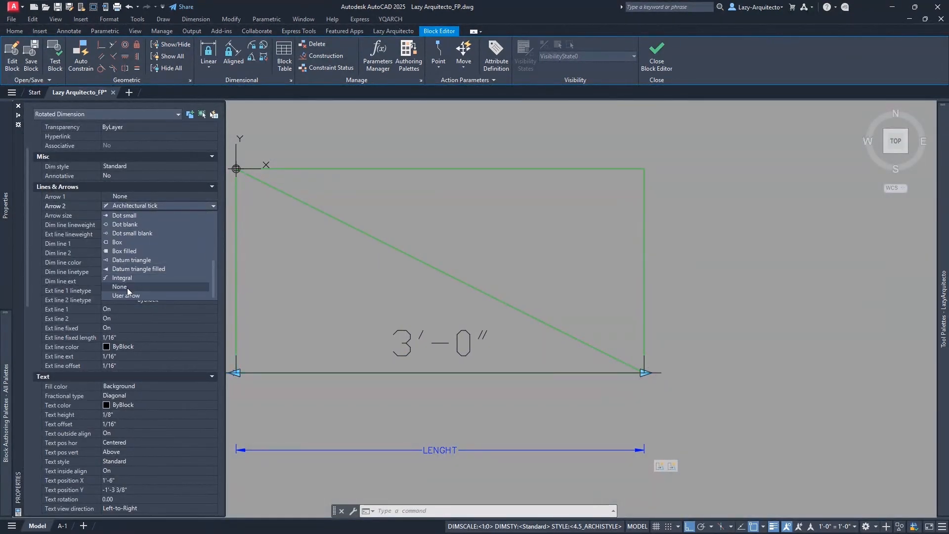
{"action": "left_click", "coordinate": [127, 287]}
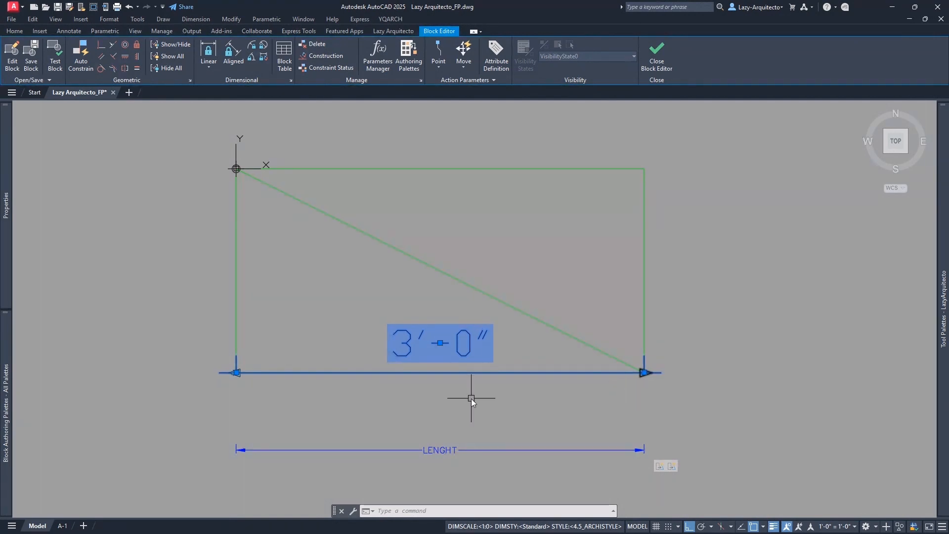
Turn off both extension lines, Ext line 1 and Ext line 2, of the lower-edge dimension
{"action": "mouse_move", "coordinate": [18, 253]}
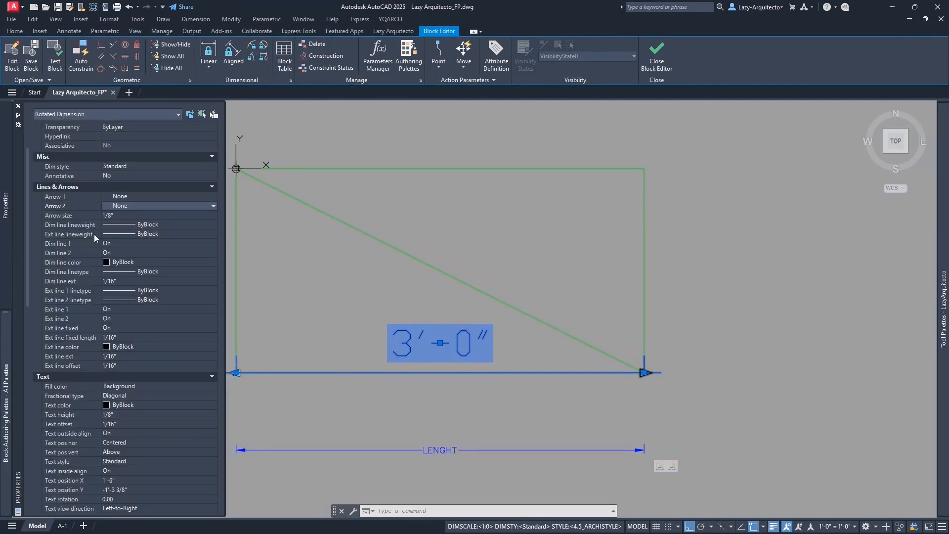
{"action": "scroll", "coordinate": [121, 331], "scroll_direction": "up", "scroll_amount": 3}
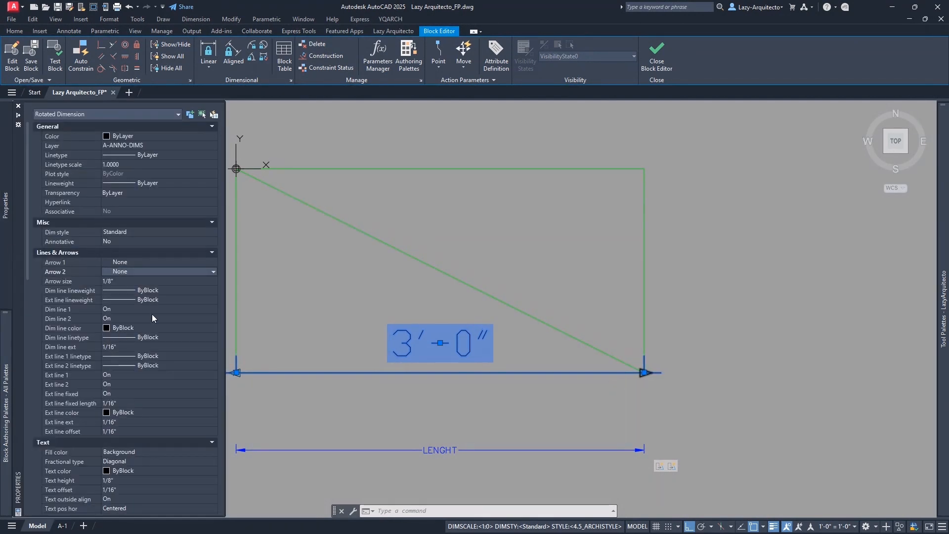
{"action": "scroll", "coordinate": [179, 302], "scroll_direction": "down", "scroll_amount": 2}
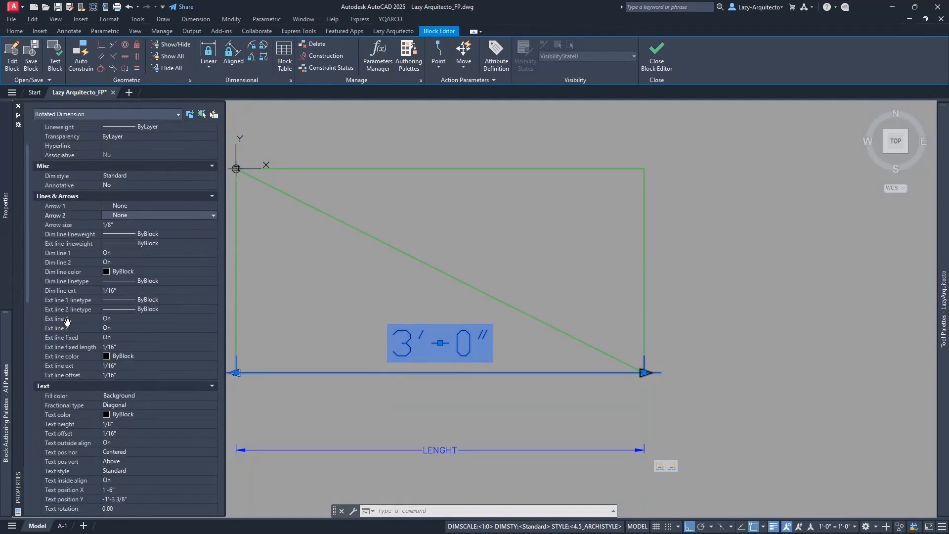
{"action": "left_click", "coordinate": [123, 318]}
{"action": "left_click", "coordinate": [123, 318]}
{"action": "left_click", "coordinate": [123, 325]}
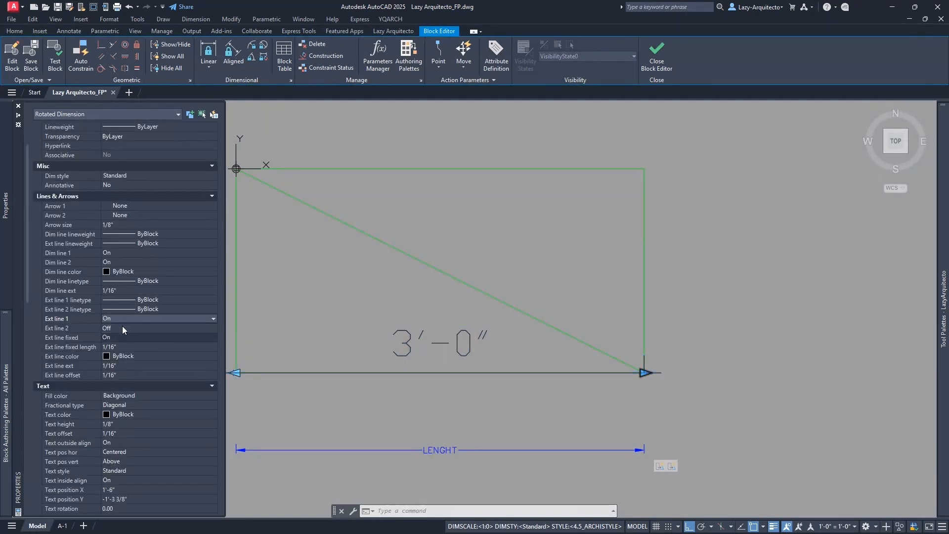
{"action": "left_click", "coordinate": [122, 327]}
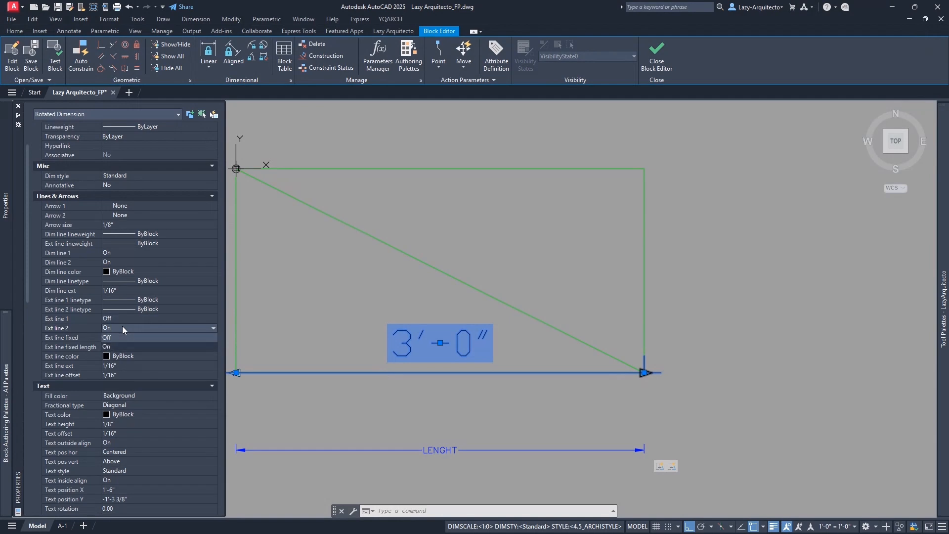
{"action": "left_click", "coordinate": [117, 339]}
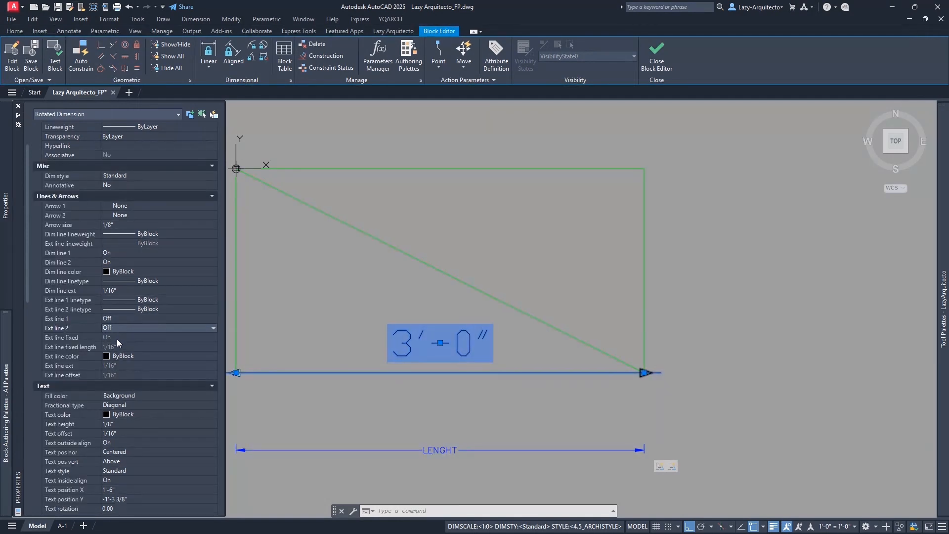
{"action": "left_click", "coordinate": [114, 337]}
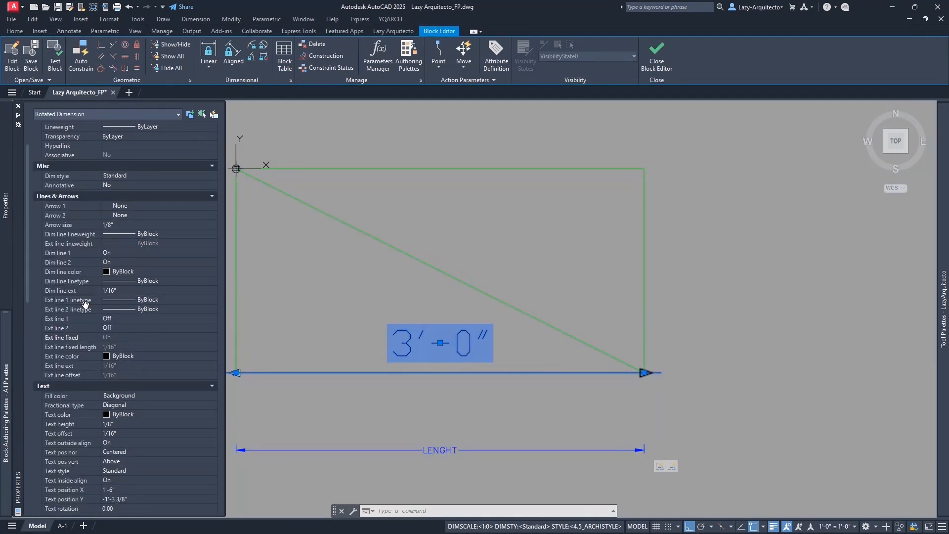
Turn off Dim line 1 and Dim line 2 so only the dimension's text remains, and deselect it
{"action": "left_click", "coordinate": [120, 253]}
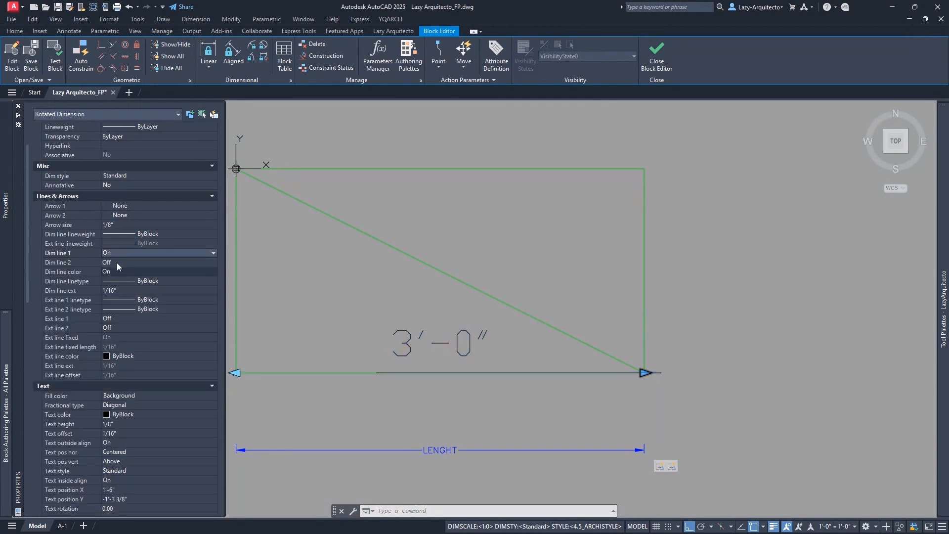
{"action": "left_click", "coordinate": [117, 263]}
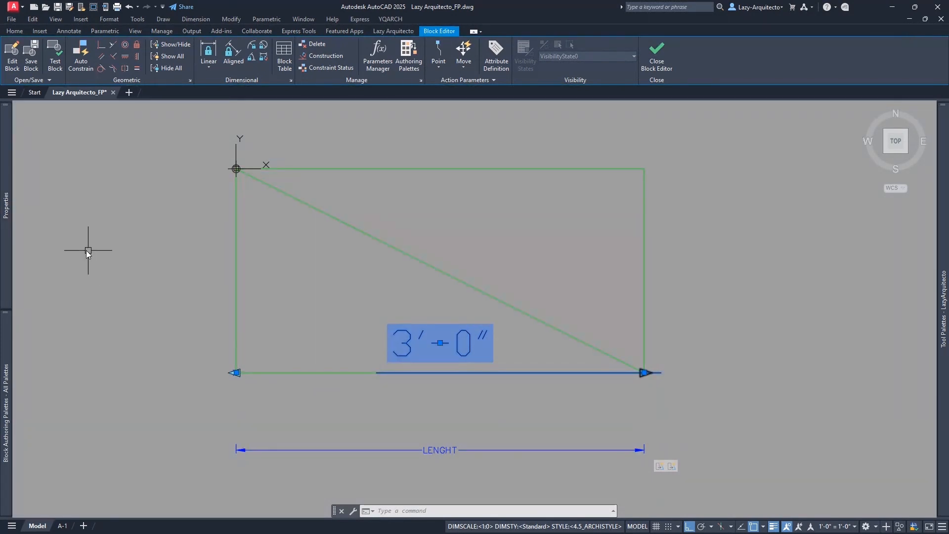
{"action": "left_click", "coordinate": [114, 263]}
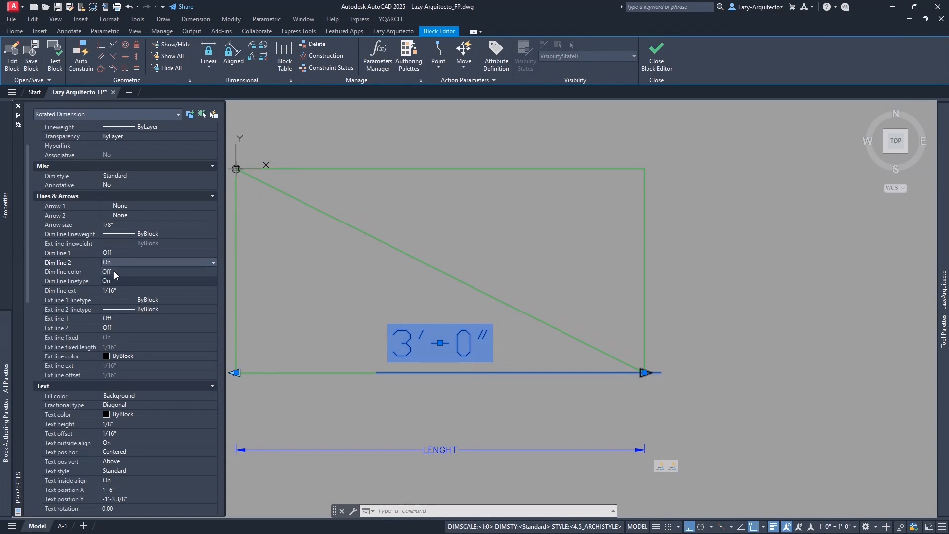
{"action": "left_click", "coordinate": [115, 273]}
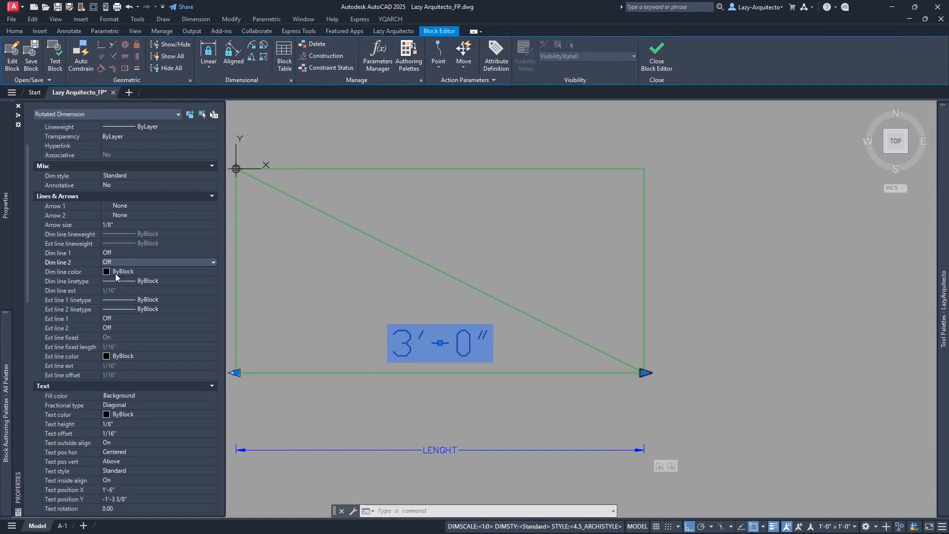
{"action": "key", "text": "Escape"}
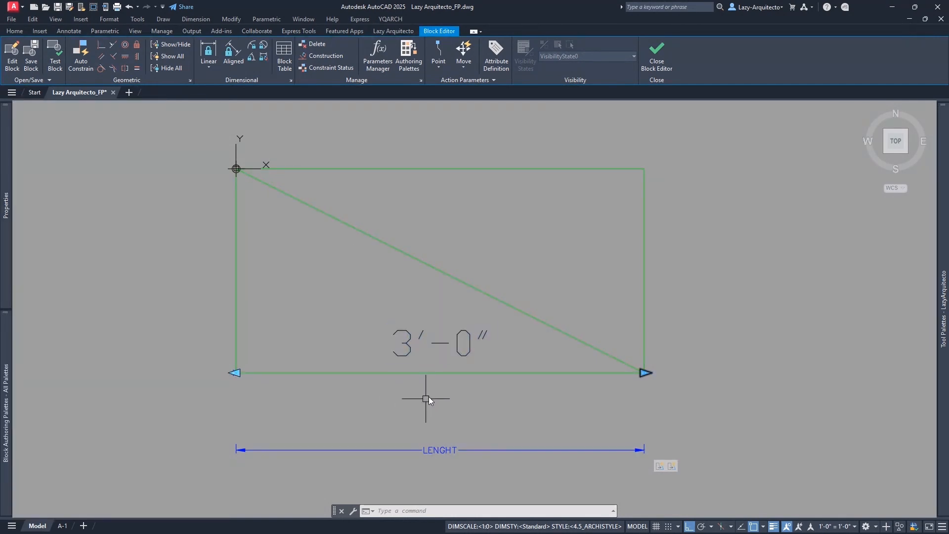
Examine the outline's lower corners around the dimension's ends and the frames of the LENGHT parameter's stretch actions
{"action": "scroll", "coordinate": [249, 390], "scroll_direction": "up", "scroll_amount": 5}
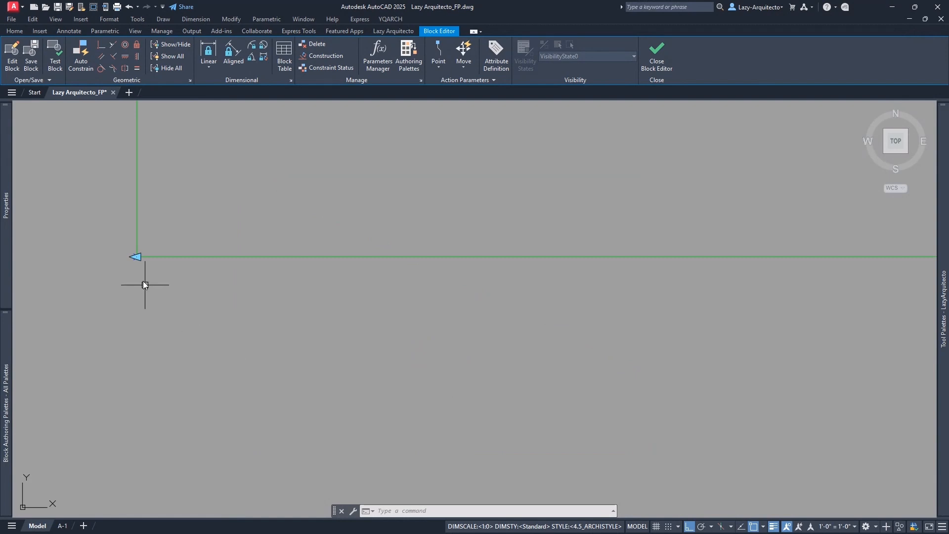
{"action": "scroll", "coordinate": [129, 256], "scroll_direction": "up", "scroll_amount": 5}
{"action": "scroll", "coordinate": [312, 292], "scroll_direction": "down", "scroll_amount": 5}
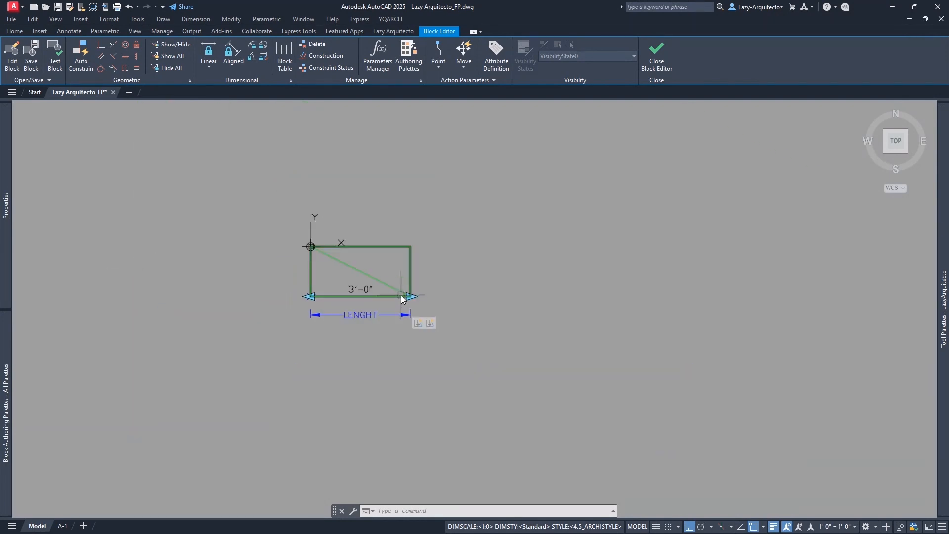
{"action": "scroll", "coordinate": [362, 286], "scroll_direction": "up", "scroll_amount": 6}
{"action": "scroll", "coordinate": [471, 316], "scroll_direction": "down", "scroll_amount": 3}
{"action": "scroll", "coordinate": [394, 356], "scroll_direction": "down", "scroll_amount": 3}
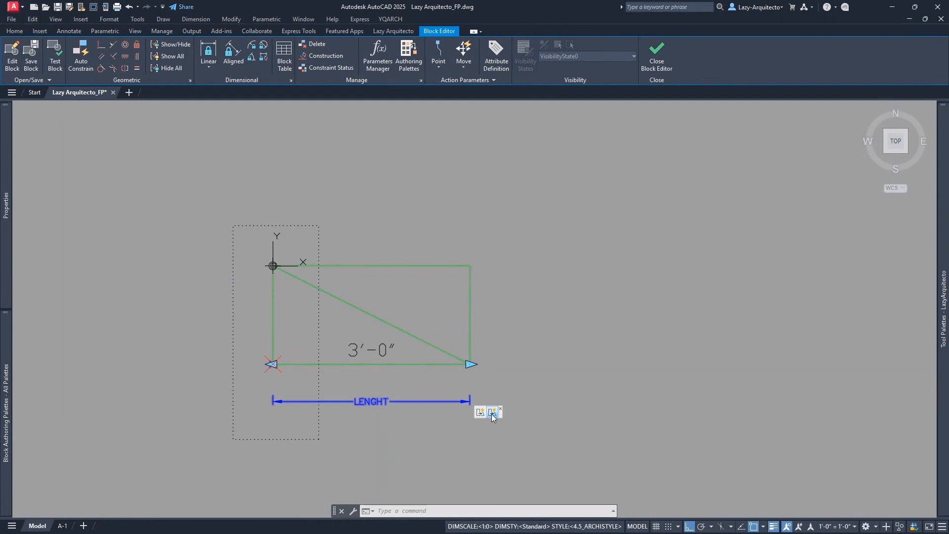
{"action": "mouse_move", "coordinate": [484, 414]}
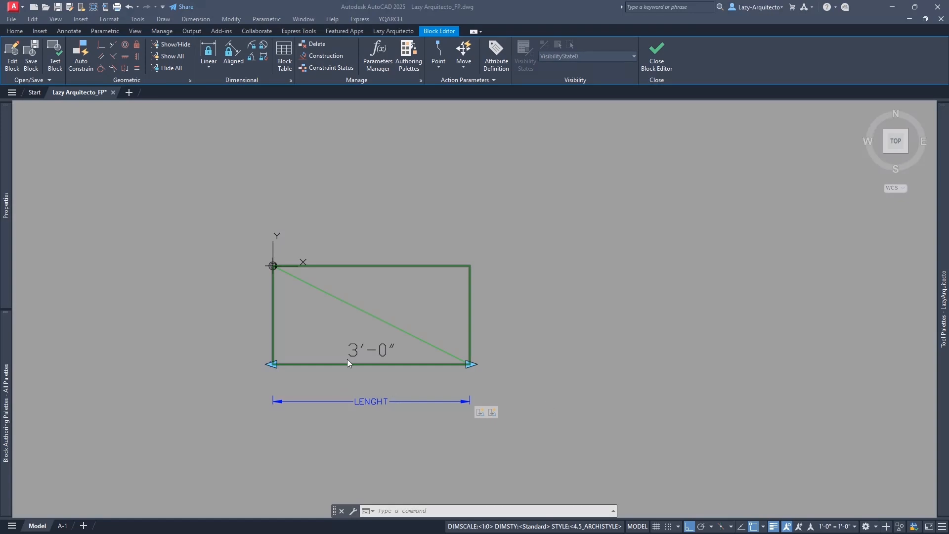
Set the dimension units of the lower-edge text-only dimension to Decimal
{"action": "left_click", "coordinate": [354, 343]}
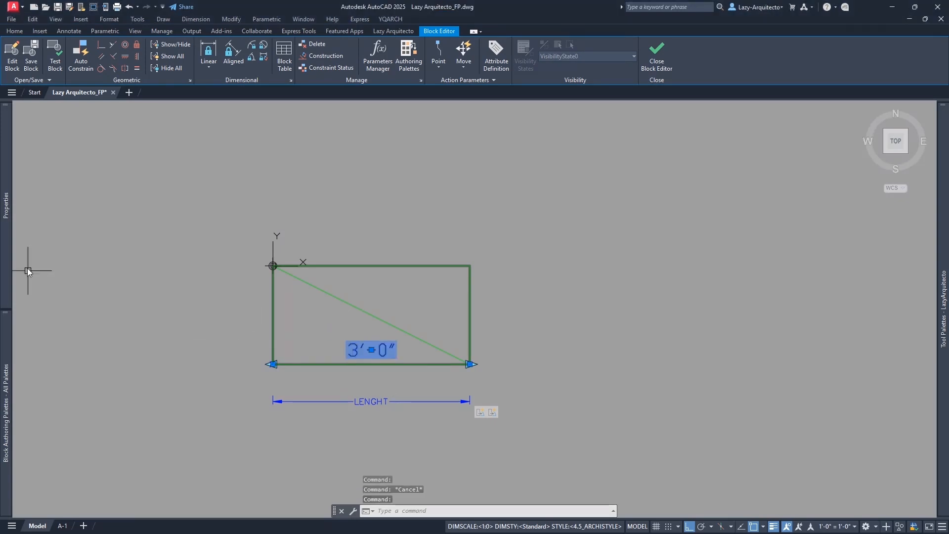
{"action": "mouse_move", "coordinate": [4, 251]}
{"action": "scroll", "coordinate": [111, 334], "scroll_direction": "down", "scroll_amount": 3}
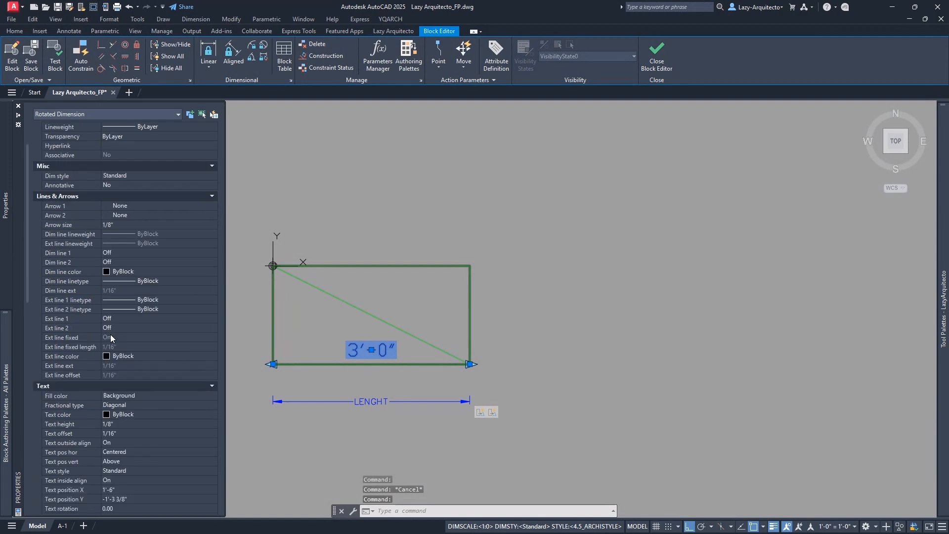
{"action": "scroll", "coordinate": [111, 335], "scroll_direction": "down", "scroll_amount": 3}
{"action": "scroll", "coordinate": [111, 322], "scroll_direction": "down", "scroll_amount": 3}
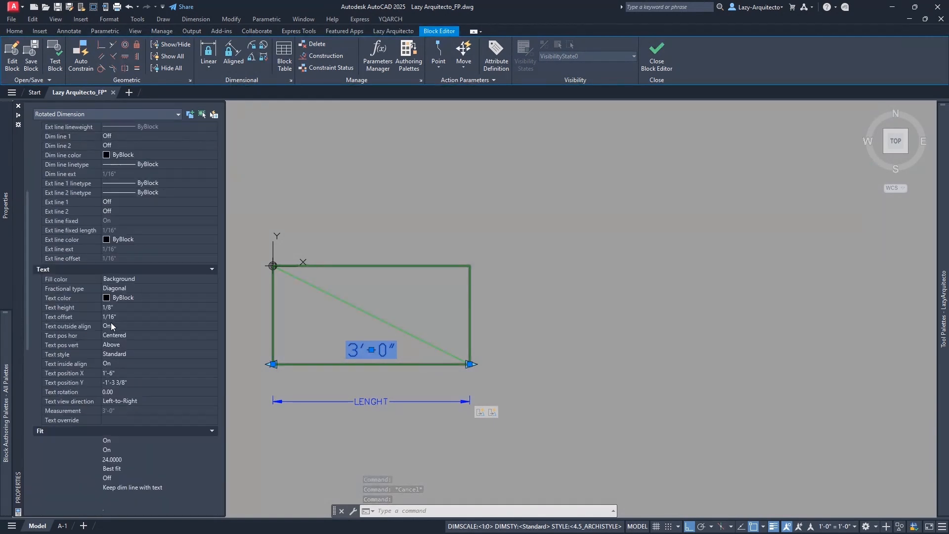
{"action": "scroll", "coordinate": [110, 323], "scroll_direction": "down", "scroll_amount": 9}
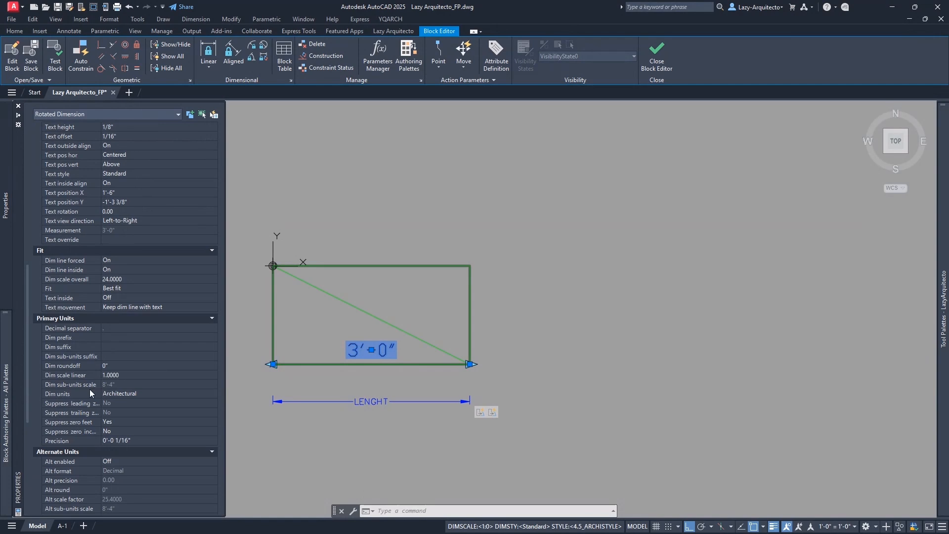
{"action": "left_click", "coordinate": [118, 394]}
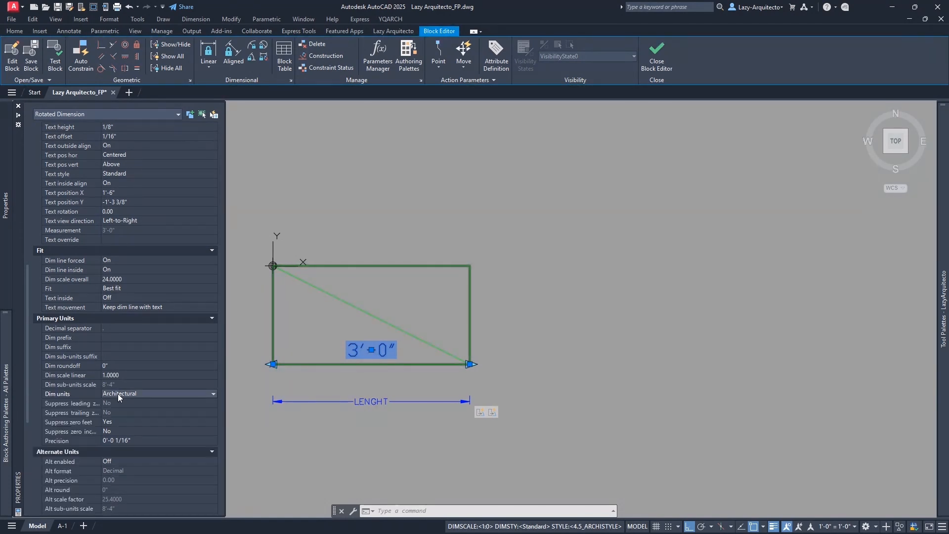
{"action": "left_click", "coordinate": [118, 393]}
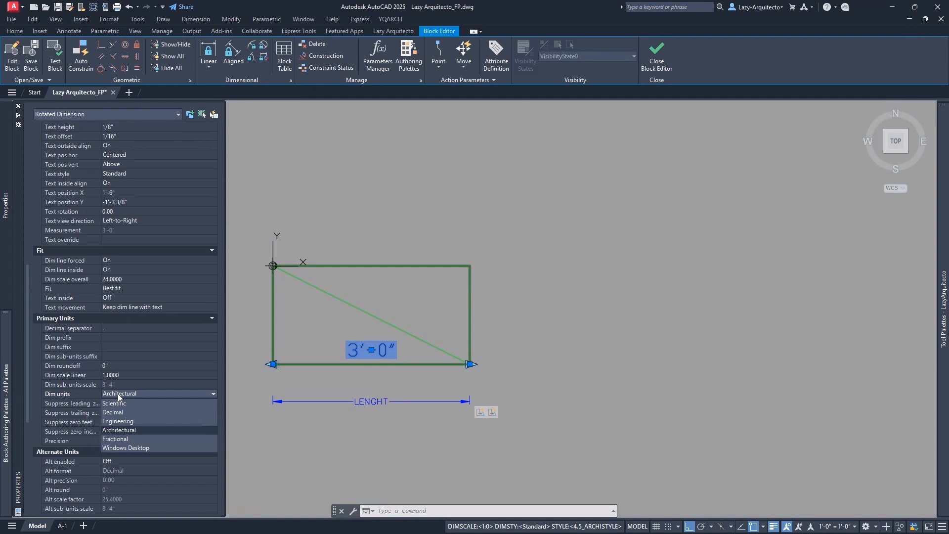
{"action": "left_click", "coordinate": [114, 413]}
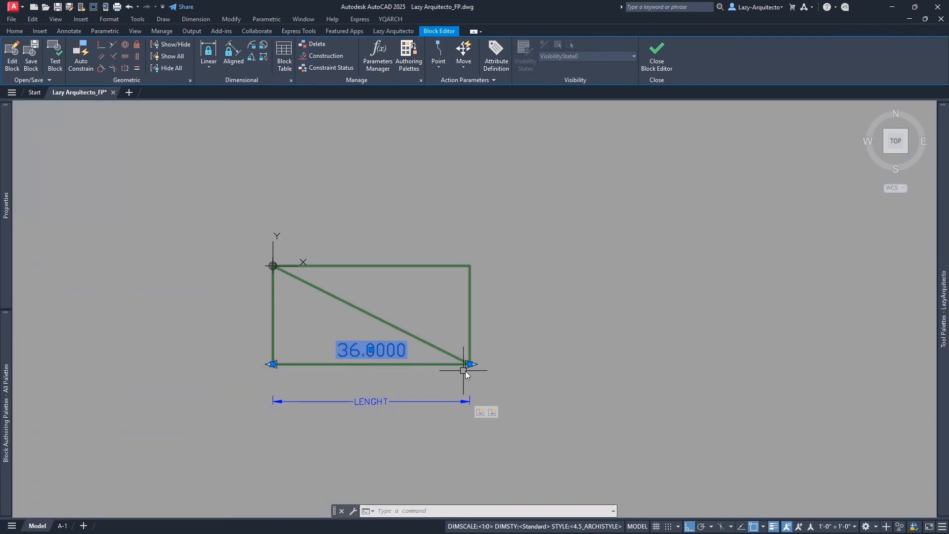
Set the precision of the lower-edge dimension to 0 so it shows whole inches only
{"action": "mouse_move", "coordinate": [16, 275]}
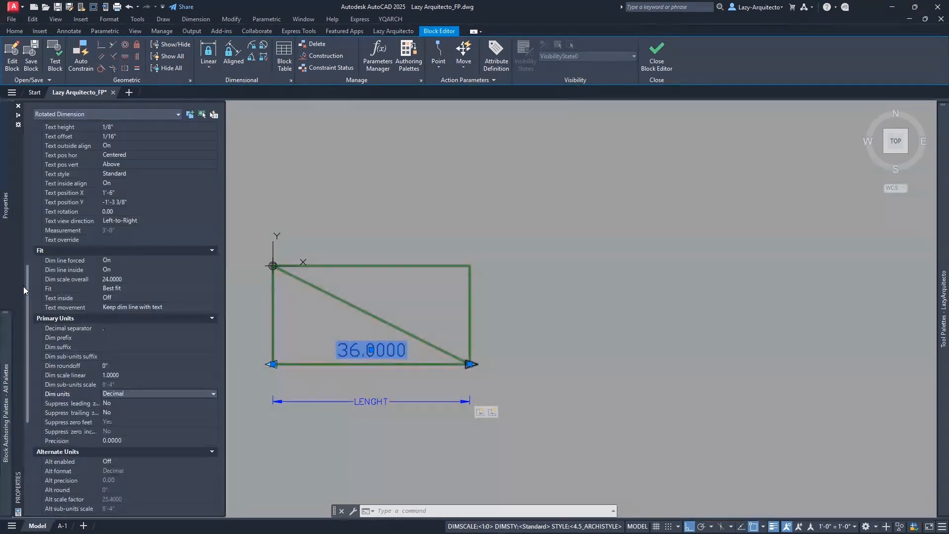
{"action": "left_click", "coordinate": [147, 440]}
{"action": "left_click", "coordinate": [147, 439]}
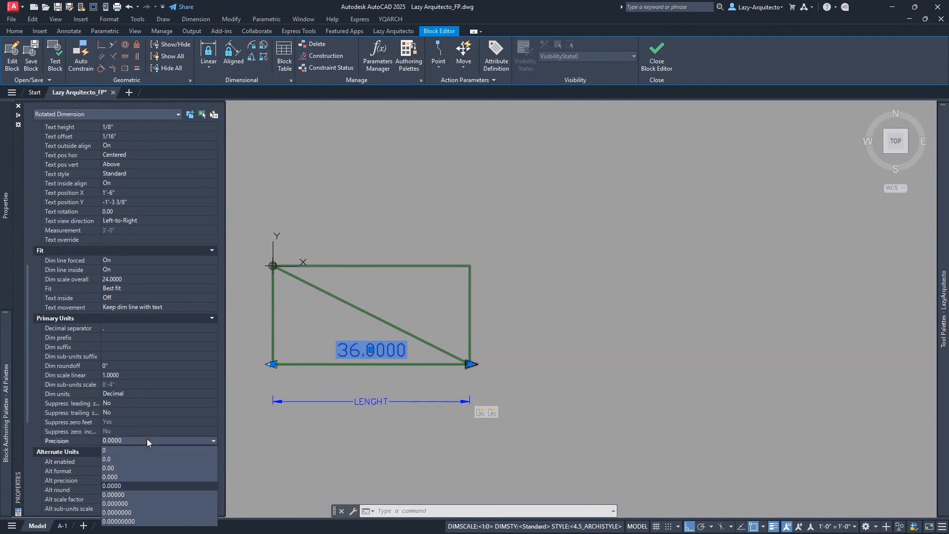
{"action": "left_click", "coordinate": [123, 451]}
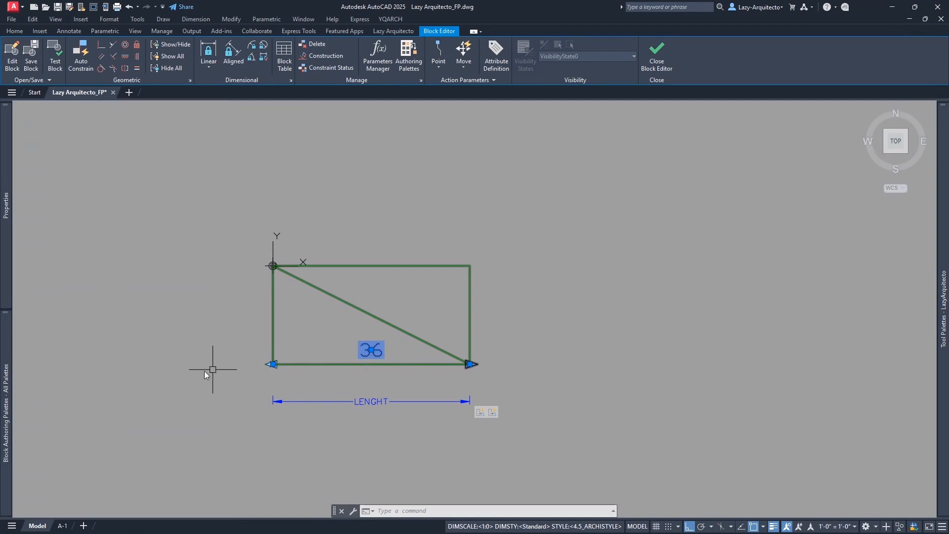
Add an inch mark (") as the dimension's suffix and deselect it
{"action": "mouse_move", "coordinate": [2, 275]}
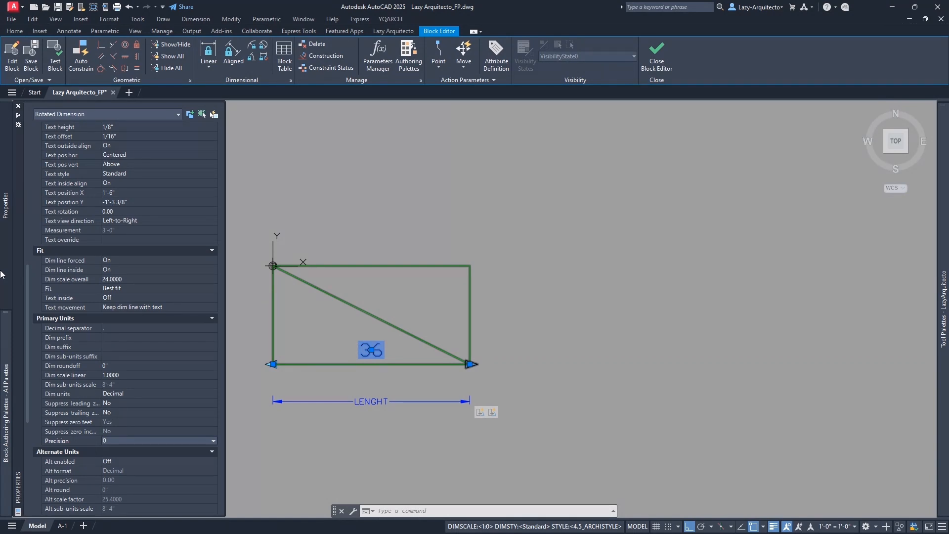
{"action": "left_click", "coordinate": [124, 346]}
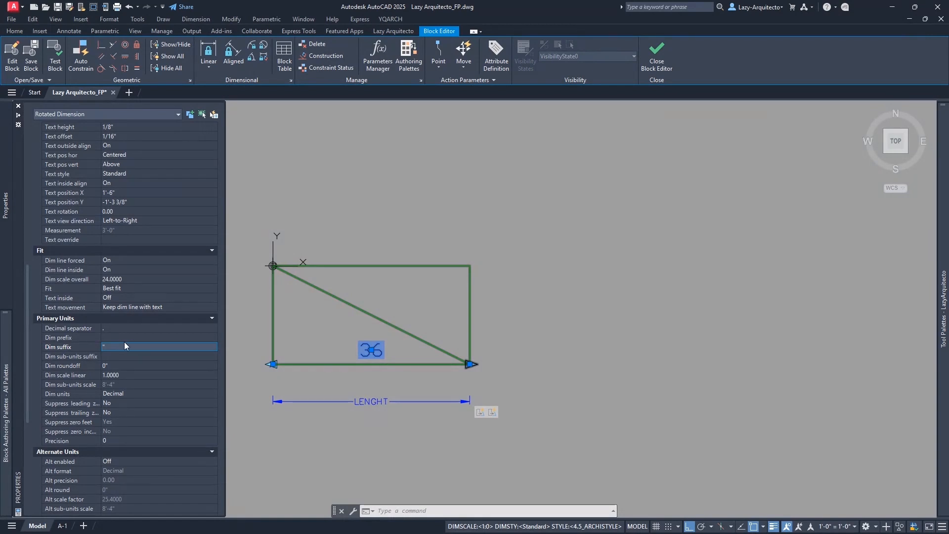
{"action": "type", "text": "\""}
{"action": "key", "text": "Return"}
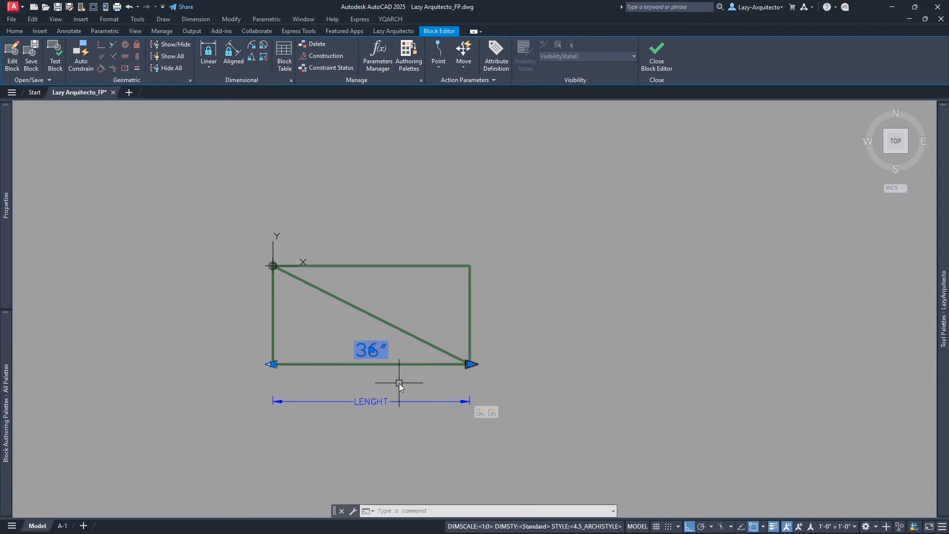
{"action": "key", "text": "Escape"}
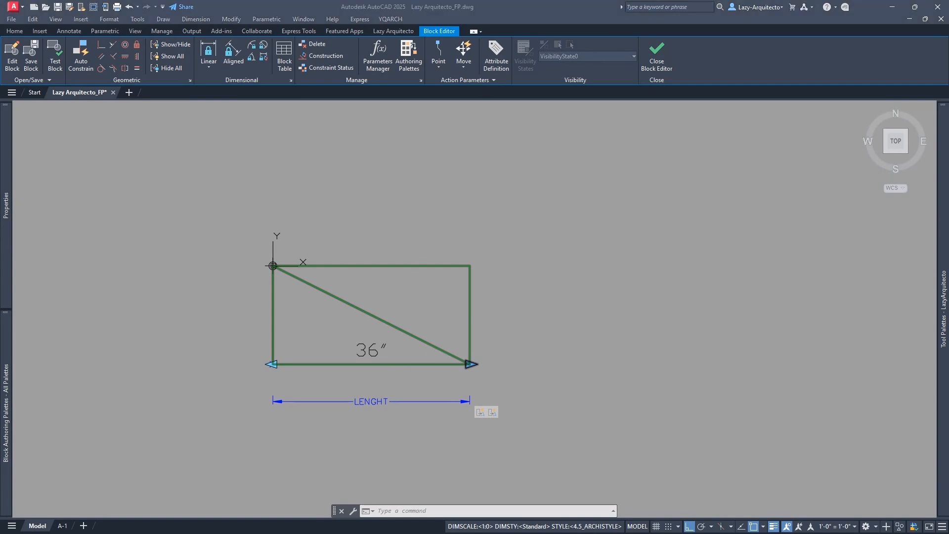
Modify the selection sets of both LENGHT stretch actions, keeping their existing frames and adding the lower-edge dimension to each
{"action": "left_click", "coordinate": [420, 206]}
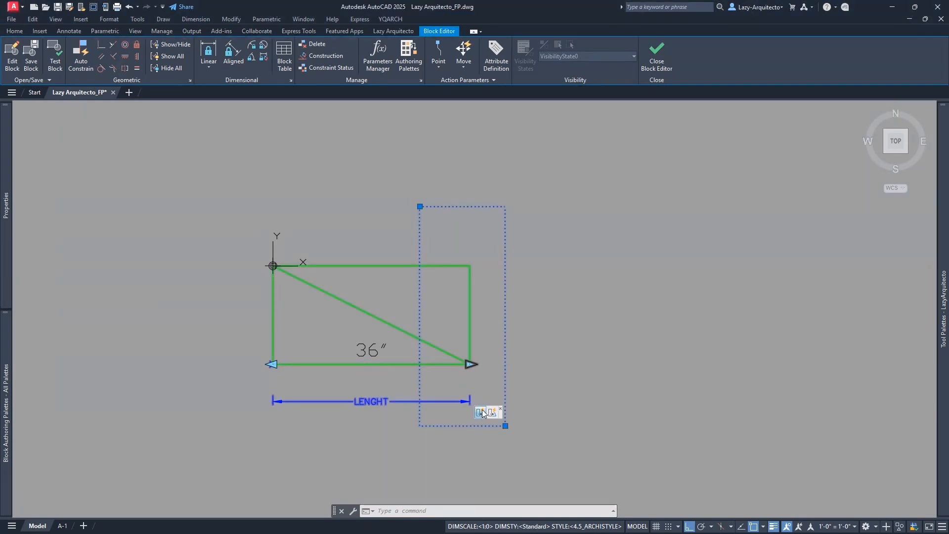
{"action": "left_click", "coordinate": [505, 425]}
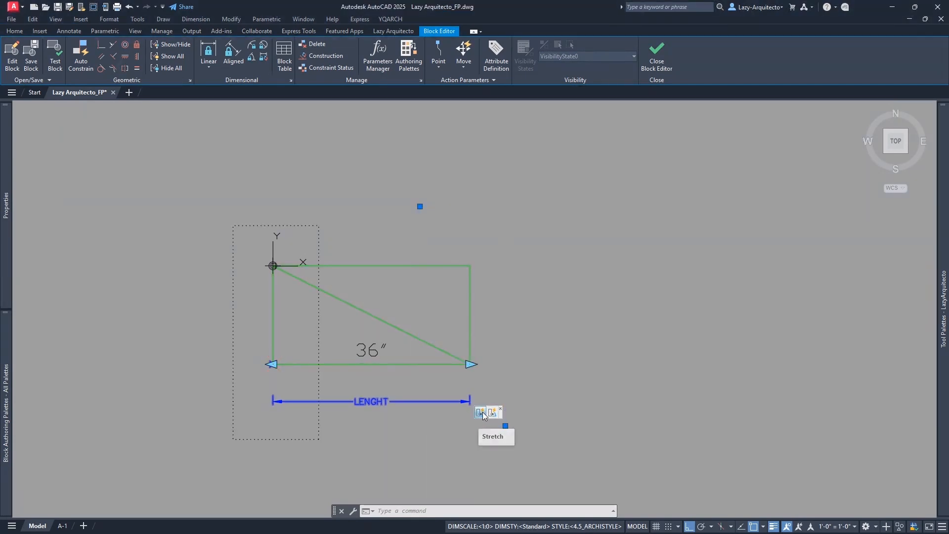
{"action": "left_click", "coordinate": [483, 416]}
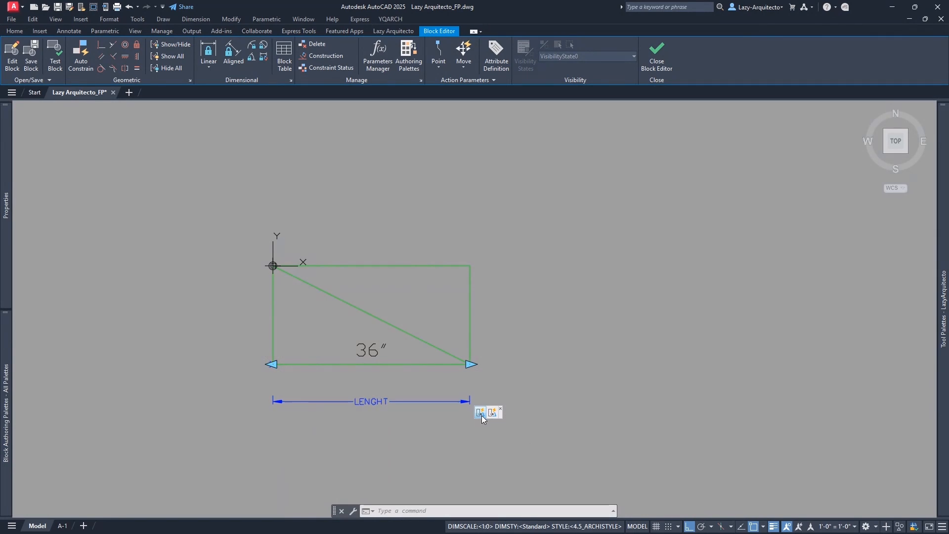
{"action": "right_click", "coordinate": [483, 418]}
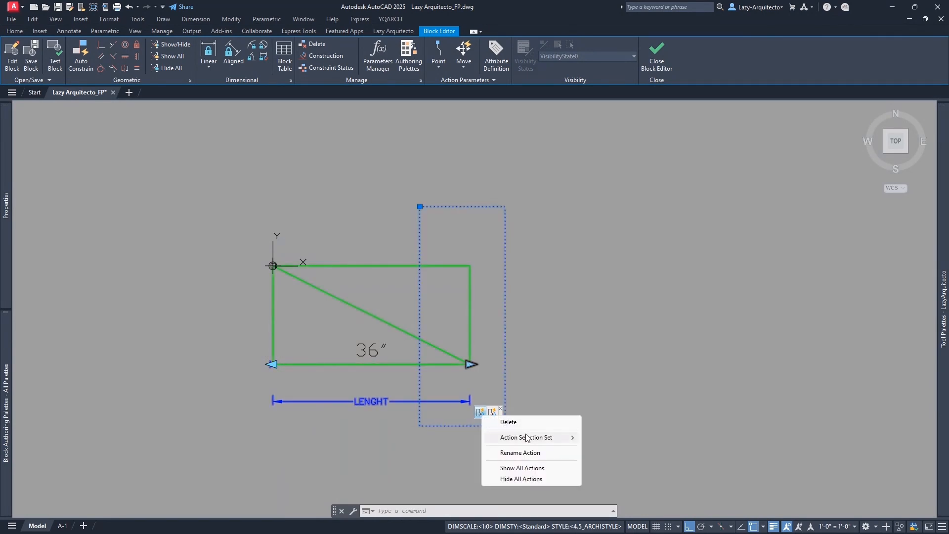
{"action": "mouse_move", "coordinate": [528, 438]}
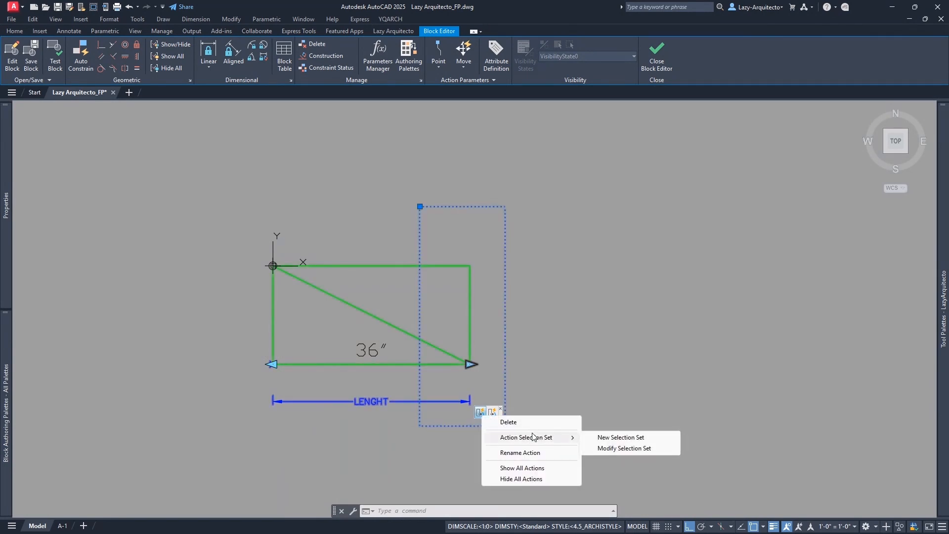
{"action": "left_click", "coordinate": [615, 449]}
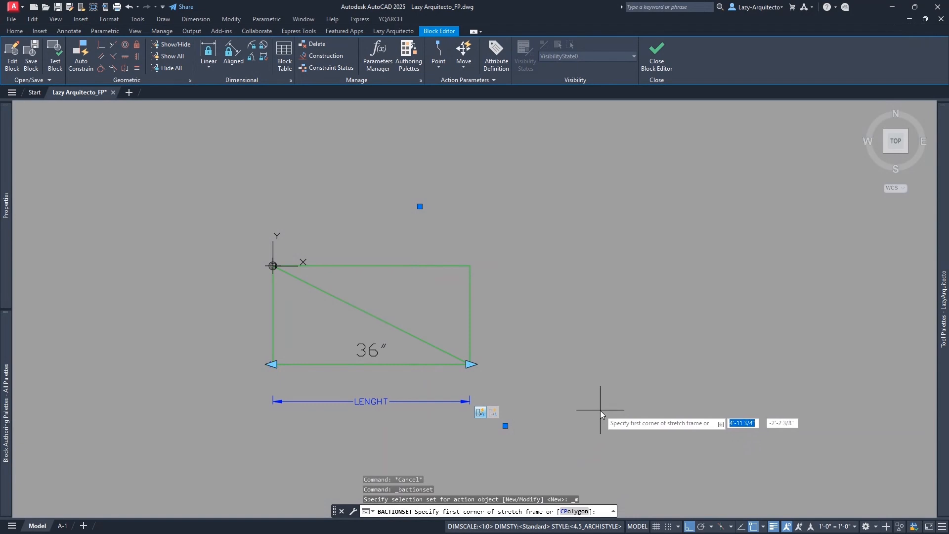
{"action": "key", "text": "Return"}
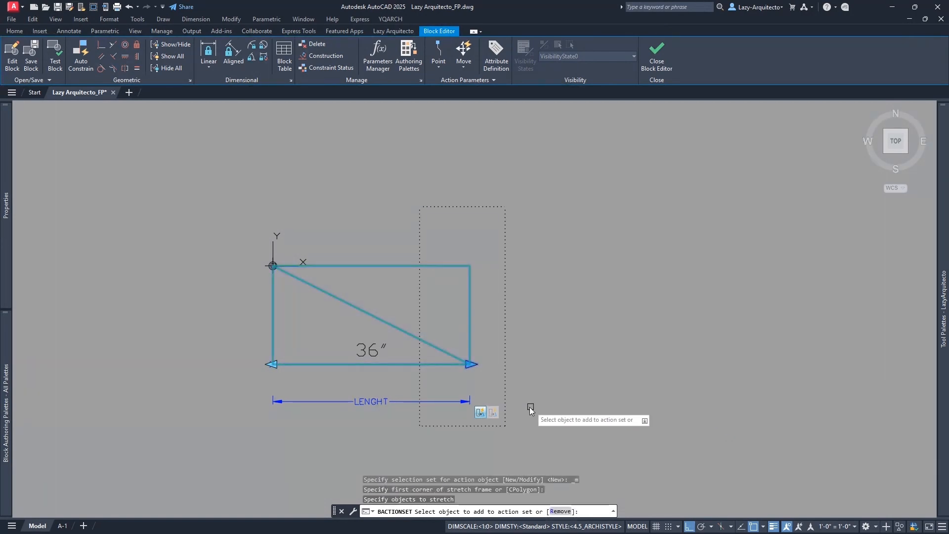
{"action": "left_click", "coordinate": [483, 400]}
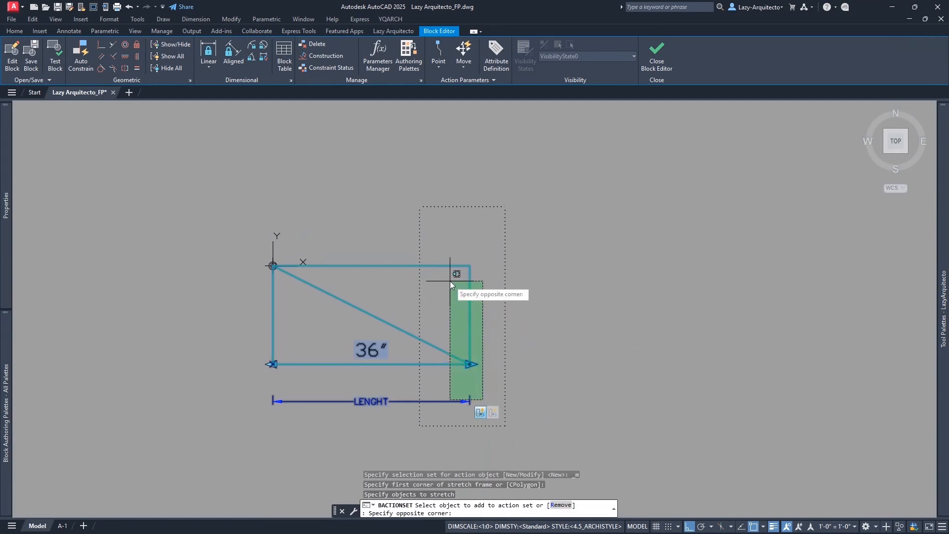
{"action": "left_click", "coordinate": [447, 248]}
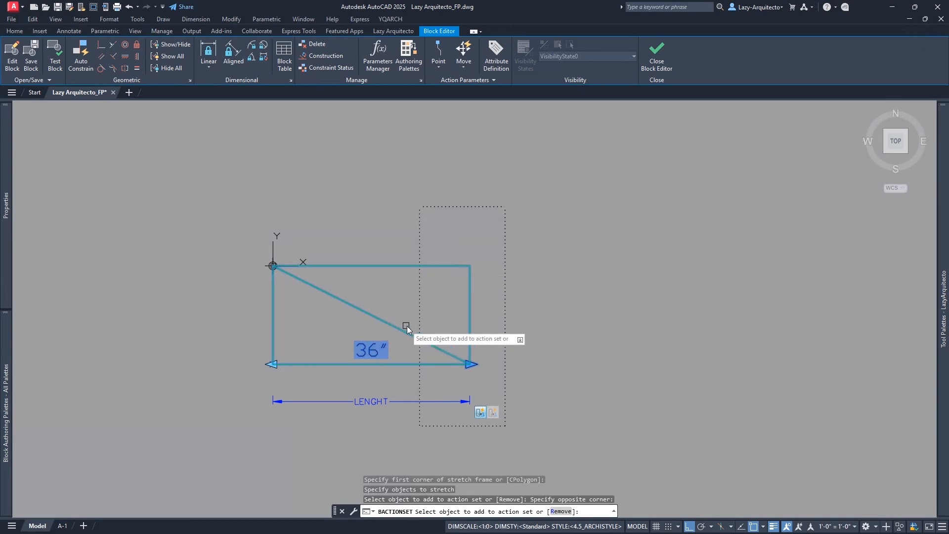
{"action": "key", "text": "Return"}
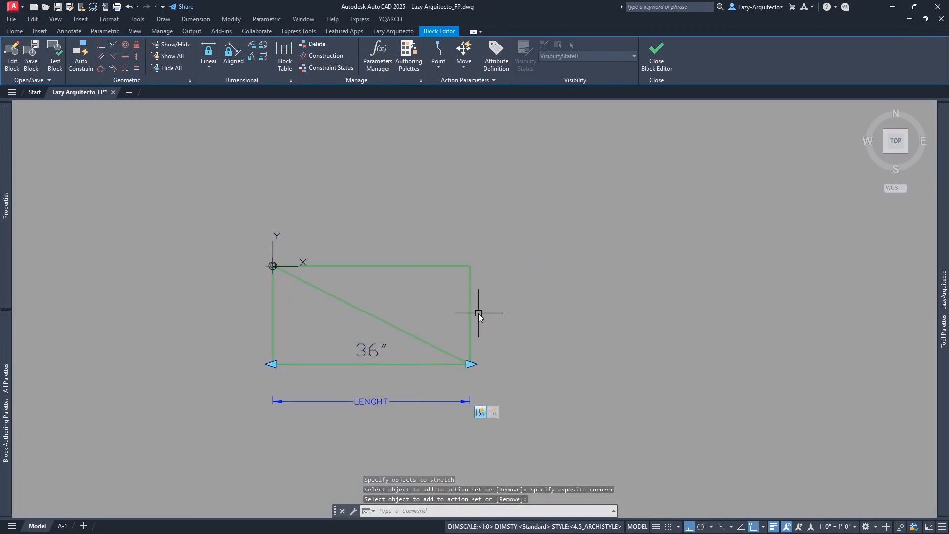
{"action": "left_click", "coordinate": [493, 415]}
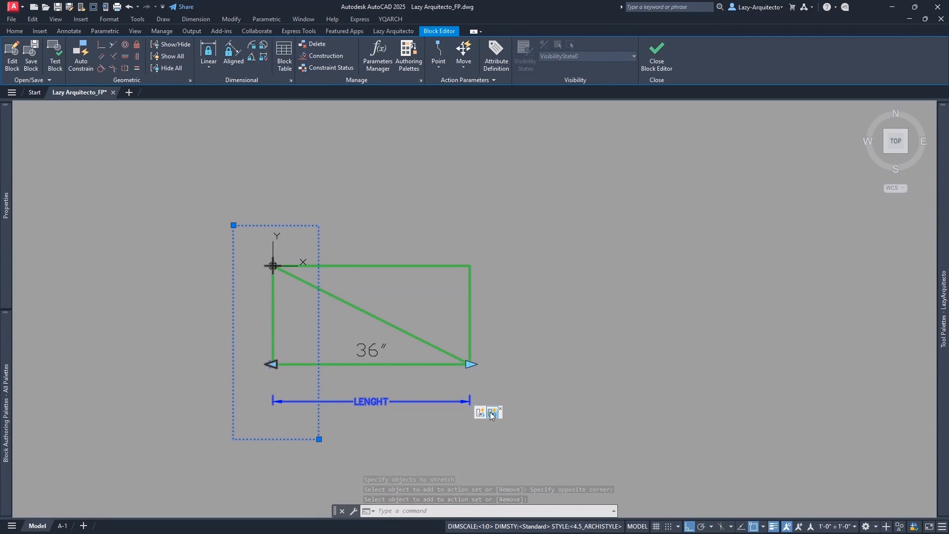
{"action": "right_click", "coordinate": [492, 414]}
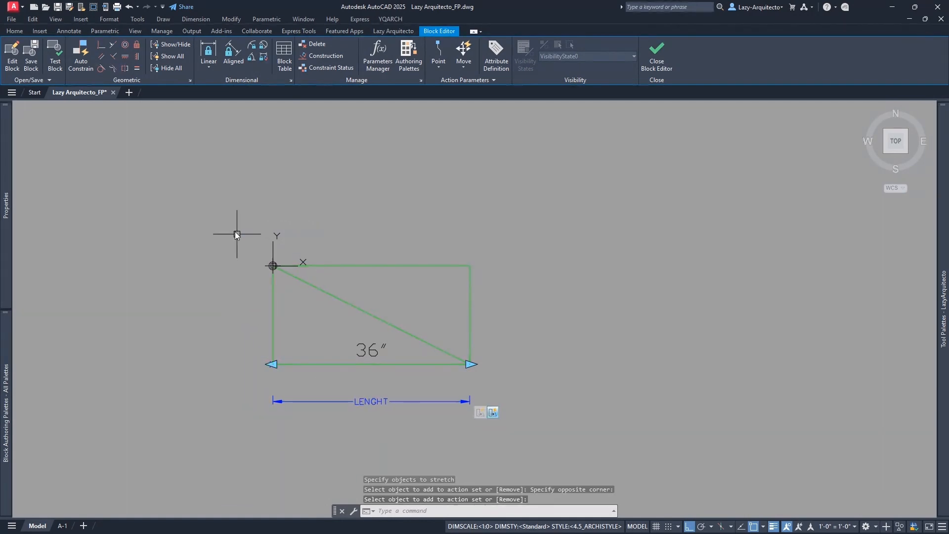
Test the block in a test window by stretching its right end outward to a length of about 55" and 75"
{"action": "left_click", "coordinate": [55, 57]}
{"action": "left_click", "coordinate": [588, 348]}
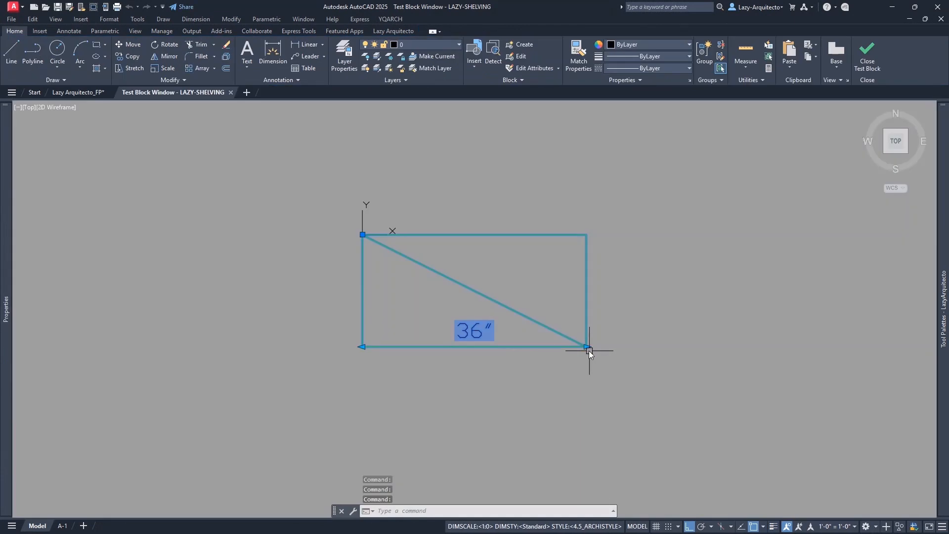
{"action": "left_click", "coordinate": [586, 345]}
{"action": "left_click", "coordinate": [704, 372]}
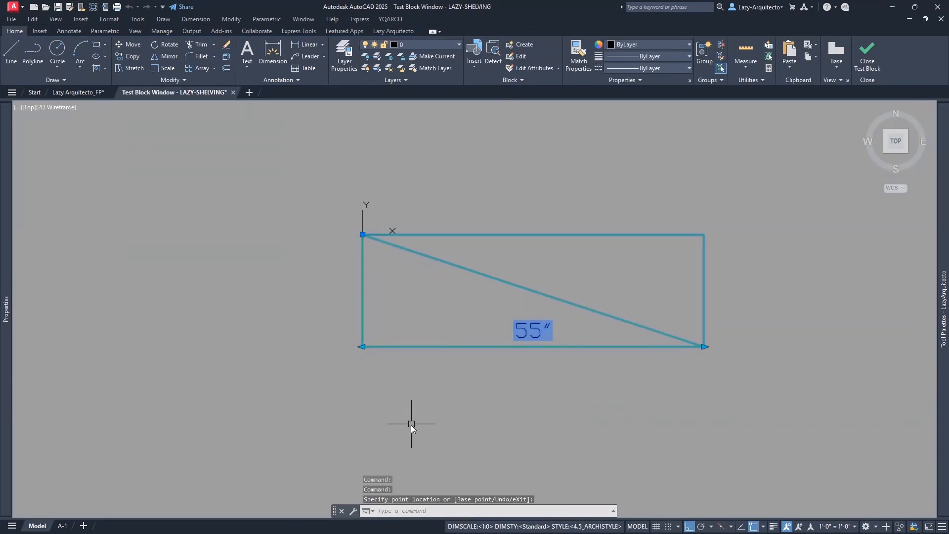
{"action": "scroll", "coordinate": [381, 423], "scroll_direction": "down", "scroll_amount": 2}
{"action": "left_click", "coordinate": [543, 384]}
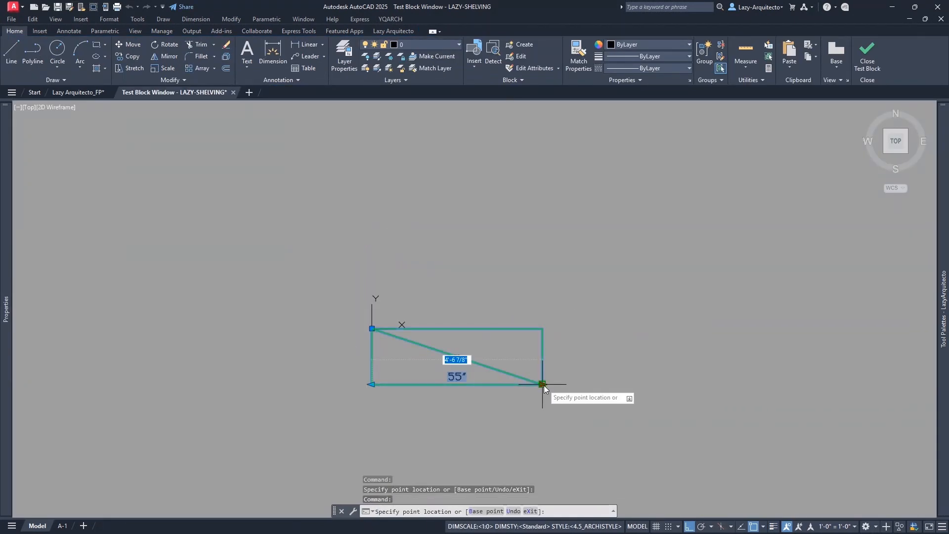
{"action": "left_click", "coordinate": [606, 396]}
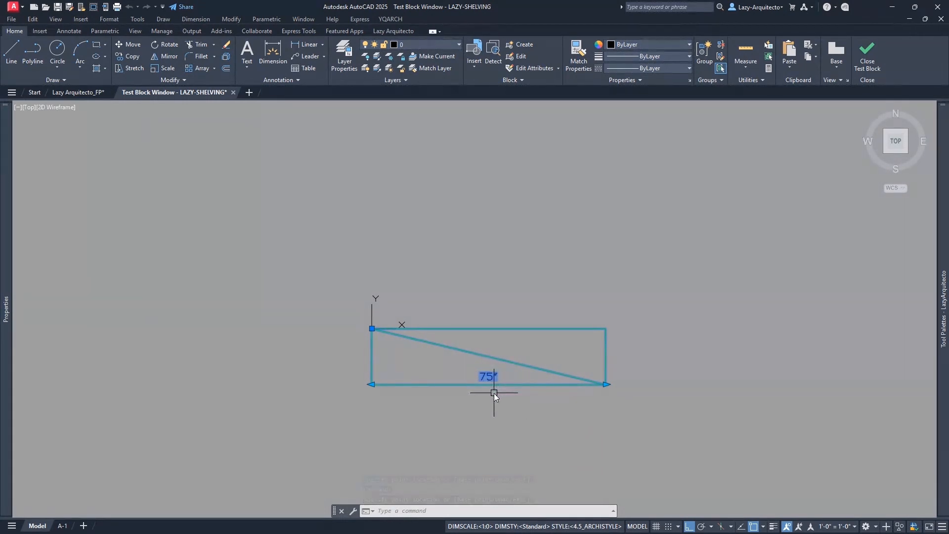
{"action": "key", "text": "Escape"}
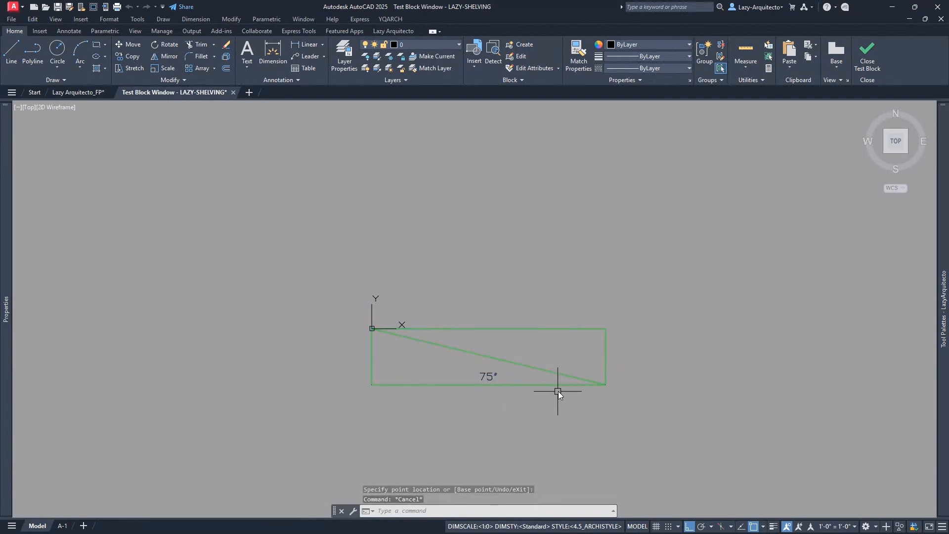
Shorten the test block from its right end to about 42" and 29" to check the length label
{"action": "left_click", "coordinate": [561, 387]}
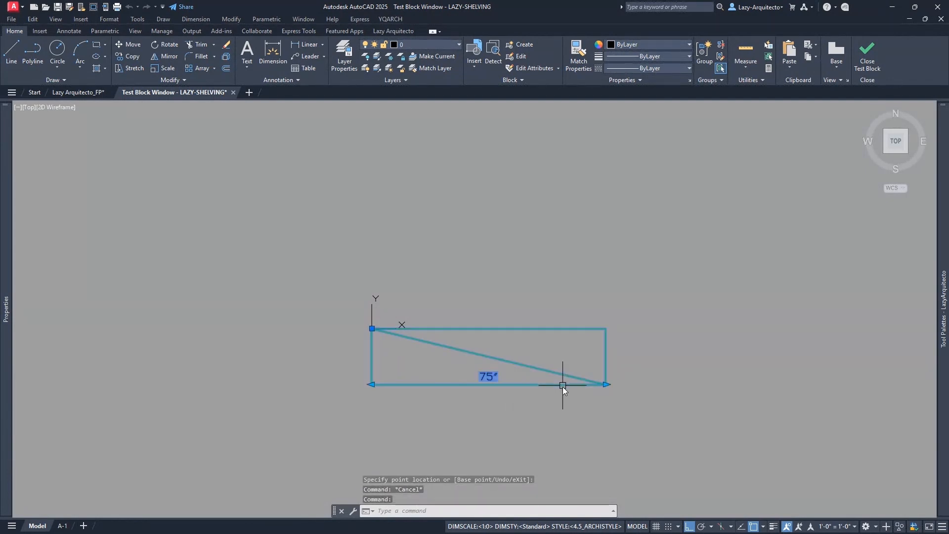
{"action": "left_click", "coordinate": [607, 385]}
{"action": "scroll", "coordinate": [443, 374], "scroll_direction": "up", "scroll_amount": 3}
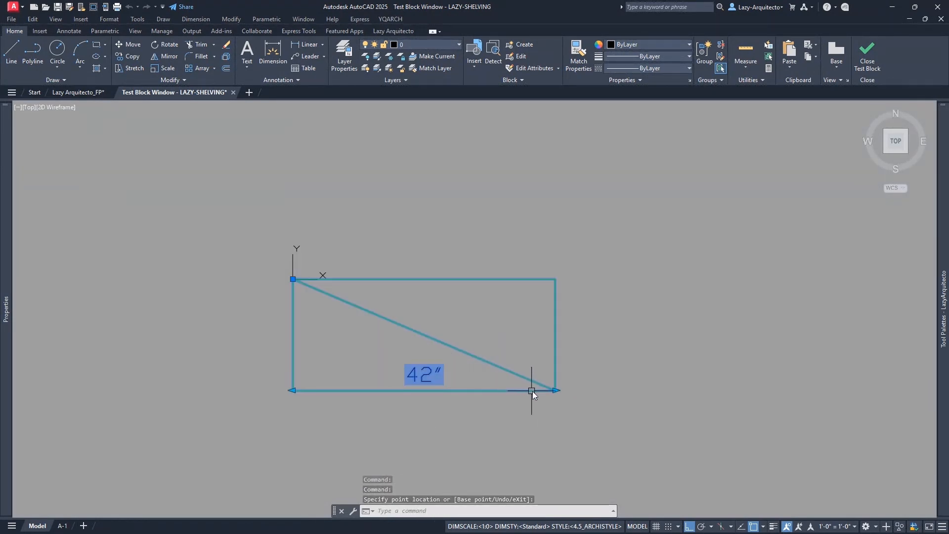
{"action": "left_click", "coordinate": [473, 411]}
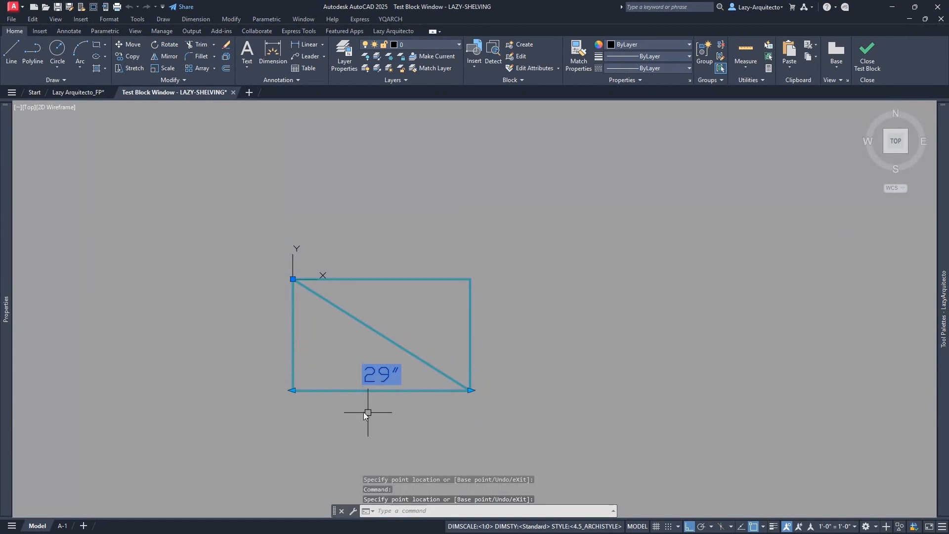
Stretch the test block's left end outward to about 47" and 61" to check the label and base point
{"action": "left_click", "coordinate": [294, 391]}
{"action": "left_click", "coordinate": [179, 405]}
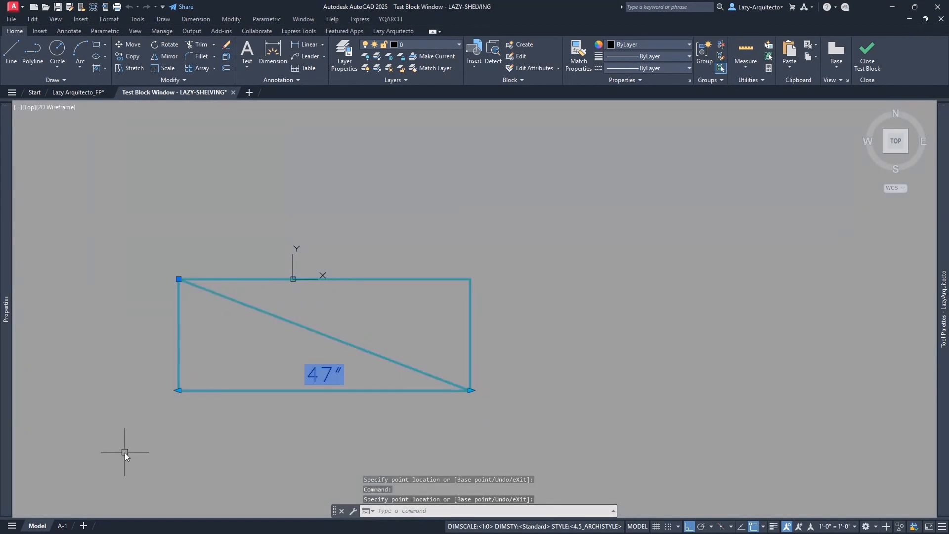
{"action": "left_click", "coordinate": [179, 392]}
{"action": "left_click", "coordinate": [91, 395]}
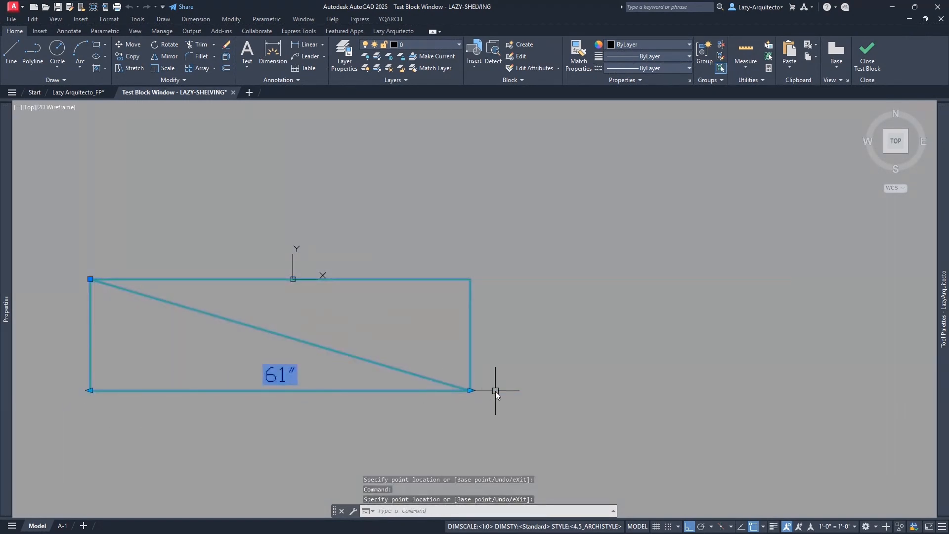
Shorten the test block from its right end to about 33" and start stretching that end outward again
{"action": "left_click", "coordinate": [473, 390]}
{"action": "left_click", "coordinate": [296, 426]}
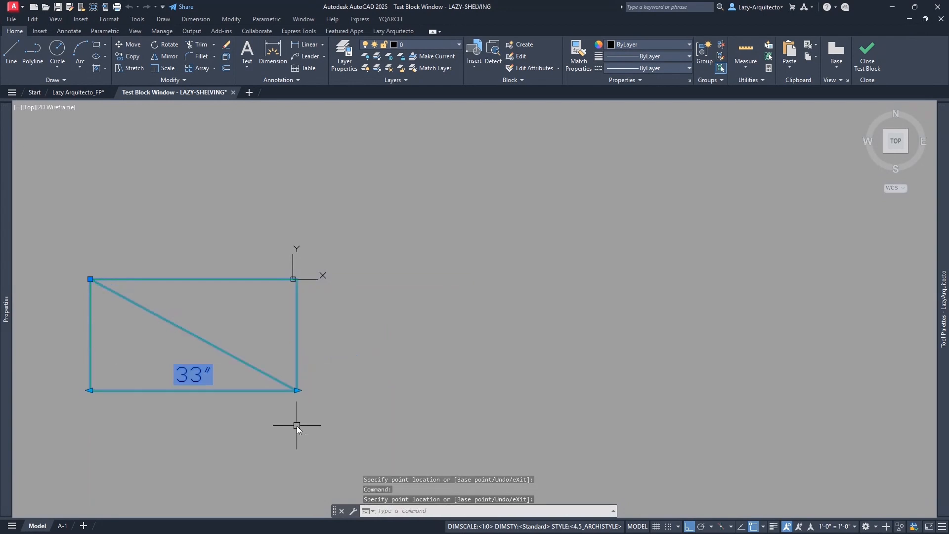
{"action": "mouse_move", "coordinate": [297, 425]}
{"action": "middle_mouse_down"}
{"action": "mouse_move", "coordinate": [302, 403]}
{"action": "mouse_move", "coordinate": [417, 385]}
{"action": "middle_mouse_up"}
{"action": "left_click", "coordinate": [436, 367]}
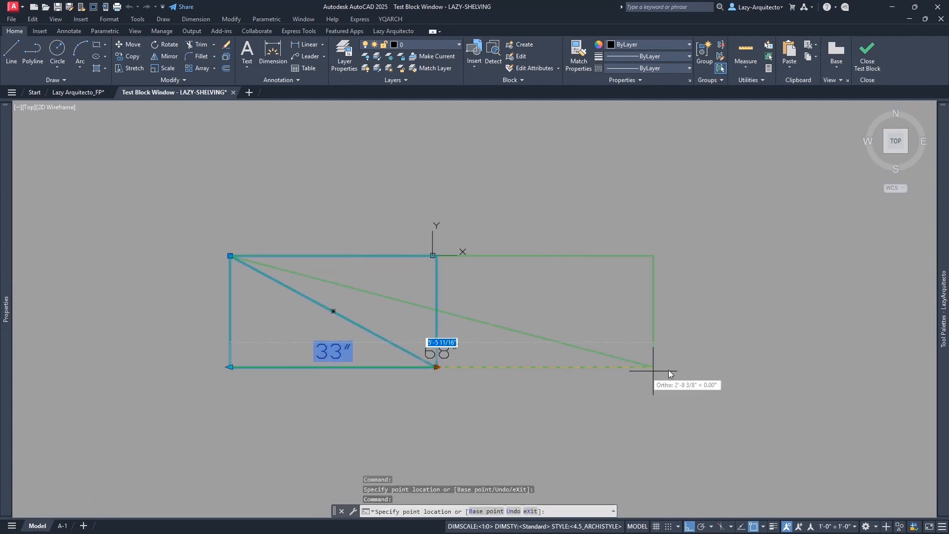
Stretch the shelving block's right end outward to about 71 inches and pull its left end in to about 36 inches
{"action": "left_click", "coordinate": [669, 368]}
{"action": "left_click", "coordinate": [235, 369]}
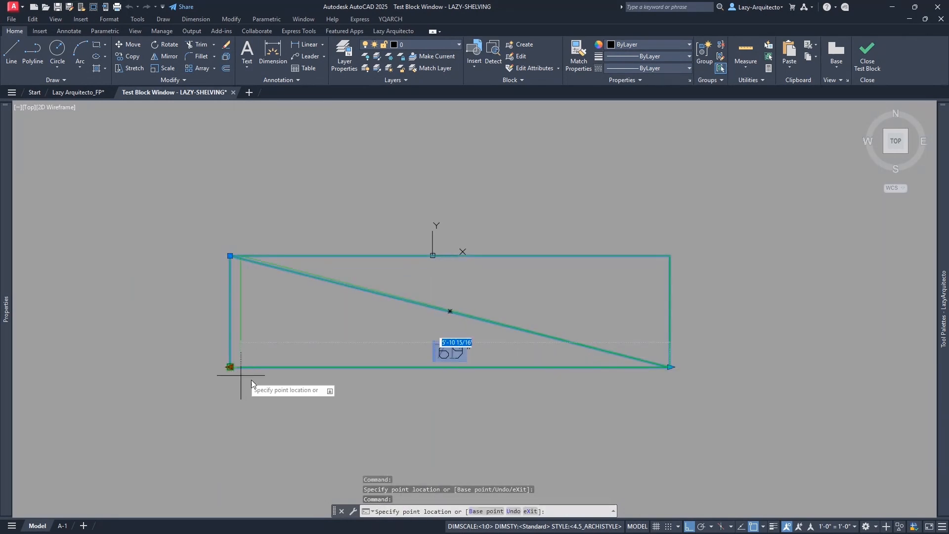
{"action": "left_click", "coordinate": [444, 402]}
{"action": "key", "text": "Escape"}
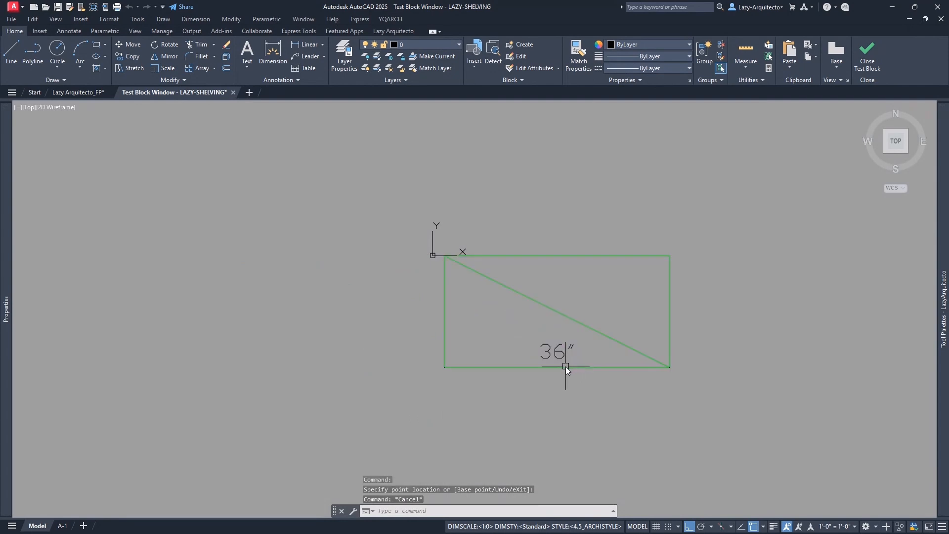
Stretch the test block's left end outward to about 70 inches and examine its length label
{"action": "left_click", "coordinate": [565, 366]}
{"action": "left_click", "coordinate": [444, 367]}
{"action": "left_click", "coordinate": [237, 404]}
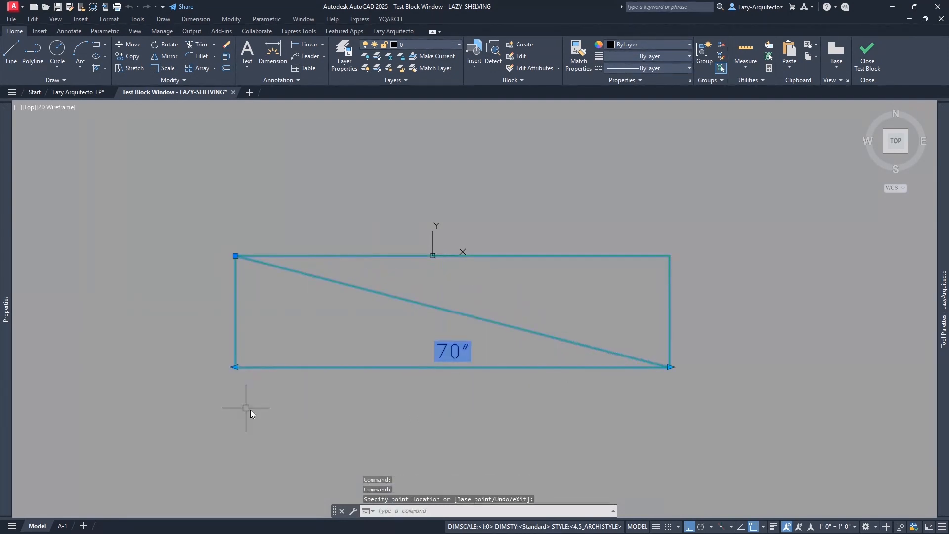
{"action": "scroll", "coordinate": [463, 360], "scroll_direction": "up", "scroll_amount": 3}
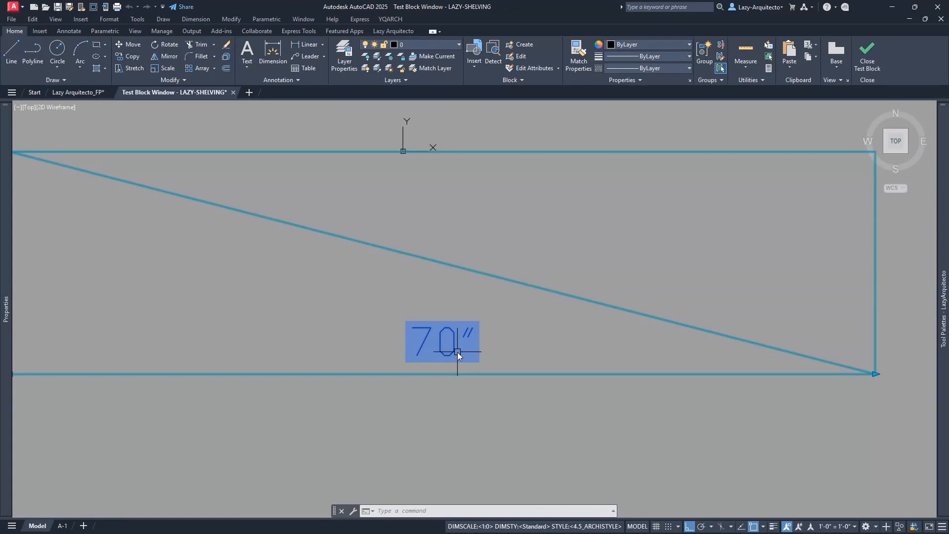
{"action": "scroll", "coordinate": [406, 357], "scroll_direction": "down", "scroll_amount": 3}
{"action": "key", "text": "Escape"}
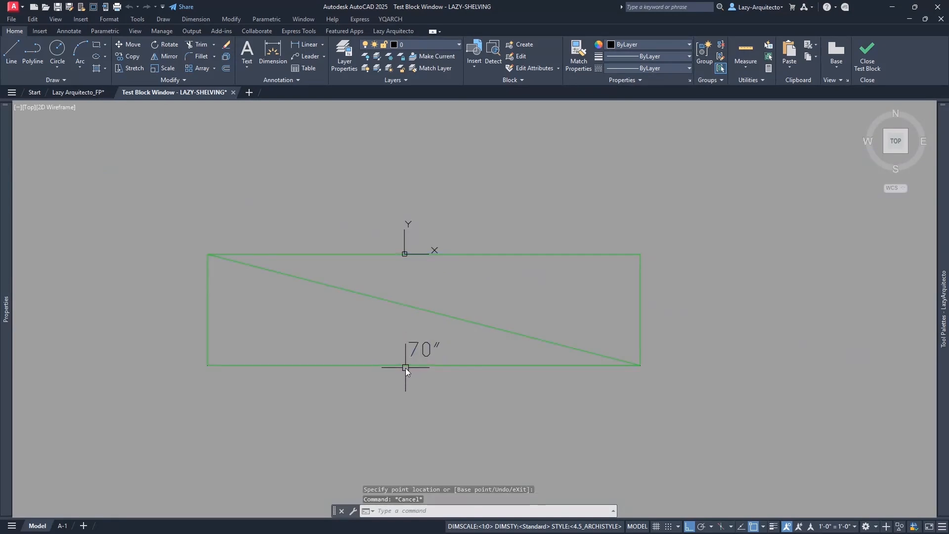
Set the test block's length to 45 inches using its right-end stretch grip
{"action": "left_click", "coordinate": [407, 367]}
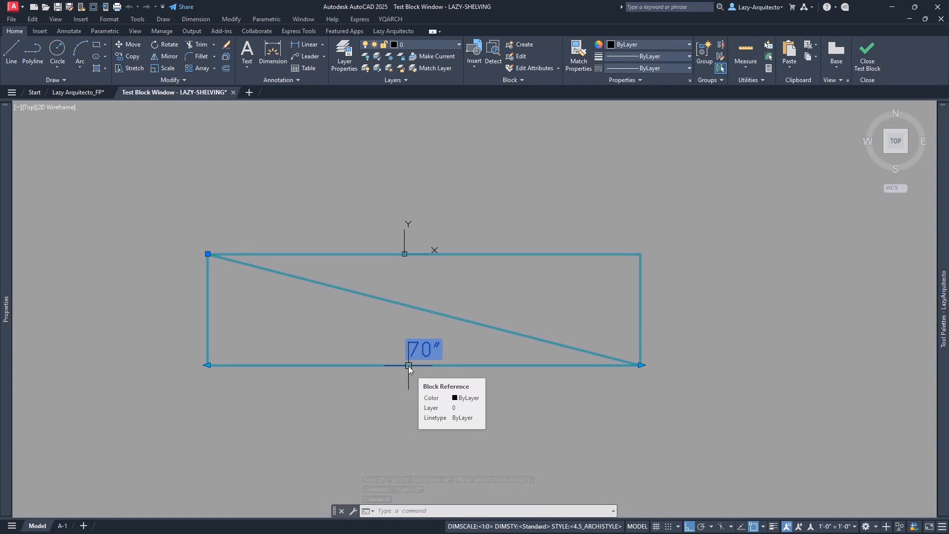
{"action": "left_click", "coordinate": [409, 366]}
{"action": "type", "text": "45"}
{"action": "key", "text": "Return"}
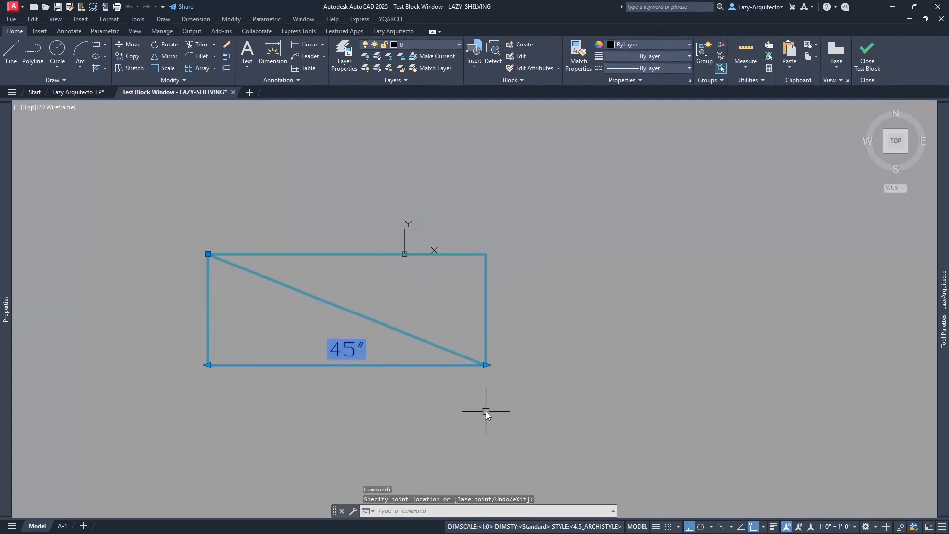
Lengthen the test block from its right end in stages, through about 64 and 68 inches up to about 83 inches
{"action": "left_click", "coordinate": [604, 387]}
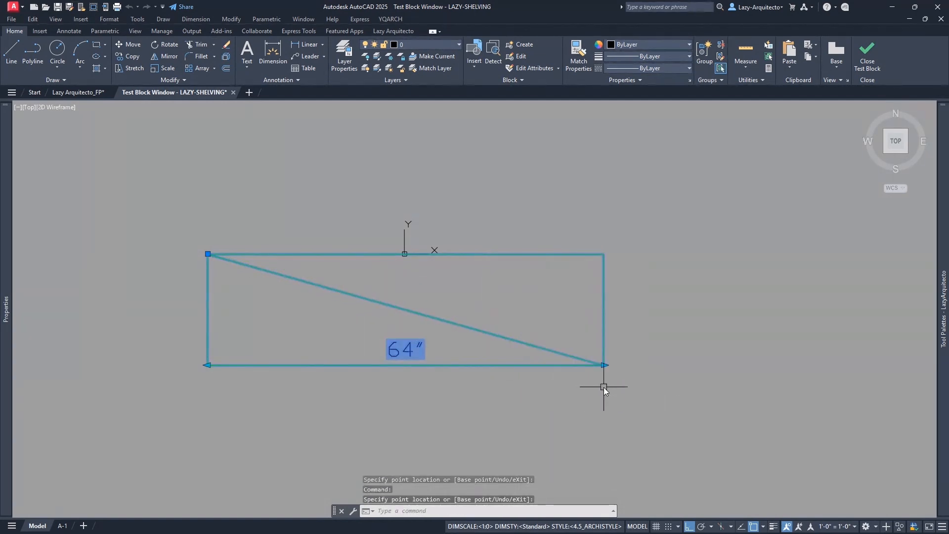
{"action": "left_click", "coordinate": [603, 367]}
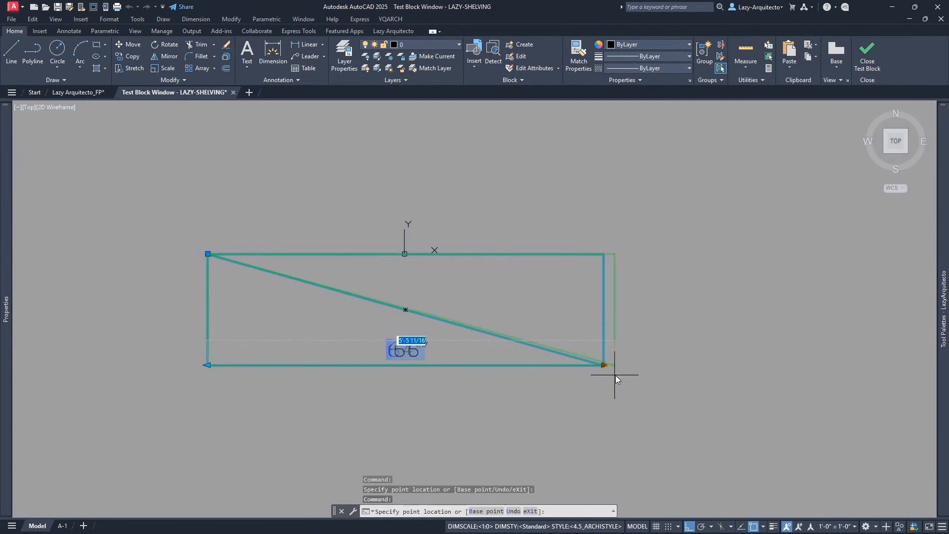
{"action": "left_click", "coordinate": [625, 375]}
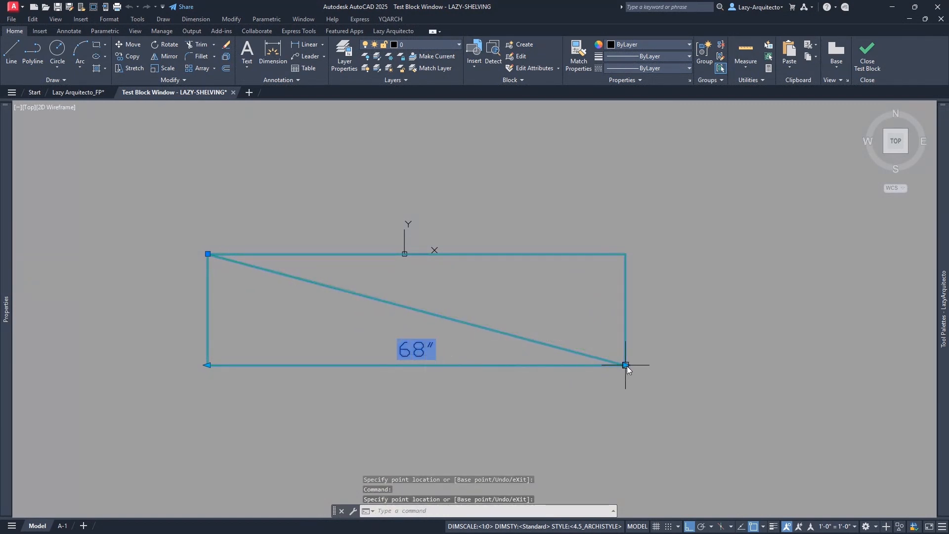
{"action": "left_click", "coordinate": [626, 365]}
{"action": "left_click", "coordinate": [668, 381]}
{"action": "left_click", "coordinate": [672, 363]}
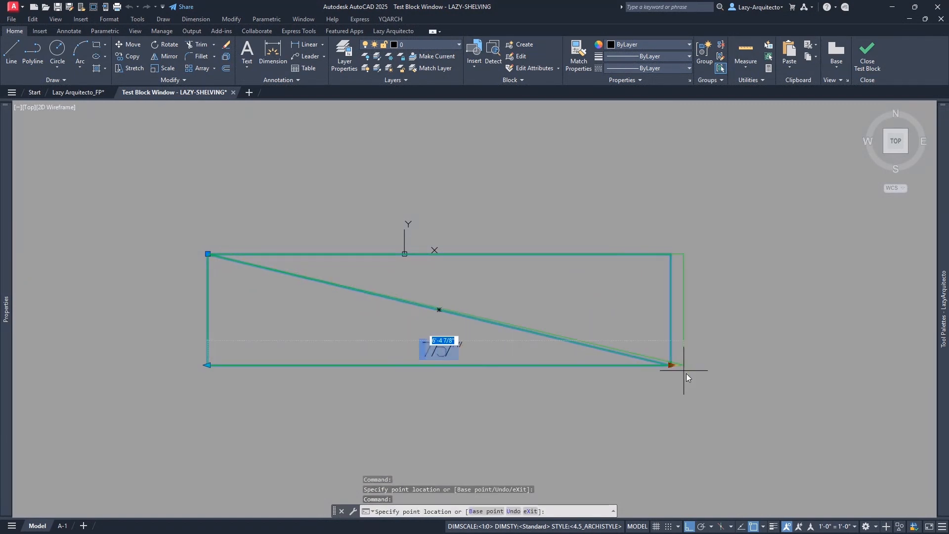
{"action": "left_click", "coordinate": [722, 384]}
Shorten the test block from its right end and set its length to exactly 65 inches
{"action": "left_click", "coordinate": [722, 366]}
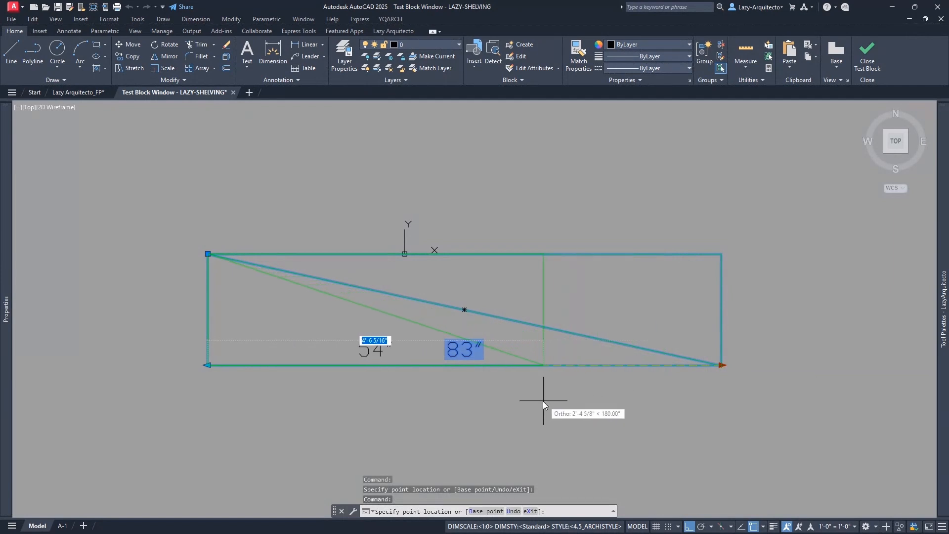
{"action": "left_click", "coordinate": [524, 404]}
{"action": "left_click", "coordinate": [524, 366]}
{"action": "type", "text": "65"}
{"action": "key", "text": "Return"}
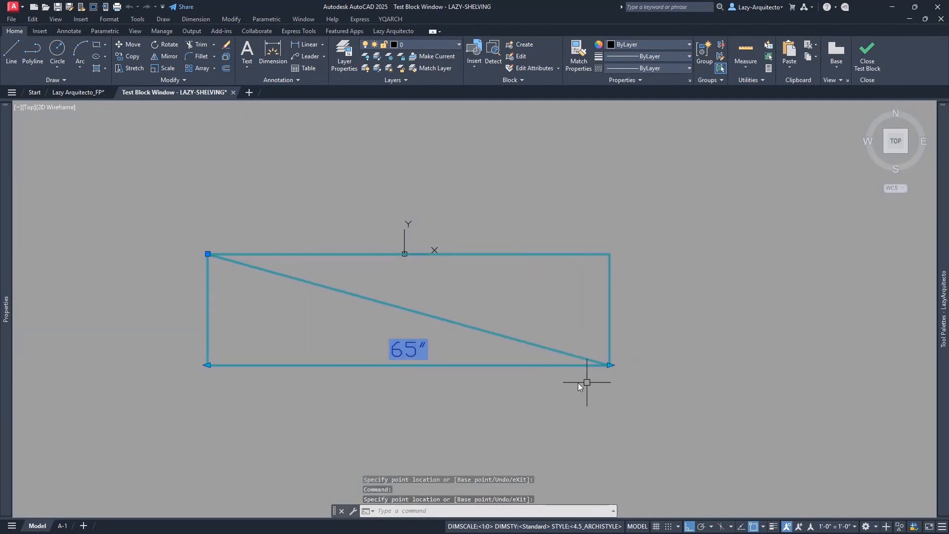
Resize the test block from its right end to about 64 and 28 inches, and close the block test
{"action": "left_click", "coordinate": [611, 365]}
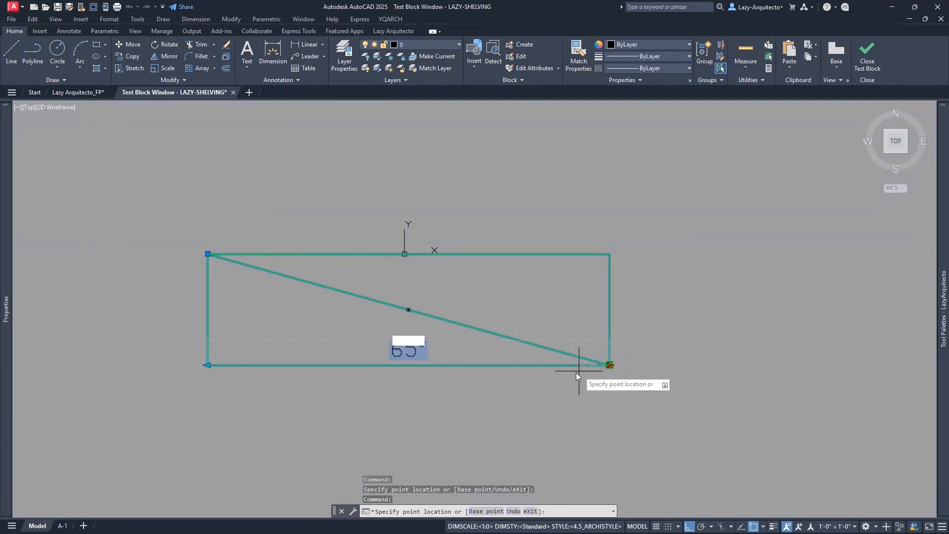
{"action": "left_click", "coordinate": [507, 389]}
{"action": "left_click", "coordinate": [507, 366]}
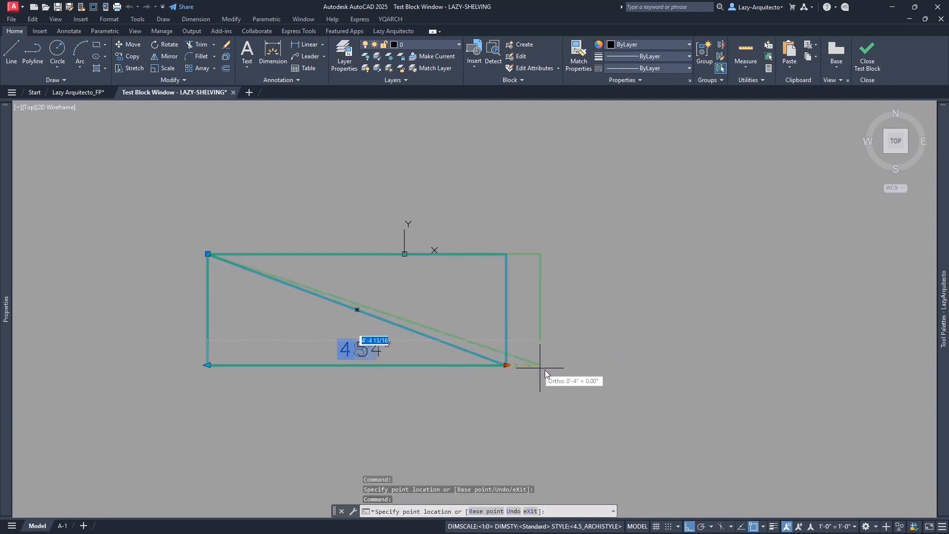
{"action": "left_click", "coordinate": [606, 375]}
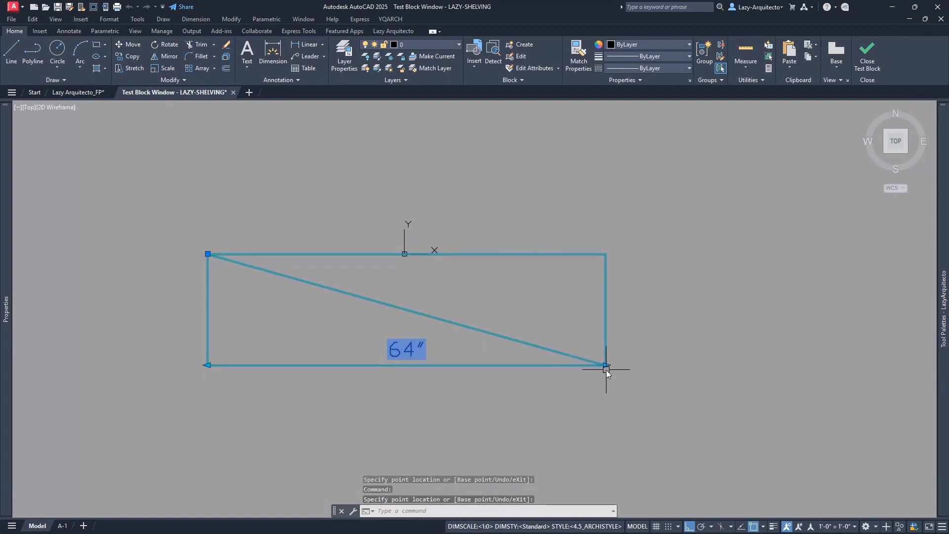
{"action": "left_click", "coordinate": [605, 367]}
{"action": "left_click", "coordinate": [381, 407]}
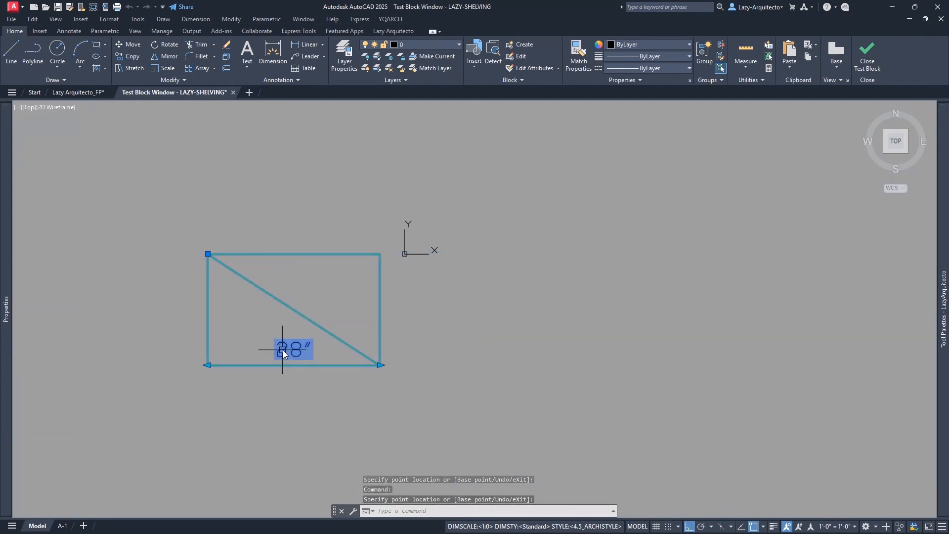
{"action": "left_click", "coordinate": [867, 56]}
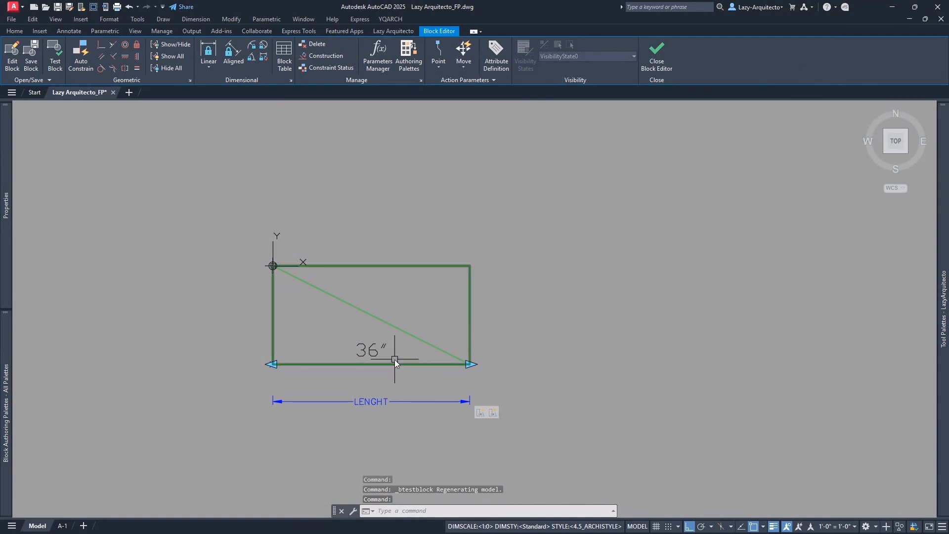
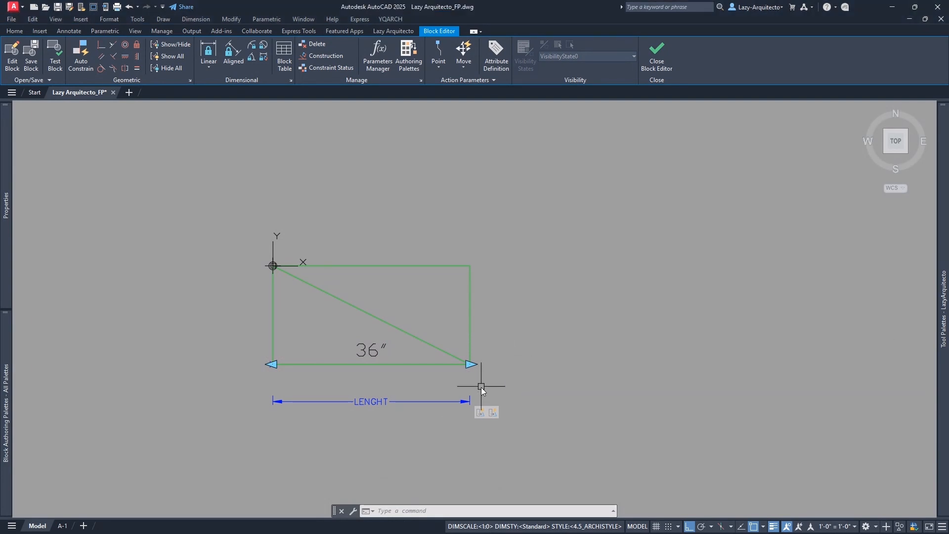
Set the distance type of the LENGHT linear parameter's value set to List
{"action": "left_click", "coordinate": [377, 400]}
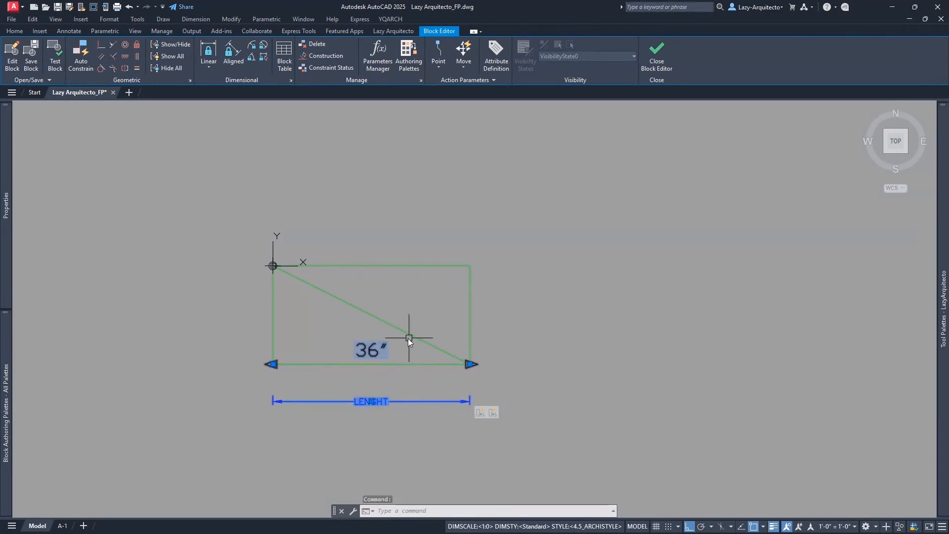
{"action": "mouse_move", "coordinate": [10, 242]}
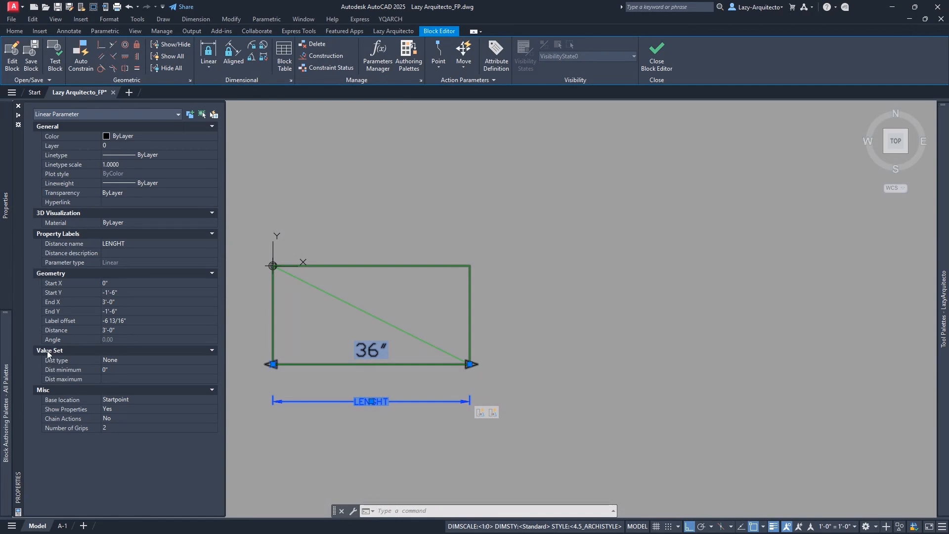
{"action": "left_click", "coordinate": [133, 361]}
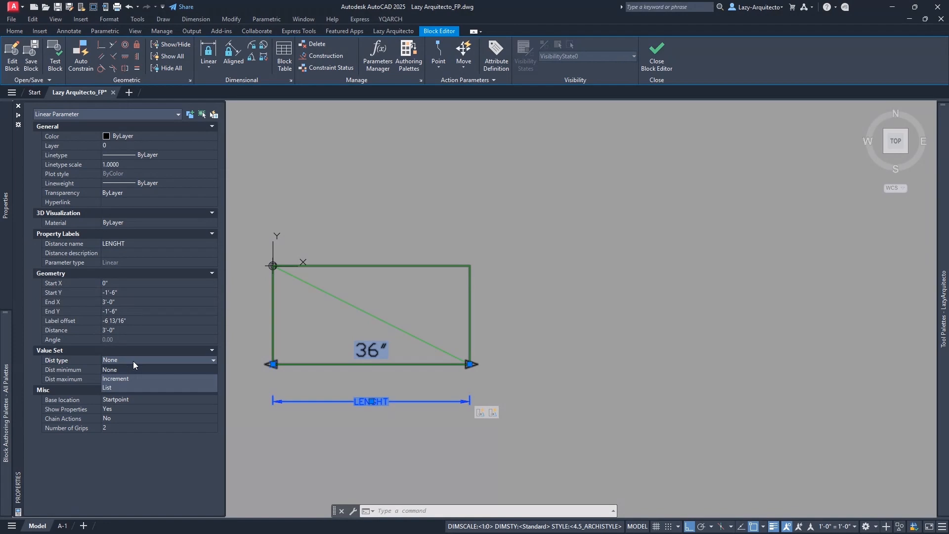
{"action": "left_click", "coordinate": [132, 390]}
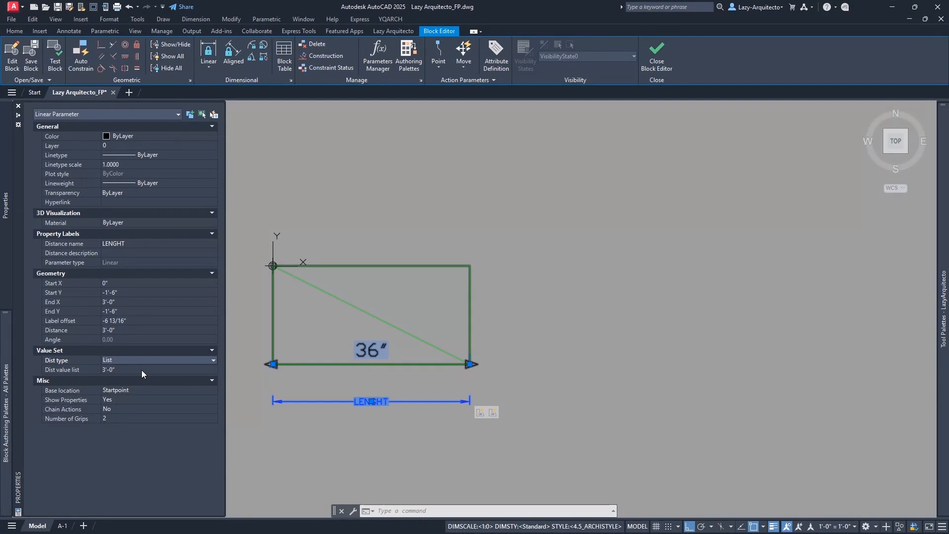
Add the distances 24", 2'-6", 4', 5' and 6' to the LENGHT parameter's distance value list
{"action": "left_click", "coordinate": [142, 370]}
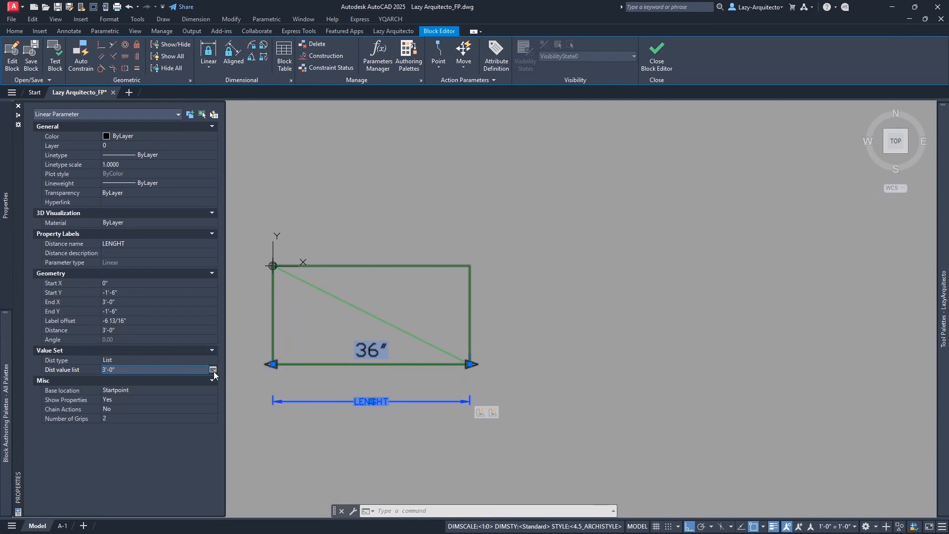
{"action": "left_click", "coordinate": [213, 370]}
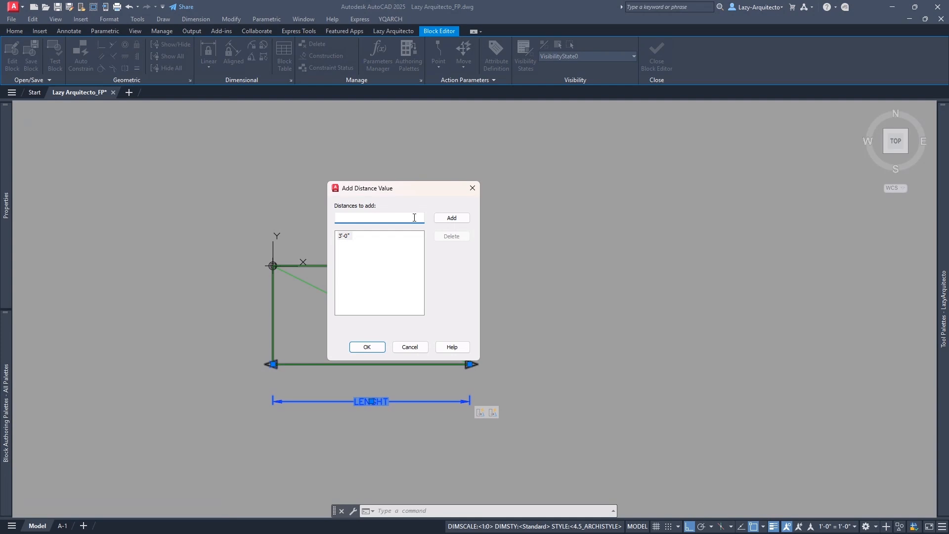
{"action": "type", "text": "24"}
{"action": "key", "text": "Return"}
{"action": "type", "text": "2"}
{"action": "type", "text": "'-6"}
{"action": "key", "text": "Return"}
{"action": "type", "text": "4'"}
{"action": "key", "text": "Return"}
{"action": "type", "text": "5'"}
{"action": "key", "text": "Return"}
{"action": "type", "text": "6'"}
{"action": "key", "text": "Return"}
{"action": "left_click", "coordinate": [373, 345]}
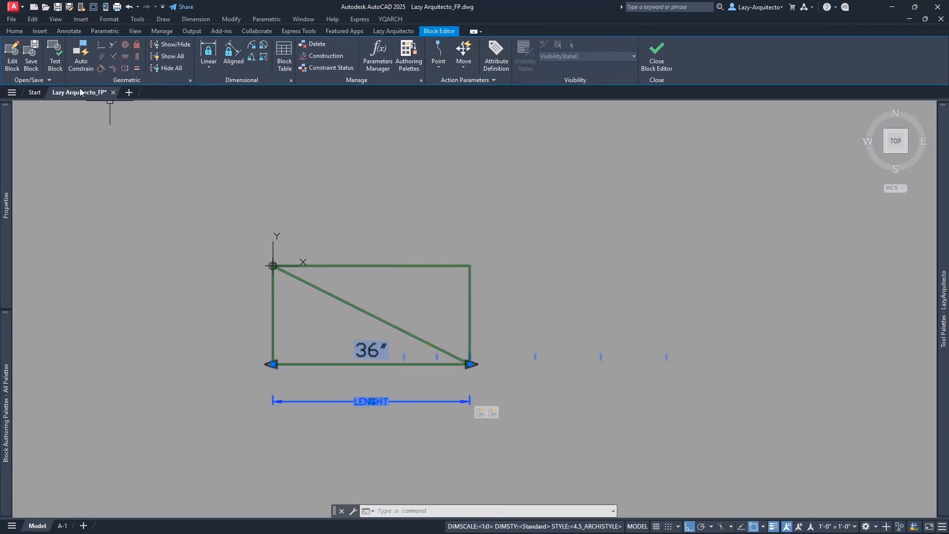
Test the shelving block and stretch its right end to the 48-inch list increment
{"action": "left_click", "coordinate": [55, 55]}
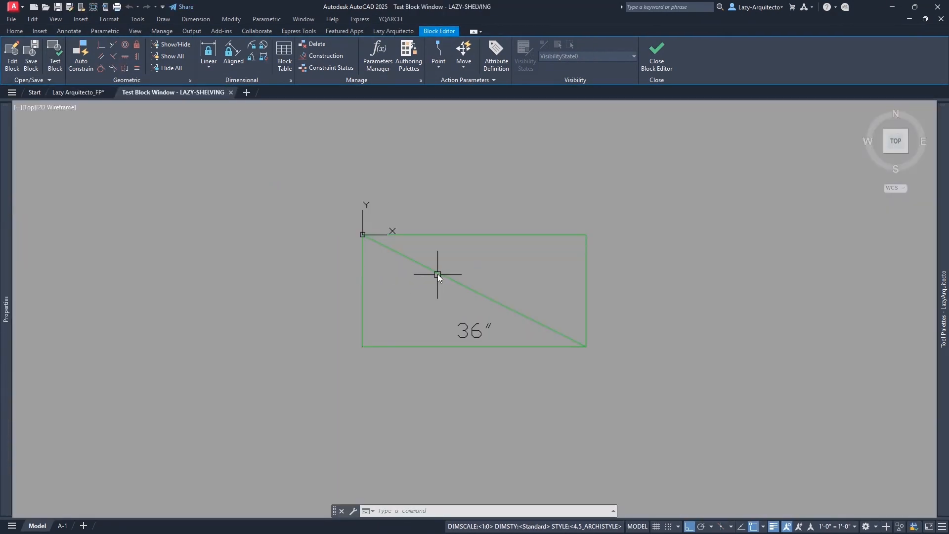
{"action": "left_click", "coordinate": [438, 274]}
{"action": "left_click", "coordinate": [589, 347]}
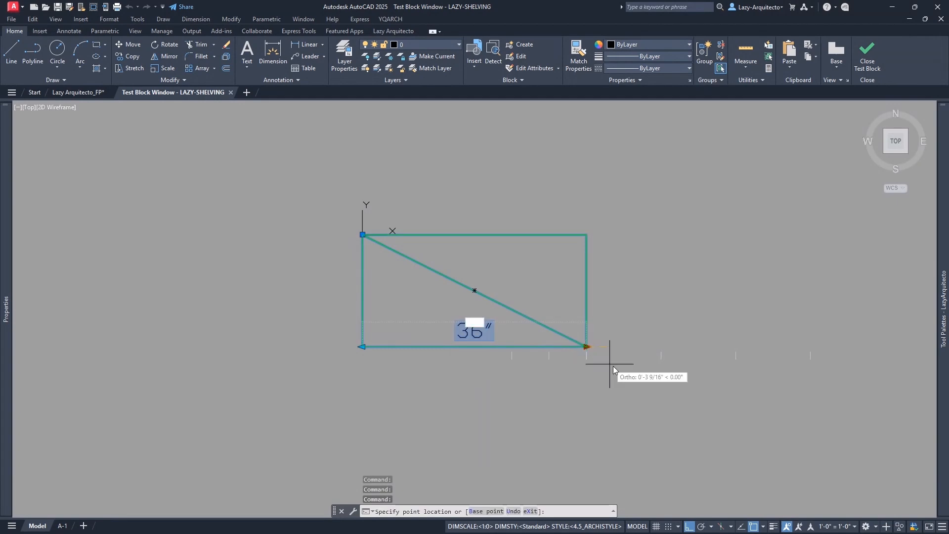
{"action": "left_click", "coordinate": [656, 375]}
Stretch the test block's right end to the 60-inch and 72-inch increments and back to 24 inches
{"action": "scroll", "coordinate": [464, 376], "scroll_direction": "down", "scroll_amount": 3}
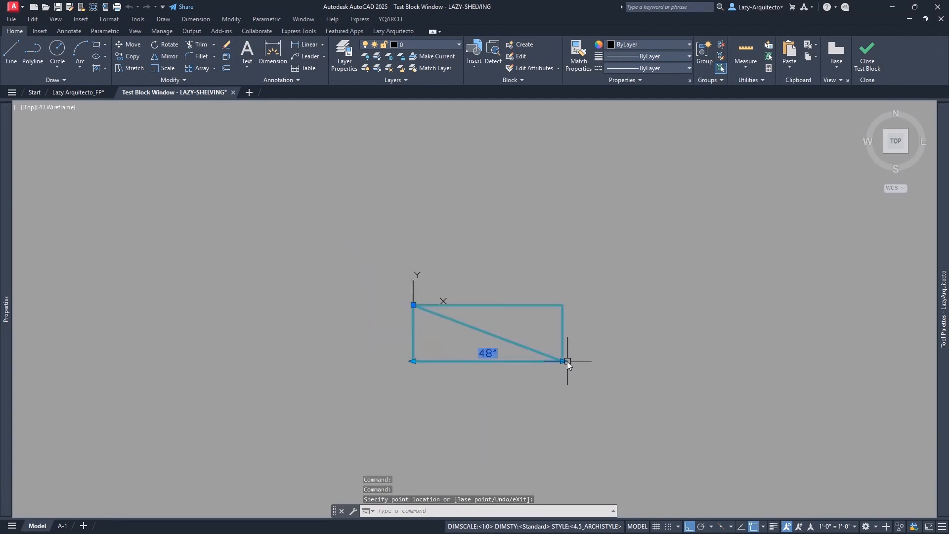
{"action": "left_click", "coordinate": [564, 361]}
{"action": "left_click", "coordinate": [601, 364]}
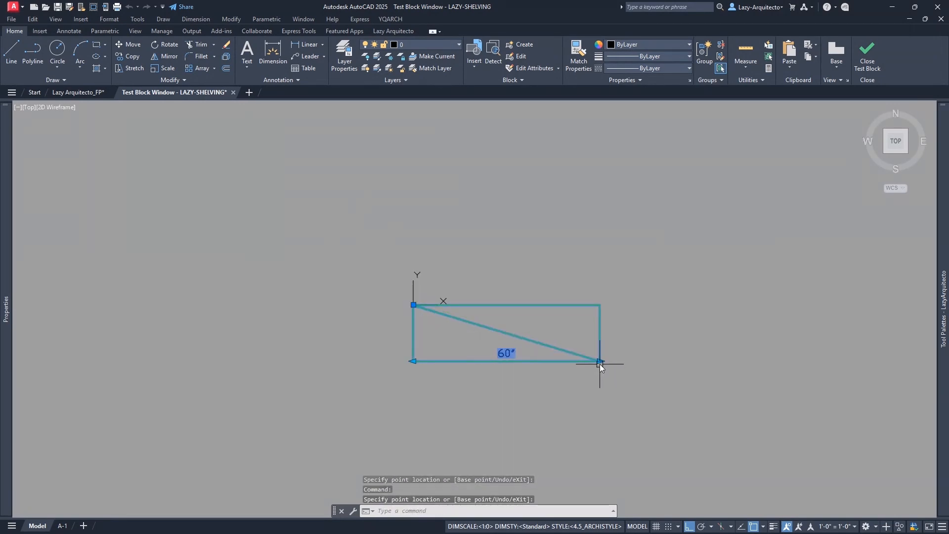
{"action": "left_click", "coordinate": [601, 364]}
{"action": "left_click", "coordinate": [636, 363]}
{"action": "left_click", "coordinate": [633, 361]}
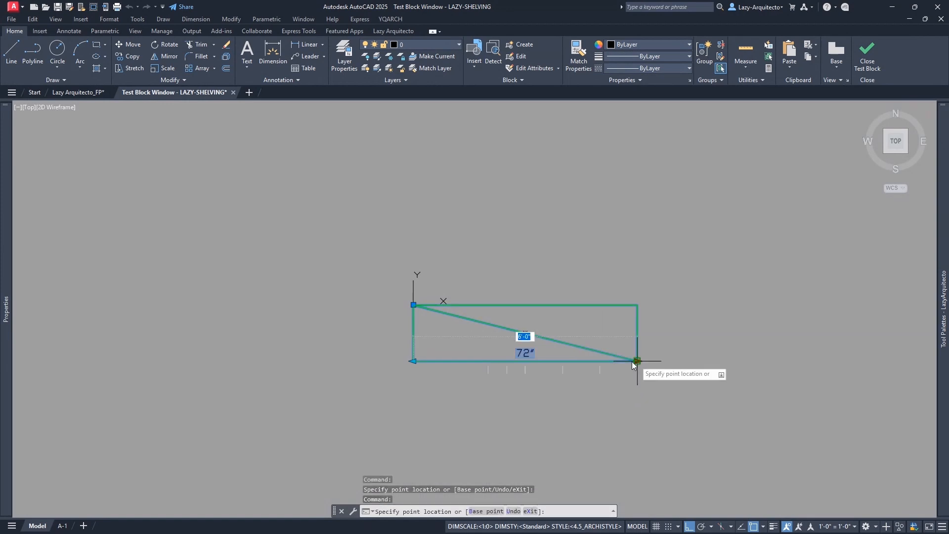
{"action": "left_click", "coordinate": [477, 392]}
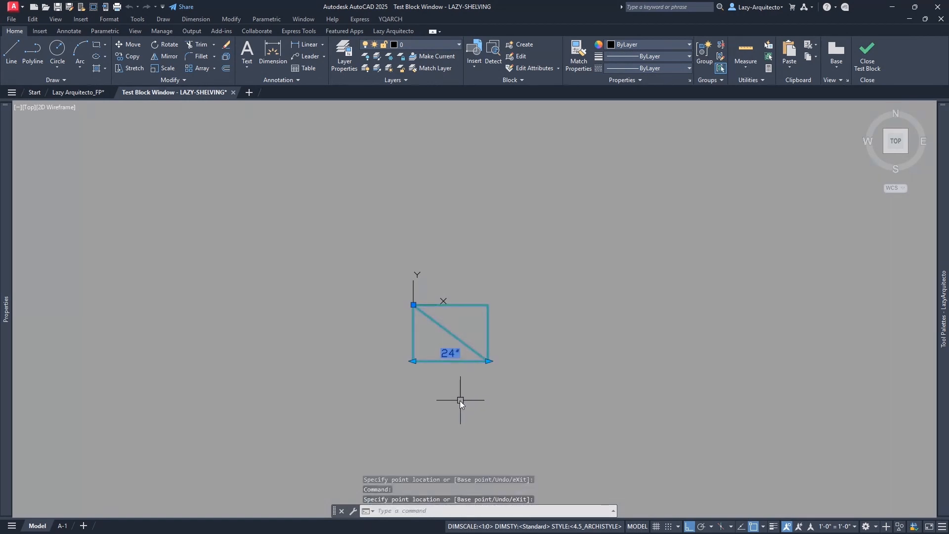
Stretch the test block's left end outward to 48 and 72 inches, and close the block test
{"action": "left_click", "coordinate": [414, 362]}
{"action": "left_click", "coordinate": [341, 373]}
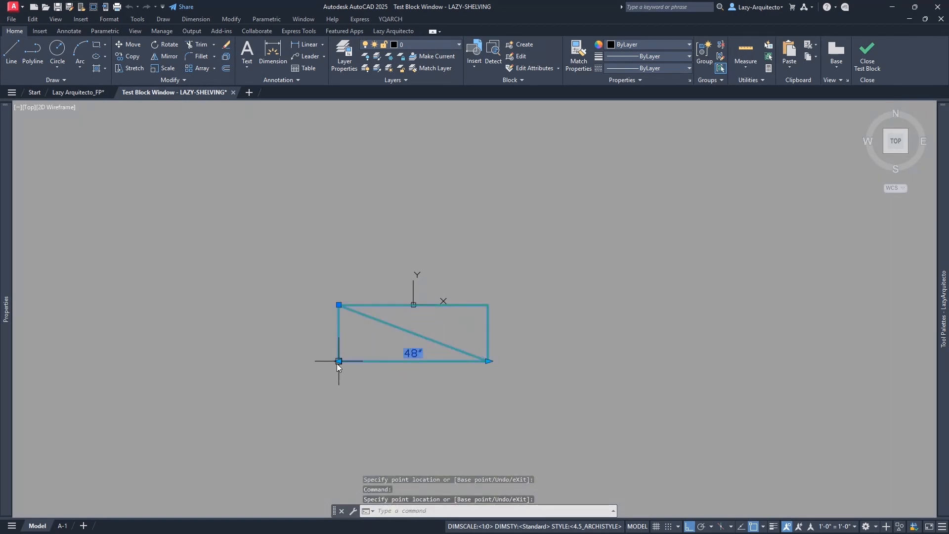
{"action": "left_click", "coordinate": [263, 381]}
{"action": "key", "text": "Escape"}
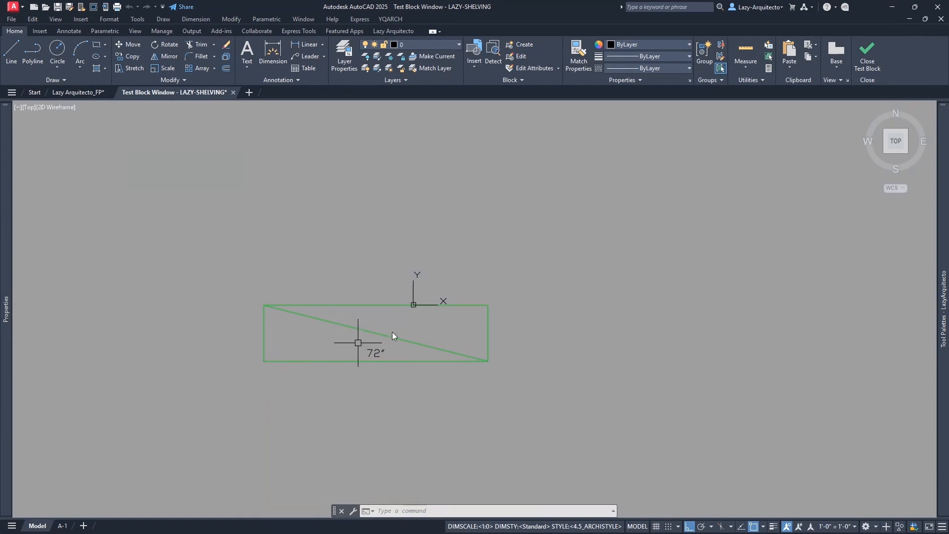
{"action": "left_click", "coordinate": [857, 69]}
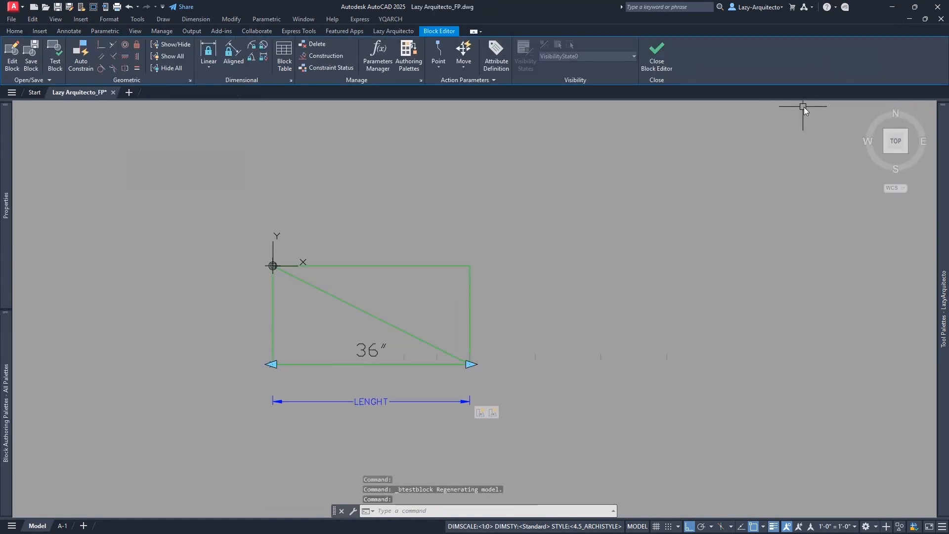
Close the Block Editor, saving the parameter changes to all shelving block references, and inspect the 48-inch block in the floor plan
{"action": "left_click", "coordinate": [659, 57]}
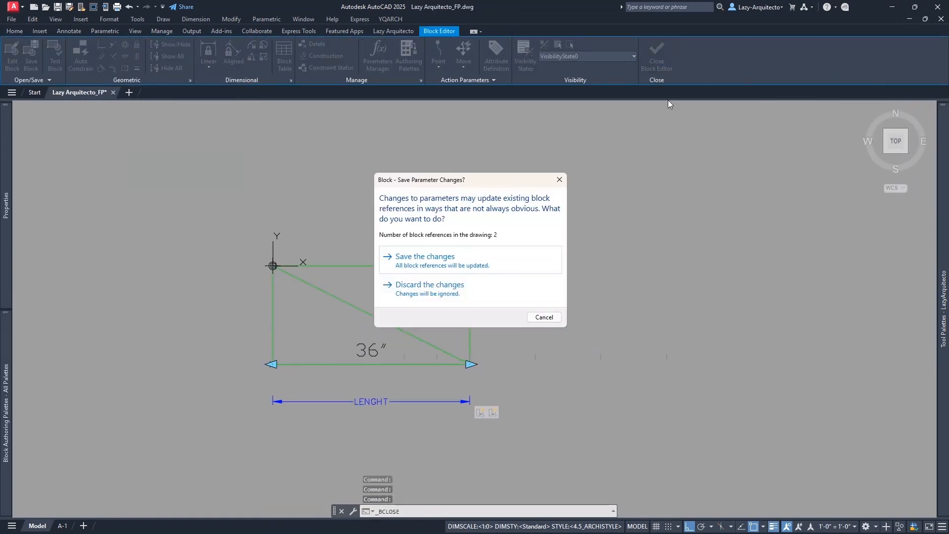
{"action": "left_click", "coordinate": [486, 266]}
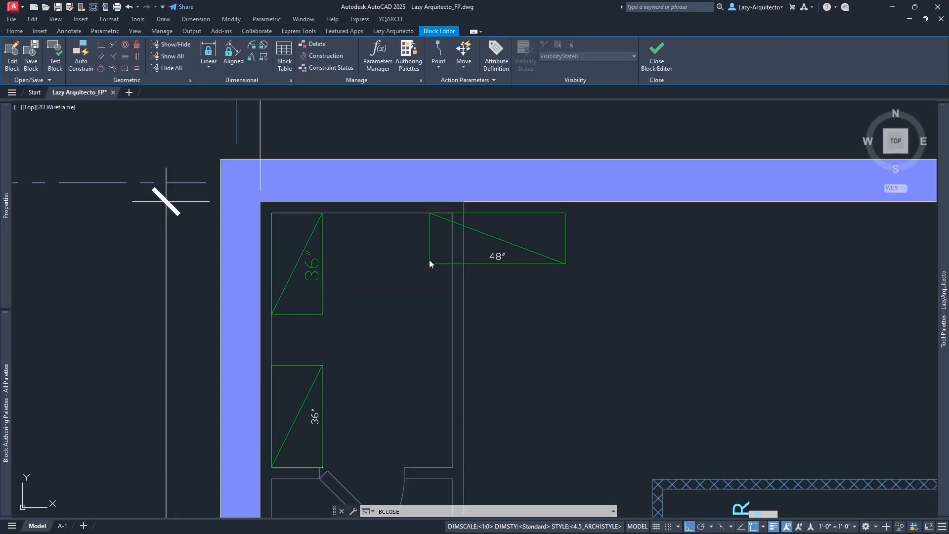
{"action": "left_click", "coordinate": [430, 239]}
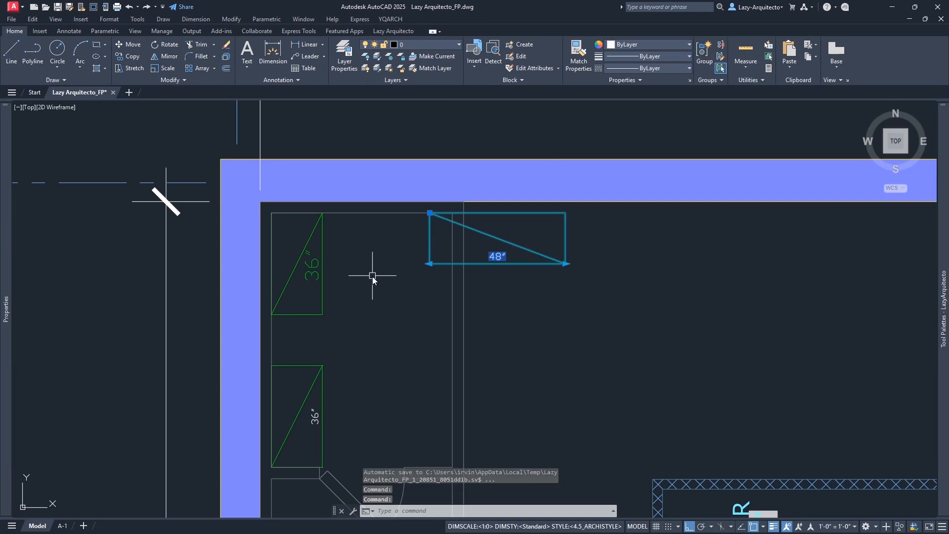
{"action": "middle_click_drag", "start_coordinate": [352, 333], "coordinate": [342, 278]}
{"action": "key", "text": "Escape"}
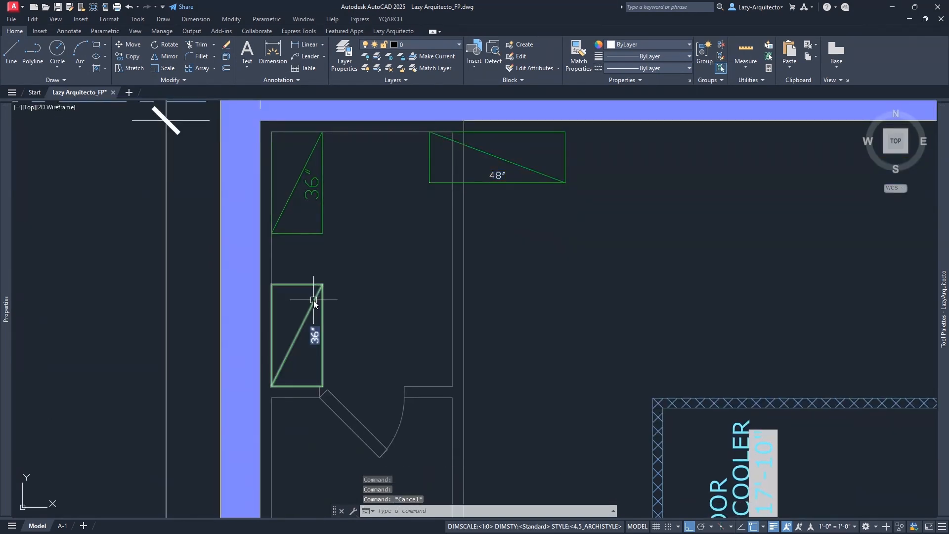
Erase the loose 36-inch shelf drawing in the room's upper-left corner and the separate 48-inch shelving block
{"action": "left_click", "coordinate": [336, 235]}
{"action": "left_click", "coordinate": [312, 206]}
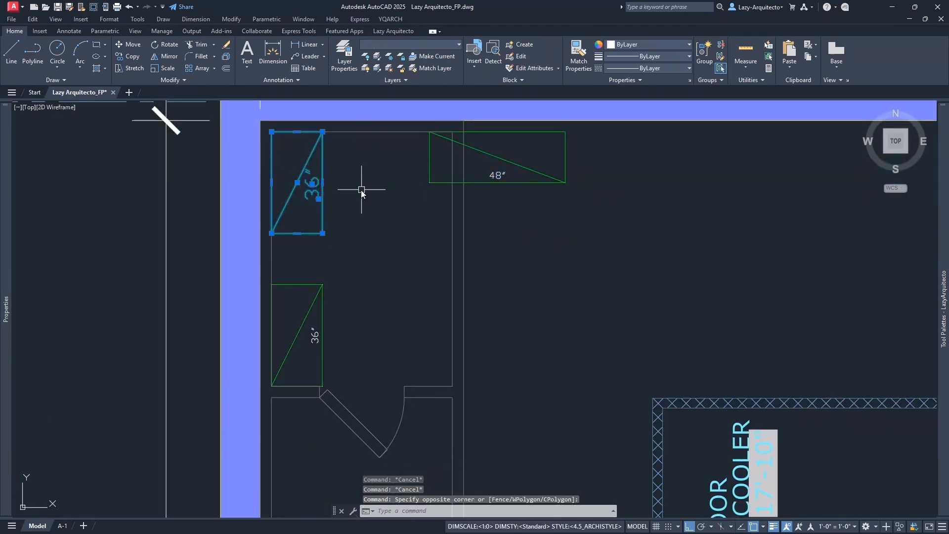
{"action": "key", "text": "Delete"}
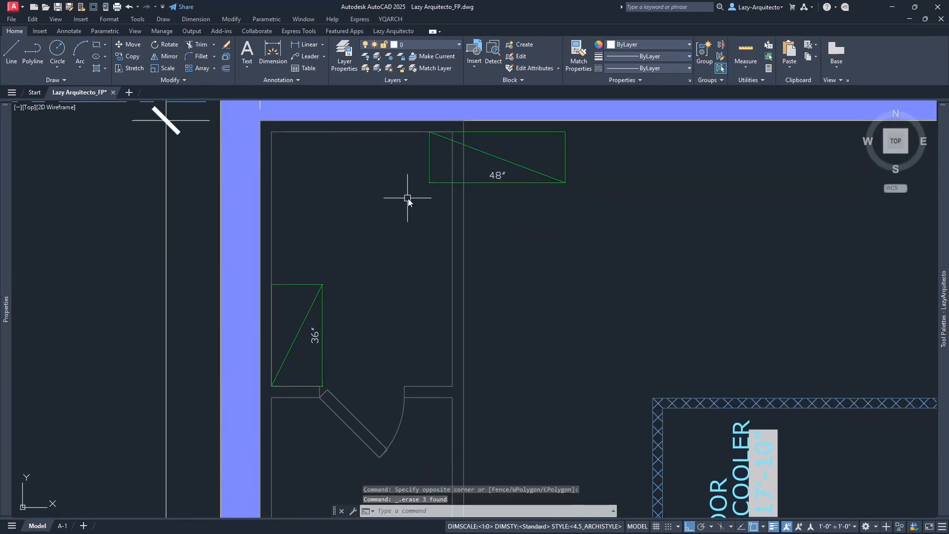
{"action": "left_click", "coordinate": [438, 183]}
{"action": "key", "text": "Delete"}
Stretch the upper end of the remaining shelving block down to the 24-inch increment
{"action": "left_click", "coordinate": [313, 349]}
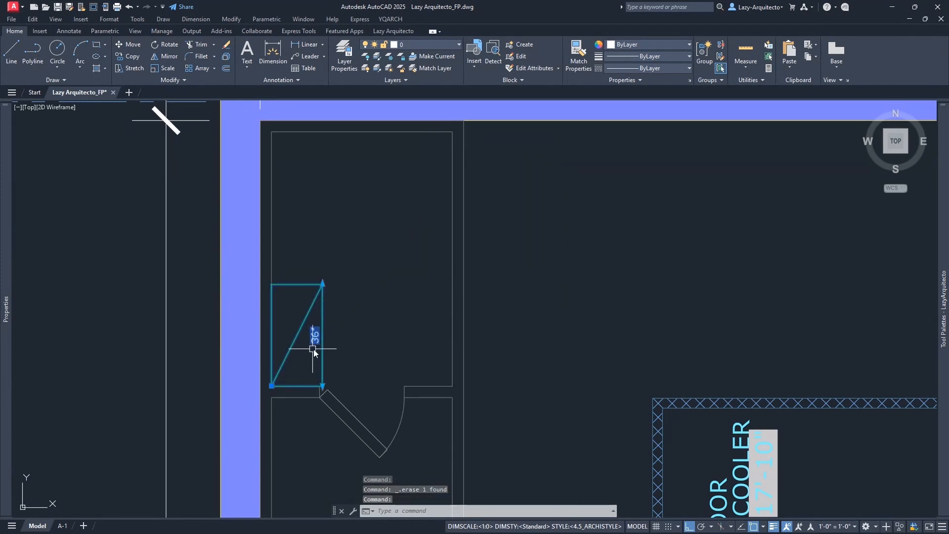
{"action": "left_click", "coordinate": [323, 286]}
{"action": "left_click", "coordinate": [338, 325]}
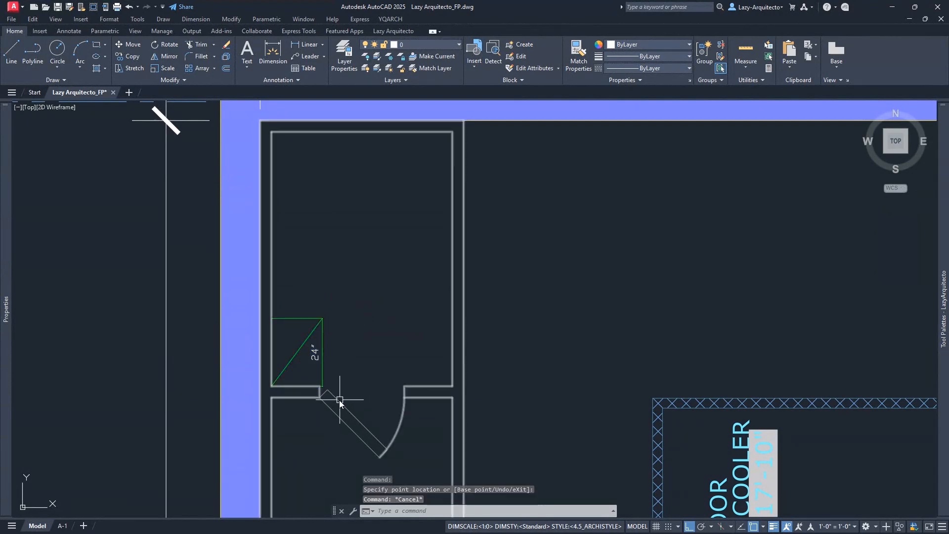
{"action": "key", "text": "Escape"}
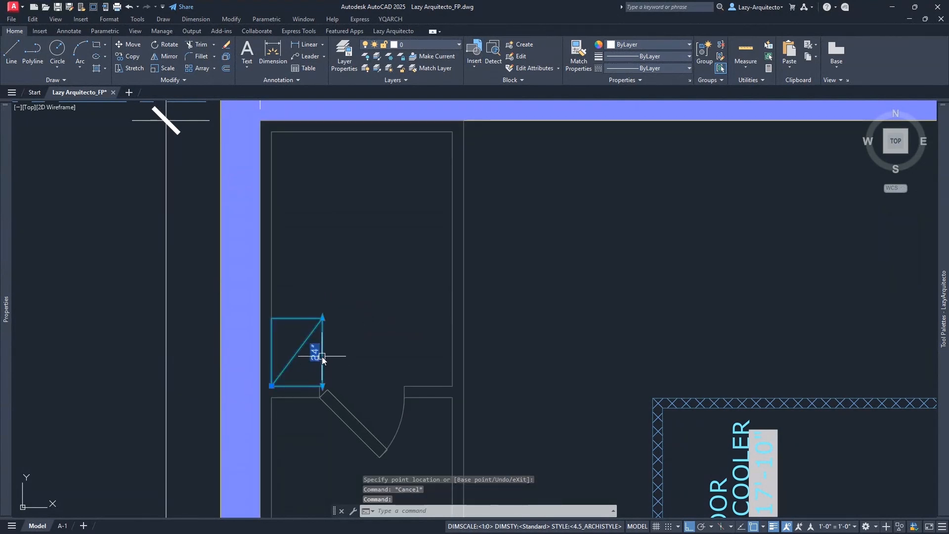
{"action": "key", "text": "Escape"}
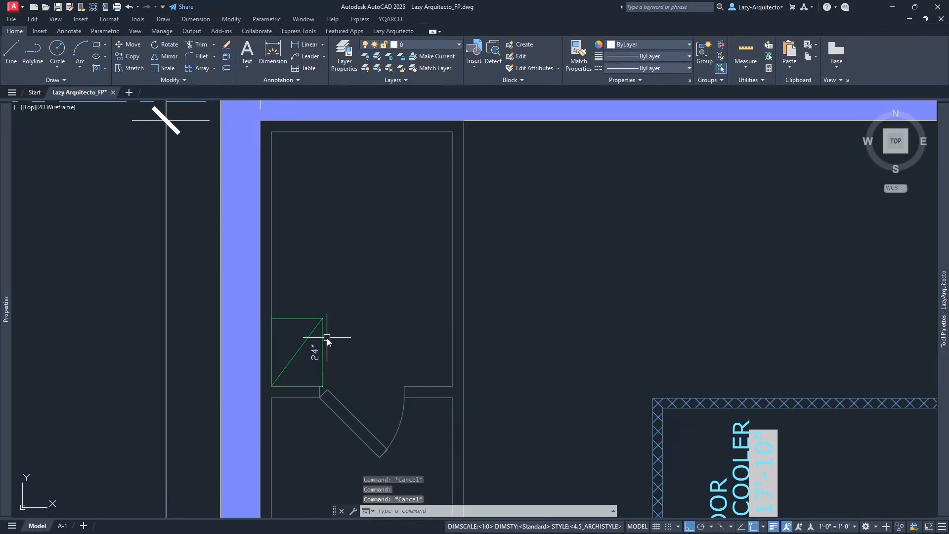
Stretch the upper end of the shelving block beside the door up to the 72-inch increment
{"action": "left_click", "coordinate": [322, 330]}
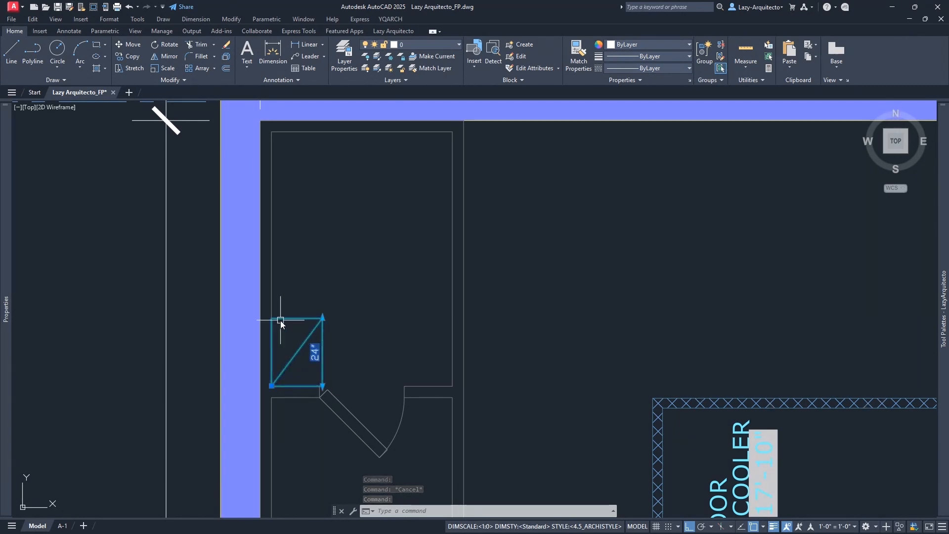
{"action": "left_click", "coordinate": [323, 319]}
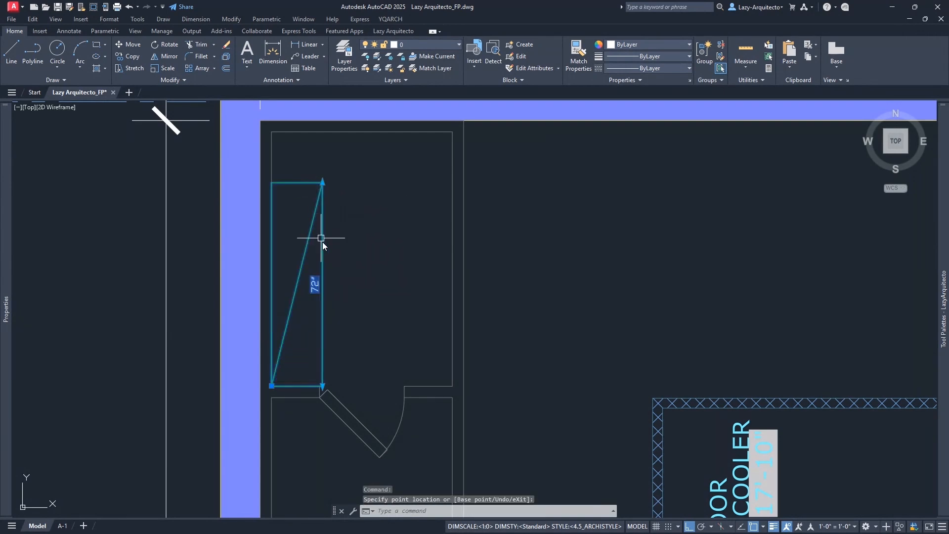
{"action": "key", "text": "Escape"}
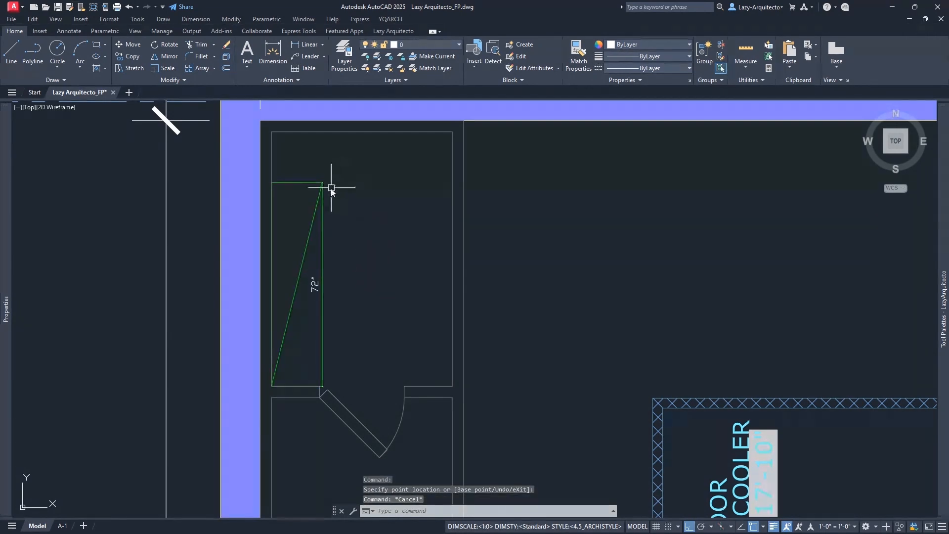
Copy the 72-inch shelving block from its lower-left corner to the room's upper-left inside corner
{"action": "left_click", "coordinate": [320, 211]}
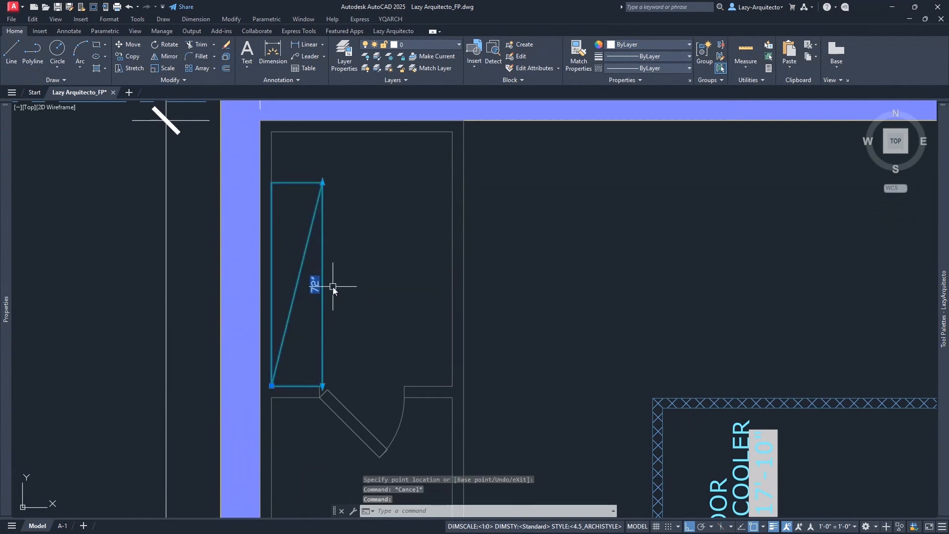
{"action": "type", "text": "CO"}
{"action": "key", "text": "Return"}
{"action": "left_click", "coordinate": [271, 386]}
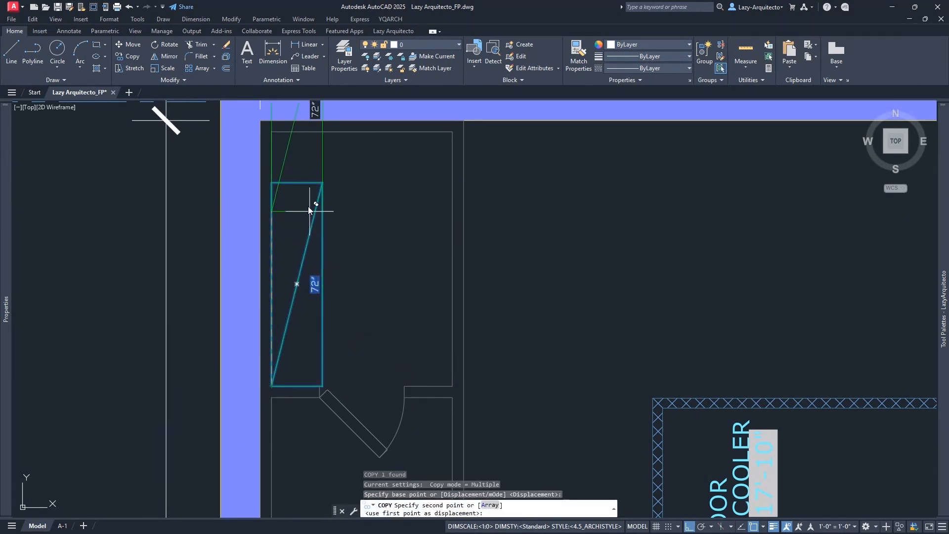
{"action": "left_click", "coordinate": [274, 134]}
{"action": "key", "text": "Escape"}
Rotate the copied shelving block 270 degrees about the room's upper-left corner so it runs along the top wall
{"action": "middle_click_drag", "start_coordinate": [298, 158], "coordinate": [295, 170]}
{"action": "scroll", "coordinate": [272, 238], "scroll_direction": "down", "scroll_amount": 3}
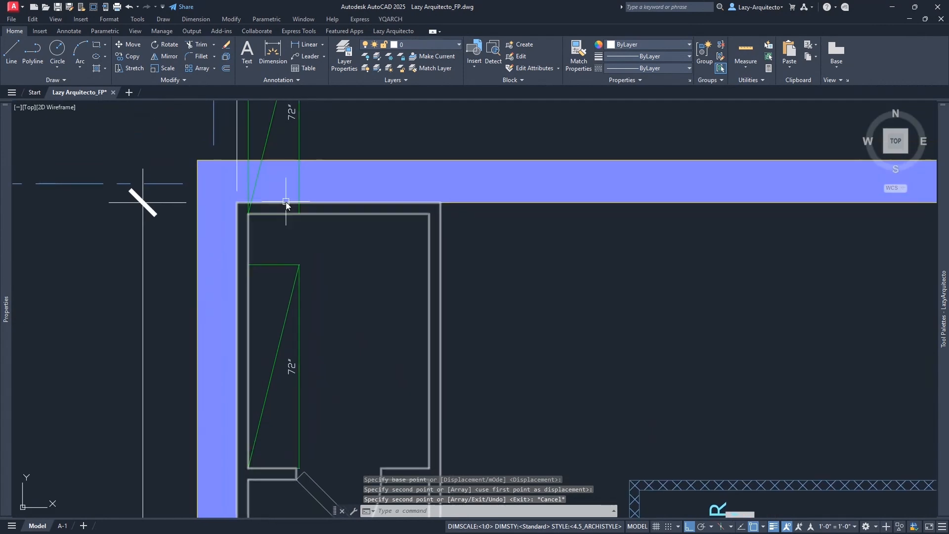
{"action": "key", "text": "Escape"}
{"action": "left_click", "coordinate": [266, 205]}
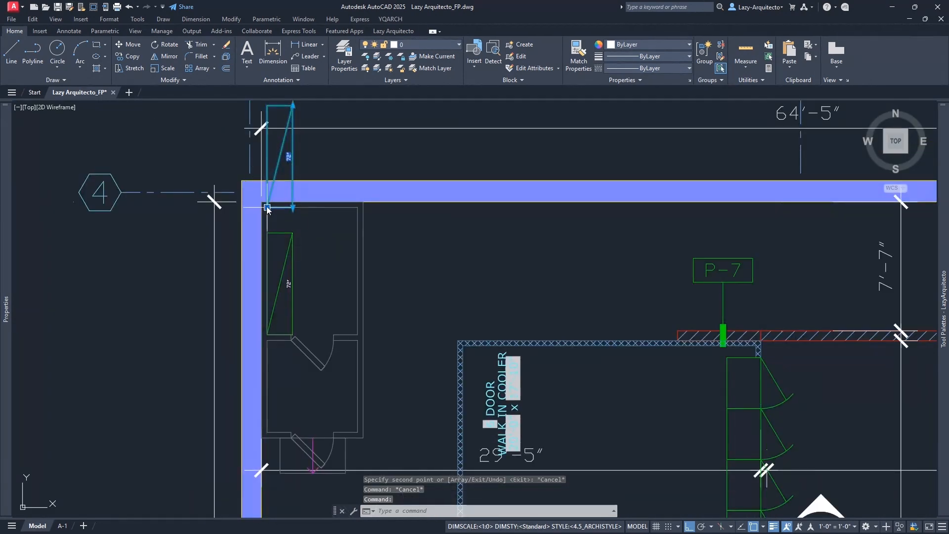
{"action": "type", "text": "ro"}
{"action": "key", "text": "Return"}
{"action": "left_click", "coordinate": [267, 207]}
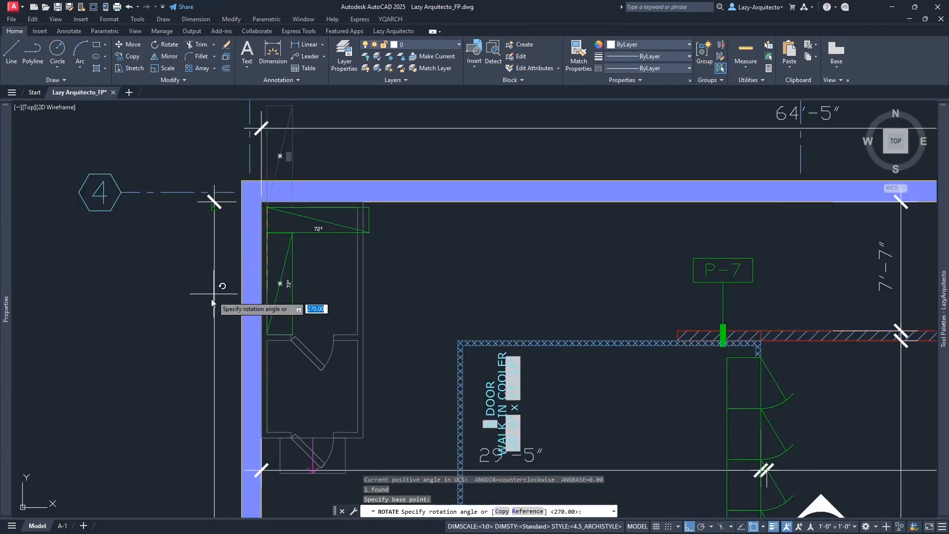
{"action": "left_click", "coordinate": [176, 324]}
Open the rotated 72-inch shelving block along the top wall in the Block Editor
{"action": "middle_click_drag", "start_coordinate": [345, 239], "coordinate": [331, 204]}
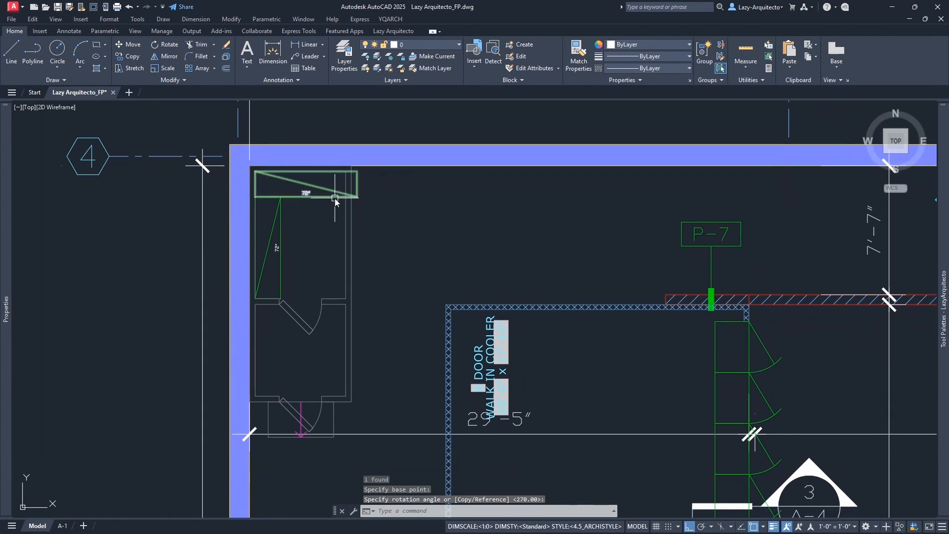
{"action": "left_click", "coordinate": [322, 198]}
{"action": "scroll", "coordinate": [309, 197], "scroll_direction": "up", "scroll_amount": 3}
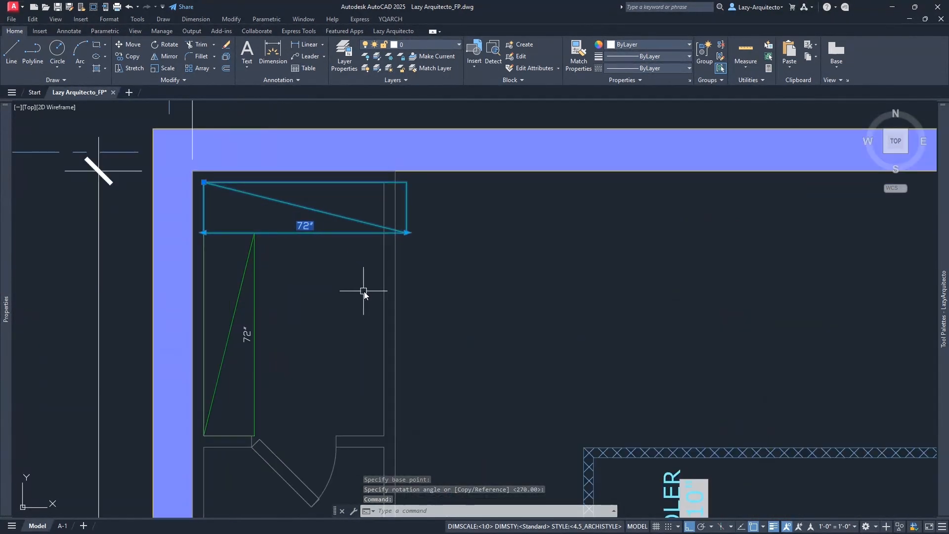
{"action": "scroll", "coordinate": [340, 243], "scroll_direction": "down", "scroll_amount": 3}
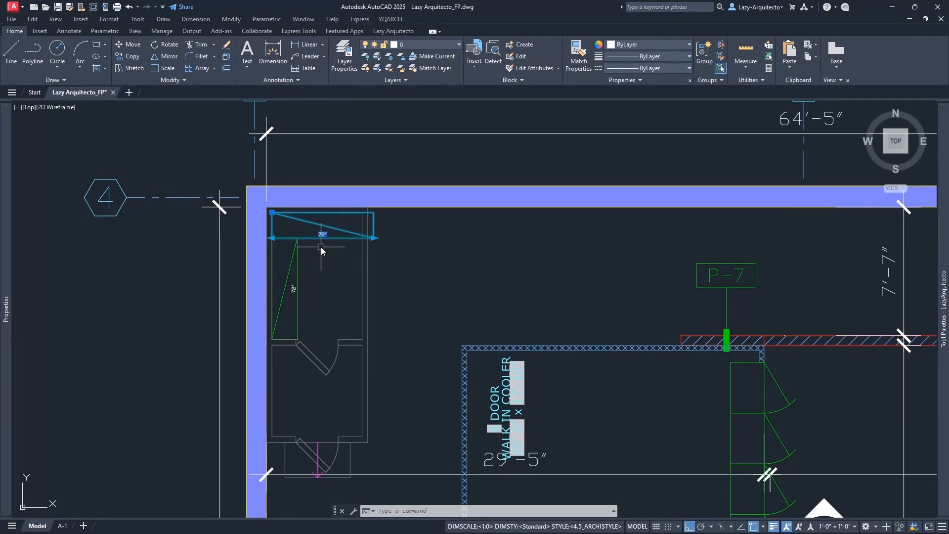
{"action": "scroll", "coordinate": [324, 240], "scroll_direction": "up", "scroll_amount": 3}
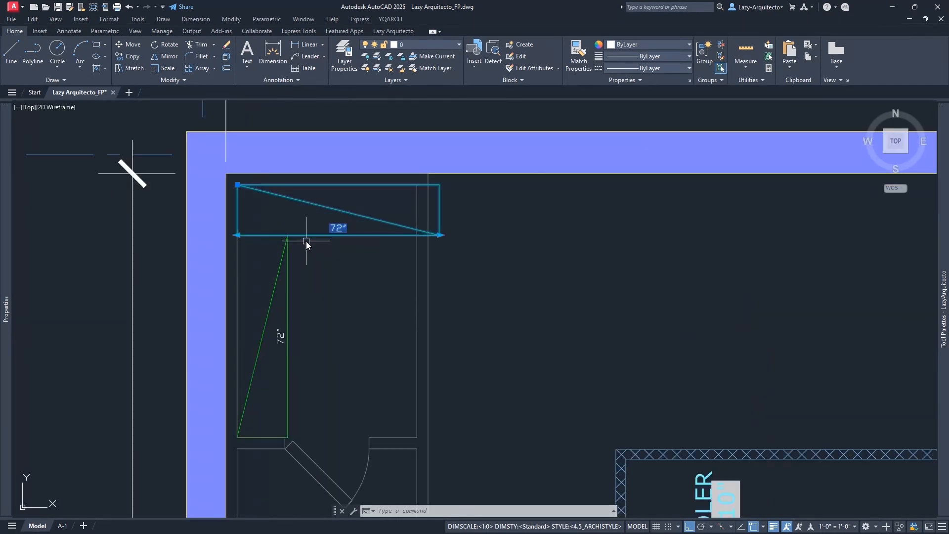
{"action": "key", "text": "Escape"}
{"action": "left_click", "coordinate": [363, 211]}
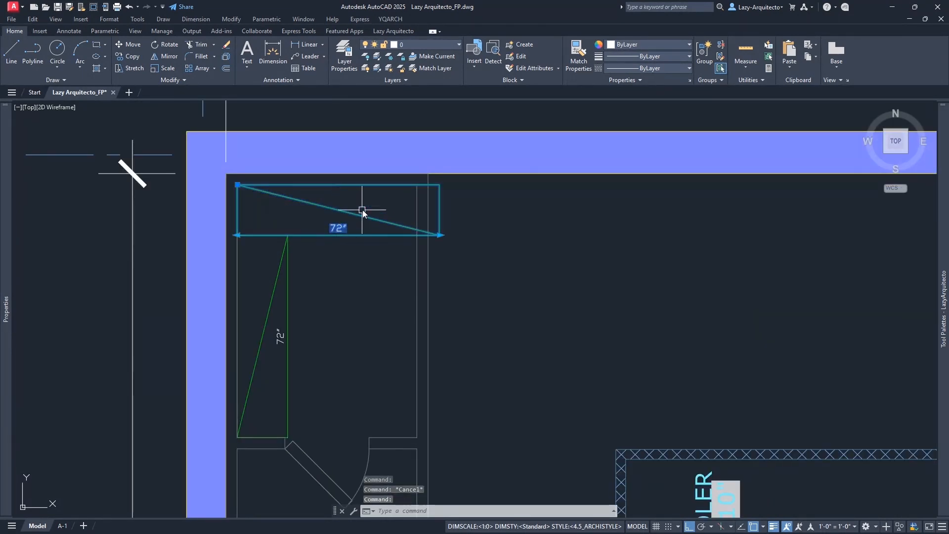
{"action": "right_click", "coordinate": [340, 239]}
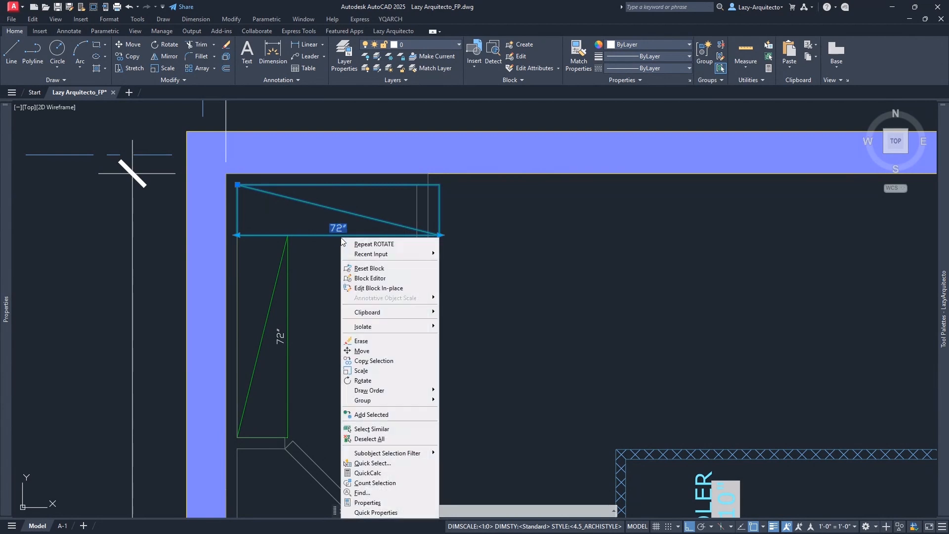
{"action": "left_click", "coordinate": [366, 279]}
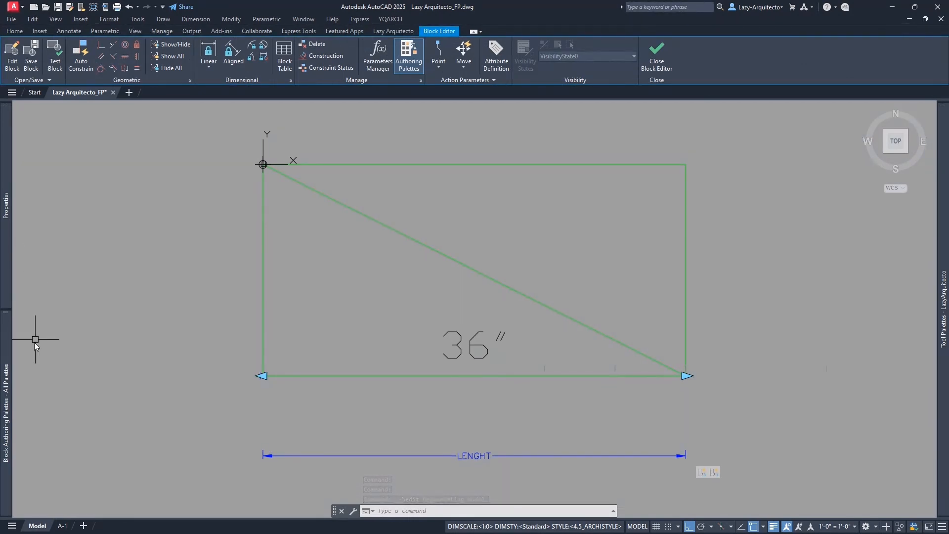
Add a rotation parameter based at the shelf's upper-left corner, with its radius reaching the upper-right corner and a default angle of 0
{"action": "mouse_move", "coordinate": [6, 386]}
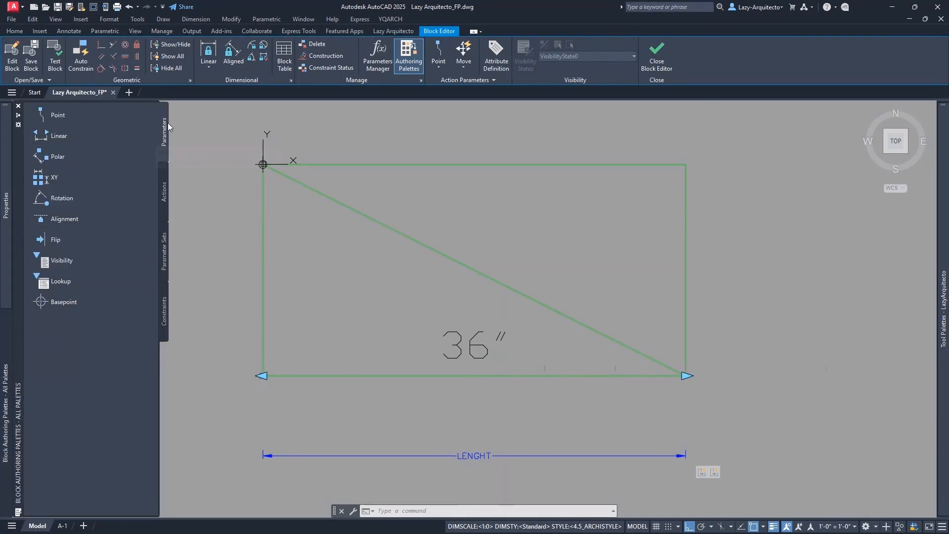
{"action": "left_click", "coordinate": [59, 201]}
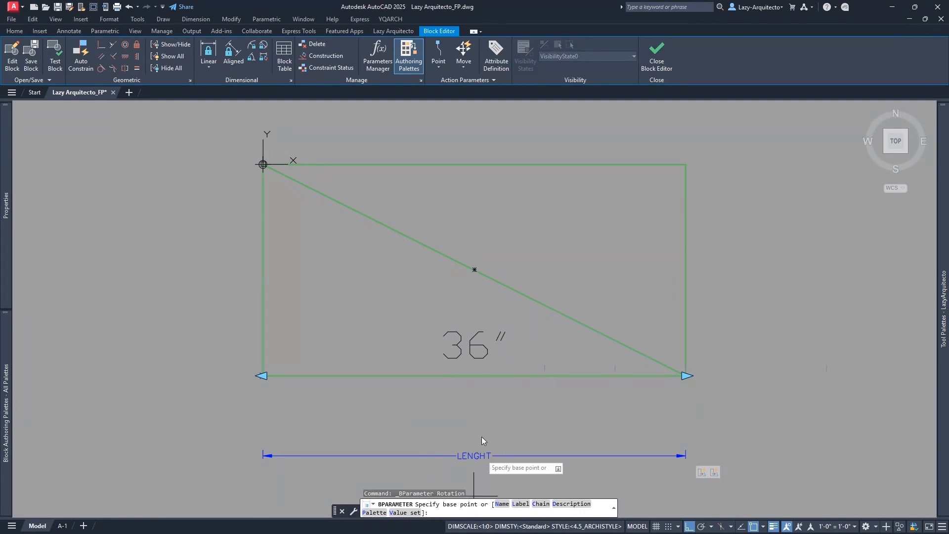
{"action": "left_click", "coordinate": [263, 168]}
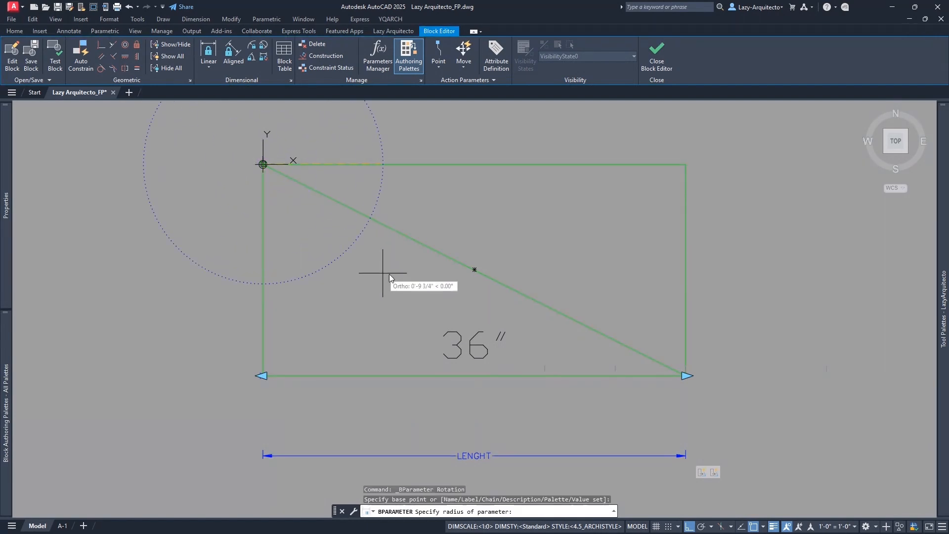
{"action": "scroll", "coordinate": [329, 301], "scroll_direction": "down", "scroll_amount": 2}
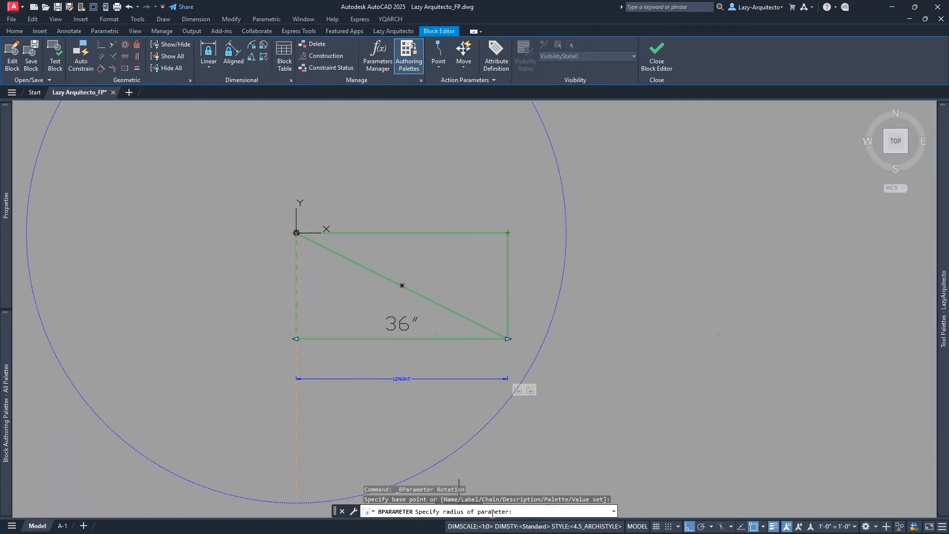
{"action": "left_click", "coordinate": [506, 230]}
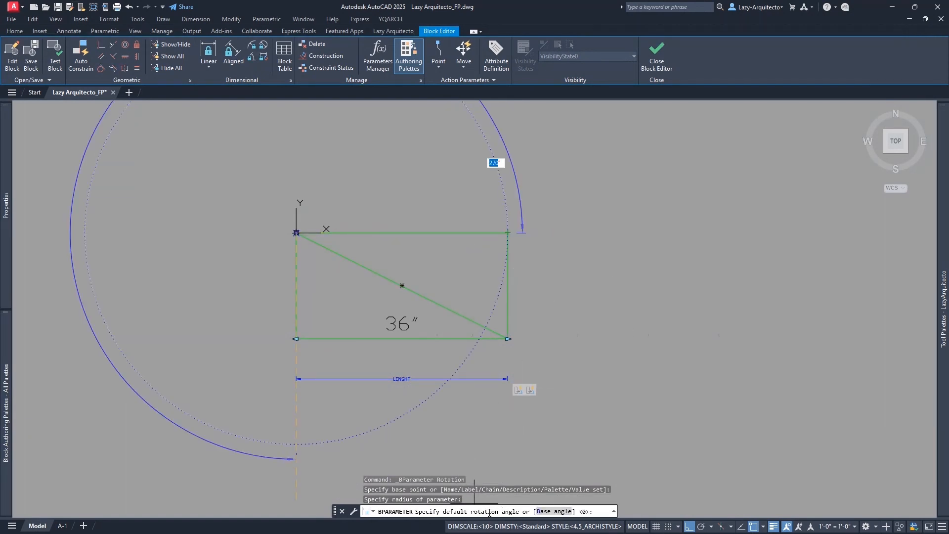
{"action": "left_click", "coordinate": [513, 236]}
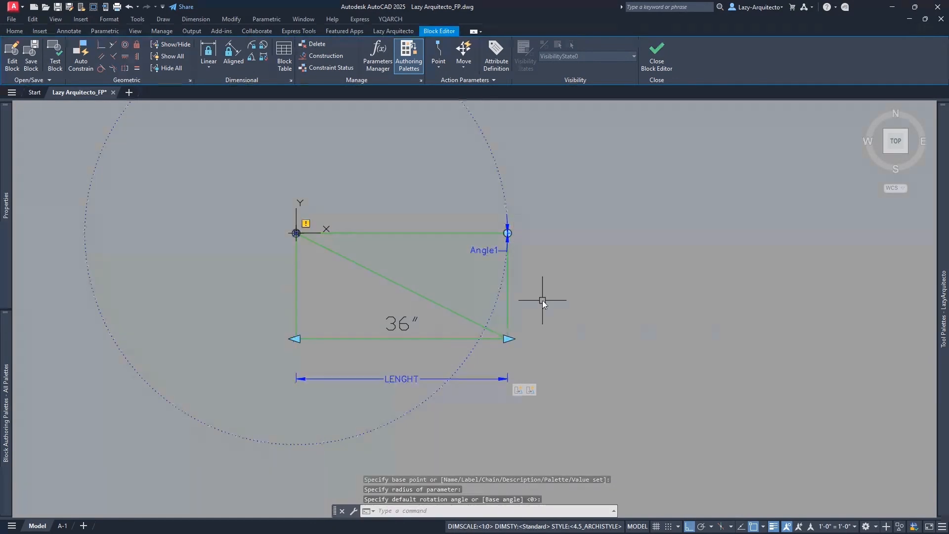
{"action": "scroll", "coordinate": [515, 235], "scroll_direction": "up", "scroll_amount": 8}
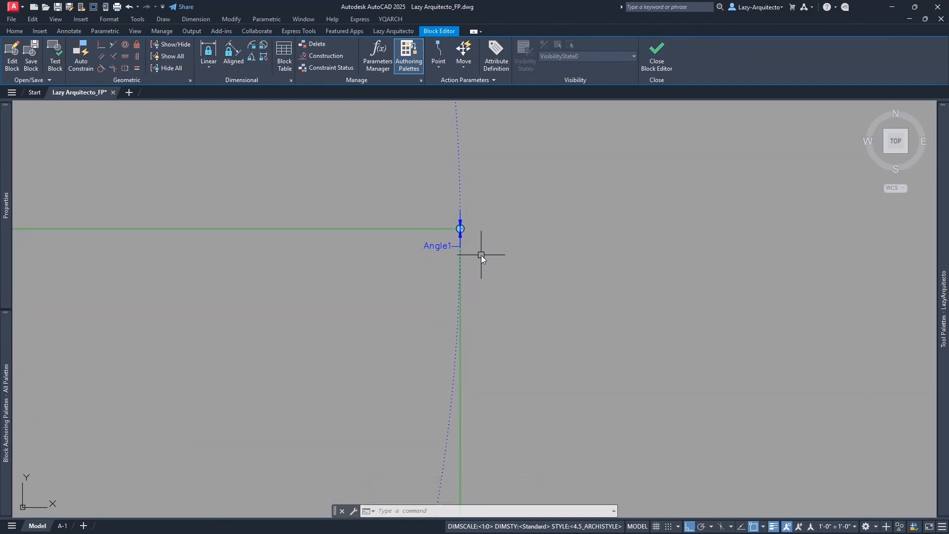
{"action": "scroll", "coordinate": [483, 254], "scroll_direction": "down", "scroll_amount": 6}
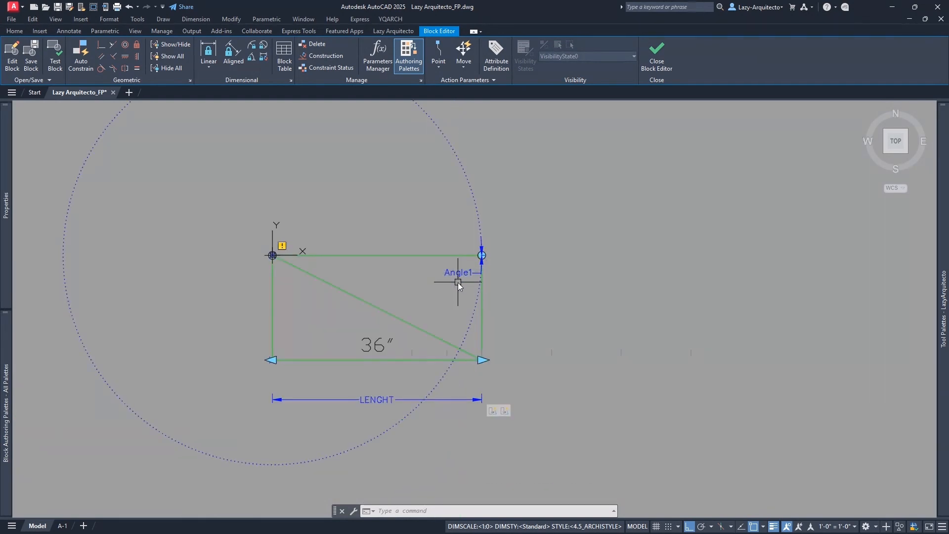
{"action": "scroll", "coordinate": [272, 249], "scroll_direction": "up", "scroll_amount": 3}
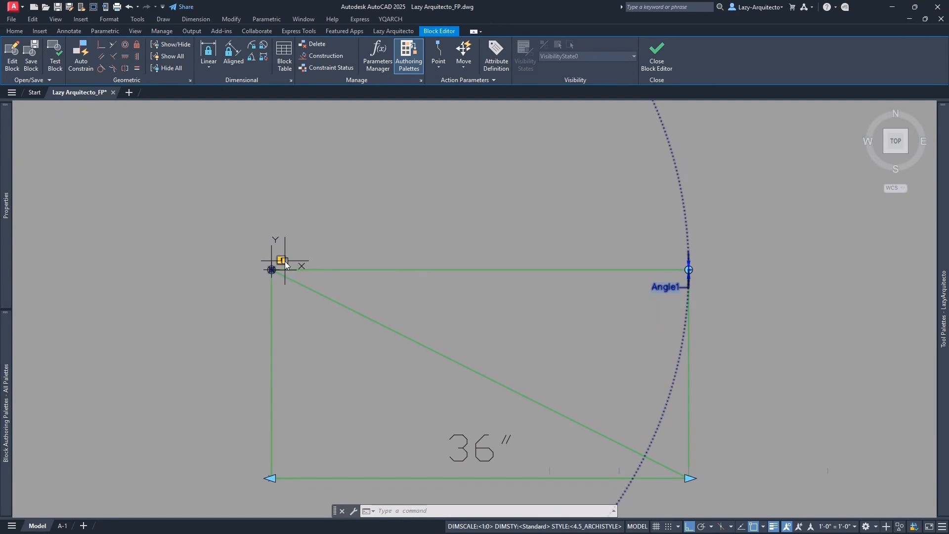
{"action": "mouse_move", "coordinate": [285, 261]}
{"action": "scroll", "coordinate": [400, 237], "scroll_direction": "down", "scroll_amount": 2}
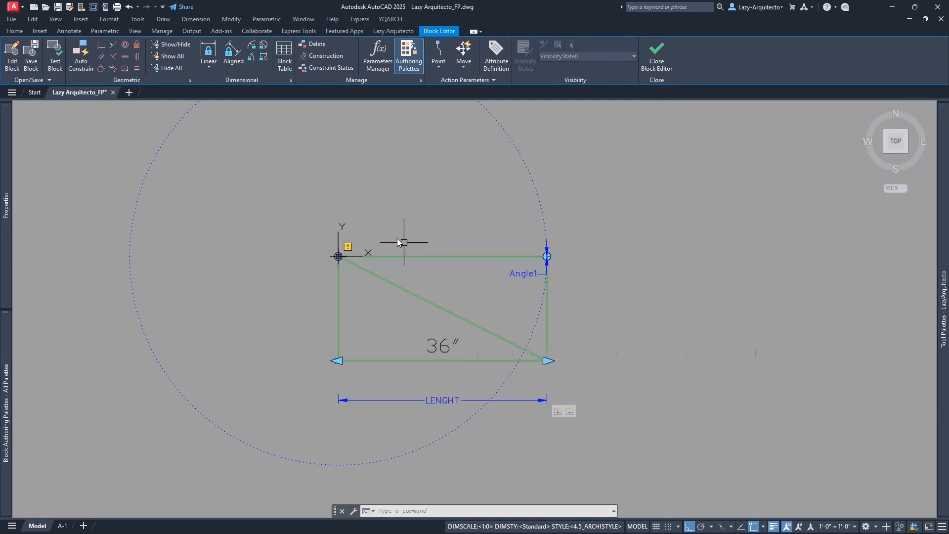
Add a rotate action to the Angle1 rotation parameter and include all objects of the block in its selection set
{"action": "mouse_move", "coordinate": [6, 413]}
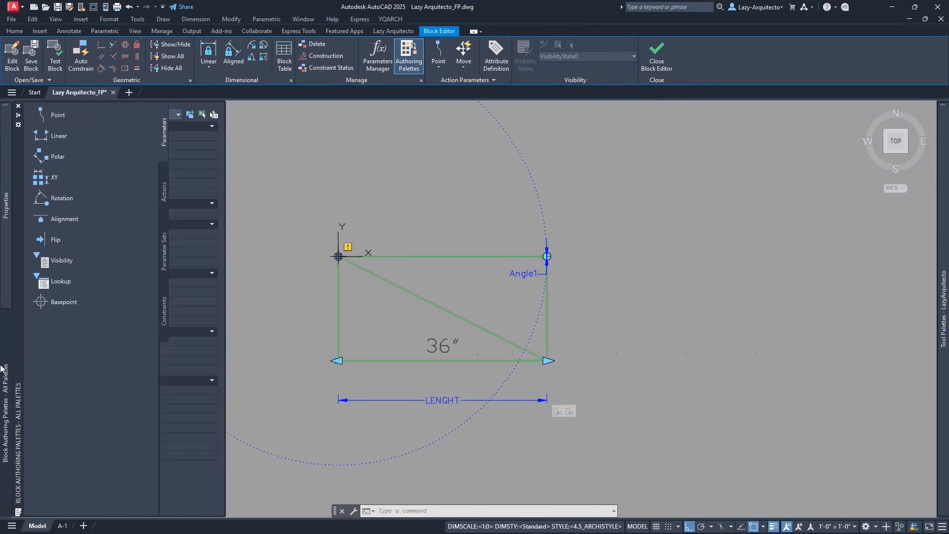
{"action": "left_click", "coordinate": [163, 200]}
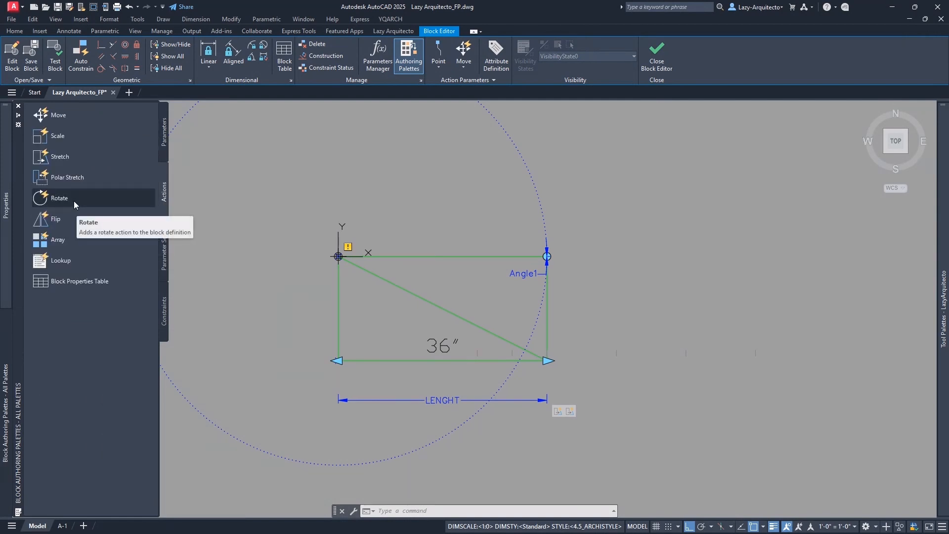
{"action": "left_click", "coordinate": [73, 201]}
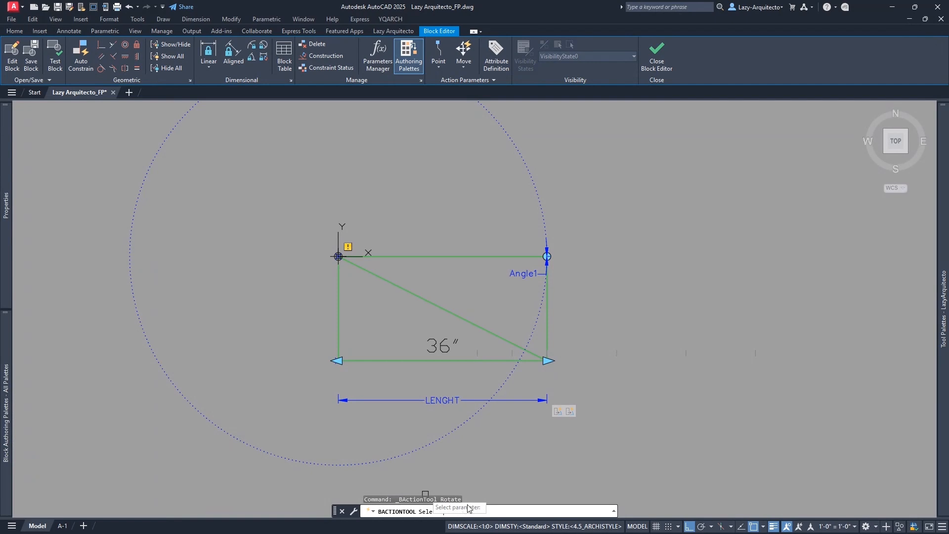
{"action": "left_click", "coordinate": [544, 224]}
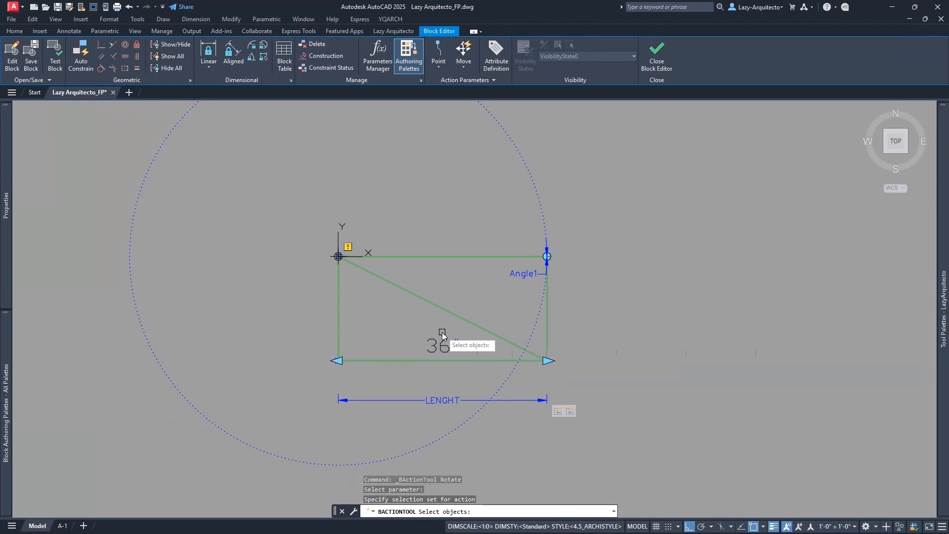
{"action": "type", "text": "ALL"}
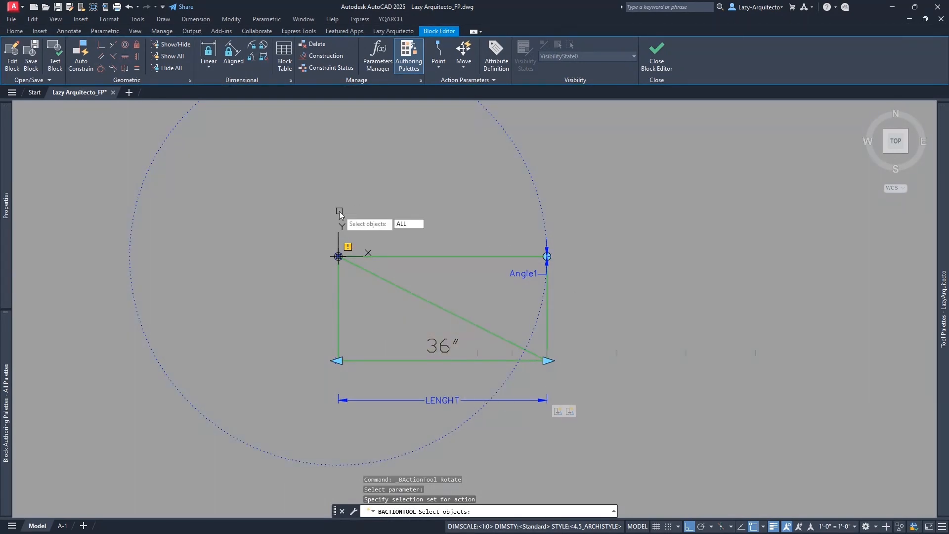
{"action": "key", "text": "Return"}
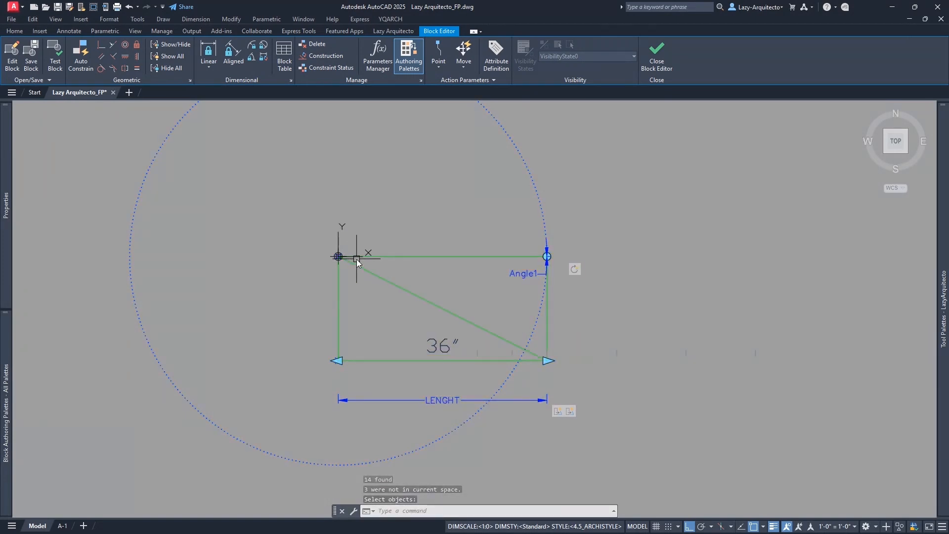
Open the block in a test window and rotate the 36-inch shelf to 90 degrees with its rotation grip
{"action": "left_click", "coordinate": [57, 66]}
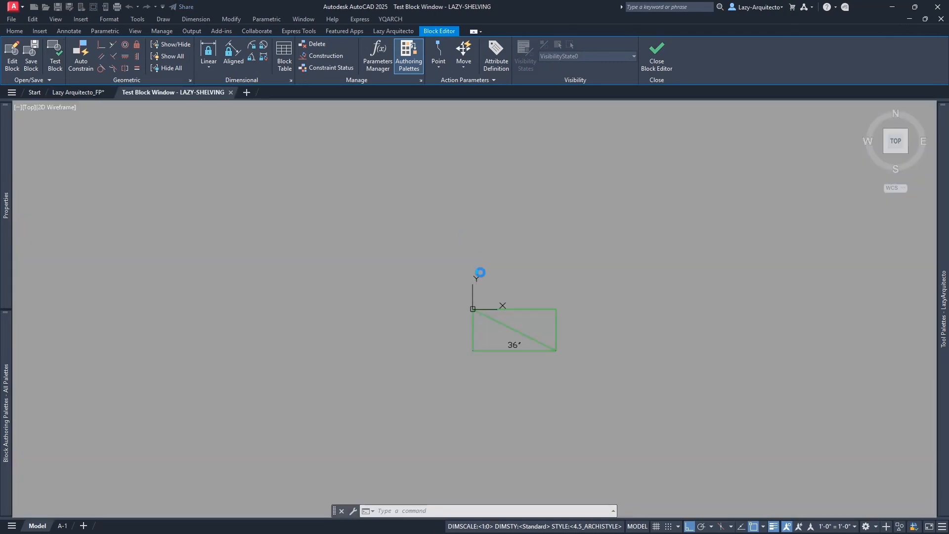
{"action": "left_click", "coordinate": [528, 335]}
{"action": "left_click", "coordinate": [557, 351]}
{"action": "scroll", "coordinate": [558, 351], "scroll_direction": "up", "scroll_amount": 3}
{"action": "key", "text": "Escape"}
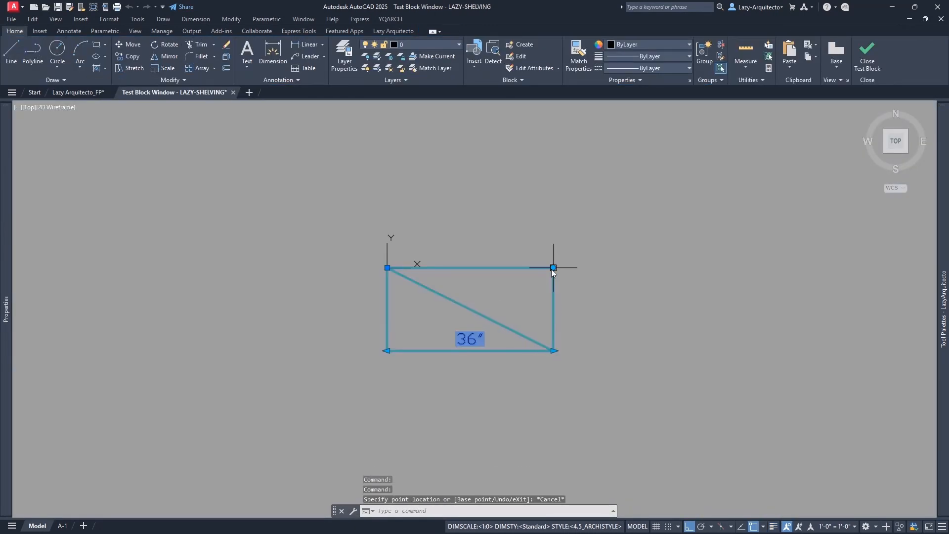
{"action": "left_click", "coordinate": [553, 268]}
{"action": "left_click", "coordinate": [421, 184]}
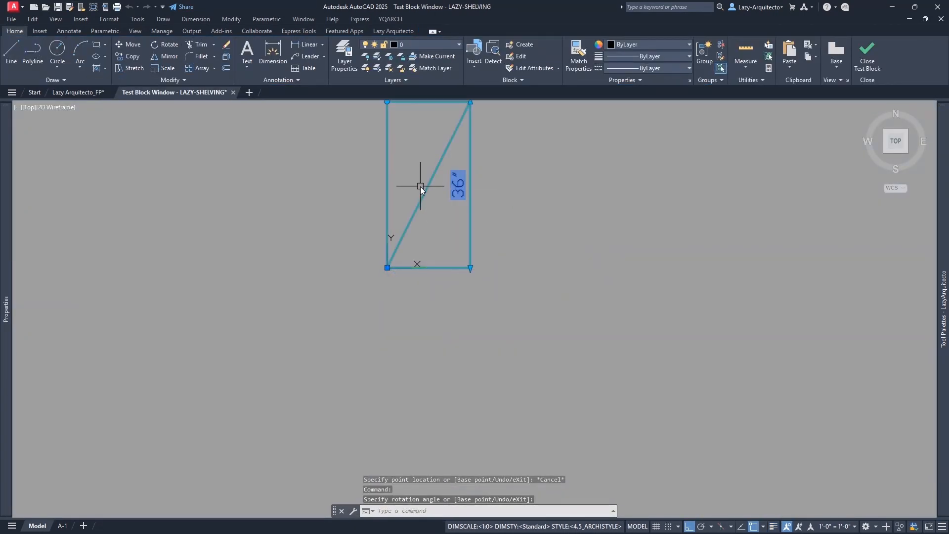
Rotate the test shelf back to 0 degrees, down to 270 degrees and back to 0 again
{"action": "scroll", "coordinate": [378, 354], "scroll_direction": "down", "scroll_amount": 3}
{"action": "key", "text": "Escape"}
{"action": "left_click", "coordinate": [391, 297]}
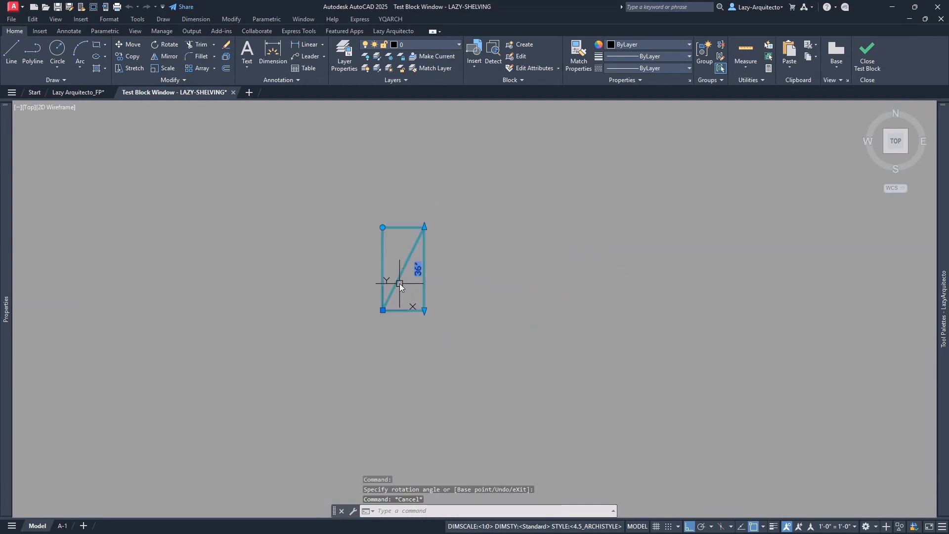
{"action": "left_click", "coordinate": [382, 228]}
{"action": "left_click", "coordinate": [528, 278]}
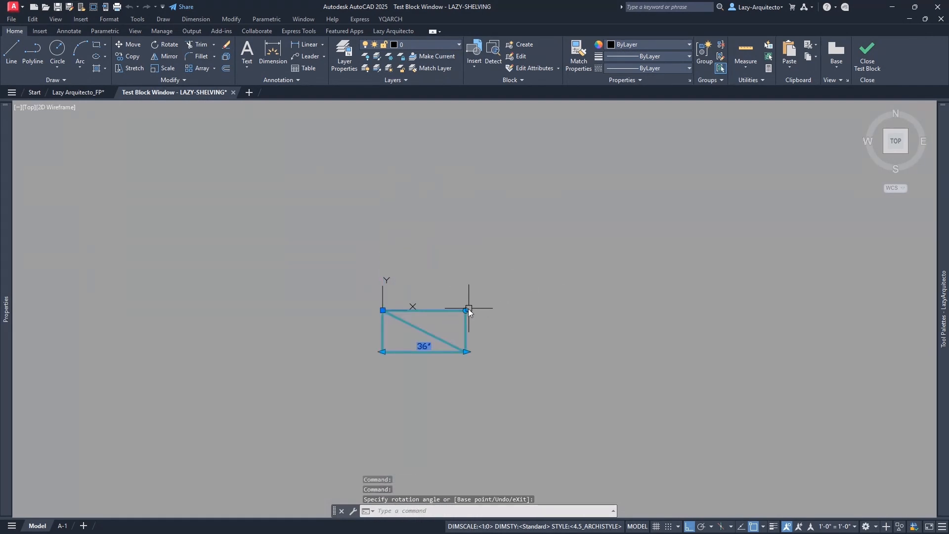
{"action": "left_click", "coordinate": [466, 311]}
{"action": "left_click", "coordinate": [396, 391]}
{"action": "left_click", "coordinate": [382, 394]}
{"action": "left_click", "coordinate": [483, 321]}
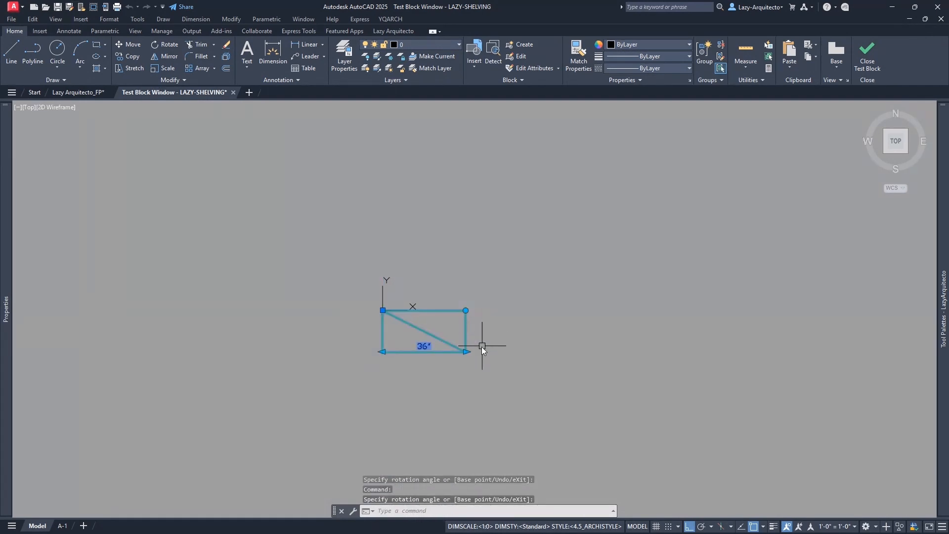
Test the shelf's right stretch grip by extending it to 72 inches and shortening it to 24 inches
{"action": "left_click", "coordinate": [467, 351]}
{"action": "scroll", "coordinate": [513, 339], "scroll_direction": "up", "scroll_amount": 3}
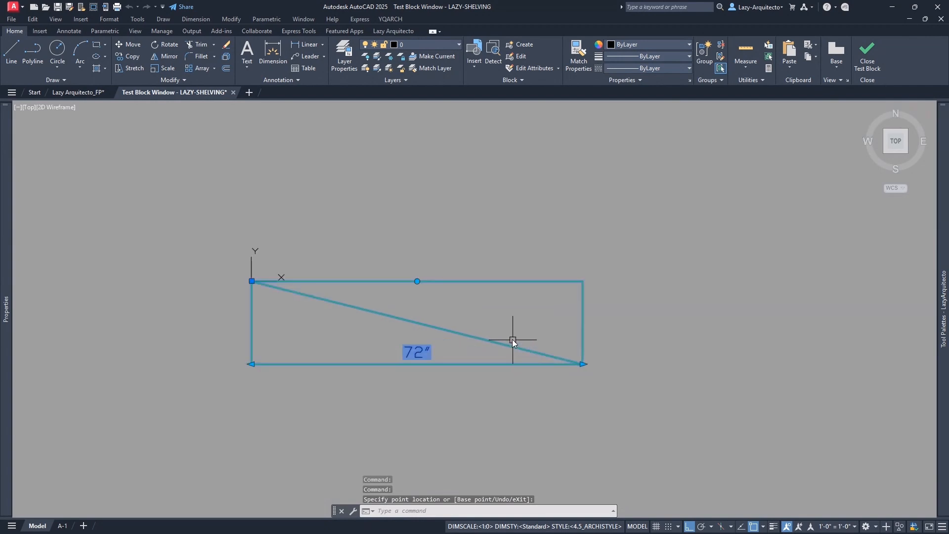
{"action": "left_click", "coordinate": [584, 365]}
{"action": "left_click", "coordinate": [418, 279]}
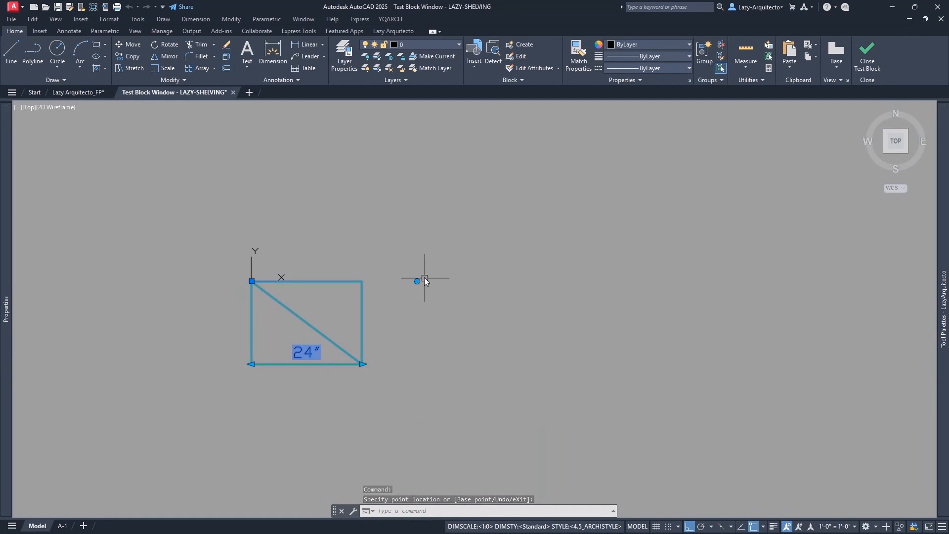
Extend the test shelf's left end to 48 inches and pull its right end in to 24 inches
{"action": "left_click", "coordinate": [254, 365]}
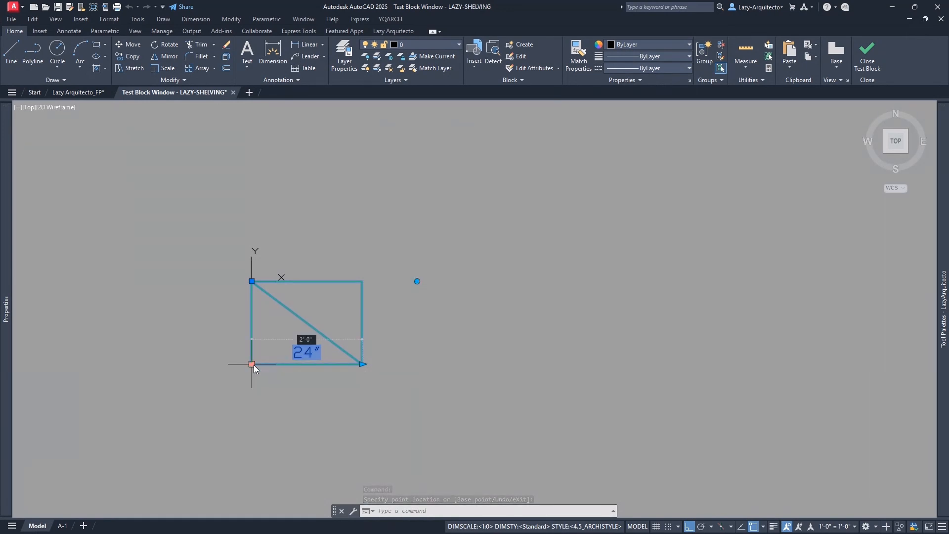
{"action": "left_click", "coordinate": [158, 393]}
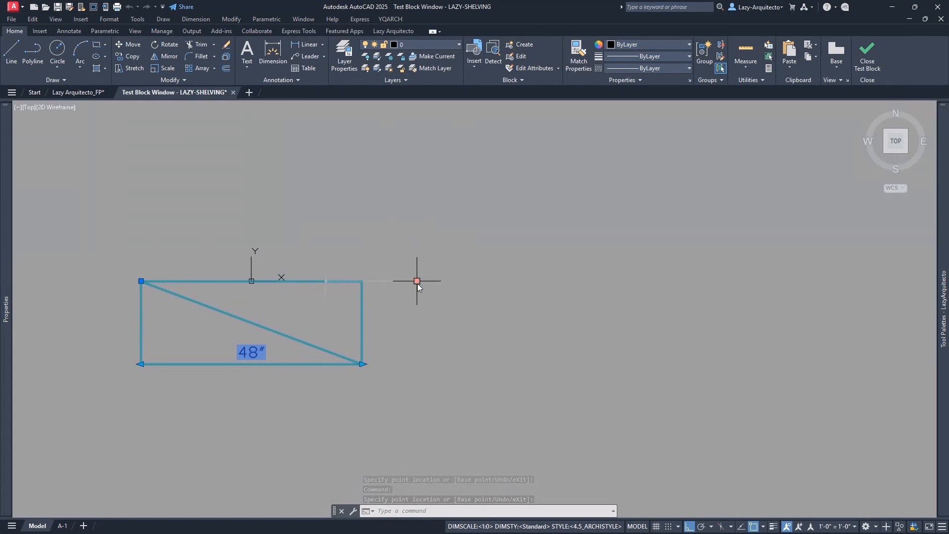
{"action": "left_click", "coordinate": [360, 365]}
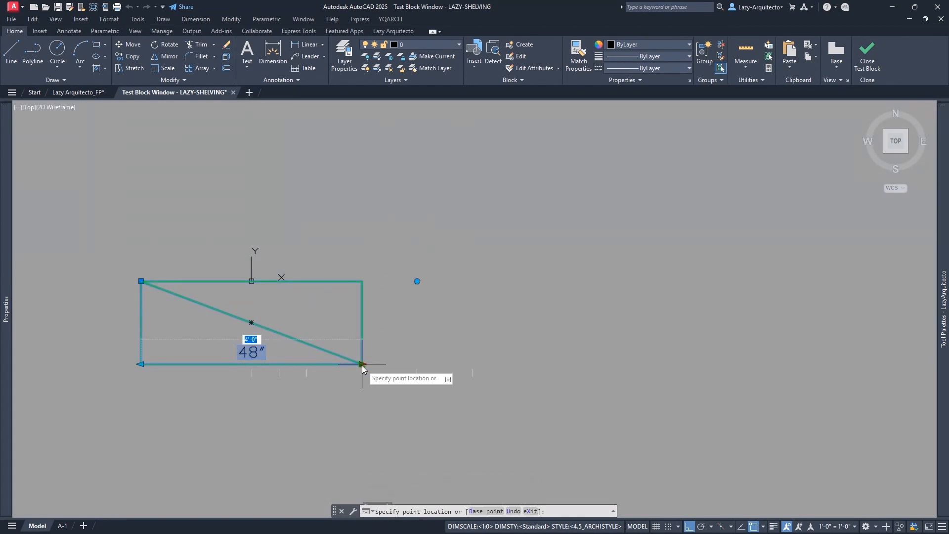
{"action": "left_click", "coordinate": [229, 419]}
Test rotating the 24-inch shelf with its rotation grip
{"action": "left_click", "coordinate": [417, 281]}
{"action": "left_click", "coordinate": [418, 281]}
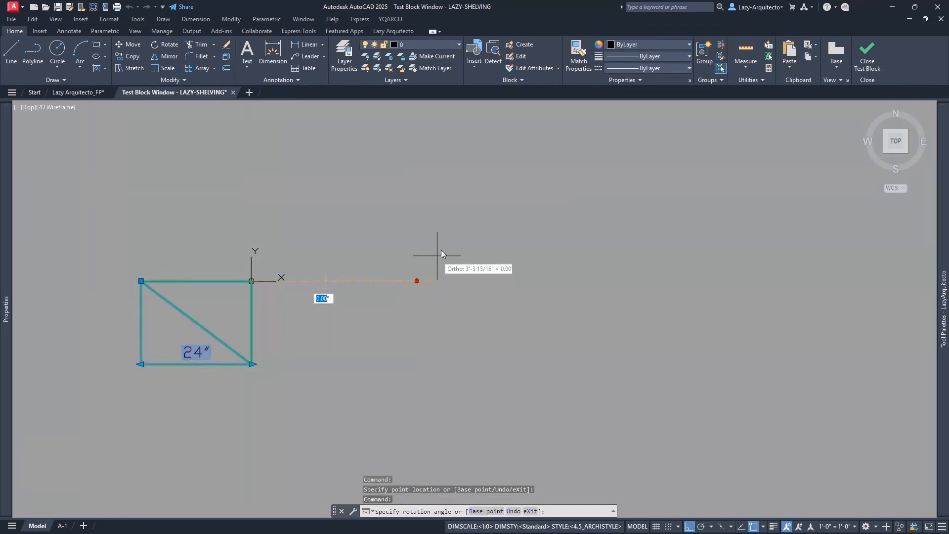
{"action": "left_click", "coordinate": [302, 204]}
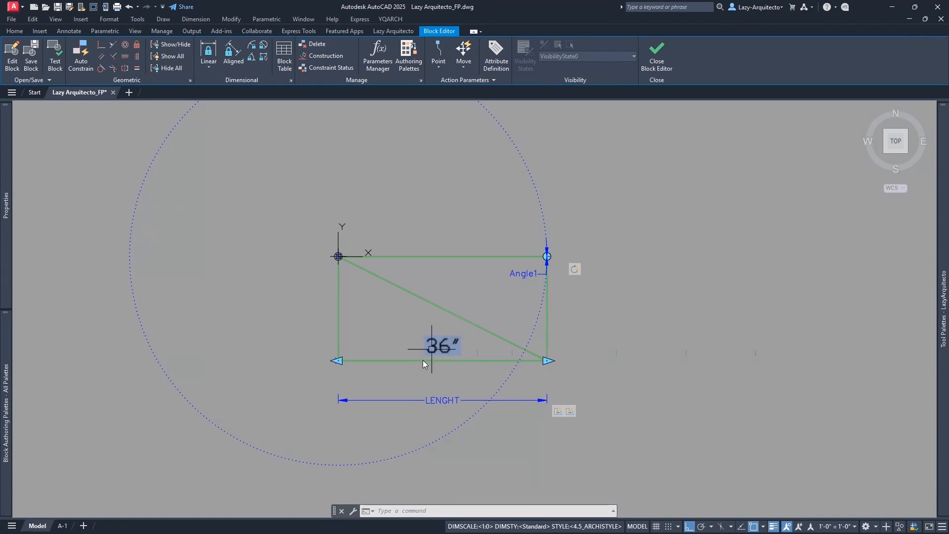
{"action": "left_click", "coordinate": [437, 348]}
{"action": "double_click", "coordinate": [462, 336]}
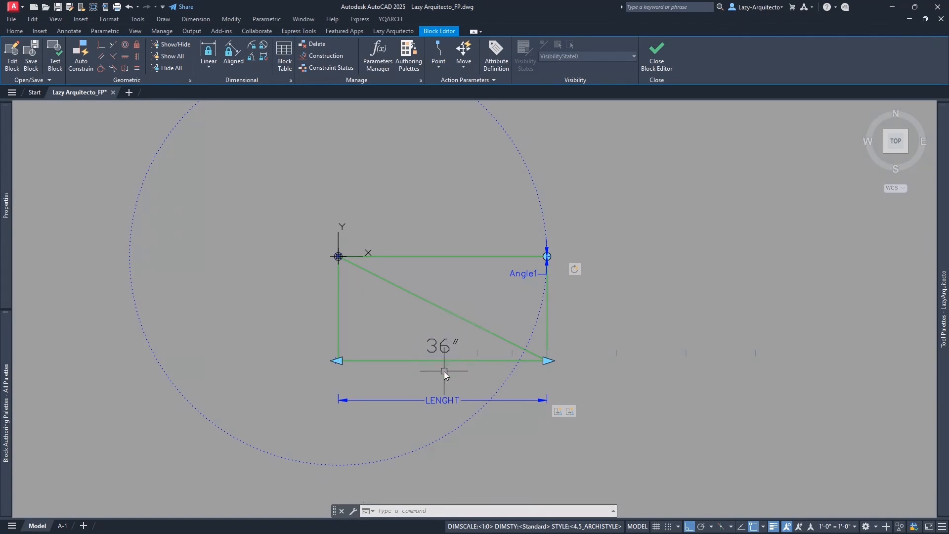
{"action": "left_click", "coordinate": [479, 367]}
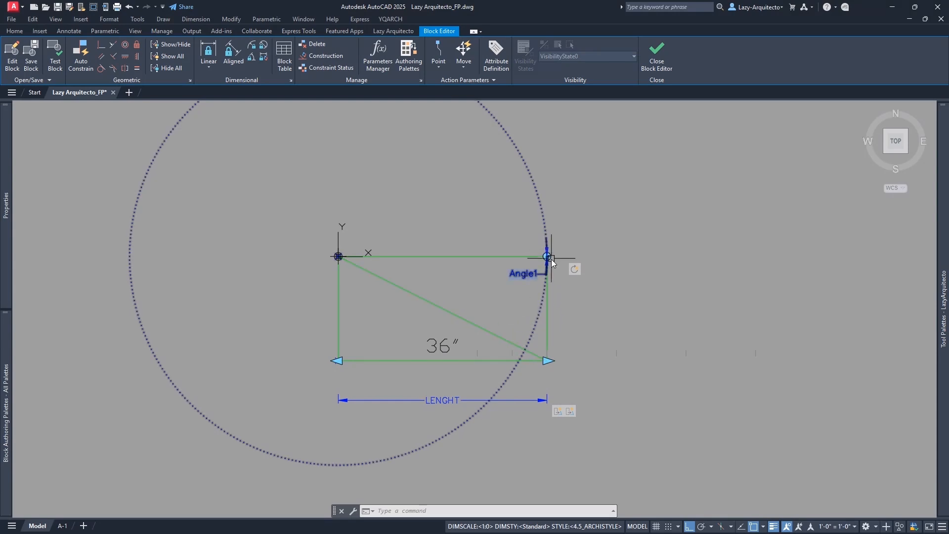
{"action": "scroll", "coordinate": [550, 259], "scroll_direction": "up", "scroll_amount": 4}
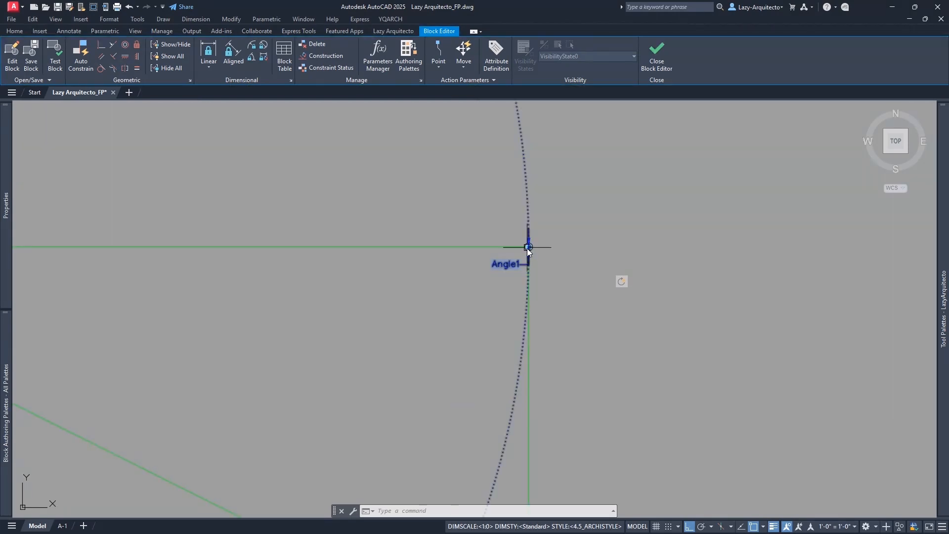
{"action": "scroll", "coordinate": [496, 306], "scroll_direction": "down", "scroll_amount": 4}
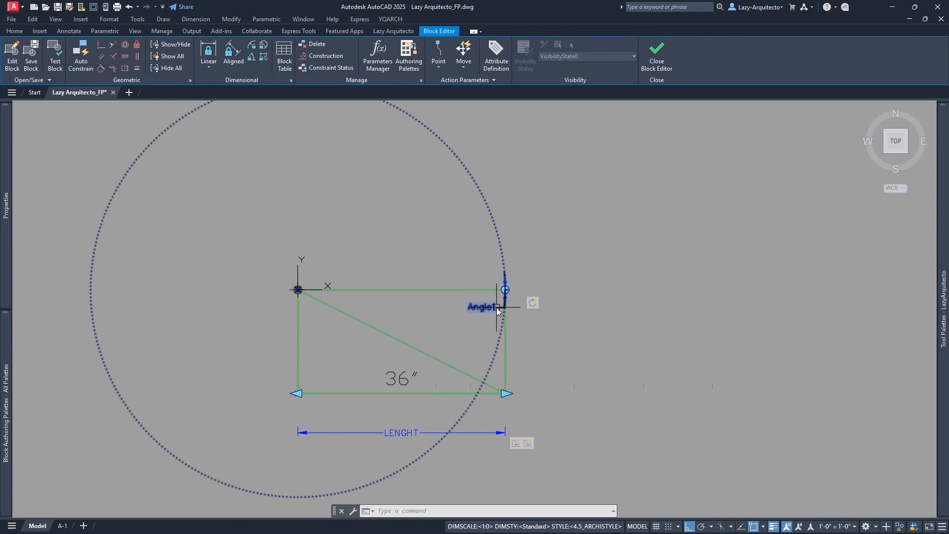
Modify the selection set of the right-end stretch action to include the Angle1 rotation parameter
{"action": "left_click", "coordinate": [516, 444]}
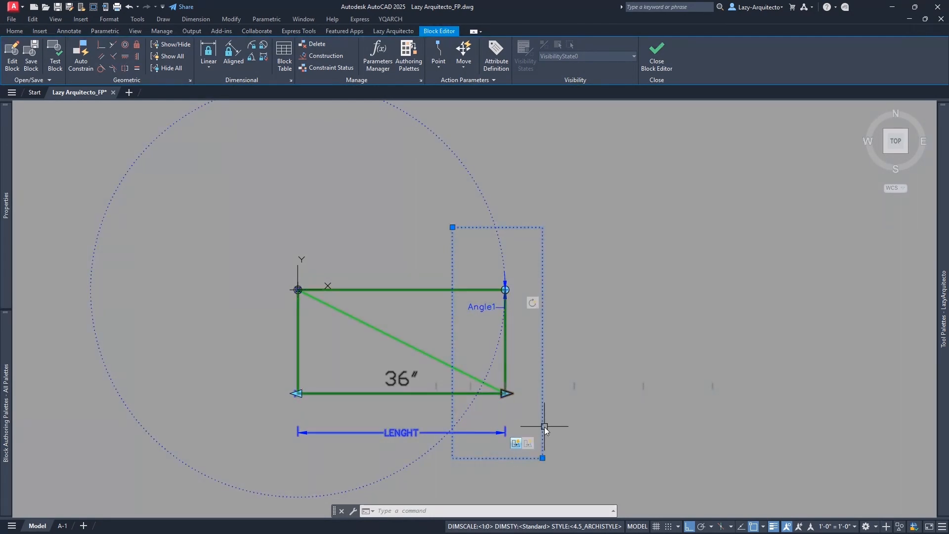
{"action": "right_click", "coordinate": [517, 443]}
{"action": "mouse_move", "coordinate": [567, 465]}
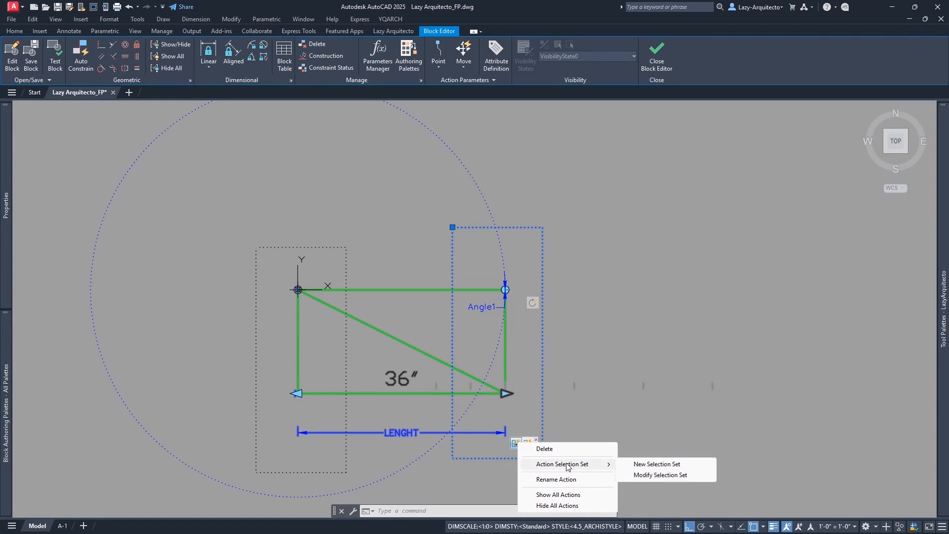
{"action": "left_click", "coordinate": [638, 476]}
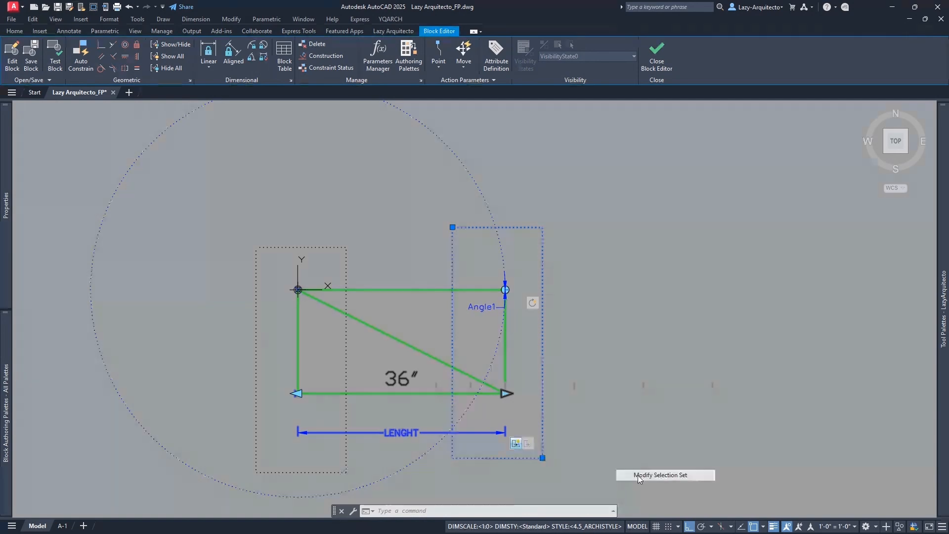
{"action": "key", "text": "Return"}
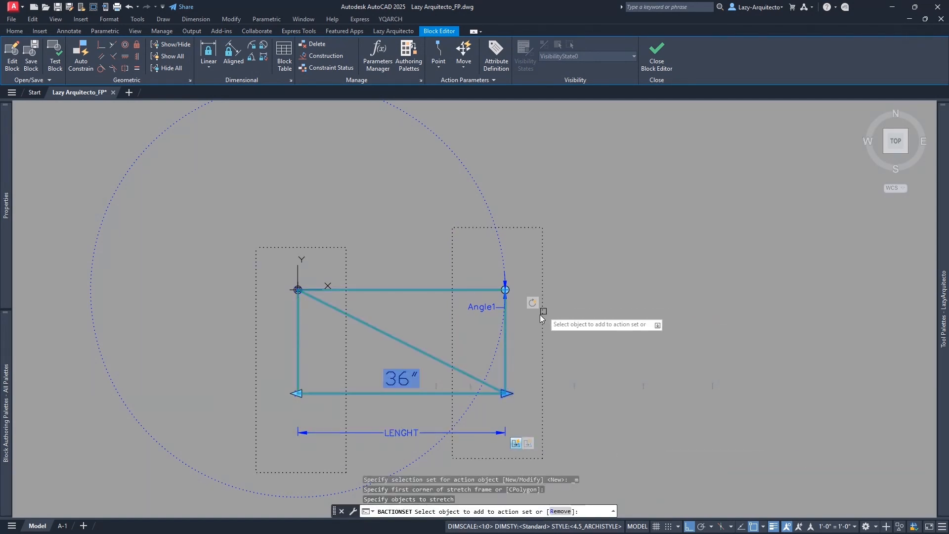
{"action": "left_click", "coordinate": [509, 300]}
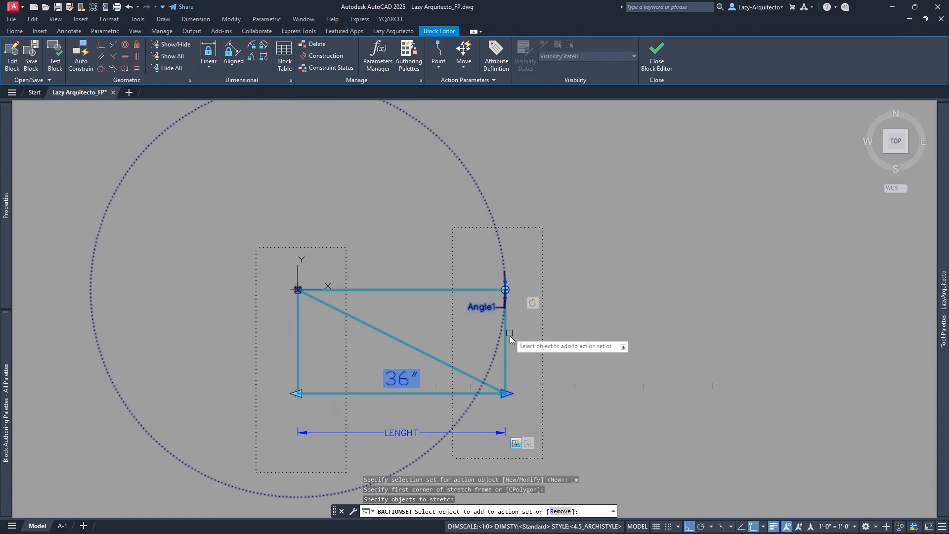
{"action": "left_click", "coordinate": [513, 388]}
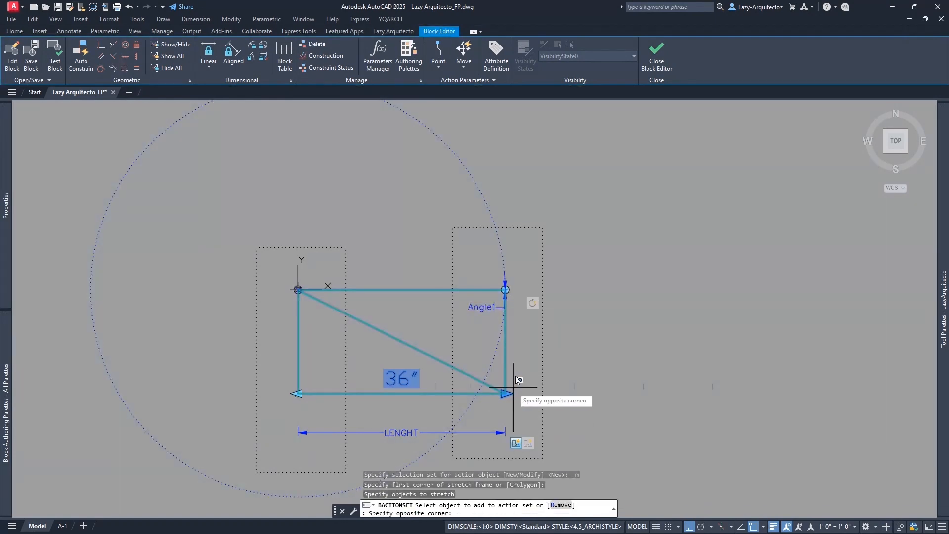
{"action": "left_click", "coordinate": [490, 272]}
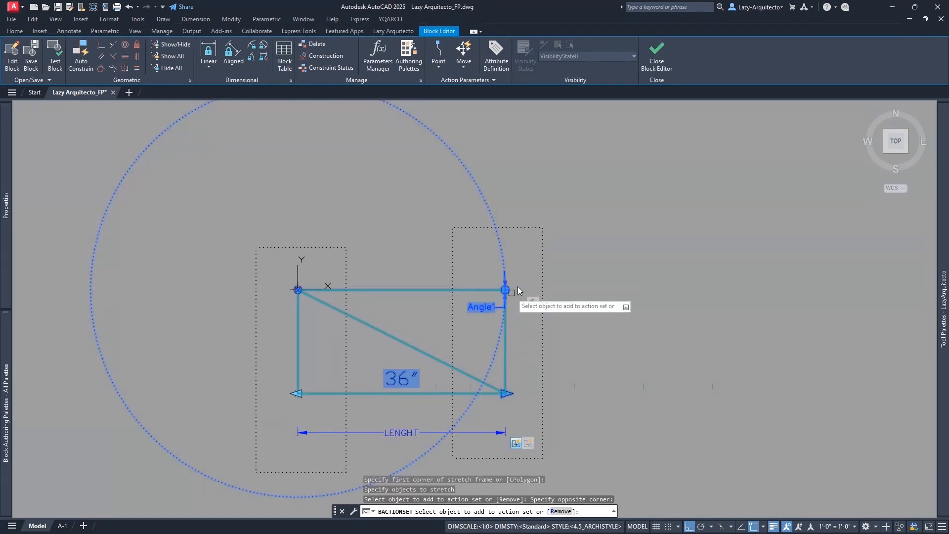
{"action": "key", "text": "Return"}
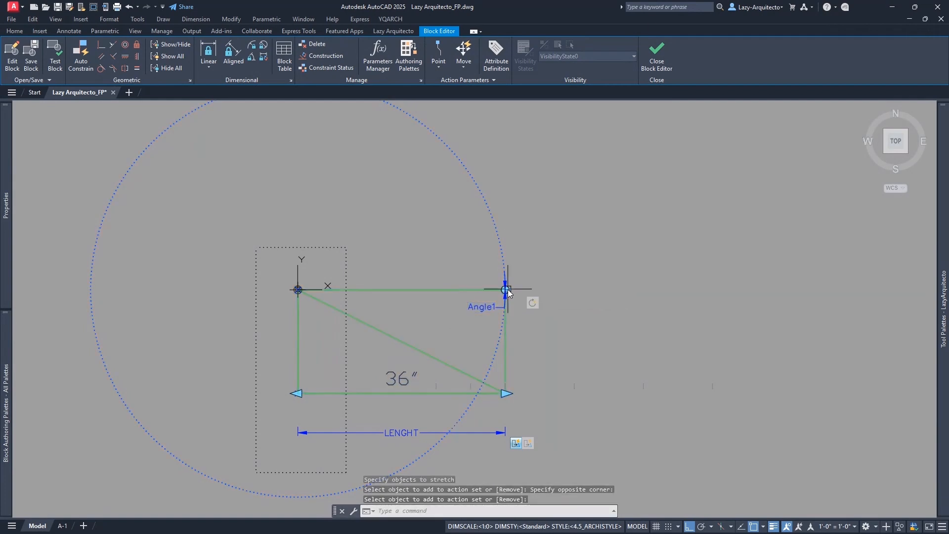
Test the updated block by stretching the shelf's right end to 60 inches and rotating it to 90 degrees
{"action": "left_click", "coordinate": [54, 56]}
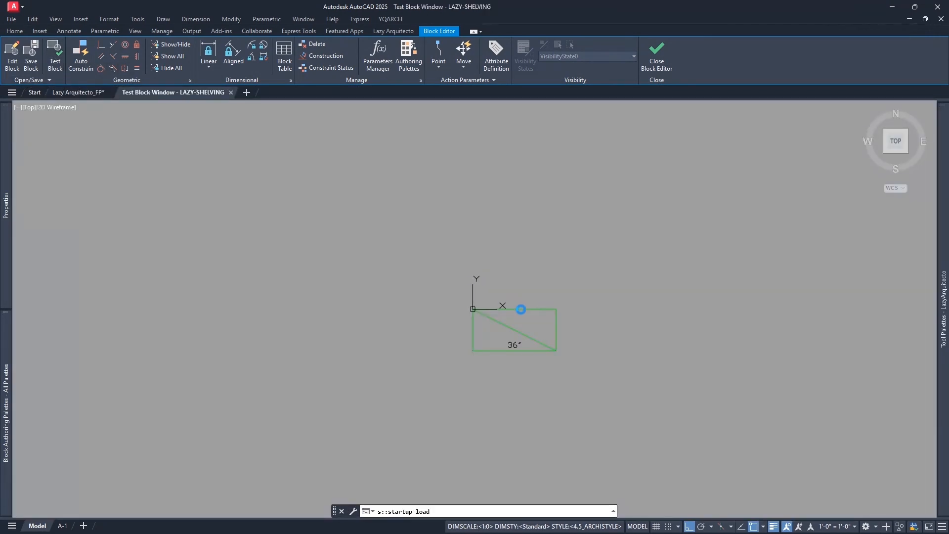
{"action": "left_click", "coordinate": [526, 309]}
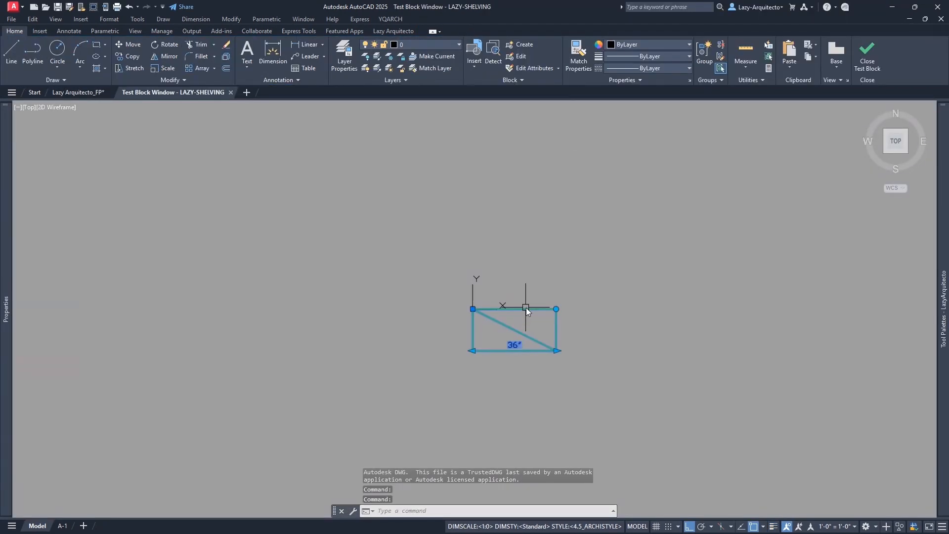
{"action": "left_click", "coordinate": [555, 350]}
{"action": "left_click", "coordinate": [612, 352]}
{"action": "left_click", "coordinate": [611, 309]}
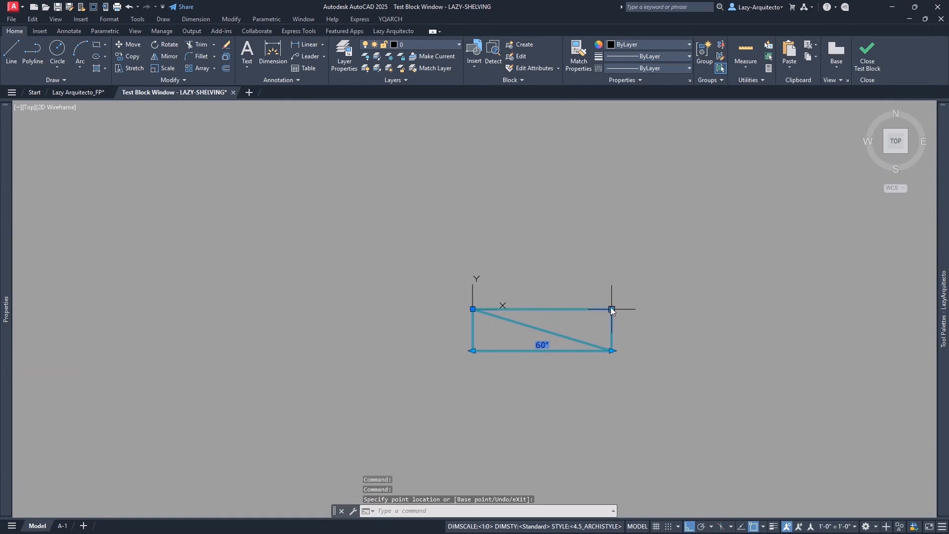
{"action": "left_click", "coordinate": [612, 309]}
{"action": "left_click", "coordinate": [510, 175]}
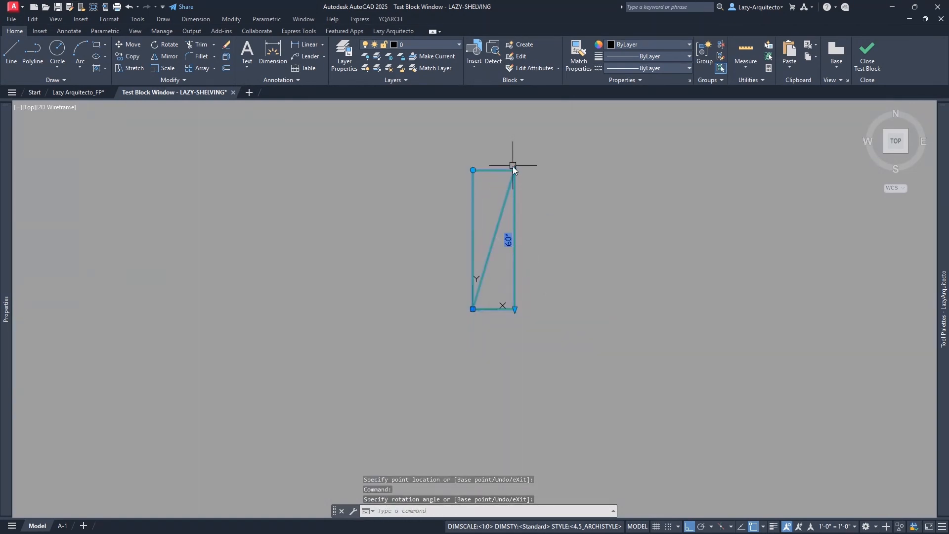
Test rotating the shelf back to horizontal, and shorten its right end to 30 inches and reset it to 36 inches
{"action": "left_click", "coordinate": [474, 171]}
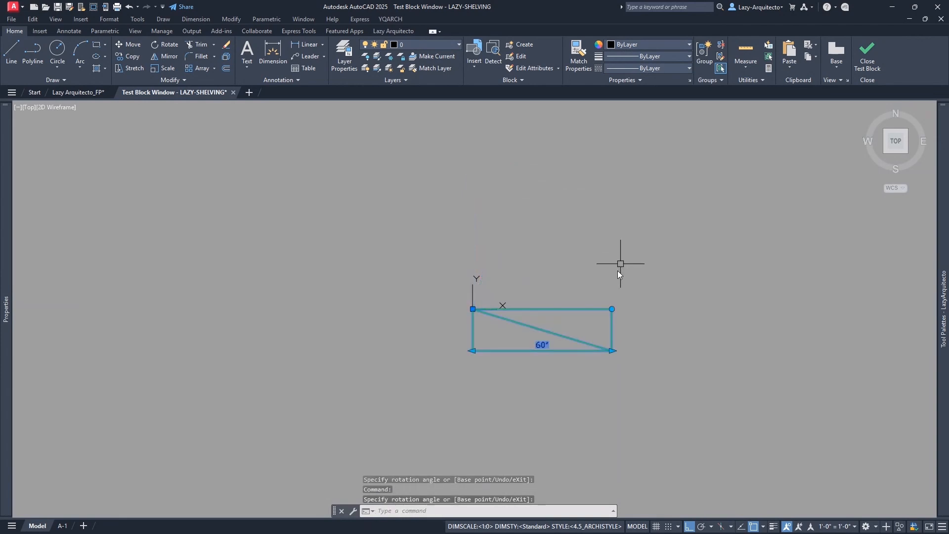
{"action": "left_click", "coordinate": [613, 352]}
{"action": "left_click", "coordinate": [612, 351]}
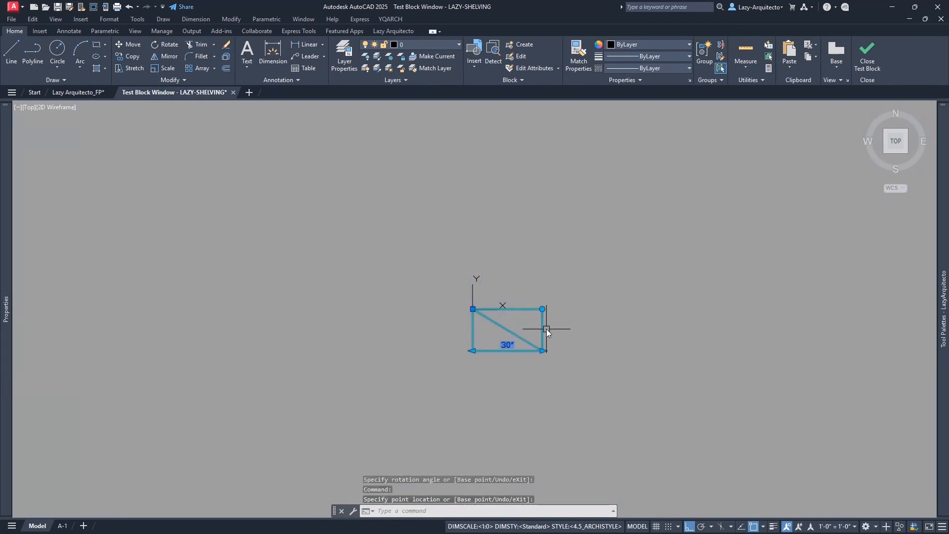
{"action": "scroll", "coordinate": [547, 330], "scroll_direction": "up", "scroll_amount": 5}
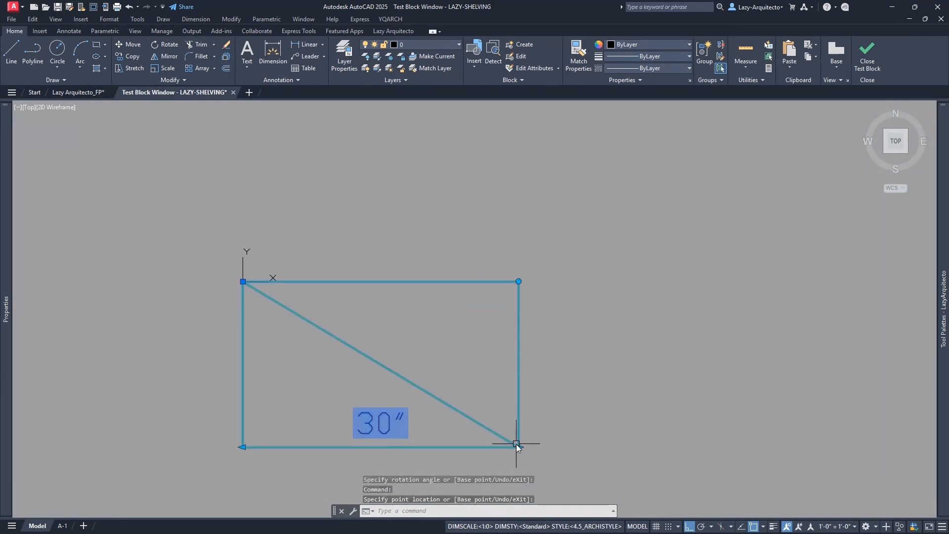
{"action": "type", "text": "36"}
{"action": "key", "text": "Return"}
{"action": "left_click", "coordinate": [575, 281]}
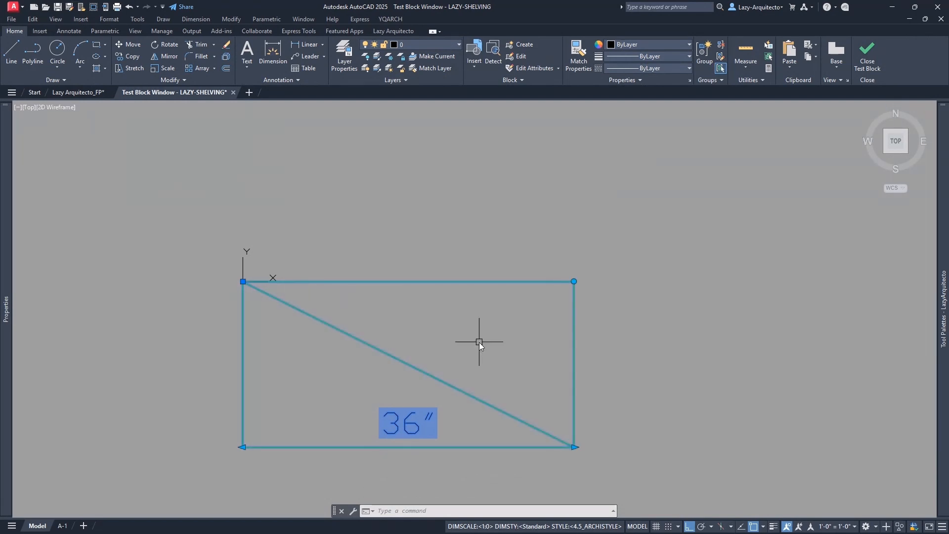
Close the block test and the Block Editor, saving the parameter changes to the shelving block
{"action": "left_click", "coordinate": [870, 55]}
{"action": "left_click", "coordinate": [663, 64]}
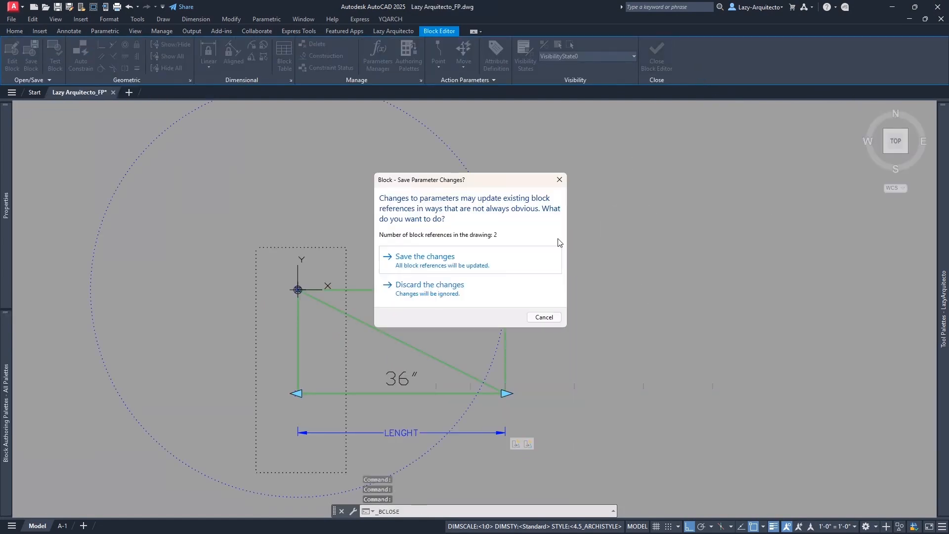
{"action": "left_click", "coordinate": [509, 268]}
Shorten the horizontal 72-inch shelf in the floor plan to 36 inches from its right end
{"action": "left_click", "coordinate": [407, 236]}
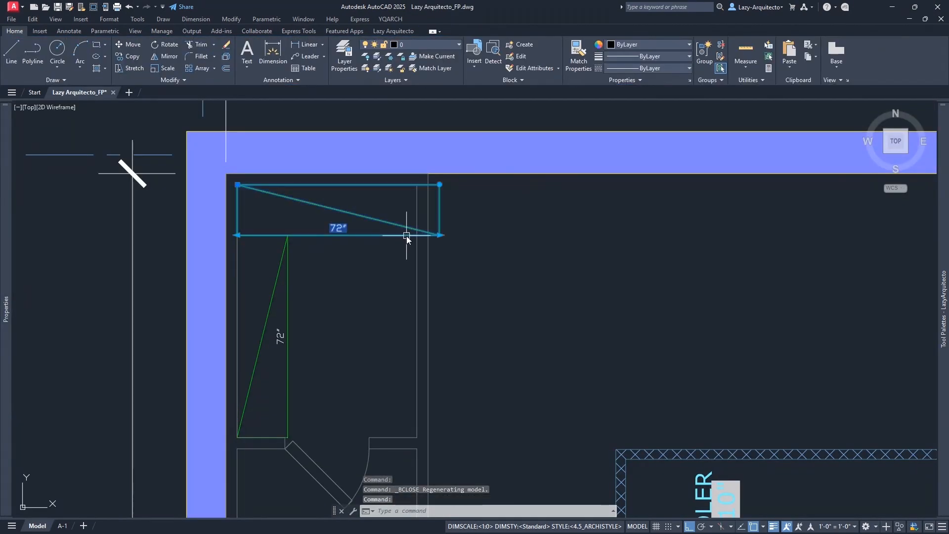
{"action": "left_click", "coordinate": [439, 236]}
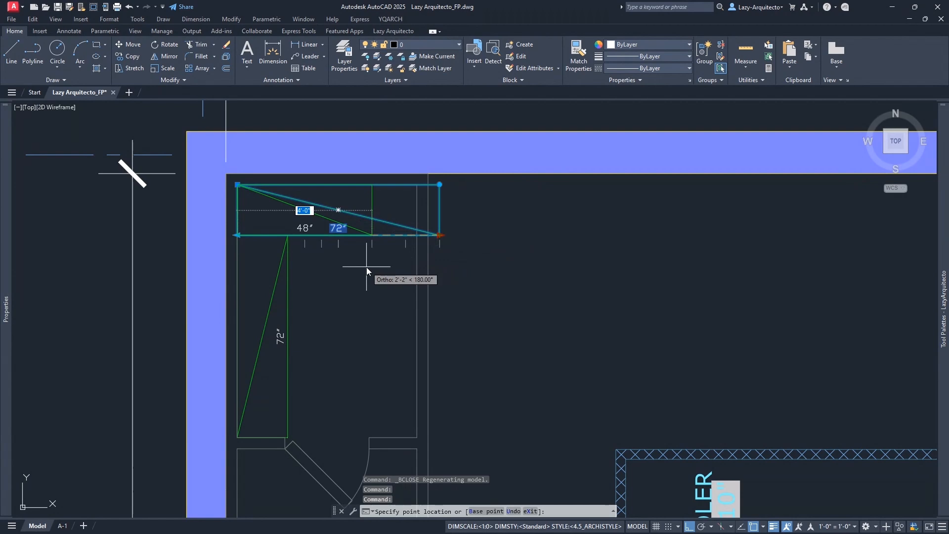
{"action": "left_click", "coordinate": [352, 248]}
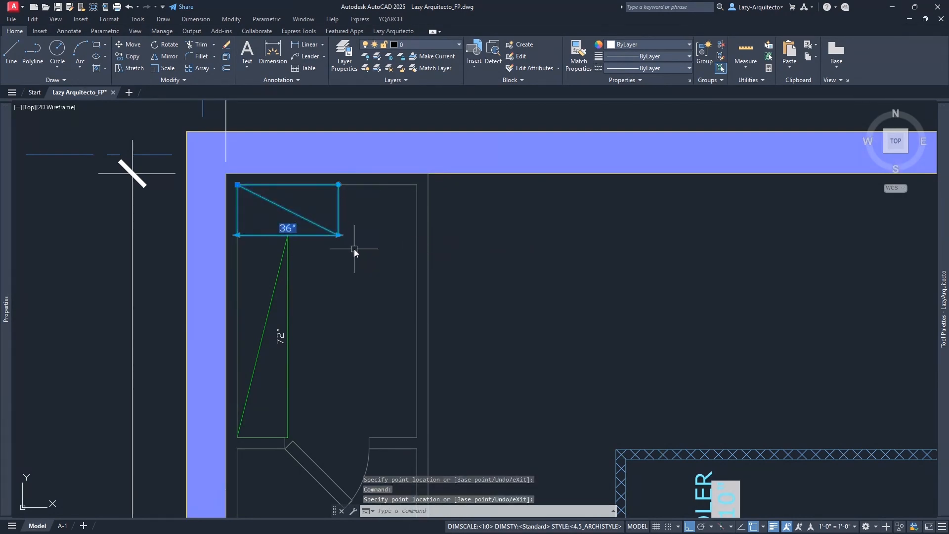
Copy the 36-inch horizontal shelf from its upper-left corner to the room's upper-right corner
{"action": "type", "text": "co"}
{"action": "key", "text": "Return"}
{"action": "left_click", "coordinate": [238, 186]}
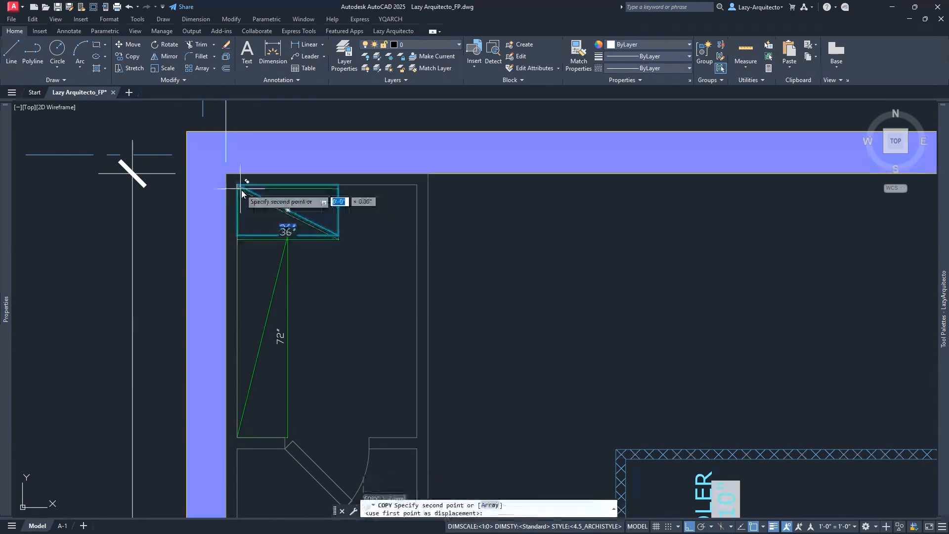
{"action": "left_click", "coordinate": [417, 185]}
{"action": "key", "text": "Escape"}
Rotate the copied shelf with its rotation grip so it stands vertically along the inside of the room's right wall
{"action": "left_click", "coordinate": [470, 227]}
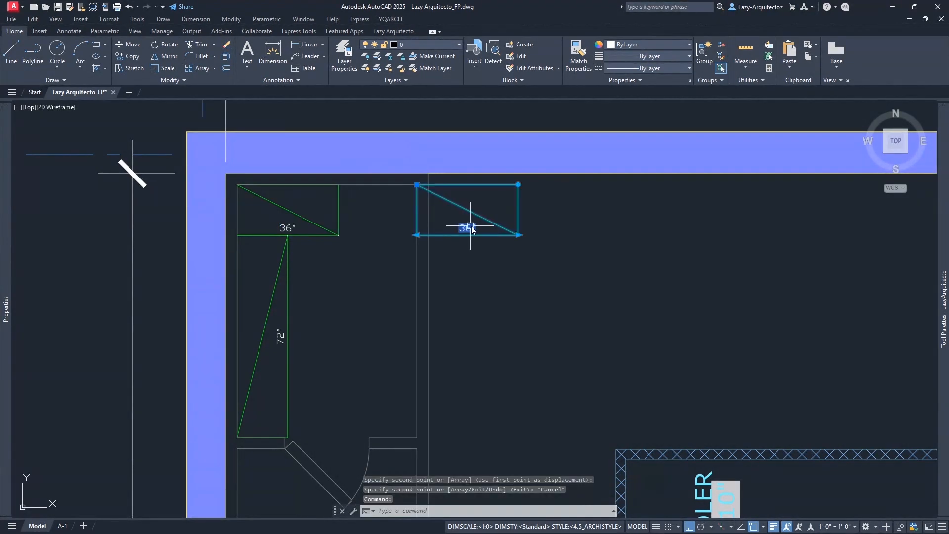
{"action": "left_click", "coordinate": [518, 185]}
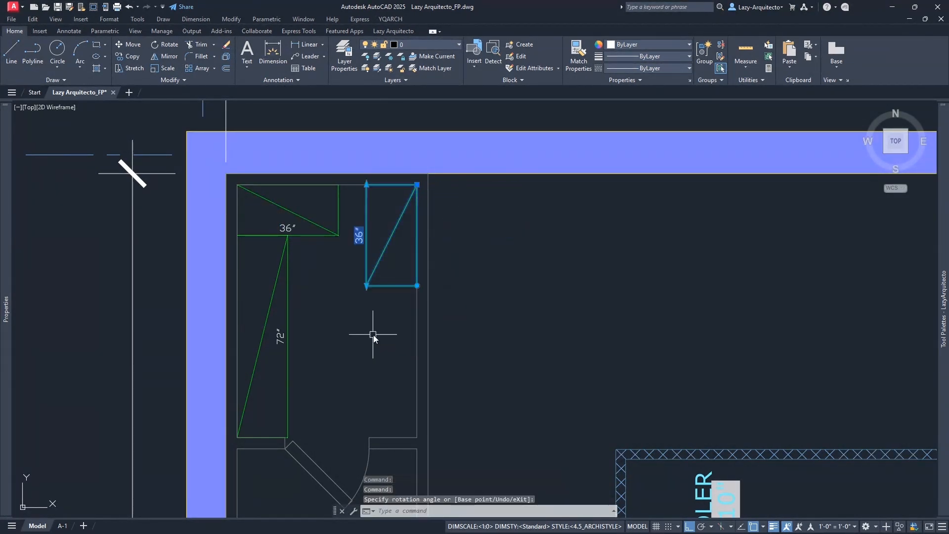
{"action": "scroll", "coordinate": [382, 338], "scroll_direction": "down", "scroll_amount": 3}
{"action": "key", "text": "Escape"}
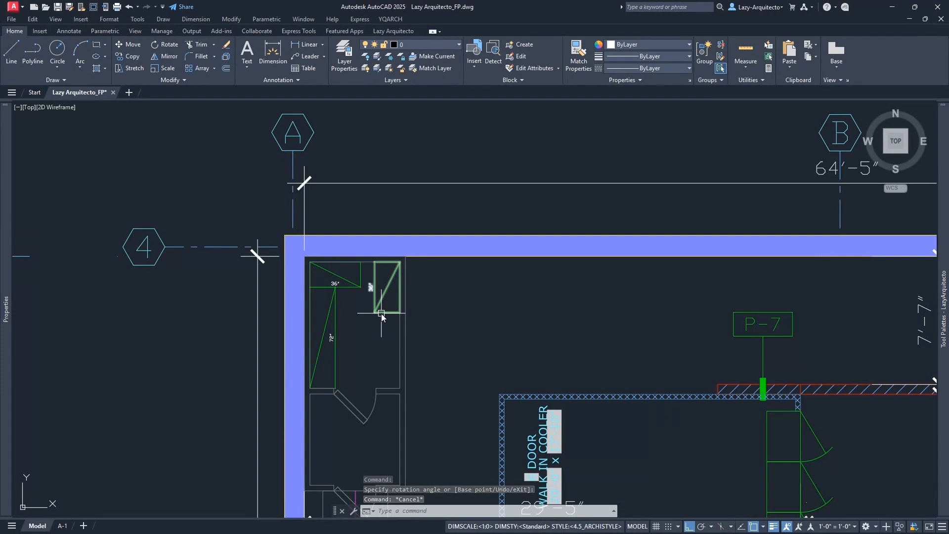
Copy the vertical 36-inch shelf from its top corner to directly below itself along the right wall
{"action": "left_click", "coordinate": [381, 313]}
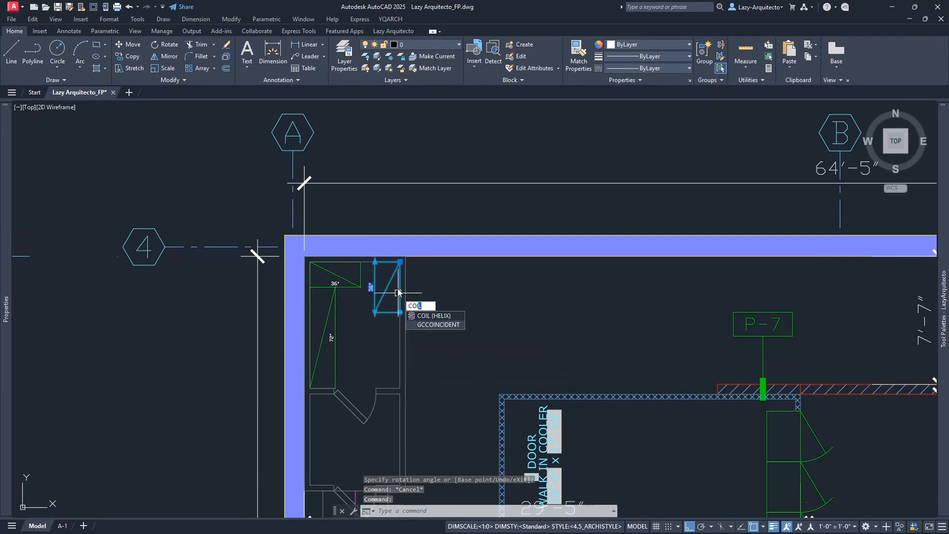
{"action": "type", "text": "O"}
{"action": "key", "text": "Return"}
{"action": "left_click", "coordinate": [400, 262]}
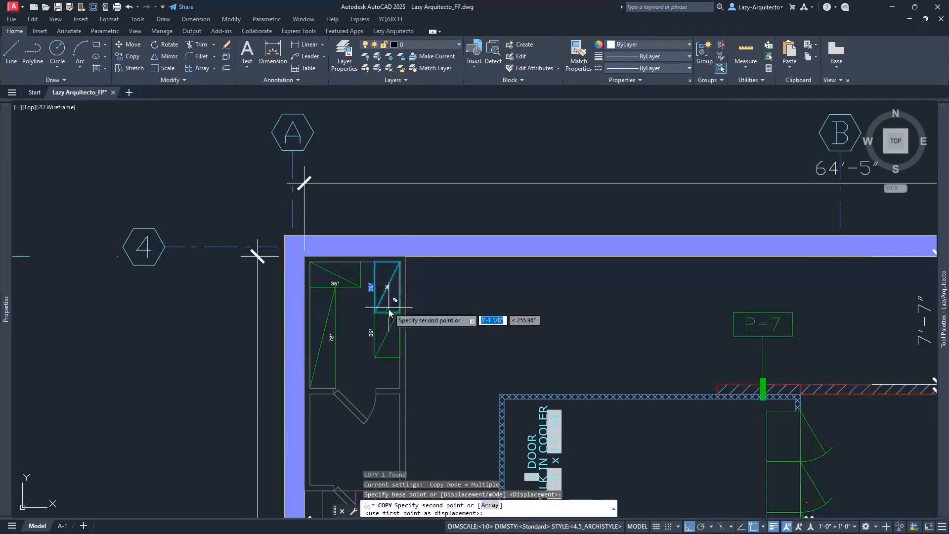
{"action": "key", "text": "Escape"}
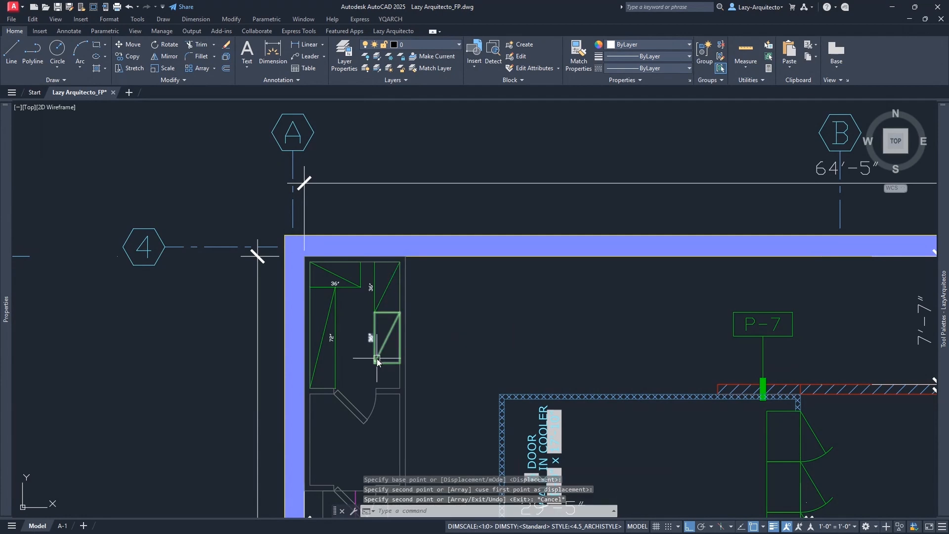
Try to lengthen the lower vertical shelf downward with its bottom stretch grip, and undo the stretch
{"action": "left_click", "coordinate": [376, 361]}
{"action": "scroll", "coordinate": [374, 371], "scroll_direction": "up", "scroll_amount": 4}
{"action": "left_click", "coordinate": [374, 357]}
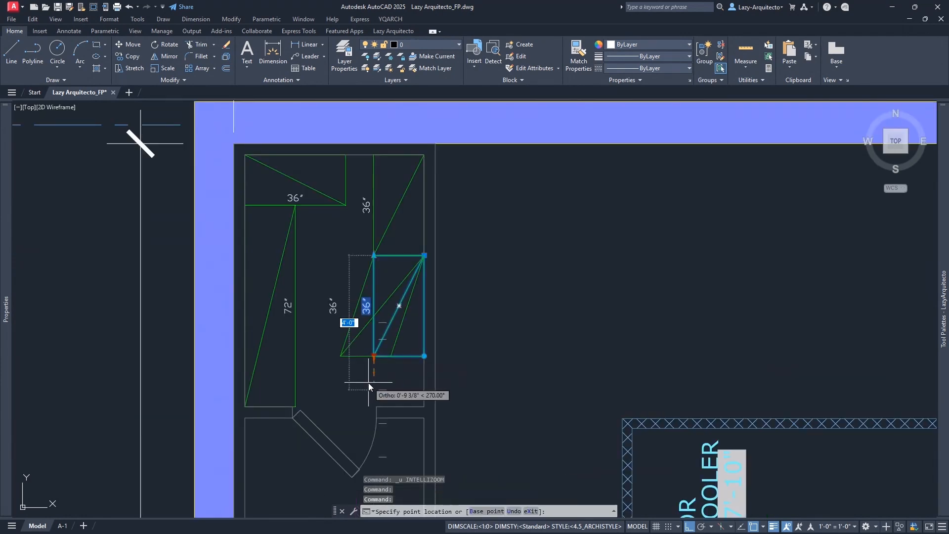
{"action": "scroll", "coordinate": [367, 379], "scroll_direction": "up", "scroll_amount": 3}
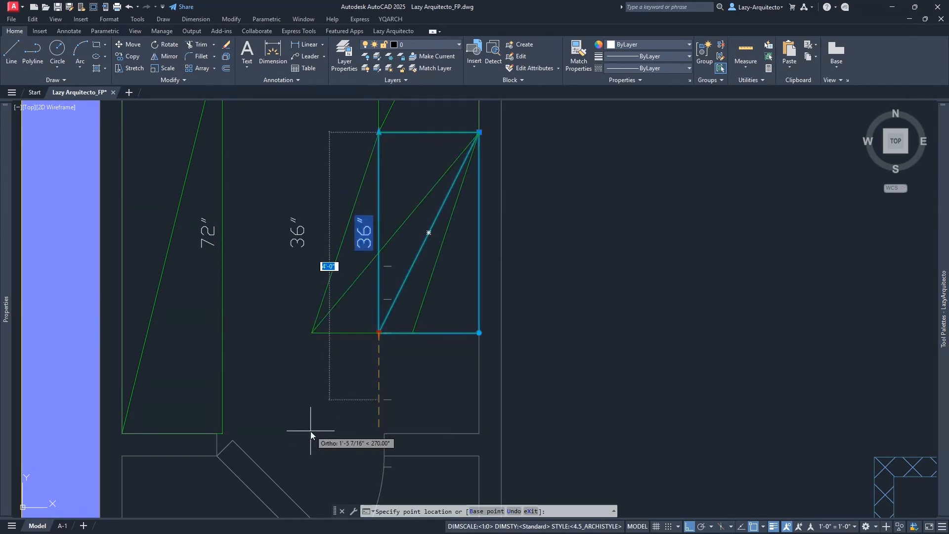
{"action": "scroll", "coordinate": [316, 326], "scroll_direction": "down", "scroll_amount": 6}
{"action": "scroll", "coordinate": [314, 321], "scroll_direction": "up", "scroll_amount": 4}
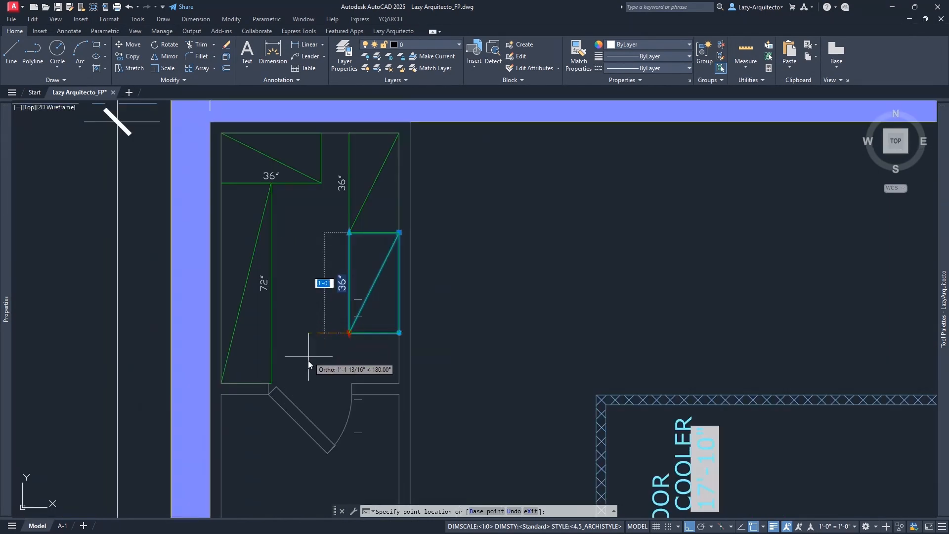
{"action": "left_click", "coordinate": [310, 387]}
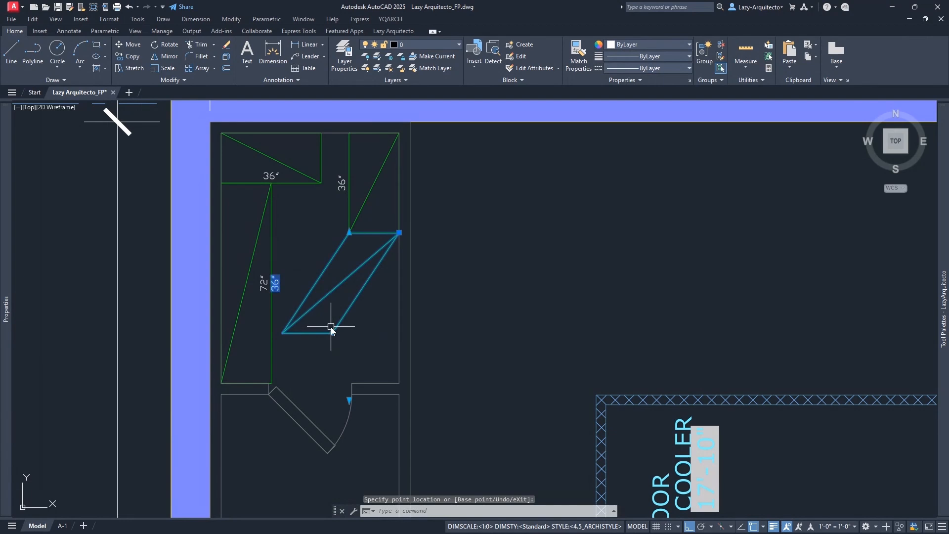
{"action": "key", "text": "ctrl+z"}
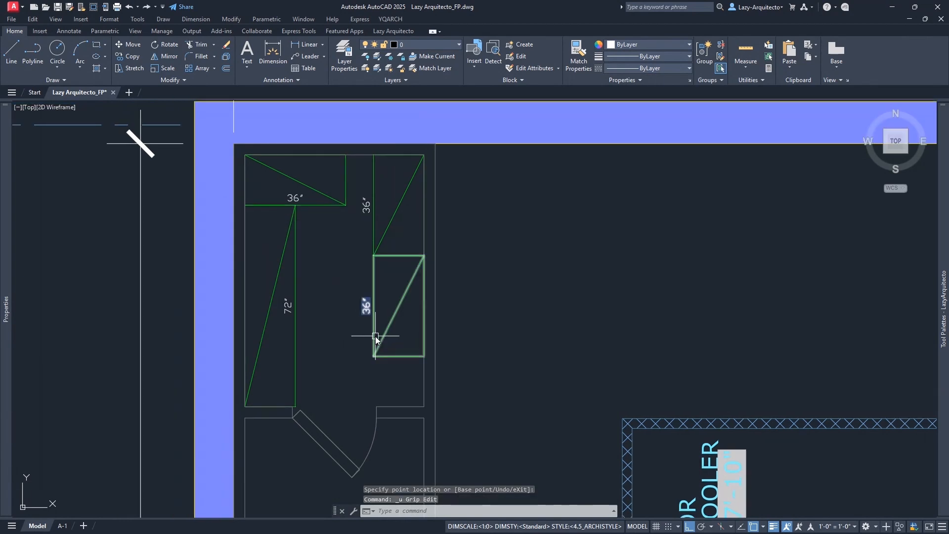
Open the lower vertical shelf's block in the Block Editor
{"action": "left_click", "coordinate": [375, 339]}
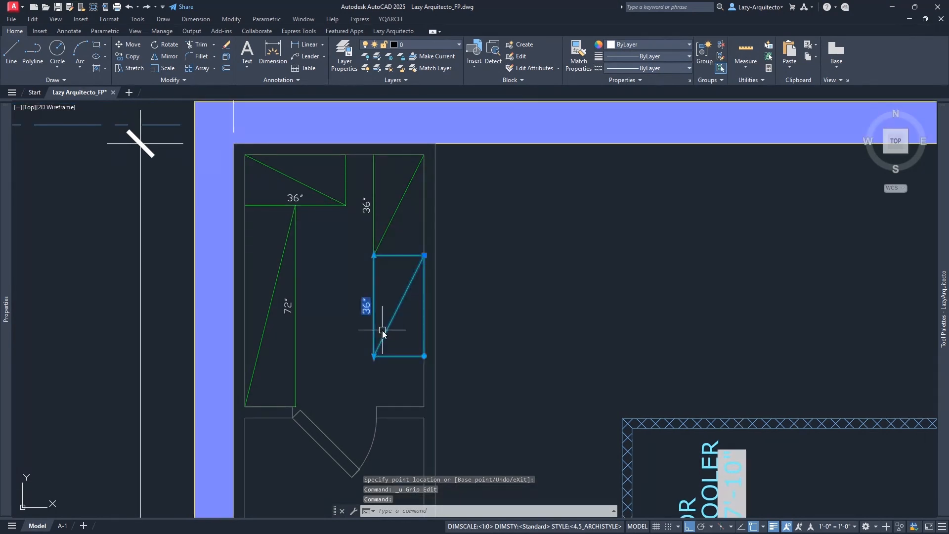
{"action": "right_click", "coordinate": [401, 312]}
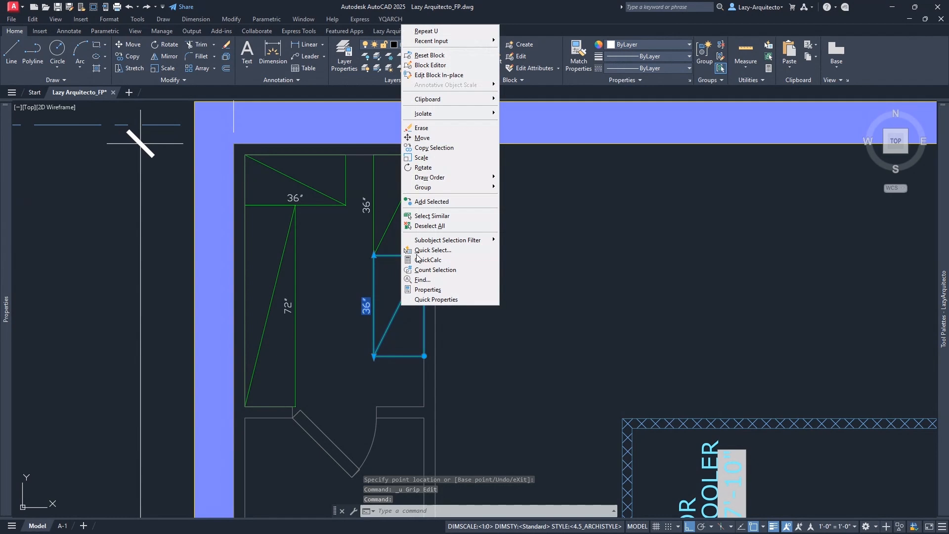
{"action": "left_click", "coordinate": [470, 65]}
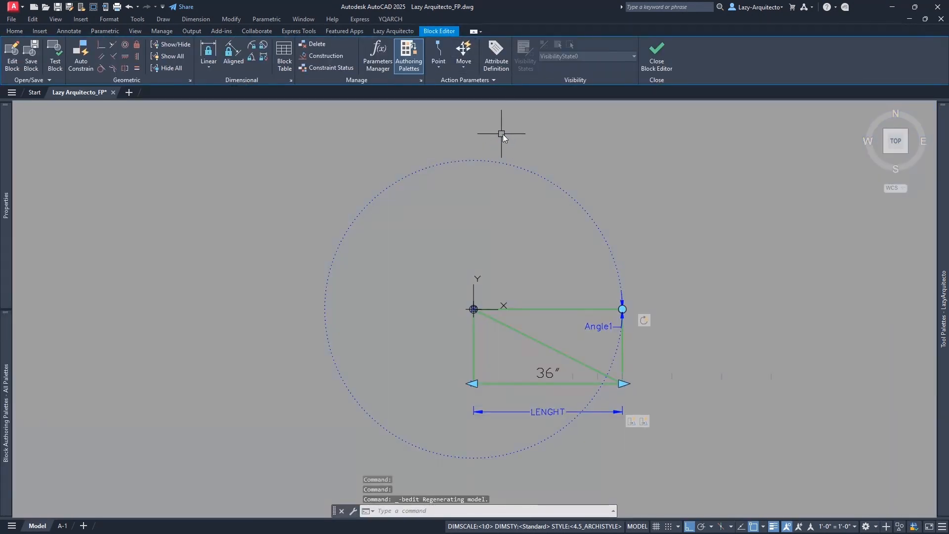
{"action": "middle_click_drag", "start_coordinate": [505, 244], "coordinate": [411, 233]}
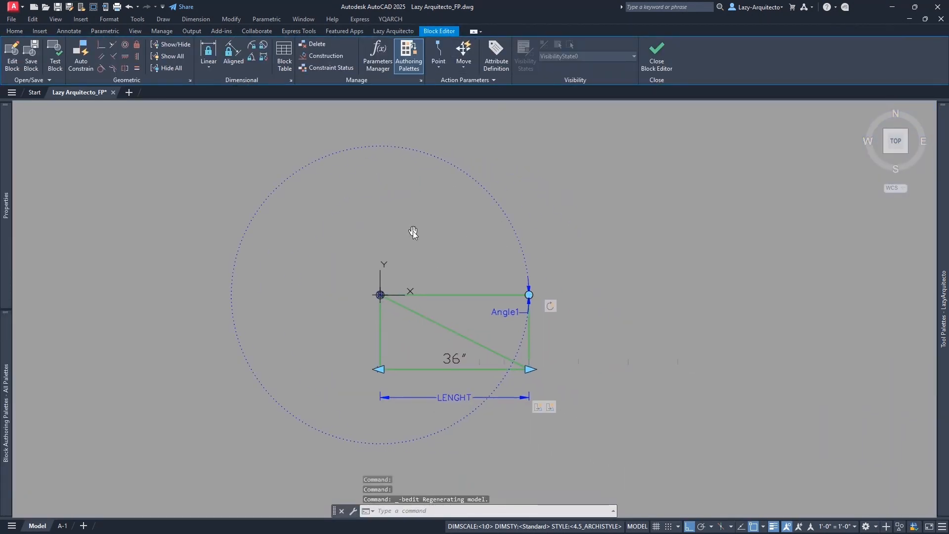
Examine the frames and selection sets of the two stretch actions on the LENGHT parameter
{"action": "left_click", "coordinate": [540, 410]}
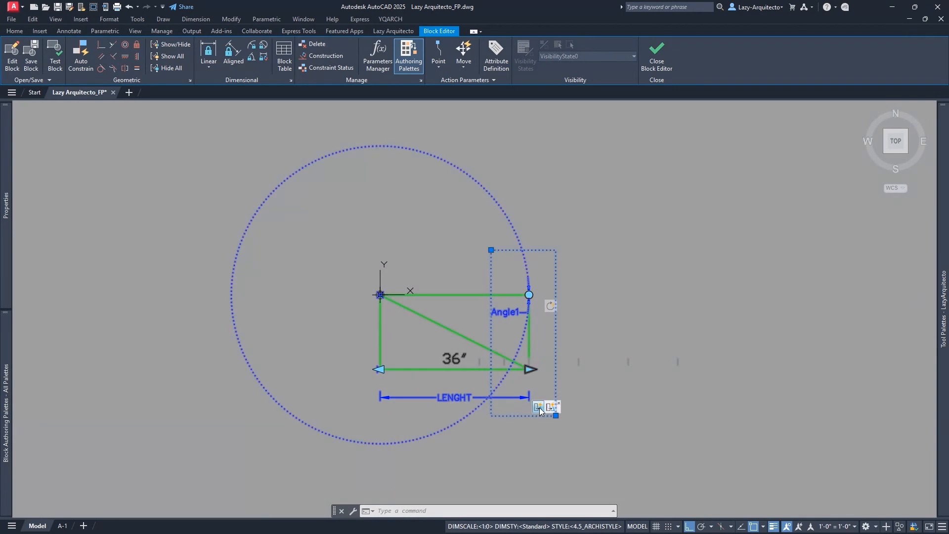
{"action": "key", "text": "Escape"}
{"action": "left_click", "coordinate": [540, 410]}
{"action": "key", "text": "Escape"}
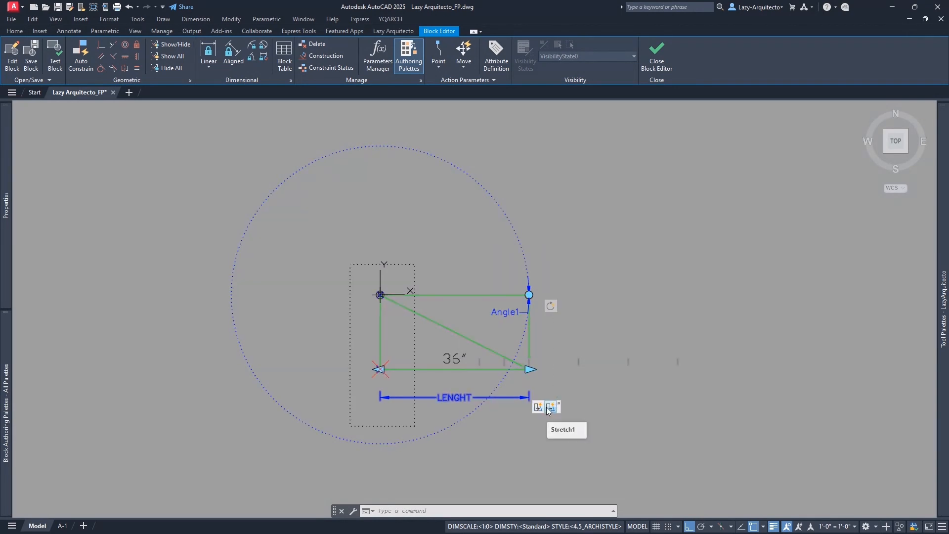
{"action": "middle_click_drag", "start_coordinate": [548, 310], "coordinate": [487, 298]}
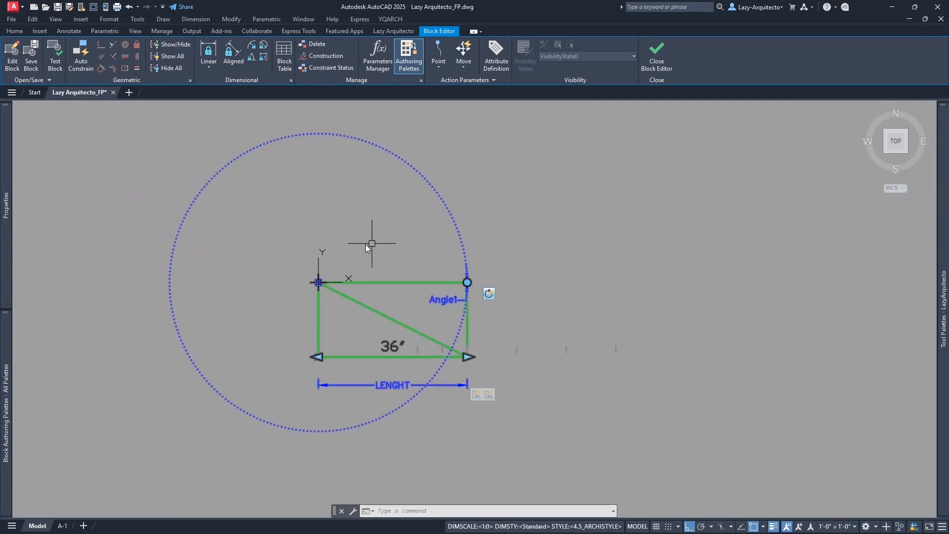
{"action": "key", "text": "Escape"}
{"action": "key", "text": "Escape"}
{"action": "type", "text": "A"}
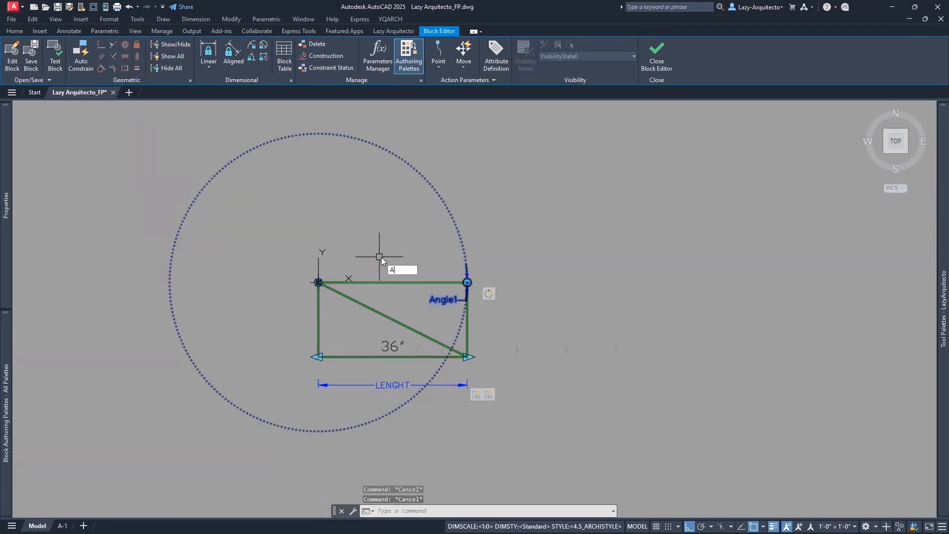
{"action": "type", "text": "LL"}
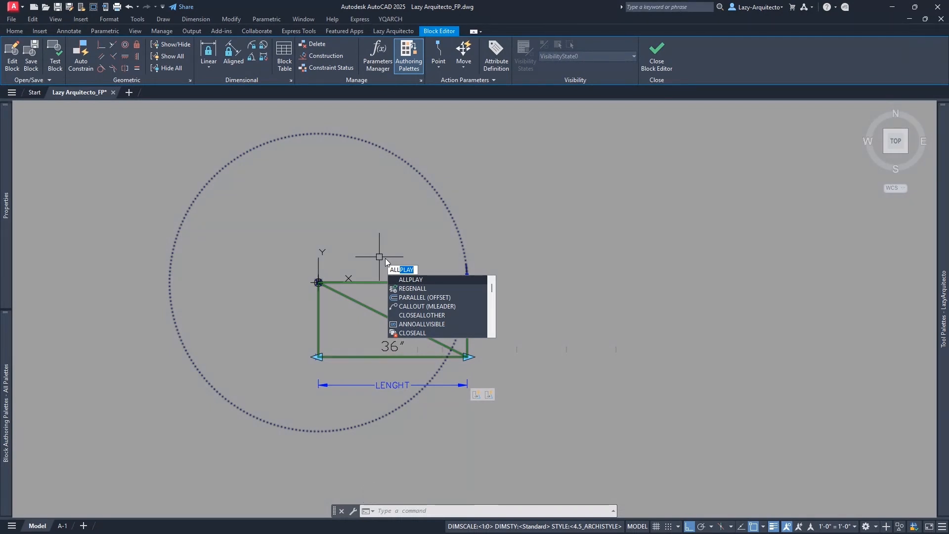
{"action": "key", "text": "Escape"}
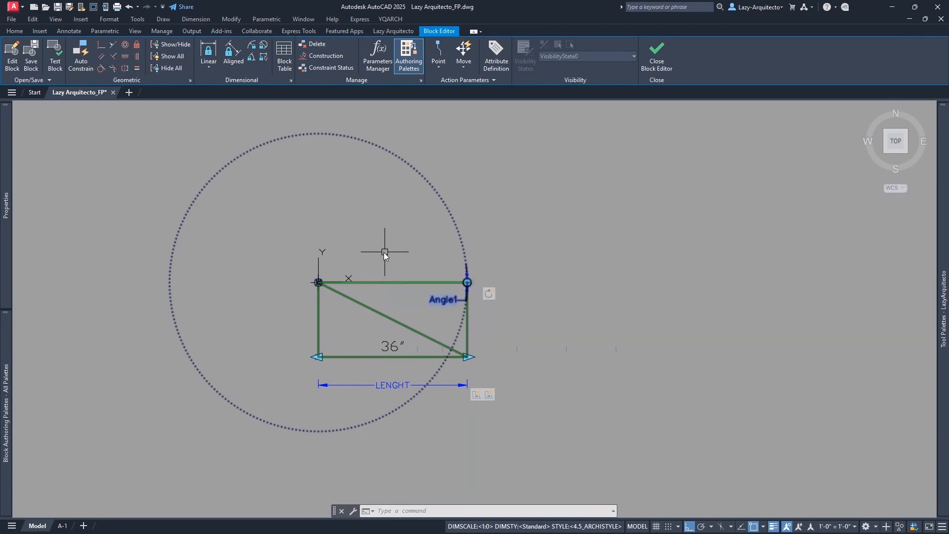
Compare both stretch actions' frames with the objects and parameters included in the Angle1 rotation action
{"action": "left_click", "coordinate": [477, 394]}
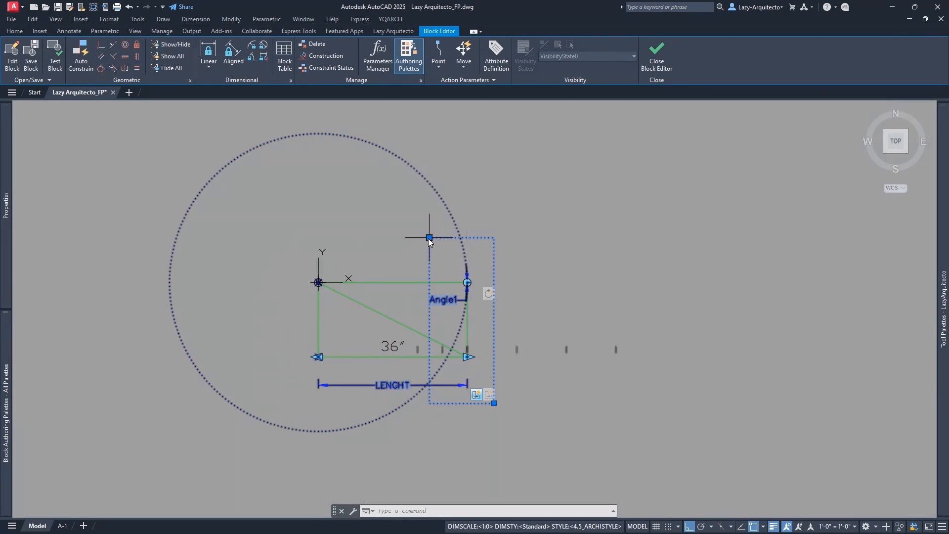
{"action": "left_click", "coordinate": [488, 396]}
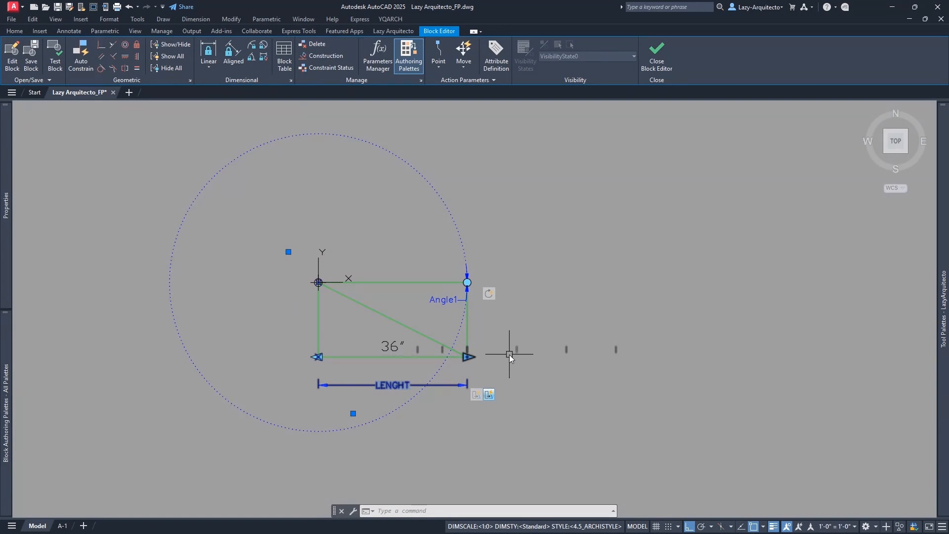
{"action": "key", "text": "Escape"}
{"action": "key", "text": "Escape"}
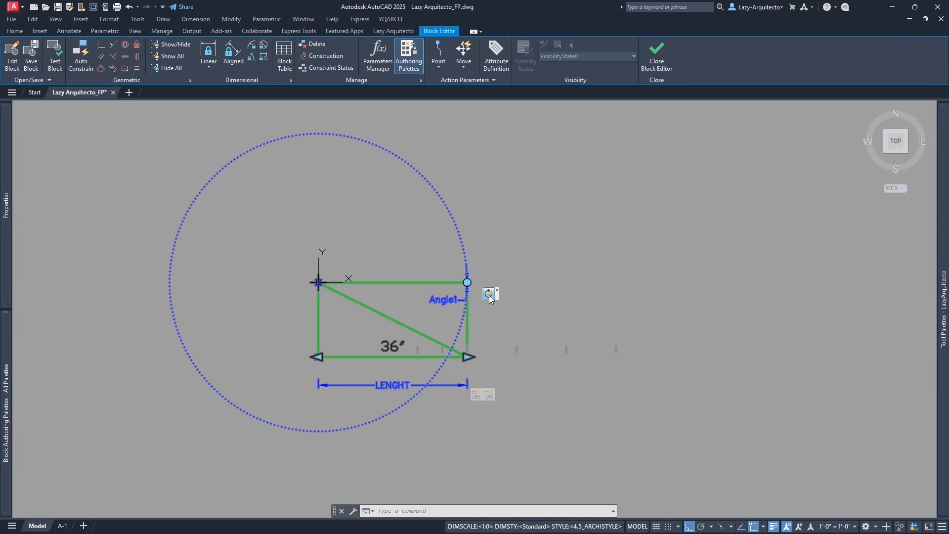
{"action": "right_click", "coordinate": [490, 298]}
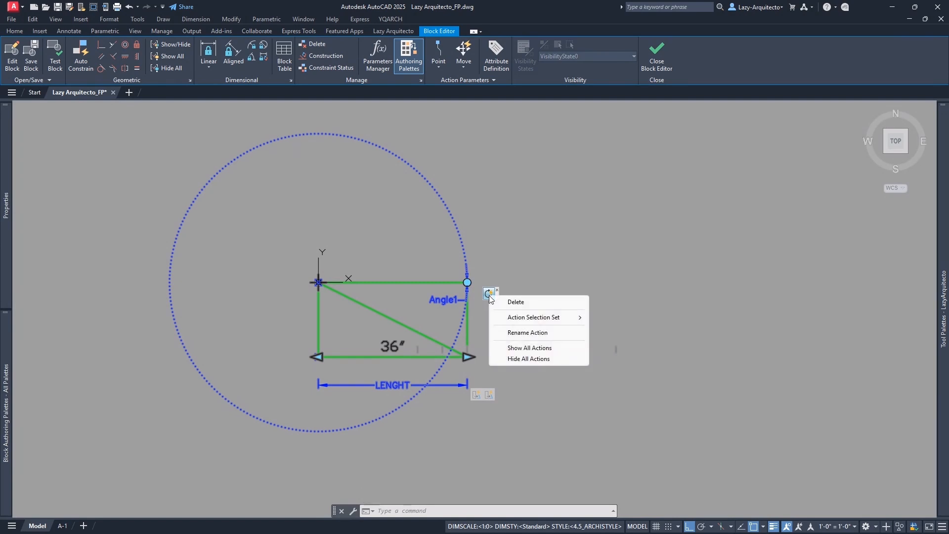
{"action": "key", "text": "Escape"}
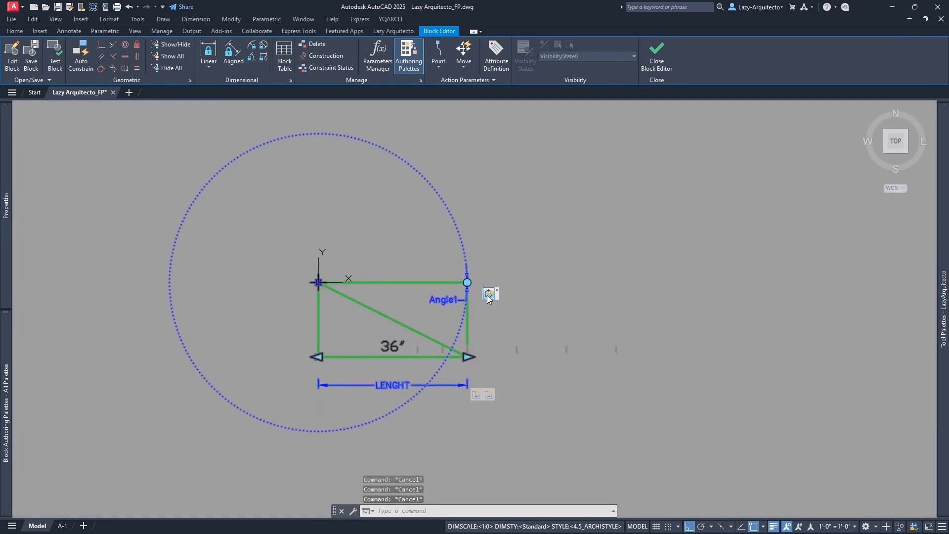
{"action": "right_click", "coordinate": [488, 297]}
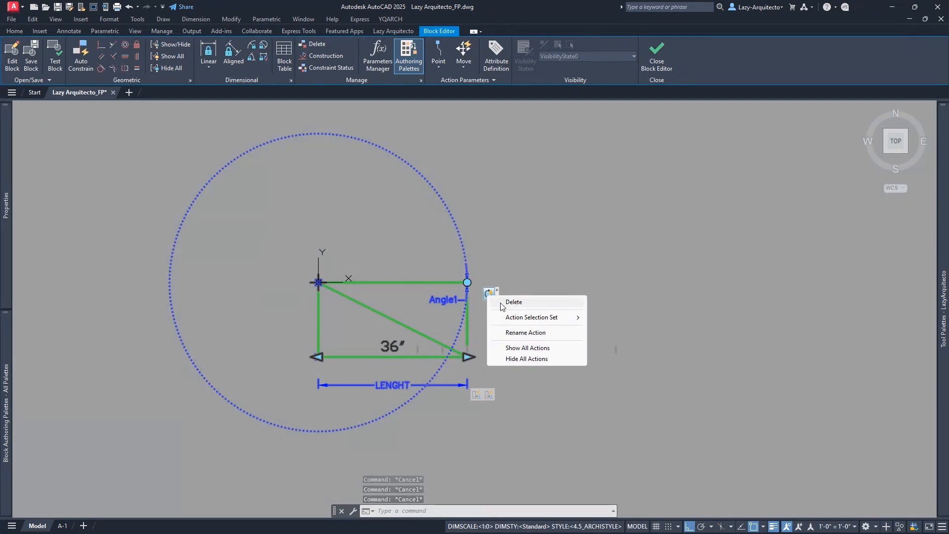
{"action": "mouse_move", "coordinate": [525, 317]}
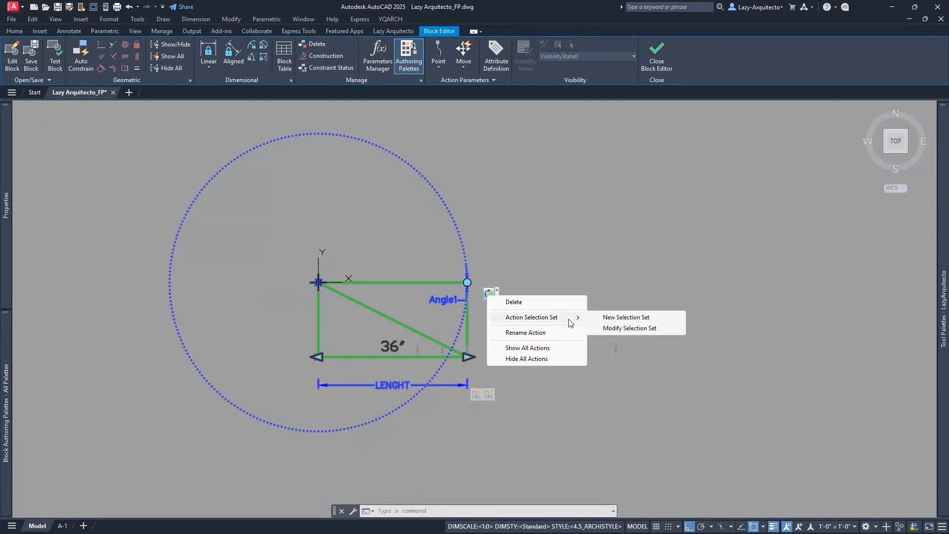
{"action": "left_click", "coordinate": [625, 319]}
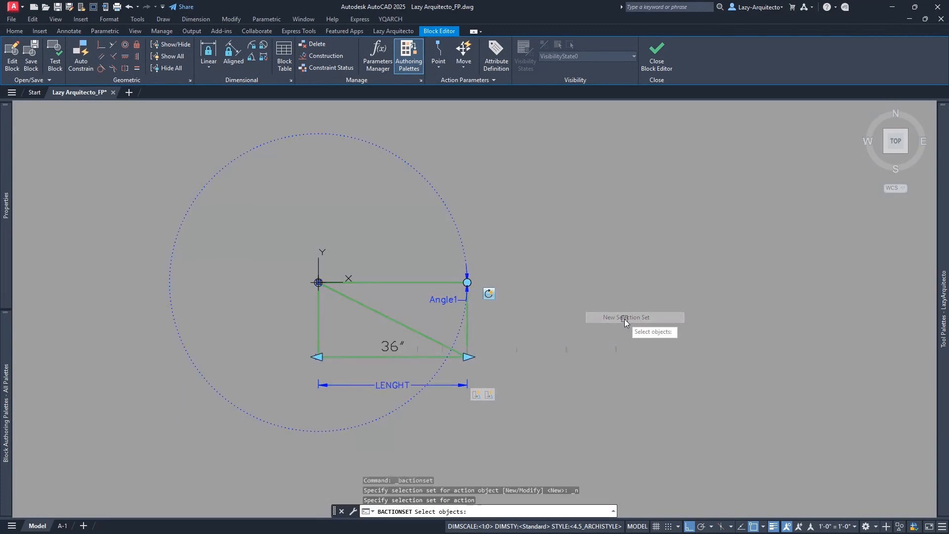
{"action": "key", "text": "Escape"}
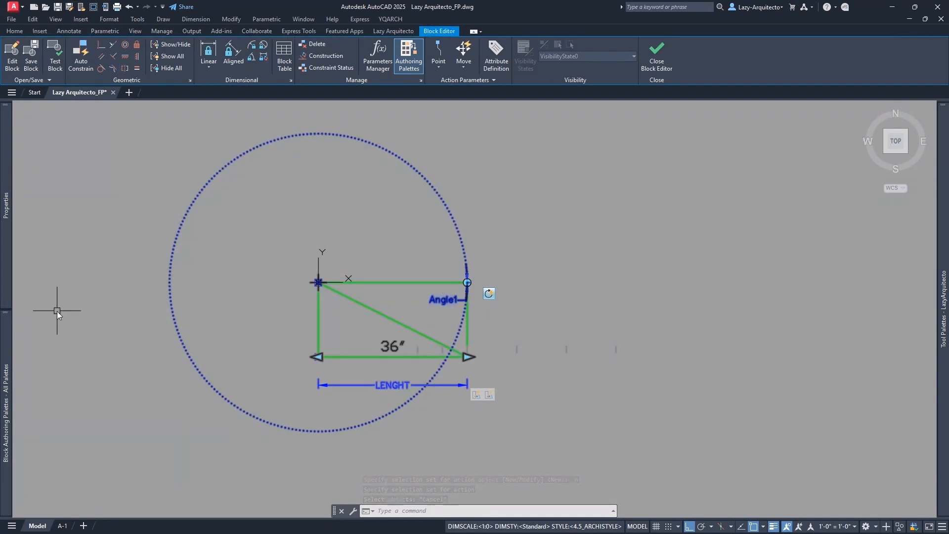
{"action": "mouse_move", "coordinate": [6, 262]}
{"action": "key", "text": "Escape"}
{"action": "key", "text": "Escape"}
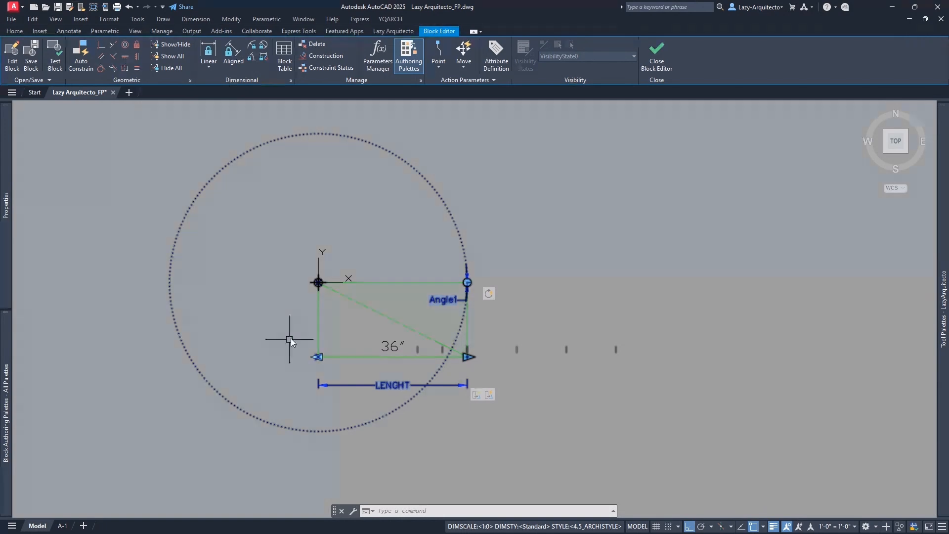
{"action": "right_click", "coordinate": [490, 295]}
{"action": "key", "text": "Escape"}
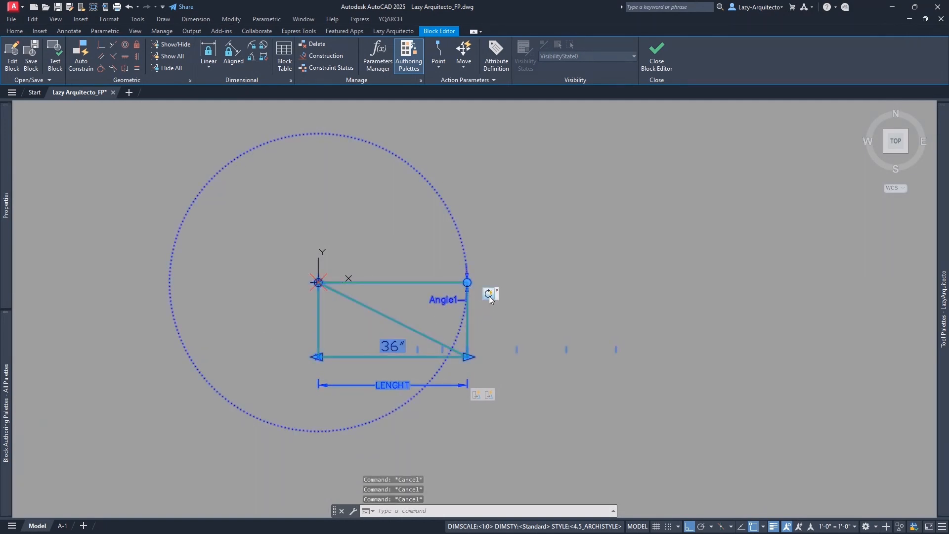
Redefine the Angle1 rotation action's selection set to include the whole shelf geometry, the length text and the LENGHT and Angle1 parameters
{"action": "right_click", "coordinate": [488, 295]}
{"action": "left_click", "coordinate": [609, 315]}
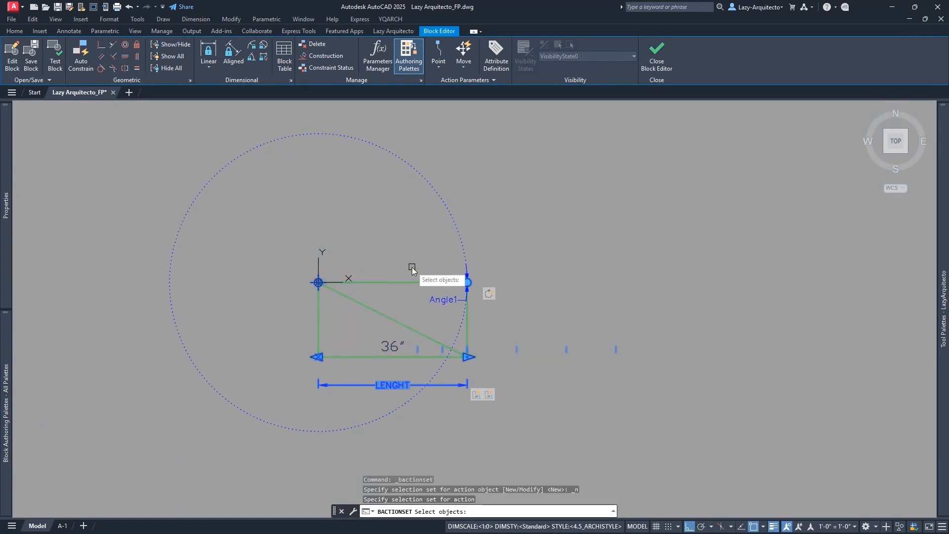
{"action": "type", "text": "ALL"}
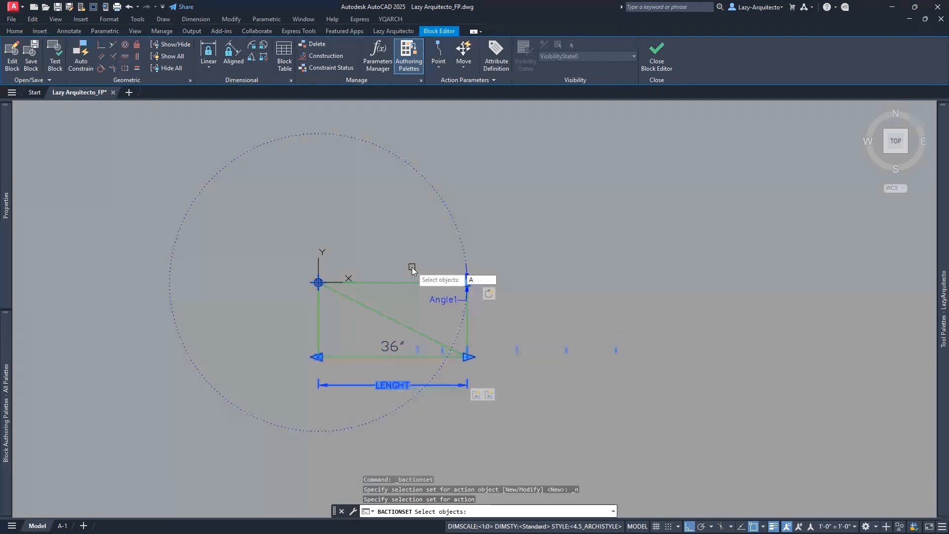
{"action": "key", "text": "BackSpace"}
{"action": "key", "text": "BackSpace"}
{"action": "key", "text": "BackSpace"}
{"action": "left_click", "coordinate": [410, 258]}
{"action": "left_click", "coordinate": [402, 248]}
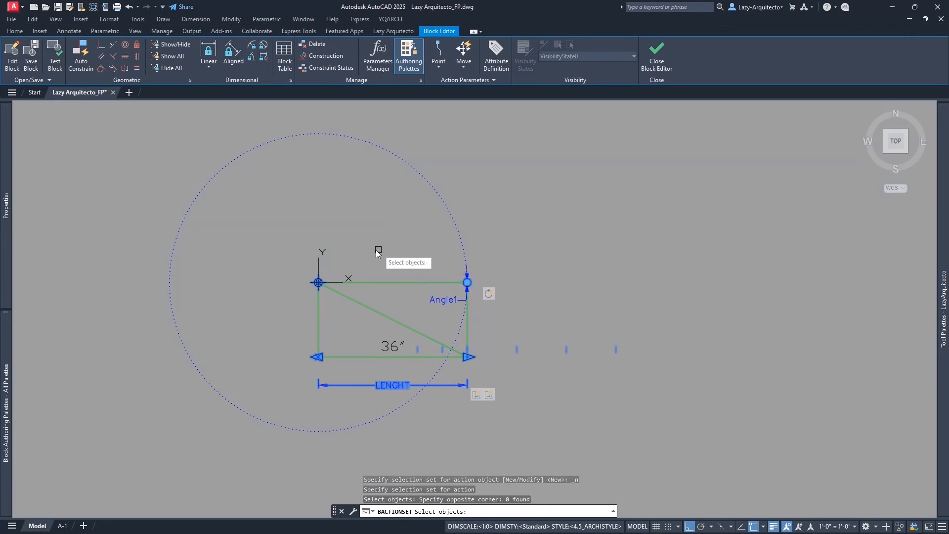
{"action": "left_click", "coordinate": [469, 408]}
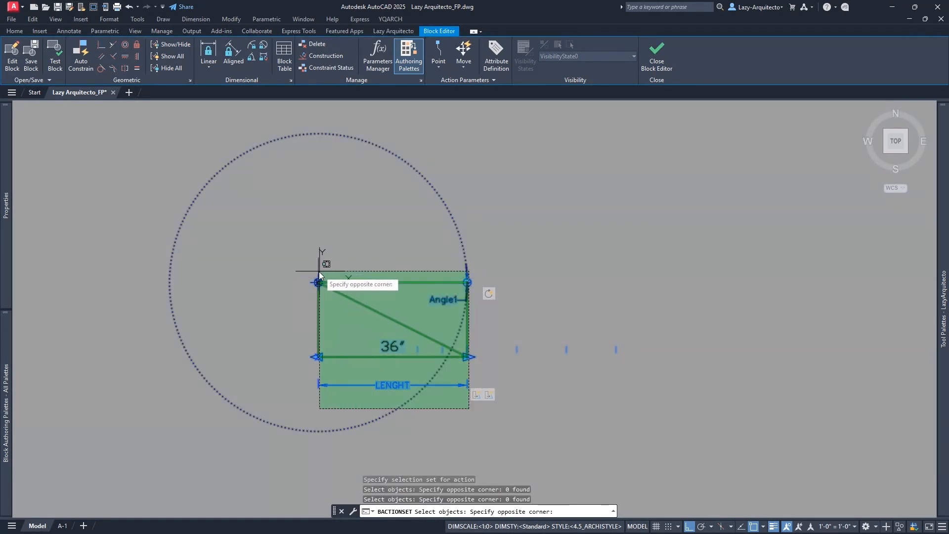
{"action": "left_click", "coordinate": [304, 264]}
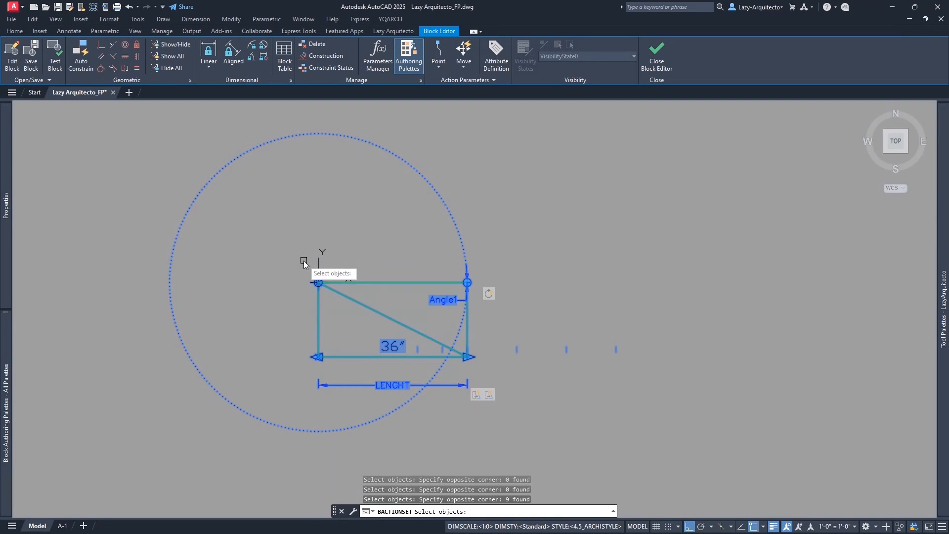
{"action": "key", "text": "Return"}
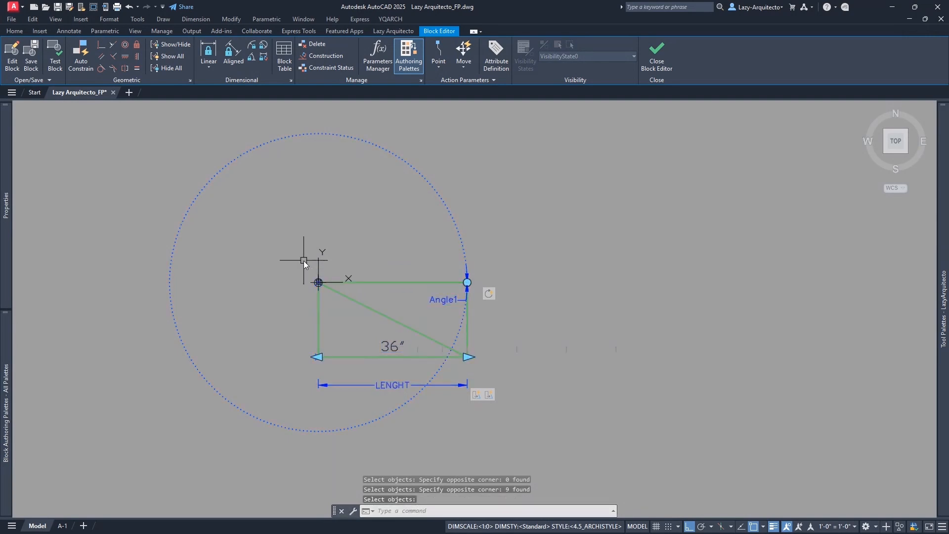
{"action": "left_click", "coordinate": [489, 294]}
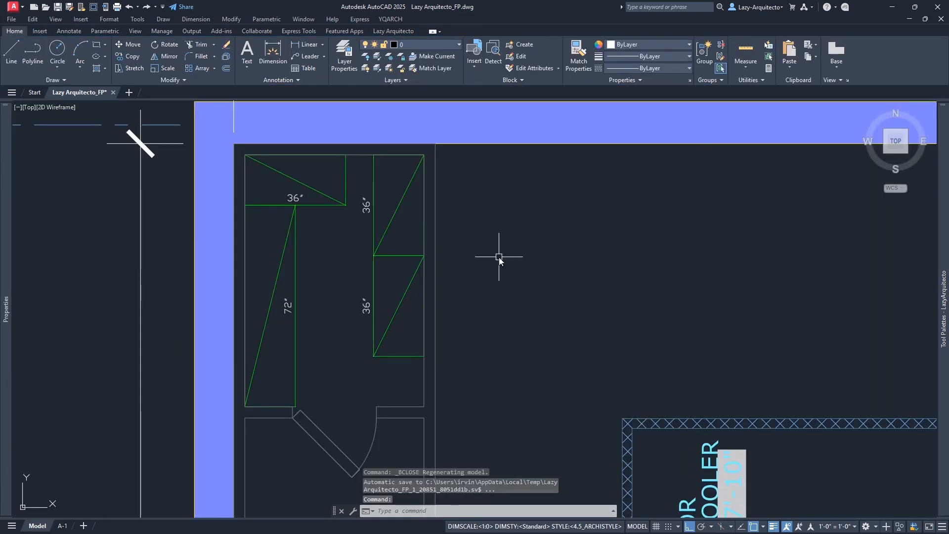
Test the lower vertical shelf's bottom stretch grip by lengthening it to 48", shortening it to 30", and setting it back to 48"
{"action": "left_click", "coordinate": [416, 275]}
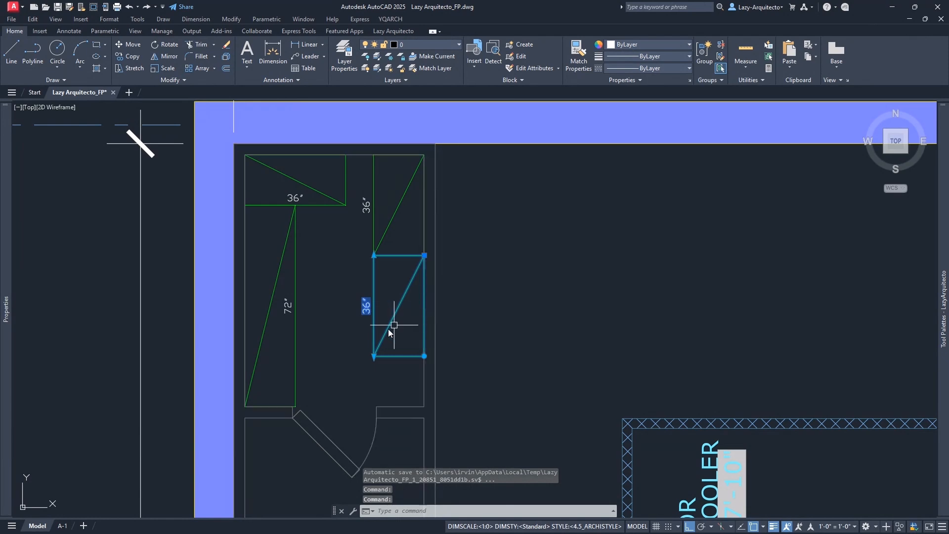
{"action": "left_click", "coordinate": [374, 356]}
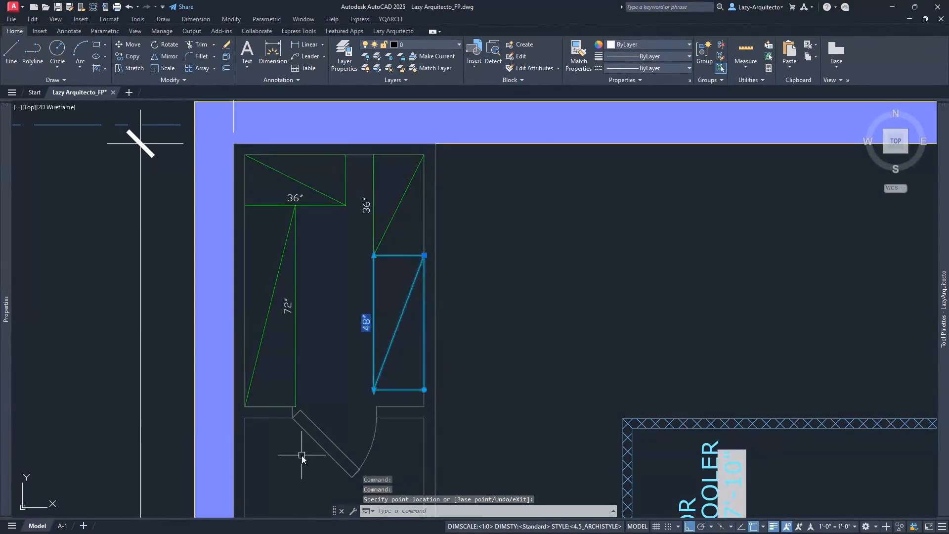
{"action": "left_click", "coordinate": [374, 390]}
{"action": "left_click", "coordinate": [345, 344]}
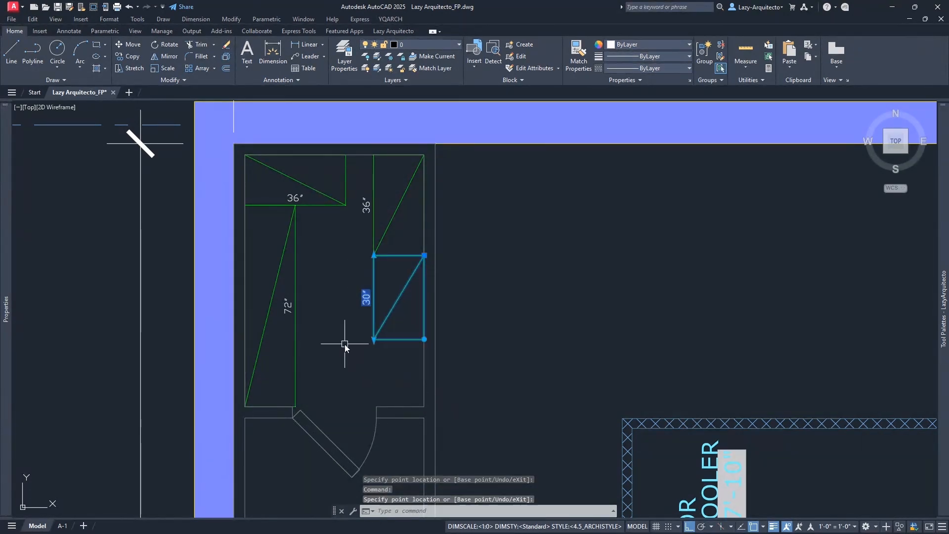
{"action": "left_click", "coordinate": [374, 340]}
{"action": "left_click", "coordinate": [342, 401]}
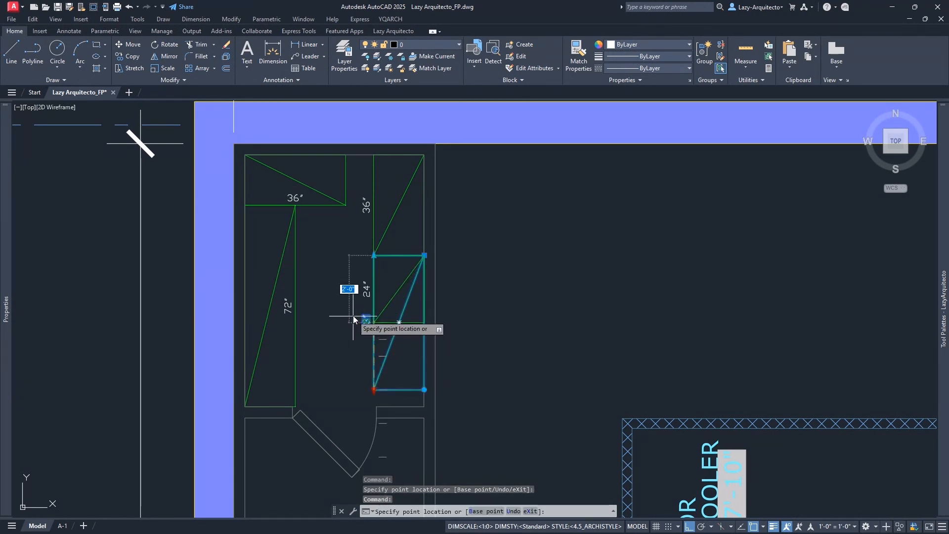
{"action": "scroll", "coordinate": [391, 267], "scroll_direction": "down", "scroll_amount": 3}
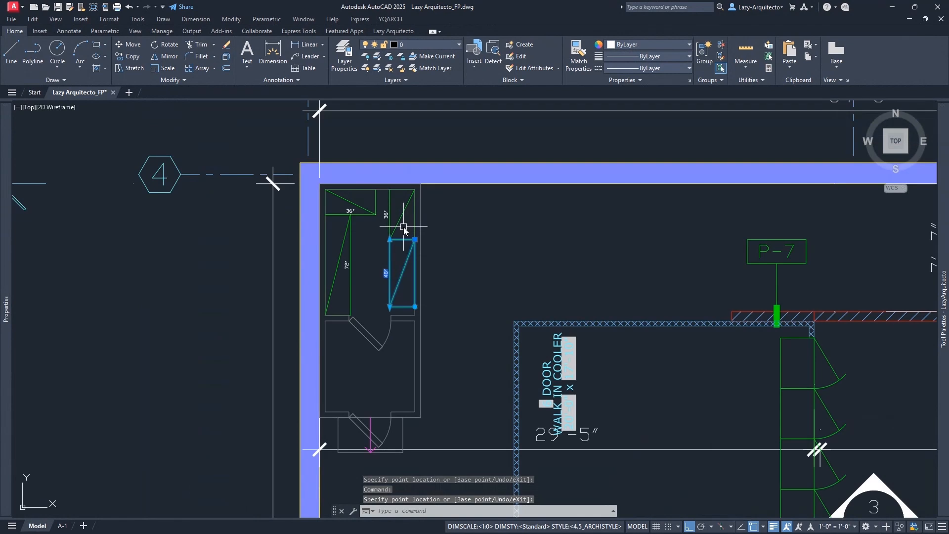
{"action": "key", "text": "Escape"}
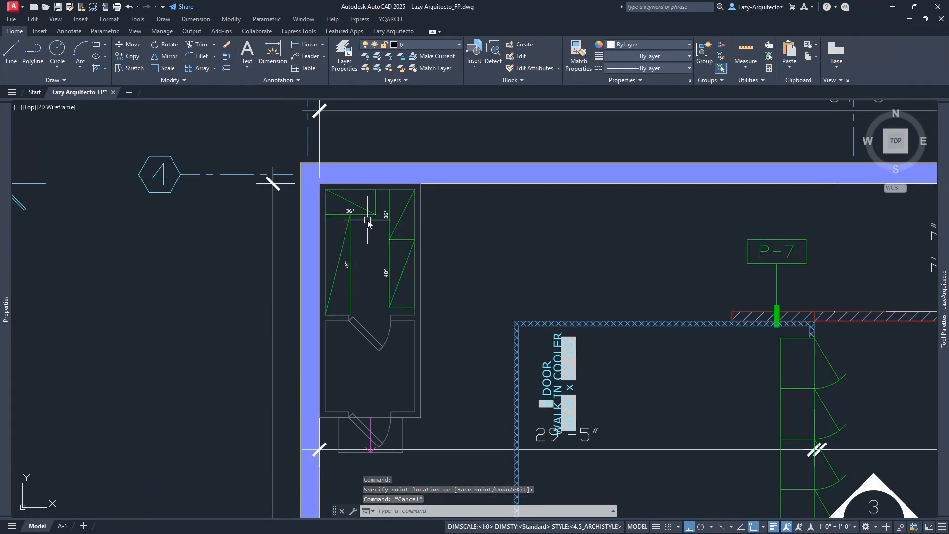
{"action": "key", "text": "Escape"}
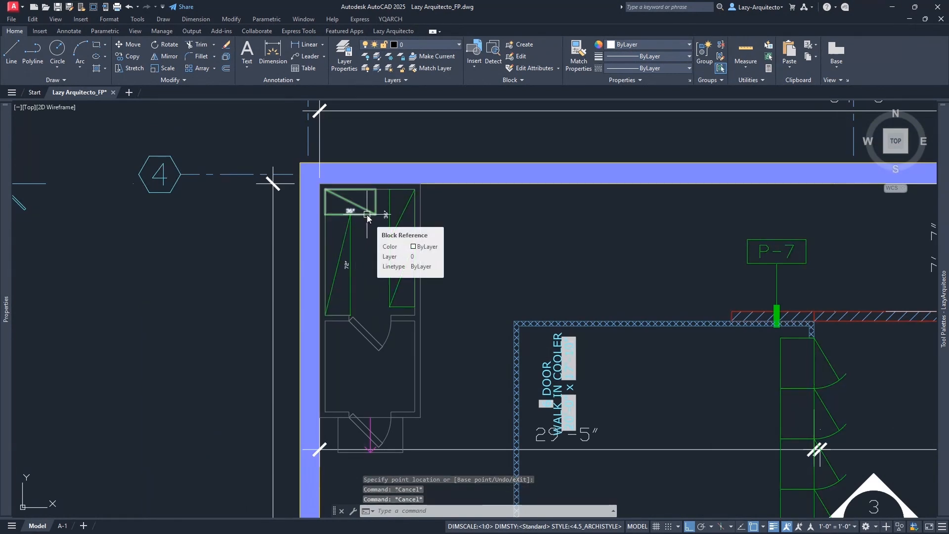
Copy the horizontal 36" shelf into the lower-left corner of the room below and rotate the copy upright
{"action": "left_click", "coordinate": [367, 217]}
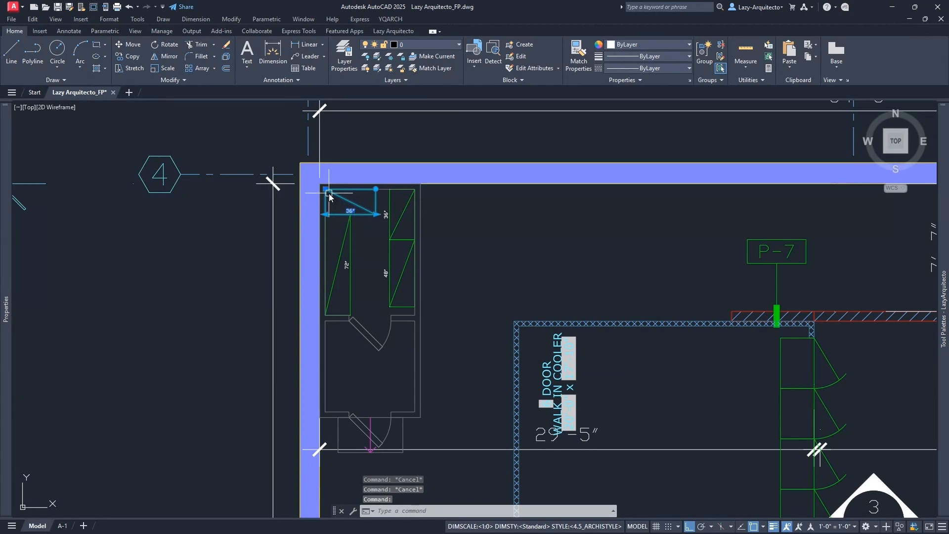
{"action": "key", "text": "ctrl+c"}
{"action": "key", "text": "ctrl+v"}
{"action": "scroll", "coordinate": [328, 413], "scroll_direction": "up", "scroll_amount": 4}
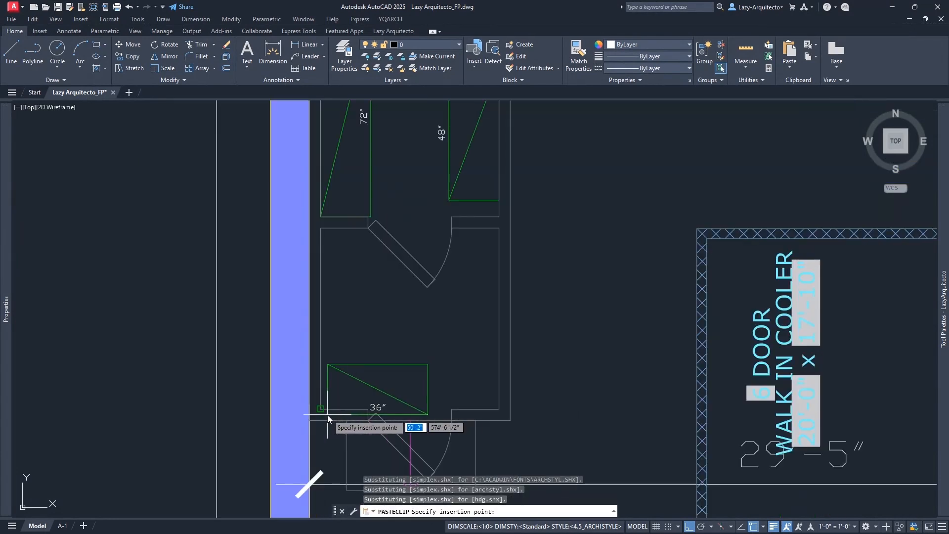
{"action": "left_click", "coordinate": [325, 410]}
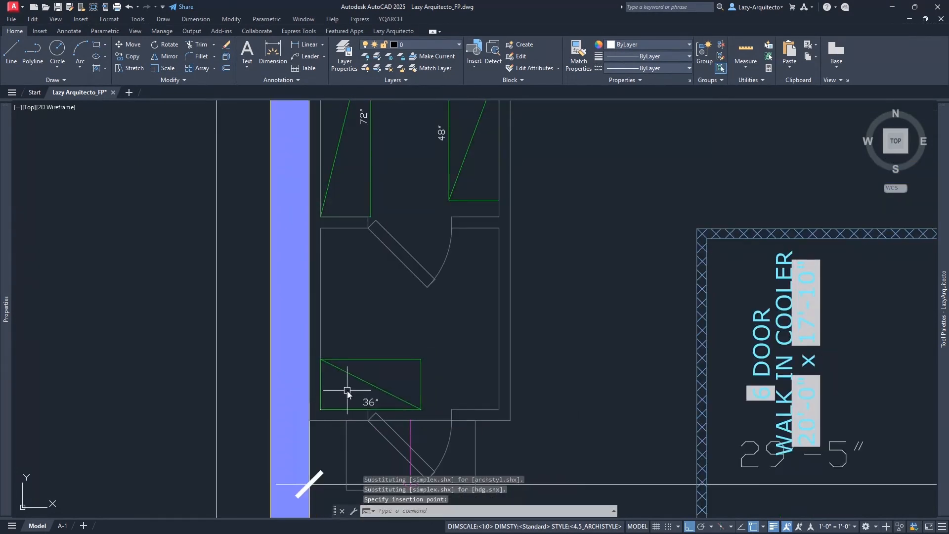
{"action": "left_click", "coordinate": [422, 359]}
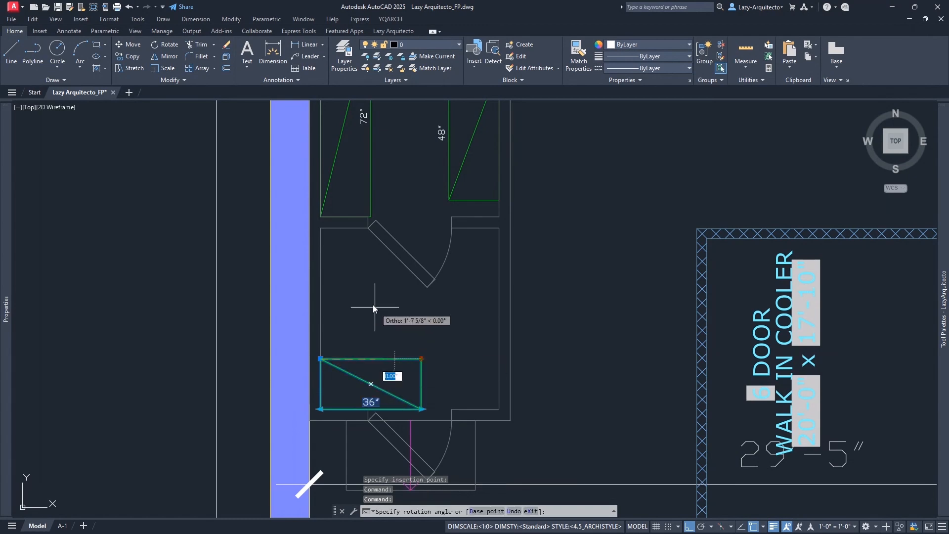
{"action": "left_click", "coordinate": [371, 259]}
Stretch the upper end of the rotated copy upward to 48", and pull its lower end up to 36"
{"action": "left_click", "coordinate": [371, 258]}
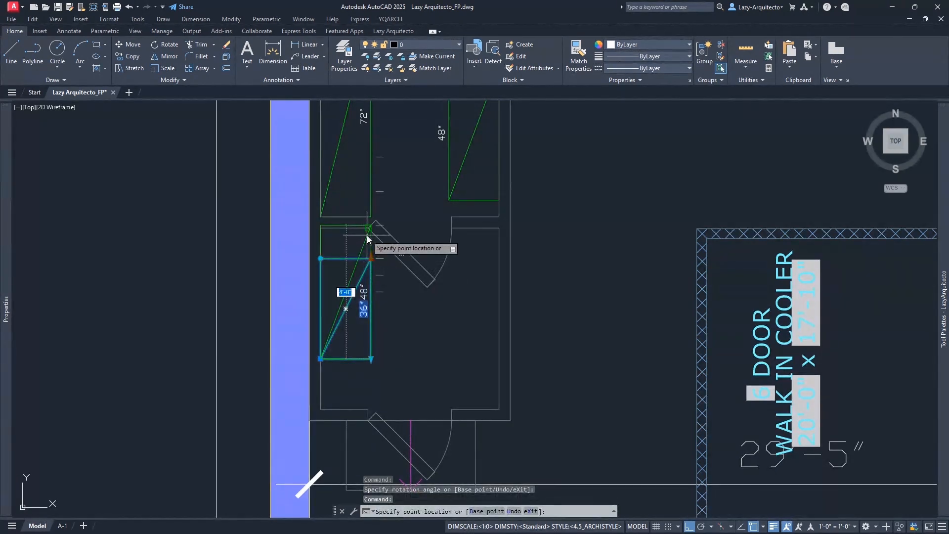
{"action": "left_click", "coordinate": [369, 366]}
{"action": "left_click", "coordinate": [371, 359]}
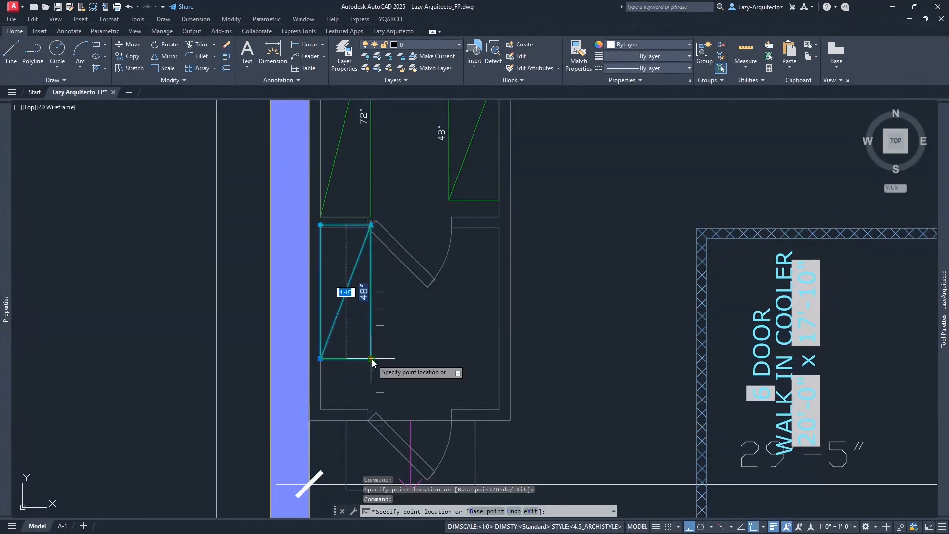
{"action": "left_click", "coordinate": [372, 394]}
{"action": "left_click", "coordinate": [372, 392]}
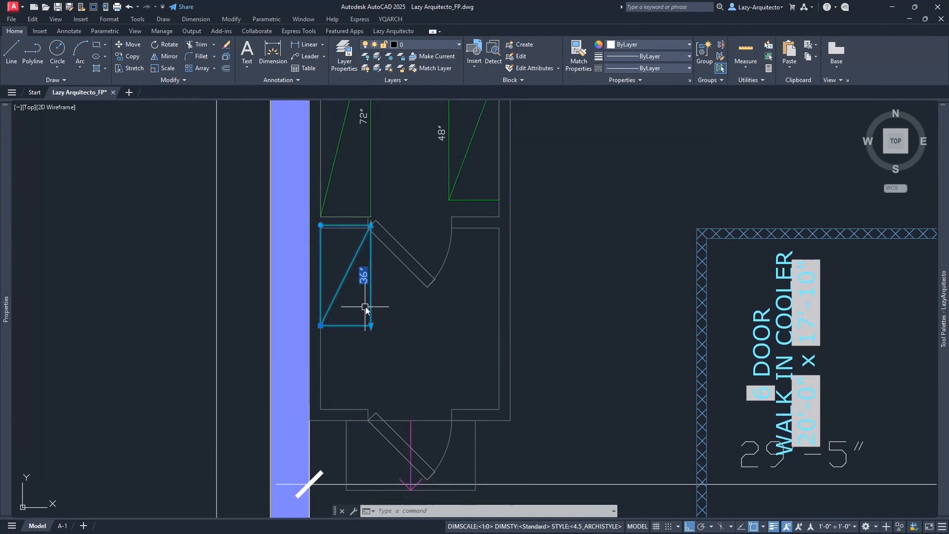
{"action": "scroll", "coordinate": [344, 269], "scroll_direction": "up", "scroll_amount": 3}
{"action": "key", "text": "Escape"}
Stretch the lower end of the rotated copy downward to a length of 48"
{"action": "left_click", "coordinate": [353, 276]}
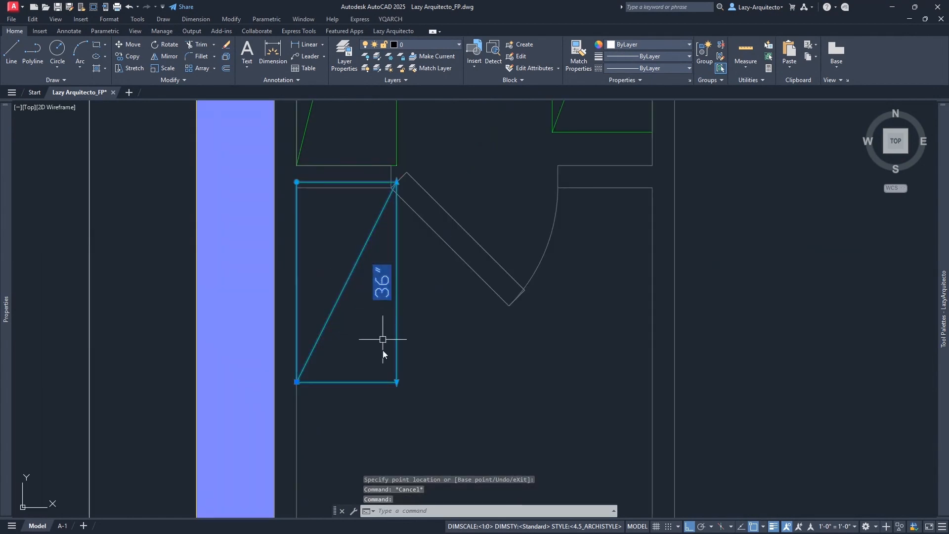
{"action": "left_click", "coordinate": [397, 383]}
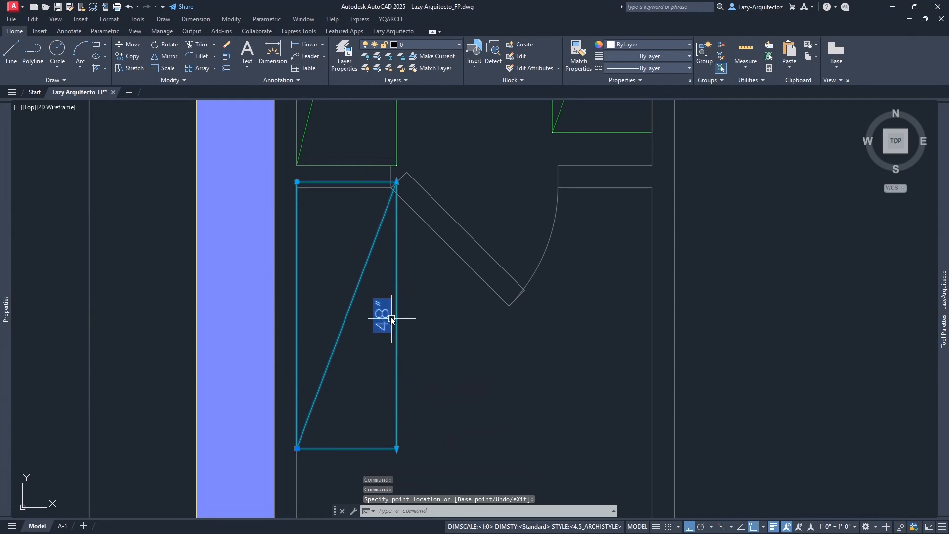
{"action": "key", "text": "Escape"}
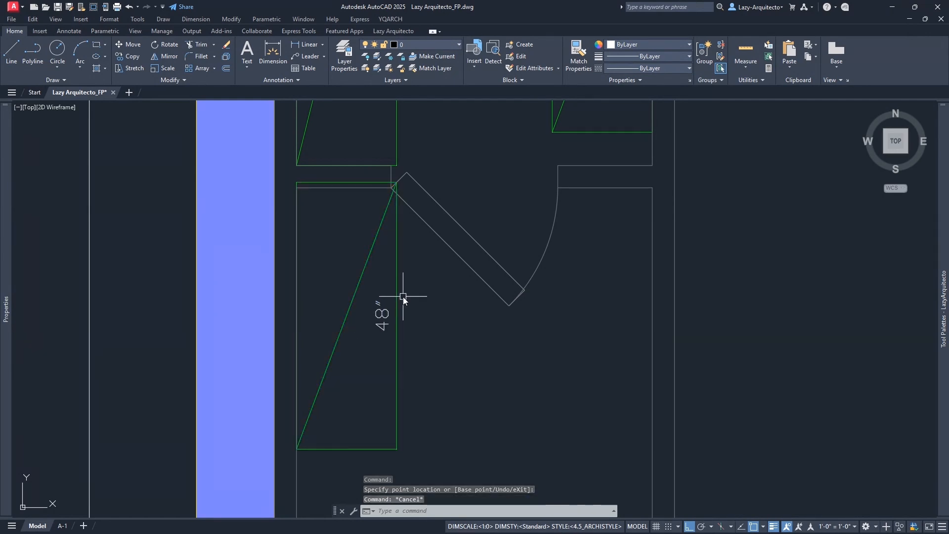
Shorten the rotated copy to 30" from its lower end and move it to the middle of the lower room
{"action": "scroll", "coordinate": [402, 297], "scroll_direction": "down", "scroll_amount": 3}
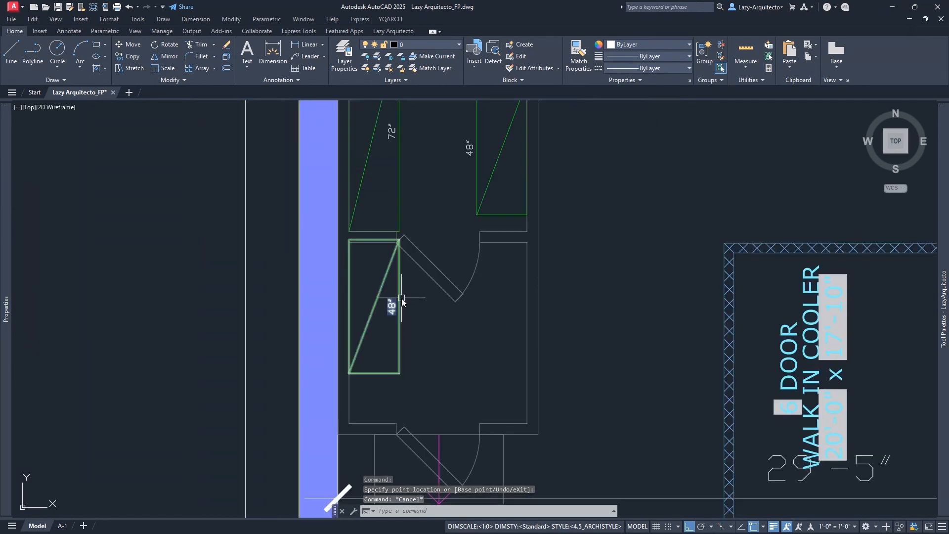
{"action": "left_click", "coordinate": [401, 328]}
{"action": "left_click", "coordinate": [399, 373]}
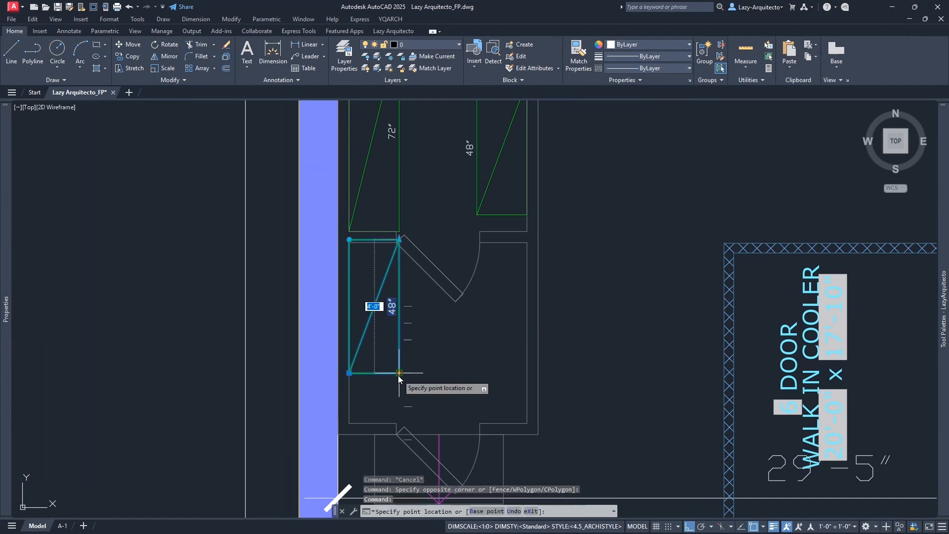
{"action": "left_click", "coordinate": [432, 315]}
{"action": "left_click_drag", "start_coordinate": [390, 324], "coordinate": [456, 388]}
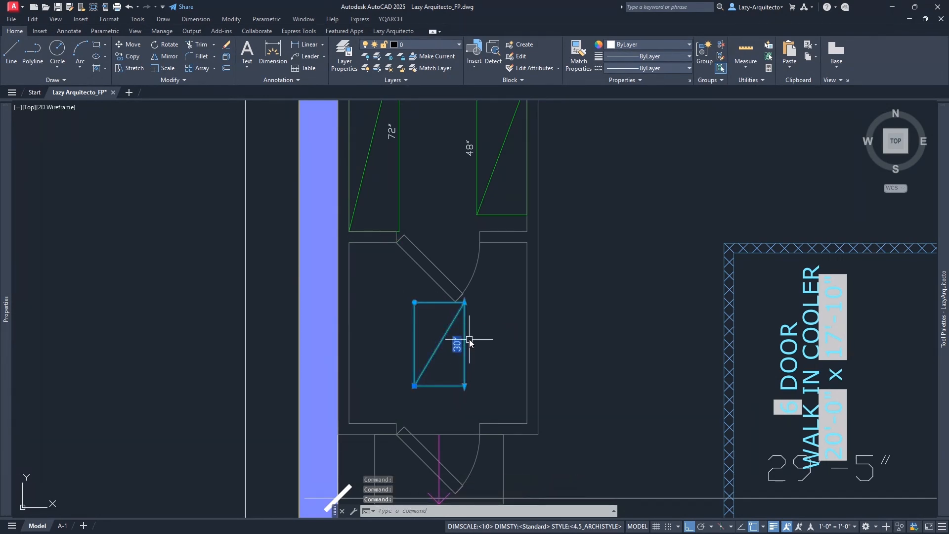
Rotate the upright 30" shelf in the lower room to horizontal, trying free rotation with Ortho off before locking the angle with Ortho on
{"action": "left_click", "coordinate": [415, 302]}
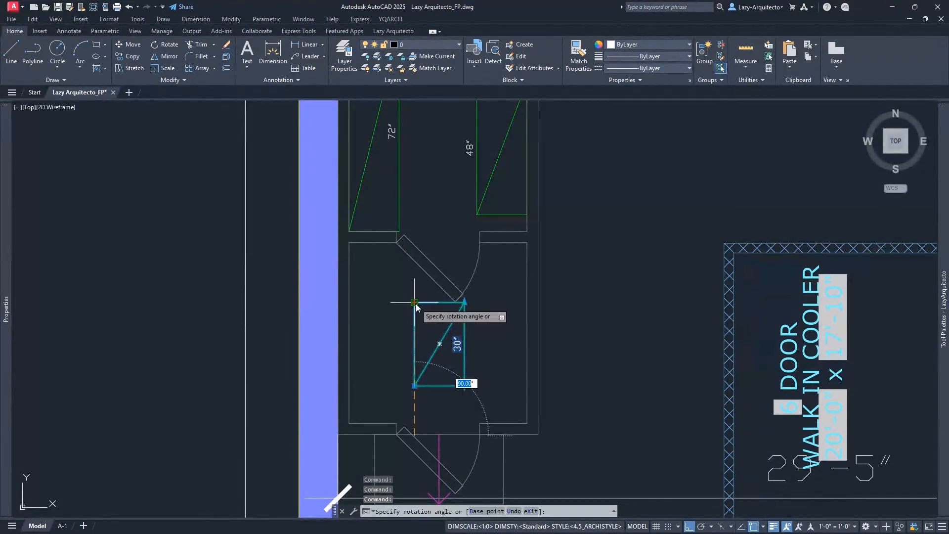
{"action": "key", "text": "space"}
{"action": "key", "text": "space"}
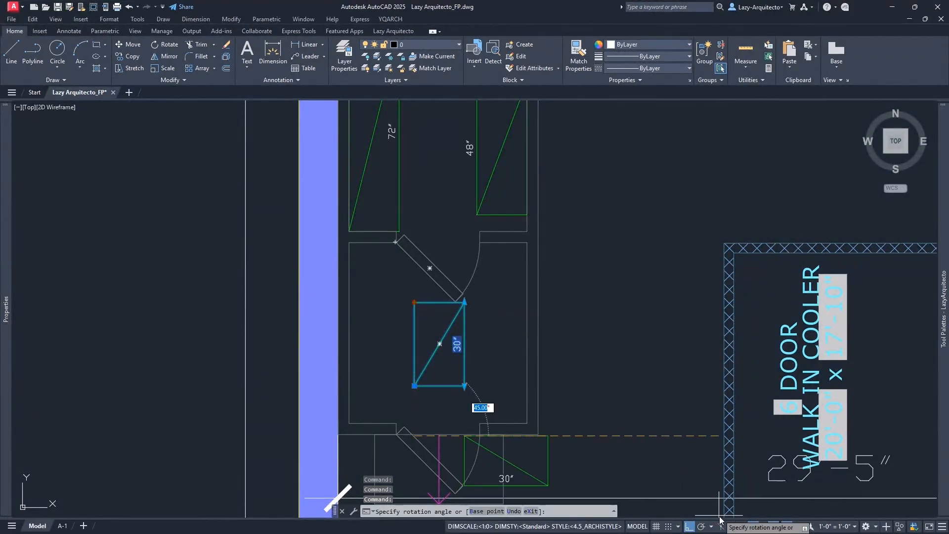
{"action": "left_click", "coordinate": [688, 527]}
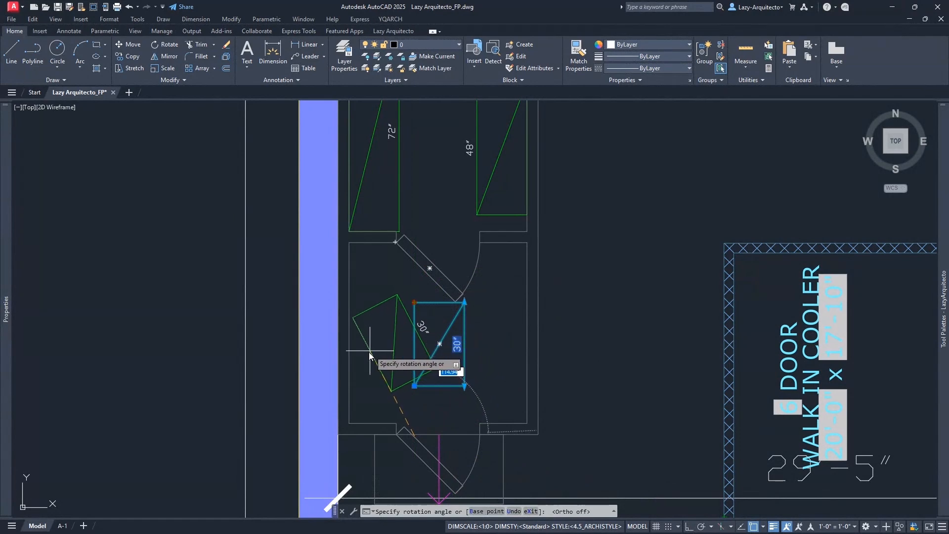
{"action": "middle_click_drag", "start_coordinate": [393, 426], "coordinate": [374, 361]}
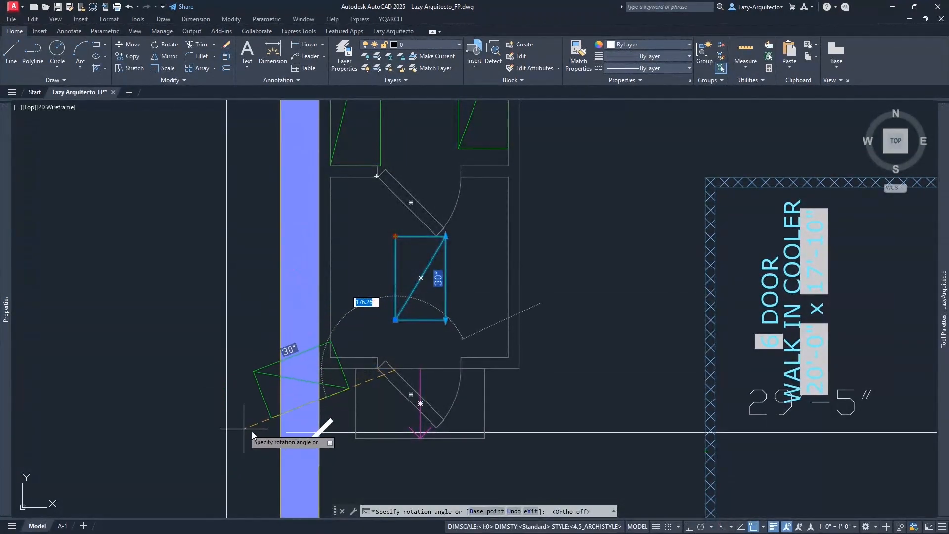
{"action": "left_click", "coordinate": [688, 526]}
{"action": "middle_click_drag", "start_coordinate": [533, 326], "coordinate": [502, 259]}
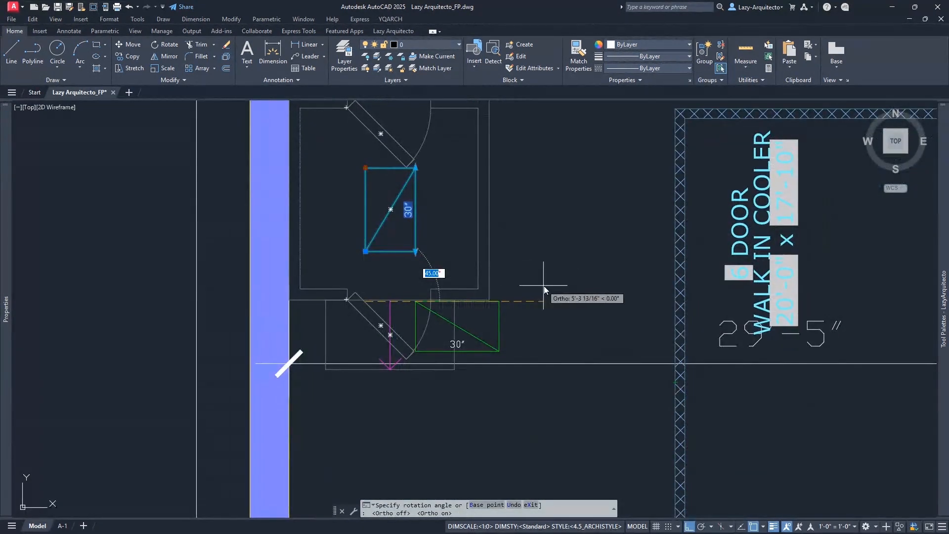
{"action": "left_click", "coordinate": [480, 303]}
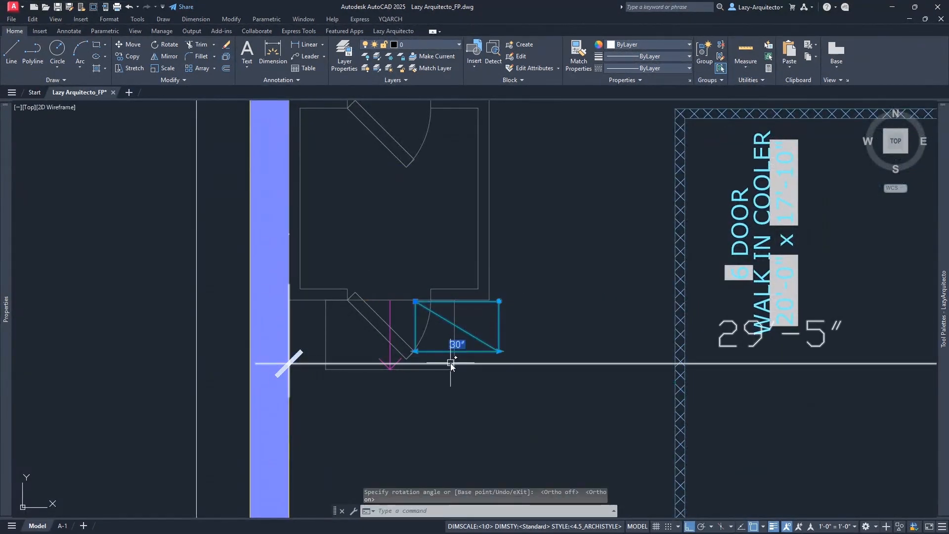
Rotate the horizontal 30" shelf back to upright in the lower room
{"action": "scroll", "coordinate": [472, 336], "scroll_direction": "up", "scroll_amount": 3}
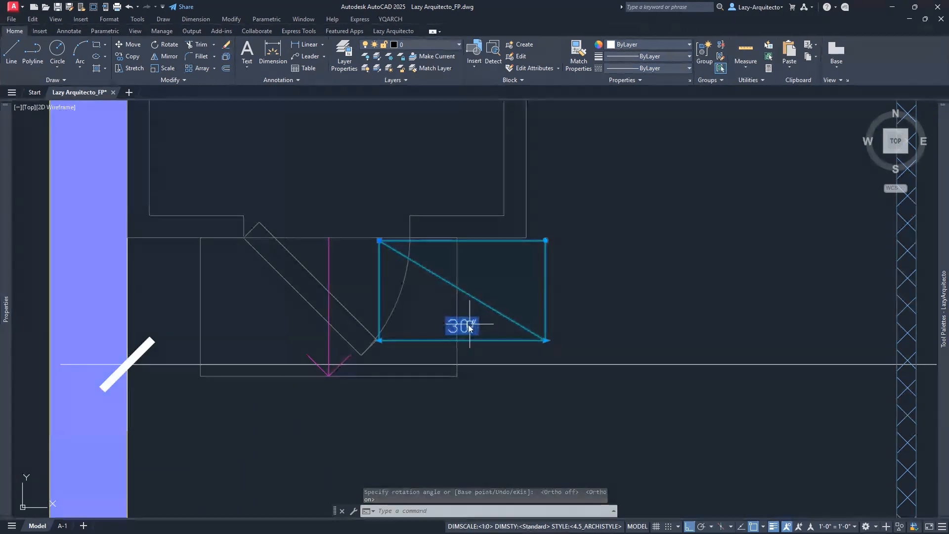
{"action": "left_click", "coordinate": [547, 241]}
{"action": "middle_click_drag", "start_coordinate": [378, 128], "coordinate": [378, 259]}
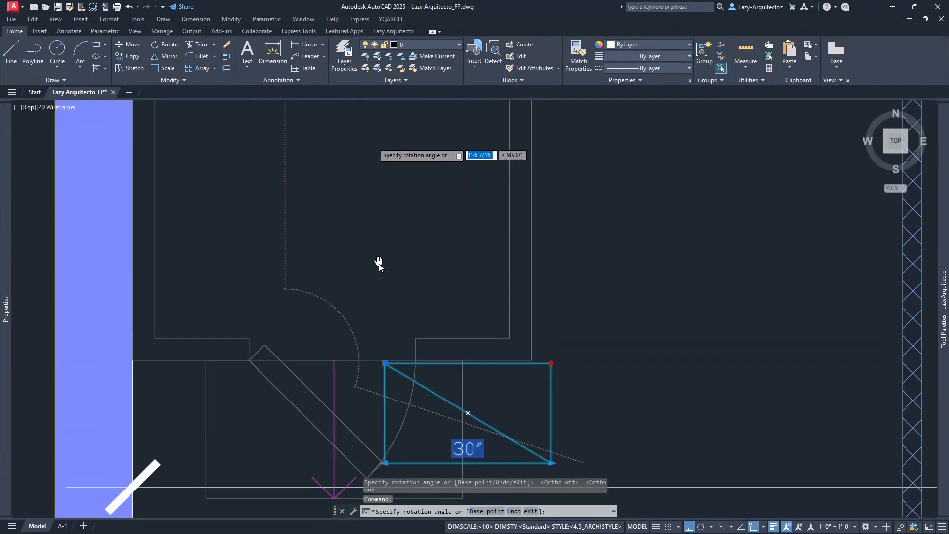
{"action": "left_click", "coordinate": [376, 202]}
{"action": "scroll", "coordinate": [376, 205], "scroll_direction": "down", "scroll_amount": 3}
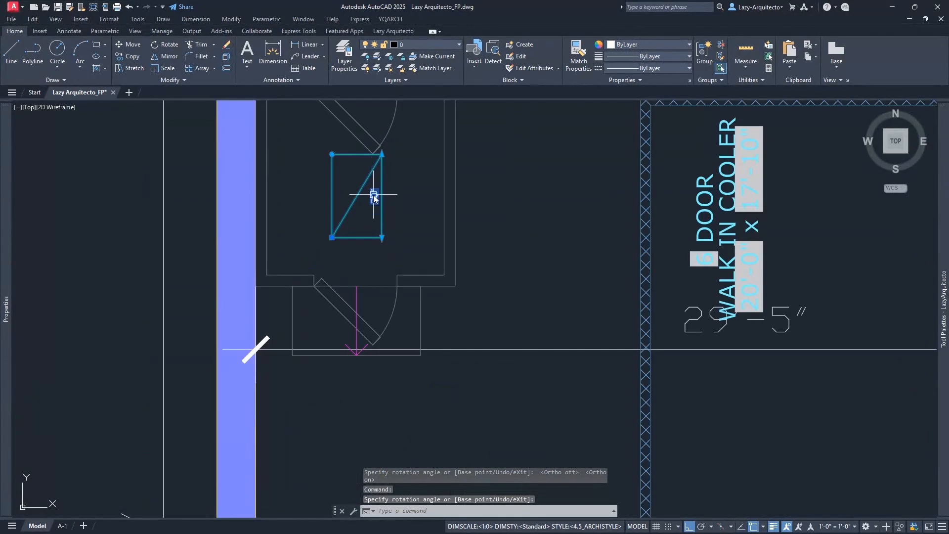
Rotate the upright 30" shelf a quarter turn counter-clockwise across the exterior wall, and another quarter turn until it points downward
{"action": "left_click", "coordinate": [332, 155]}
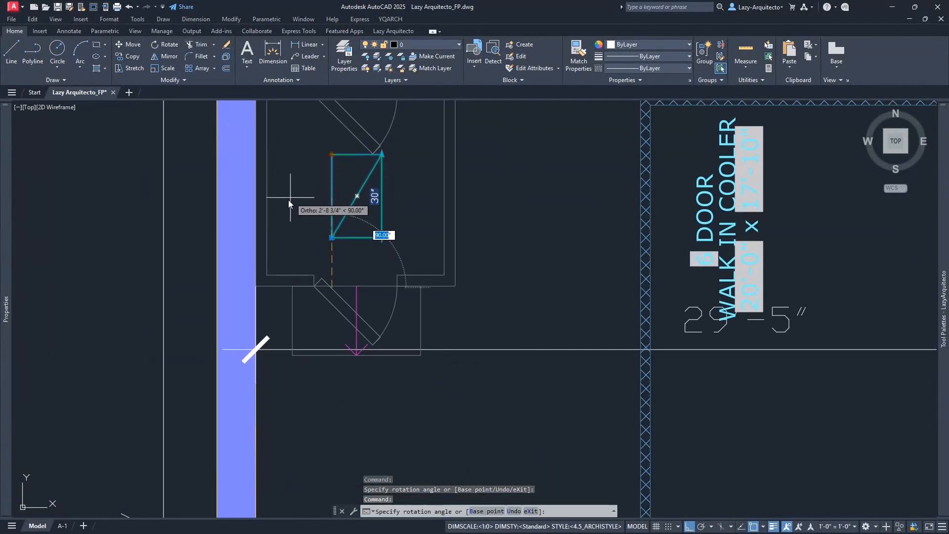
{"action": "left_click", "coordinate": [134, 271]}
{"action": "scroll", "coordinate": [185, 264], "scroll_direction": "up", "scroll_amount": 3}
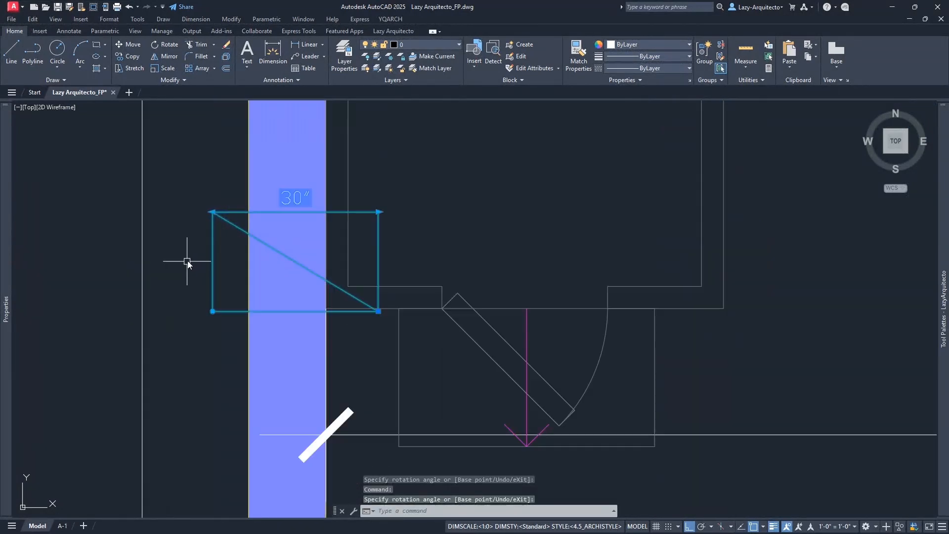
{"action": "scroll", "coordinate": [288, 209], "scroll_direction": "down", "scroll_amount": 3}
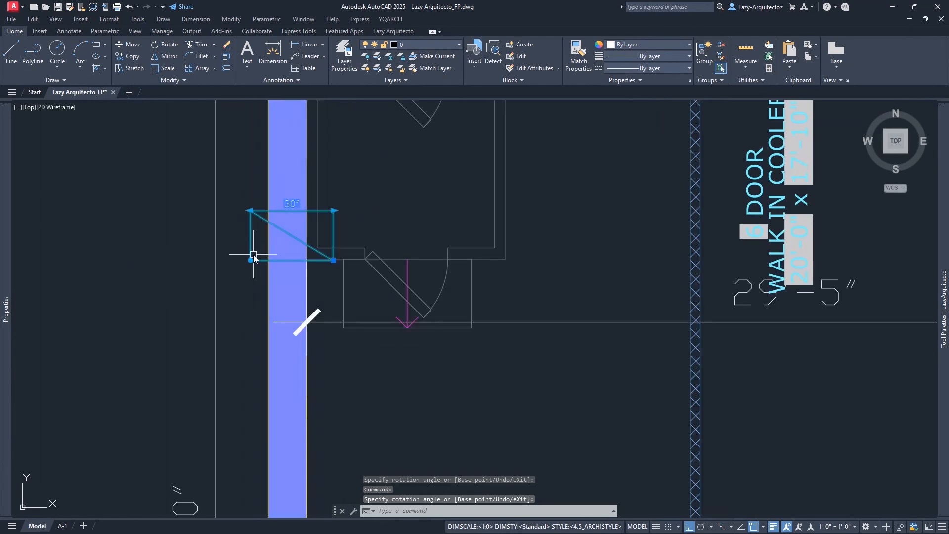
{"action": "left_click", "coordinate": [250, 260]}
{"action": "left_click", "coordinate": [346, 400]}
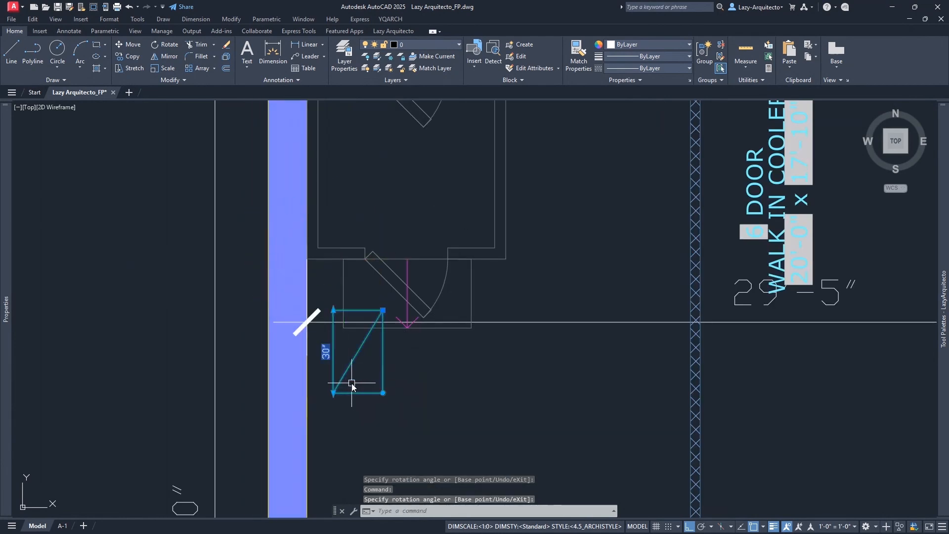
Rotate the downward 30" shelf to 0°, and flip it half a turn across the exterior wall, toggling Ortho during the rotation
{"action": "left_click", "coordinate": [383, 393]}
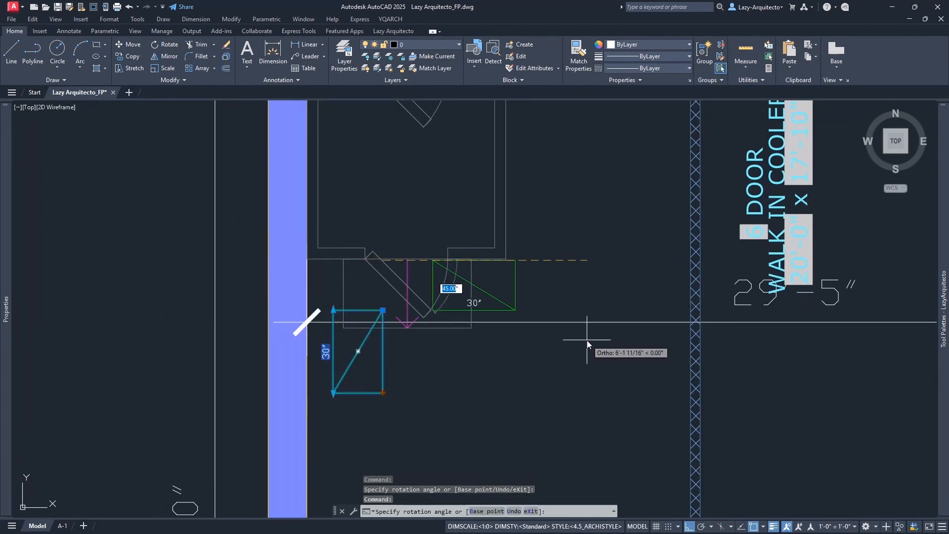
{"action": "left_click", "coordinate": [587, 340]}
{"action": "left_click", "coordinate": [513, 264]}
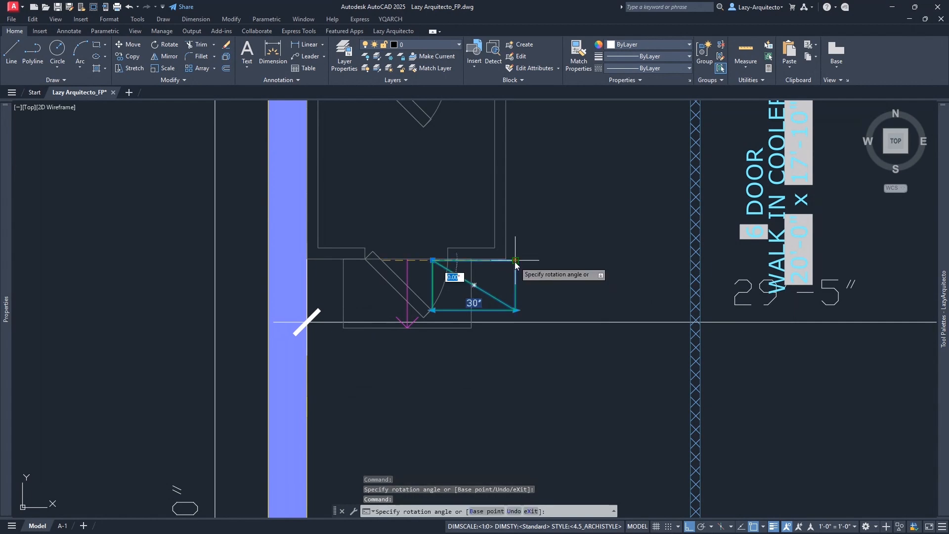
{"action": "key", "text": "F8"}
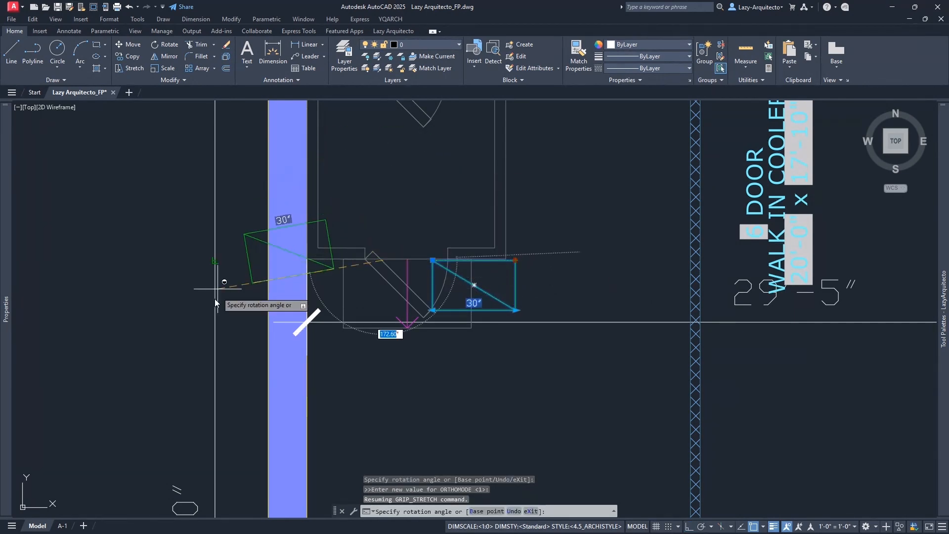
{"action": "key", "text": "F8"}
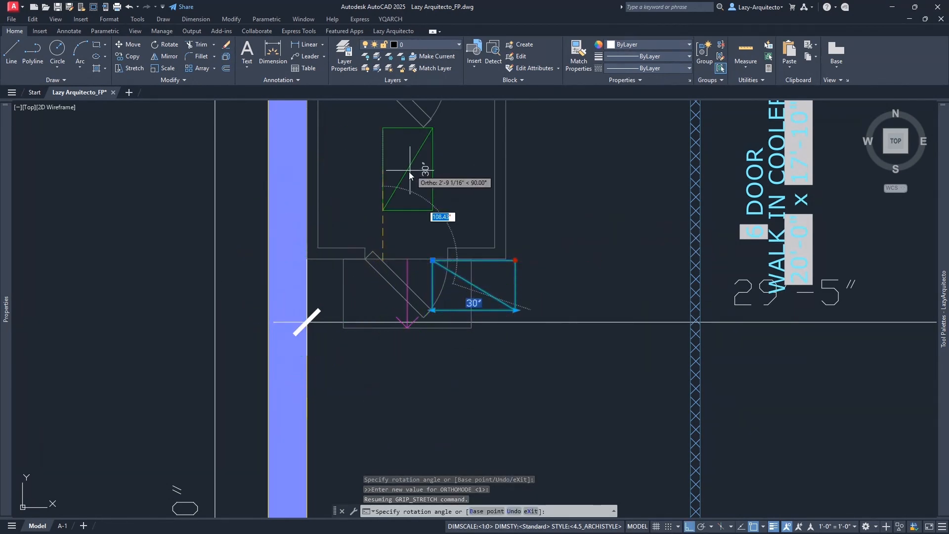
{"action": "left_click", "coordinate": [163, 277]}
Undo the test rotations back to the upright 30" shelf in the middle of the lower room
{"action": "scroll", "coordinate": [252, 296], "scroll_direction": "down", "scroll_amount": 3}
{"action": "scroll", "coordinate": [252, 297], "scroll_direction": "down", "scroll_amount": 3}
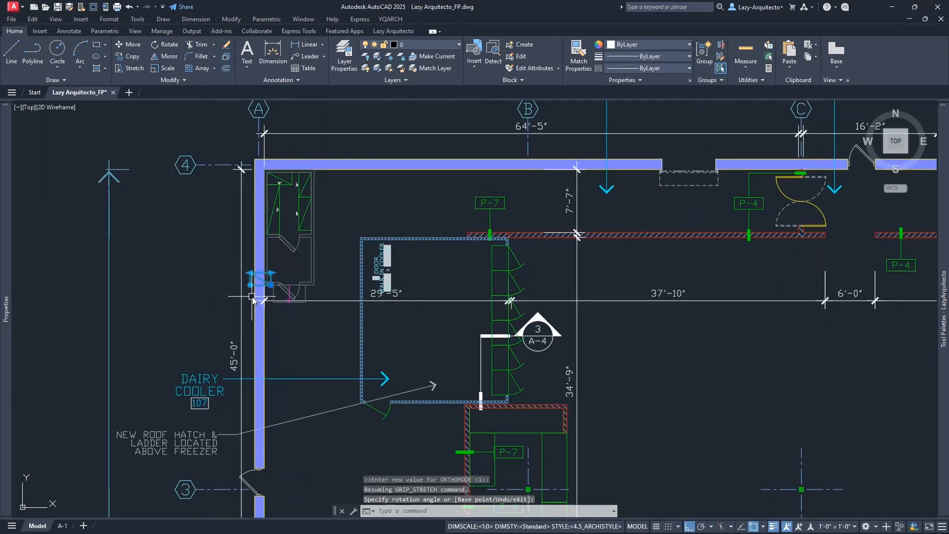
{"action": "scroll", "coordinate": [270, 286], "scroll_direction": "up", "scroll_amount": 6}
{"action": "key", "text": "ctrl+z"}
{"action": "key", "text": "ctrl+z"}
{"action": "key", "text": "ctrl+z"}
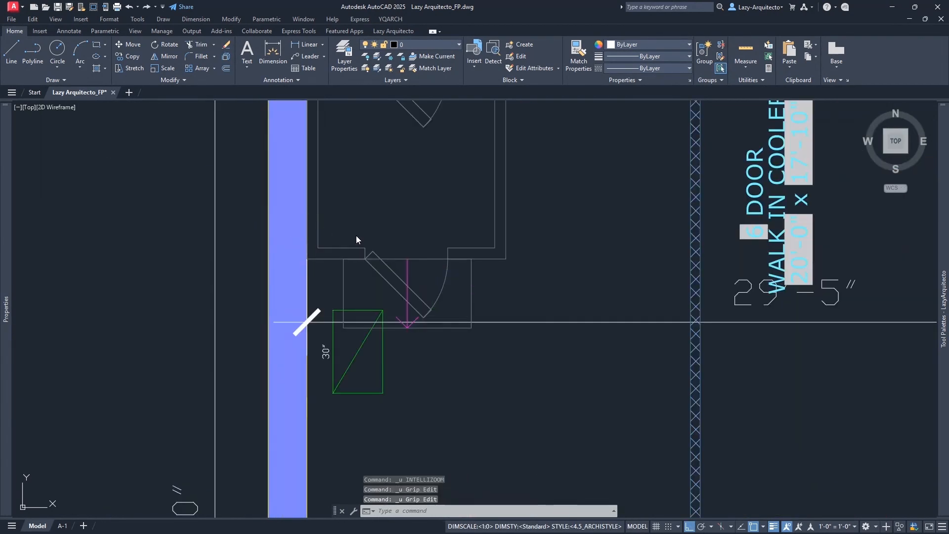
{"action": "key", "text": "ctrl+z"}
{"action": "key", "text": "ctrl+z"}
{"action": "key", "text": "ctrl+z"}
{"action": "key", "text": "ctrl+z"}
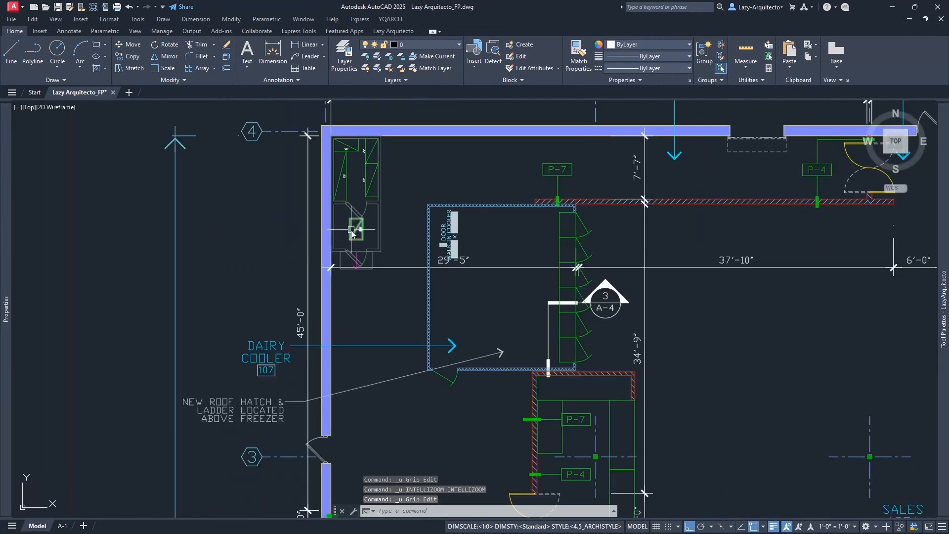
Move the 30" shelf to the lower-left corner of the lower room and stretch its upper end to 60"
{"action": "left_click", "coordinate": [350, 241]}
{"action": "scroll", "coordinate": [329, 249], "scroll_direction": "up", "scroll_amount": 6}
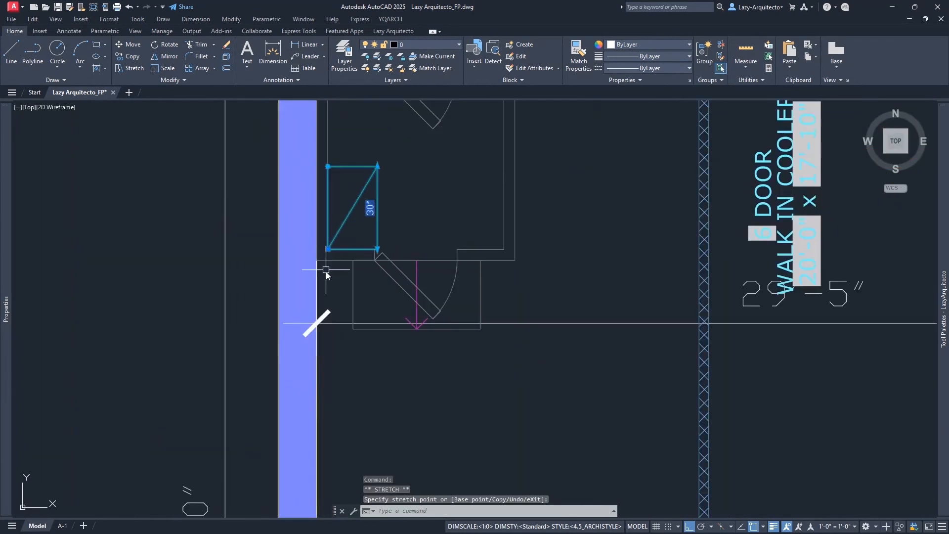
{"action": "scroll", "coordinate": [324, 262], "scroll_direction": "down", "scroll_amount": 4}
{"action": "left_click", "coordinate": [352, 181]}
{"action": "key", "text": "Escape"}
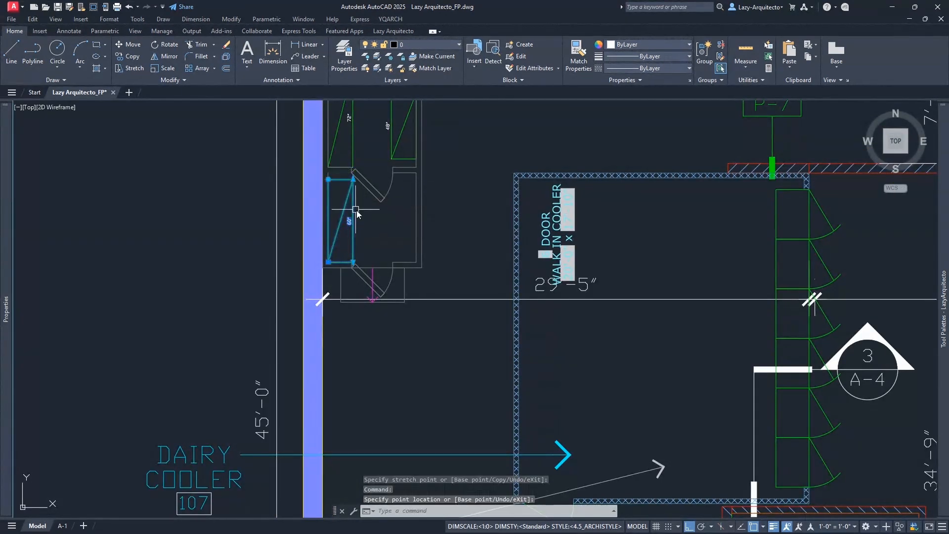
{"action": "key", "text": "Escape"}
{"action": "key", "text": "Escape"}
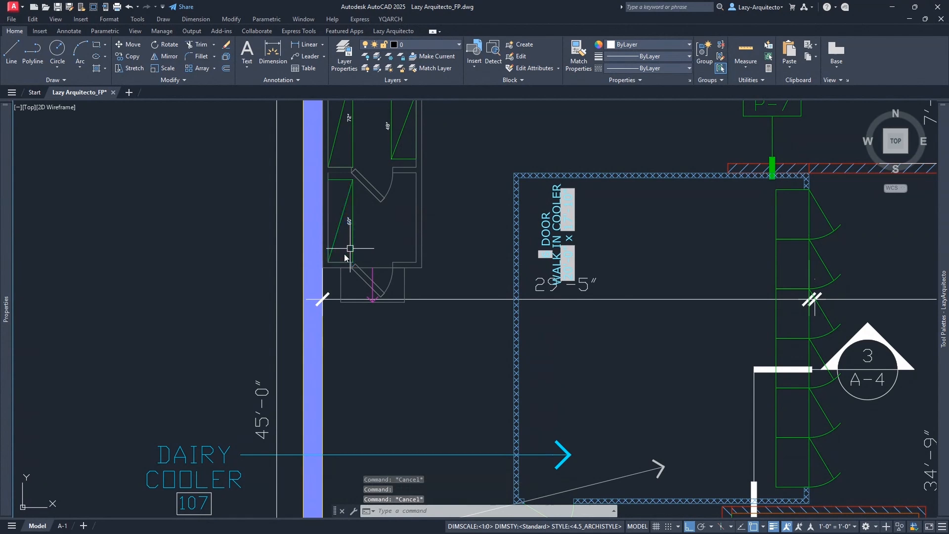
{"action": "left_click", "coordinate": [340, 217]}
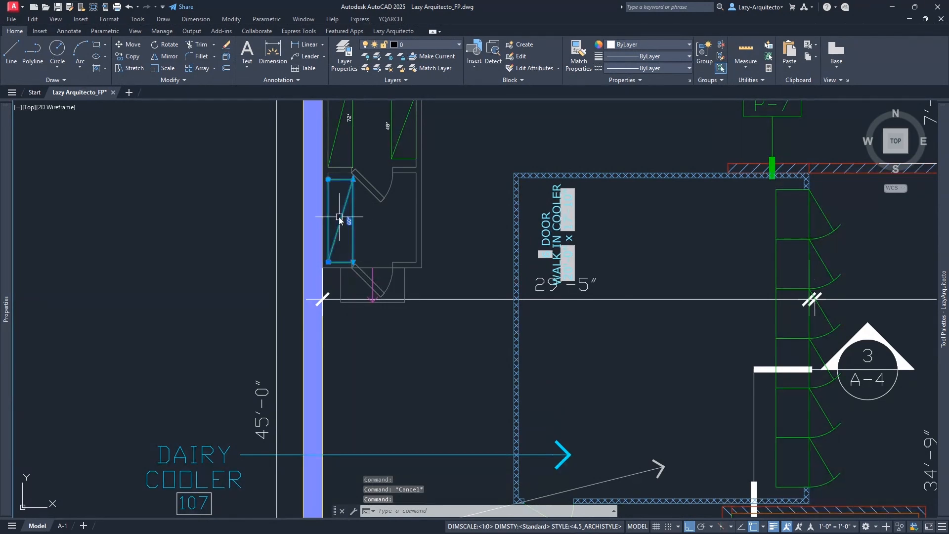
{"action": "left_click", "coordinate": [329, 179]}
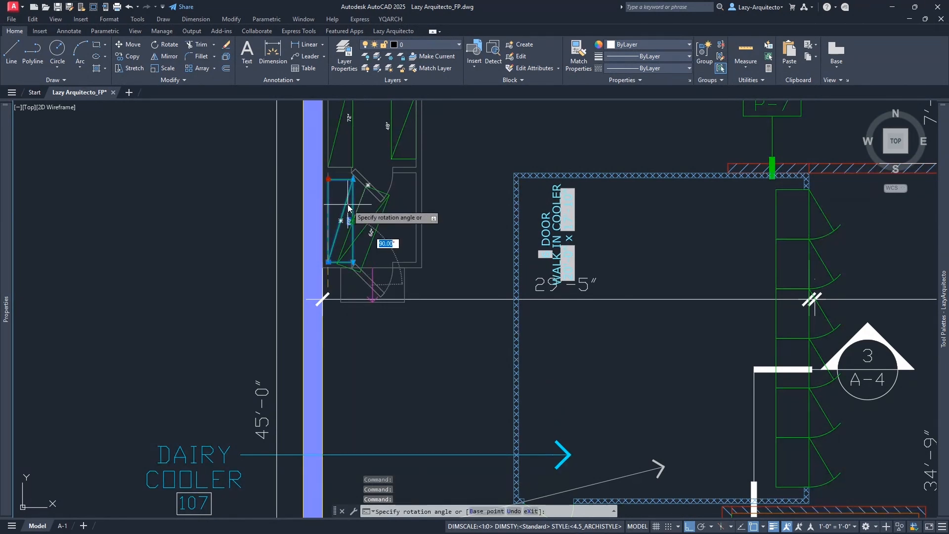
{"action": "key", "text": "Escape"}
{"action": "key", "text": "Escape"}
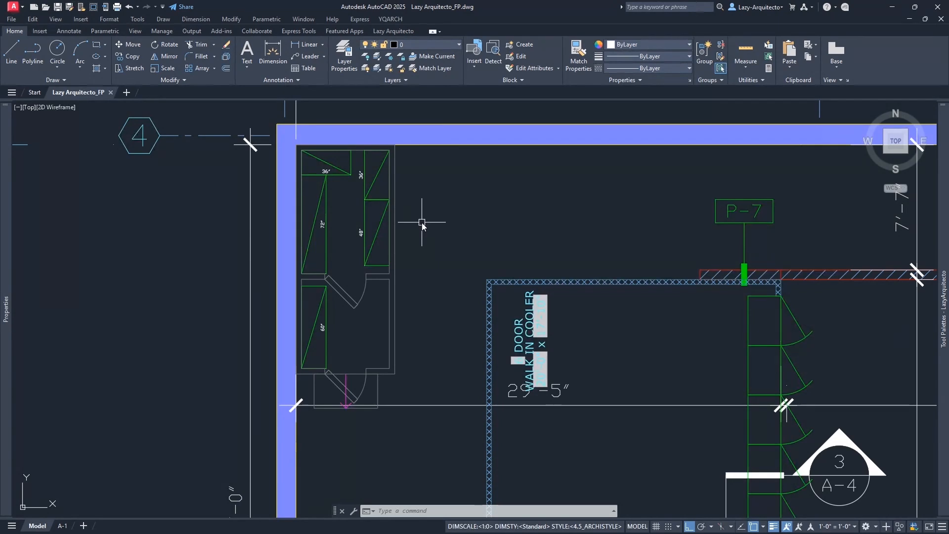
Examine the shelves in the two small rooms and the floor plan around the dairy cooler and back room
{"action": "left_click", "coordinate": [327, 215]}
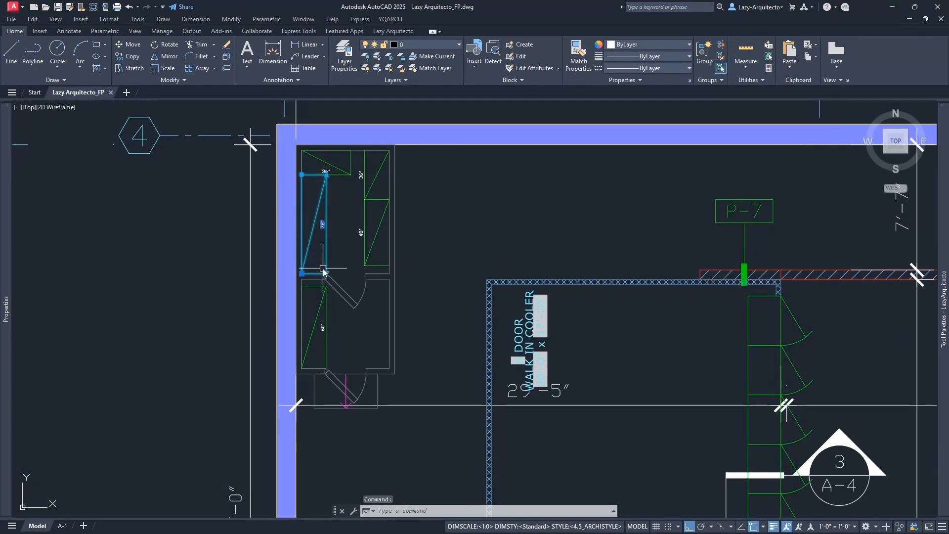
{"action": "key", "text": "Escape"}
{"action": "scroll", "coordinate": [329, 208], "scroll_direction": "down", "scroll_amount": 3}
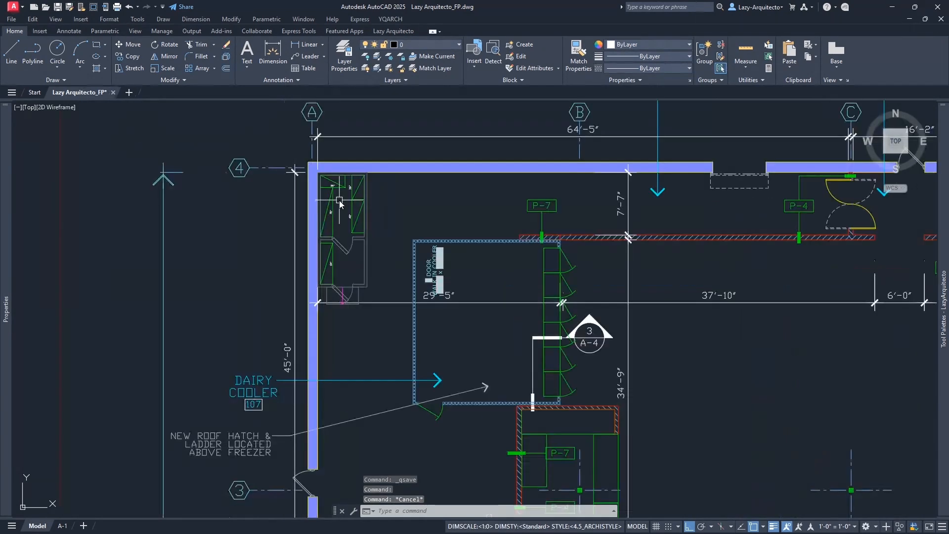
{"action": "scroll", "coordinate": [518, 326], "scroll_direction": "up", "scroll_amount": 3}
{"action": "middle_click_drag", "start_coordinate": [517, 329], "coordinate": [490, 221]}
{"action": "scroll", "coordinate": [489, 221], "scroll_direction": "down", "scroll_amount": 3}
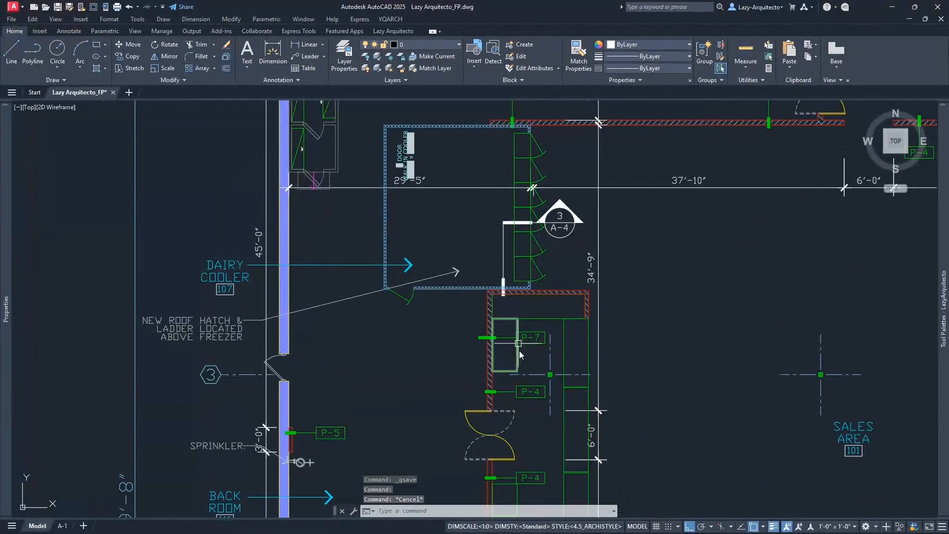
{"action": "scroll", "coordinate": [527, 369], "scroll_direction": "up", "scroll_amount": 4}
{"action": "middle_click_drag", "start_coordinate": [523, 361], "coordinate": [529, 206]}
{"action": "scroll", "coordinate": [530, 205], "scroll_direction": "down", "scroll_amount": 4}
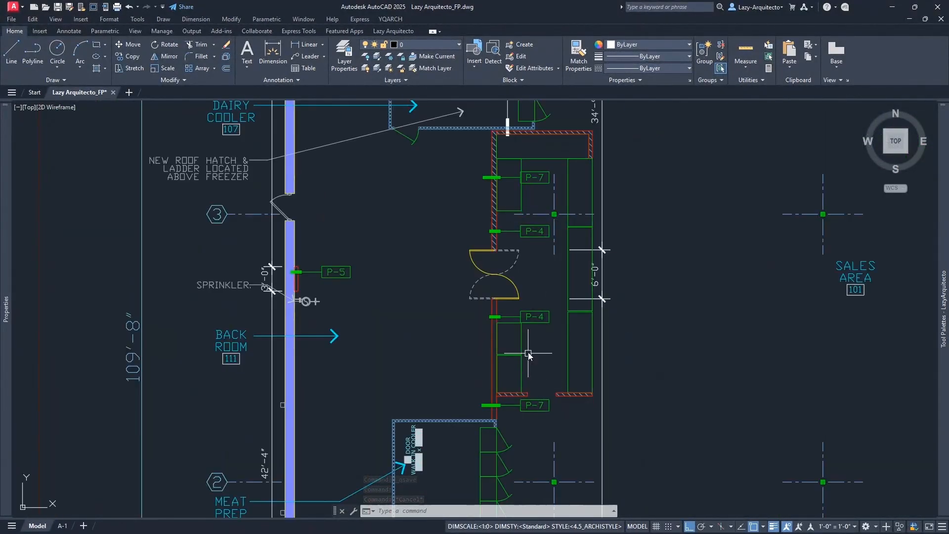
Inspect the plain equipment rectangles beside the back-room partition, and compare them with the placed shelves in the upper room
{"action": "scroll", "coordinate": [529, 353], "scroll_direction": "up", "scroll_amount": 3}
{"action": "left_click", "coordinate": [527, 364]}
{"action": "left_click", "coordinate": [516, 343]}
{"action": "left_click", "coordinate": [514, 336]}
{"action": "left_click", "coordinate": [533, 393]}
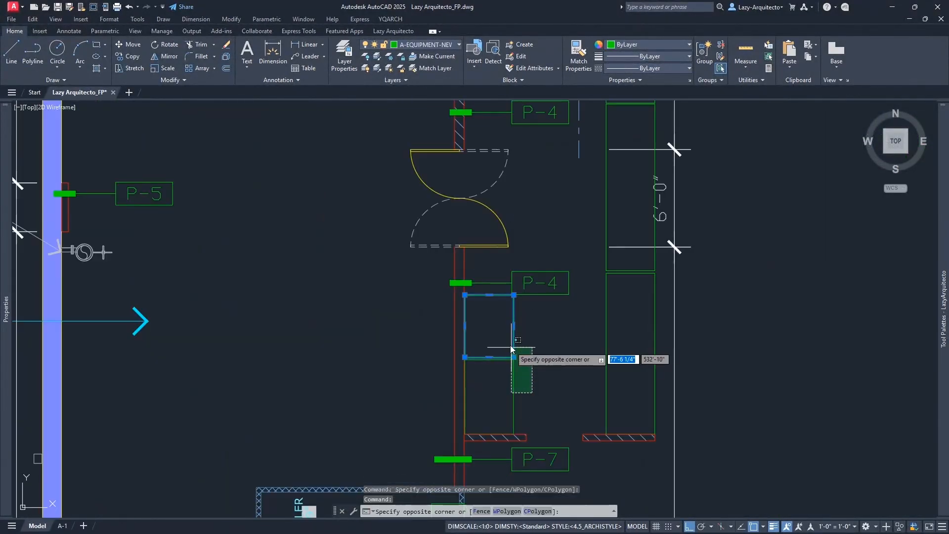
{"action": "key", "text": "Escape"}
{"action": "scroll", "coordinate": [519, 403], "scroll_direction": "down", "scroll_amount": 6}
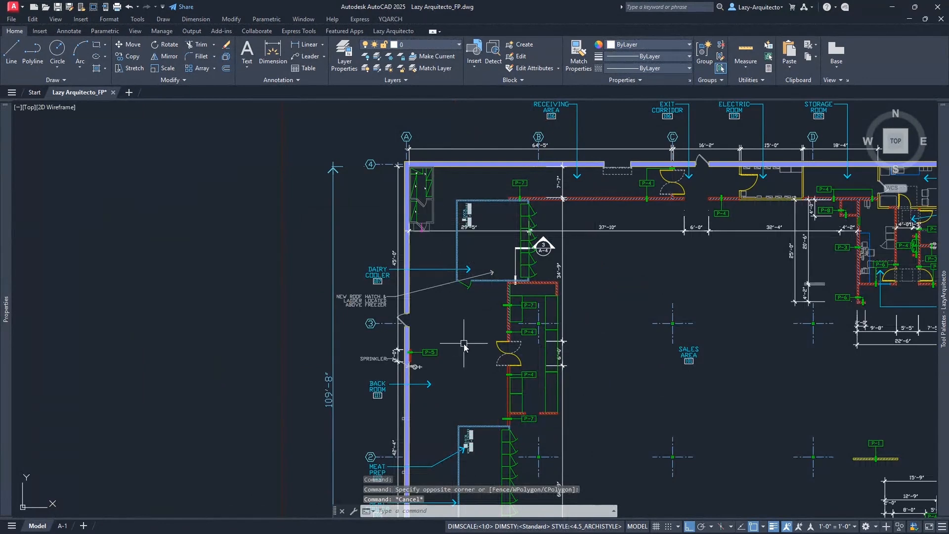
{"action": "scroll", "coordinate": [432, 178], "scroll_direction": "up", "scroll_amount": 8}
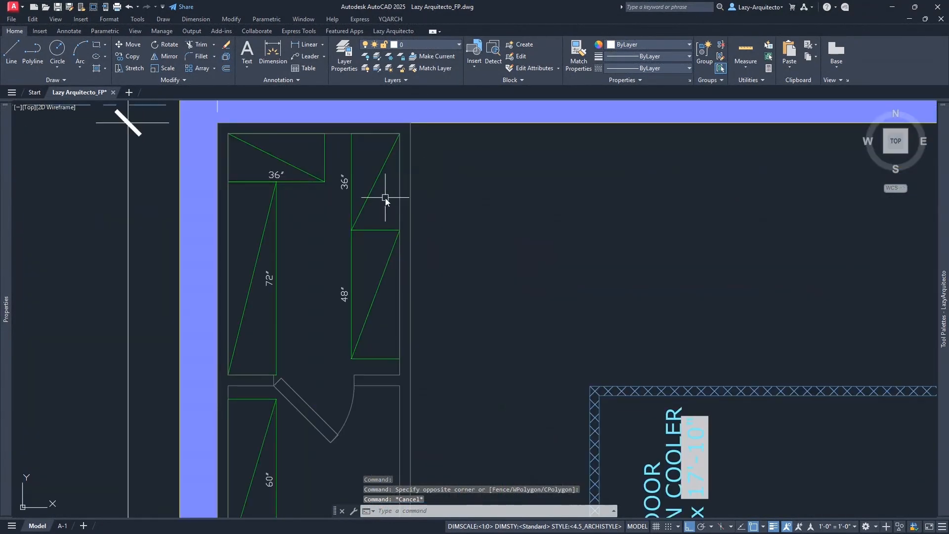
{"action": "left_click", "coordinate": [385, 199]}
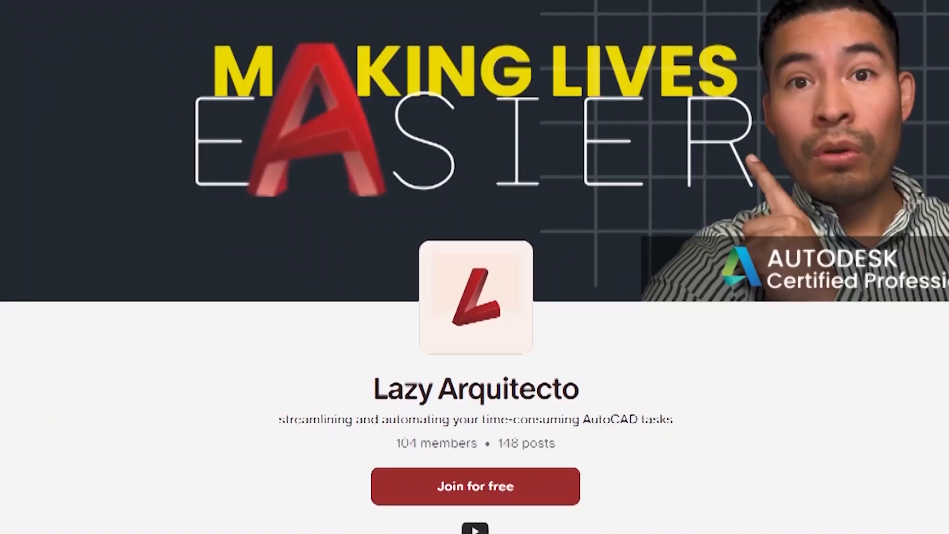